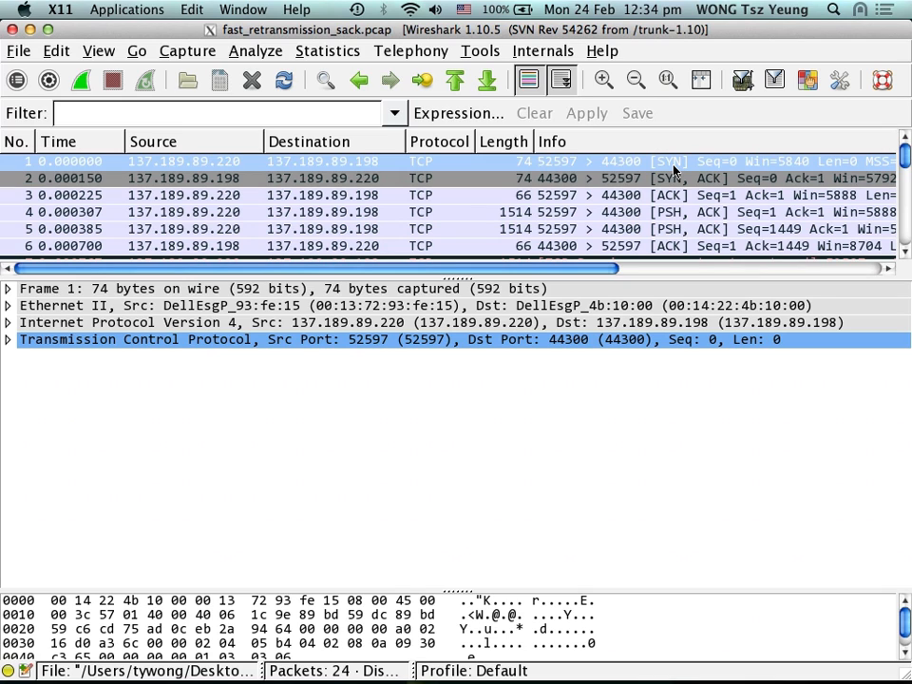
- Expand the Transmission Control Protocol details of packet 1 and briefly view its Internet Protocol Version 4 fields
click(9, 342)
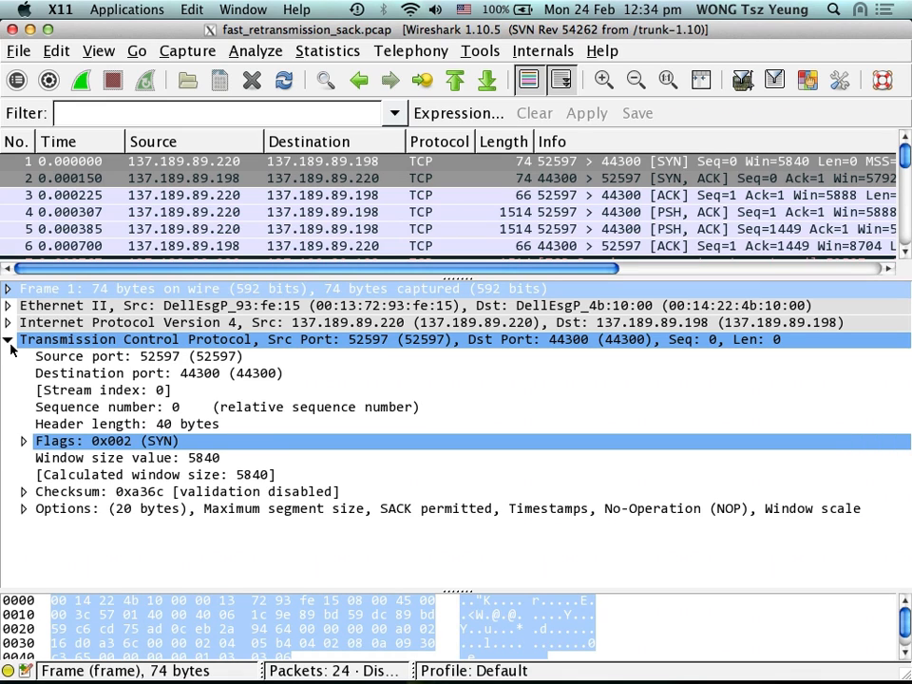
click(8, 323)
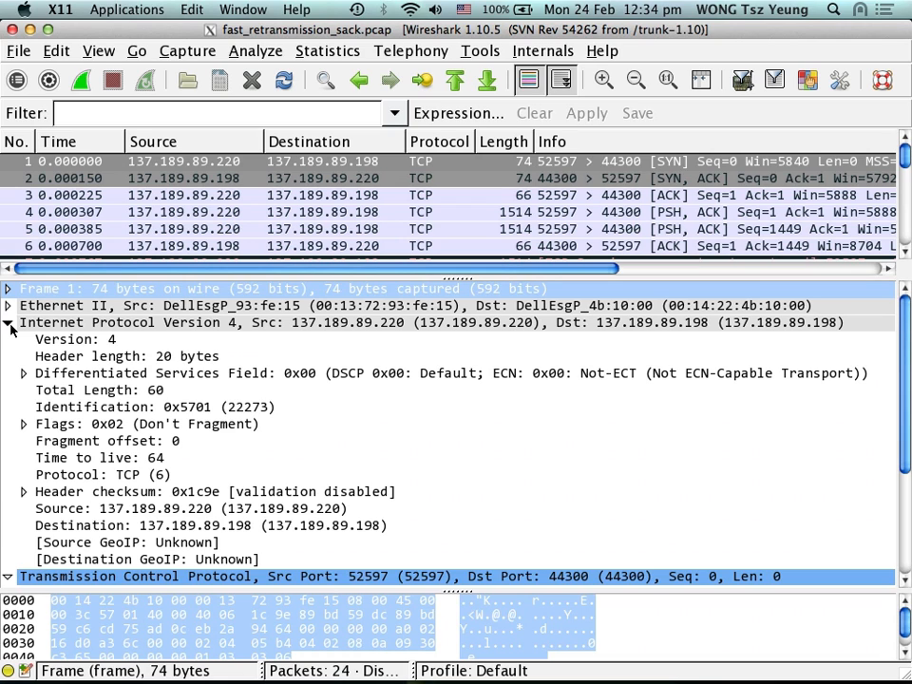
click(9, 323)
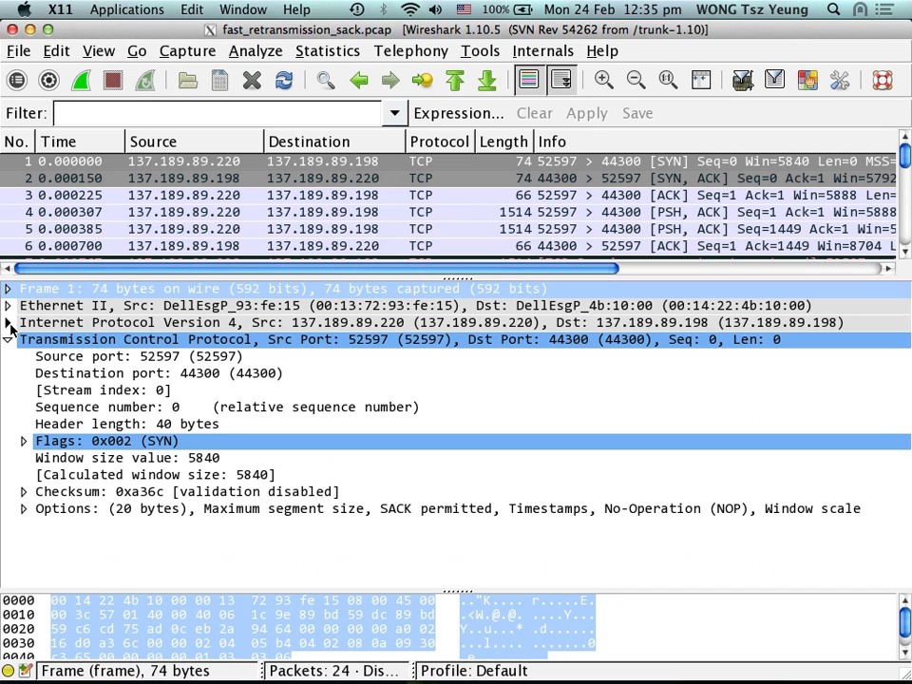
- Switch to Excel to view the client and server address table in Workbook1, and return to the Wireshark capture
key(shift+super+2)
key(super+Tab)
key(super+Tab)
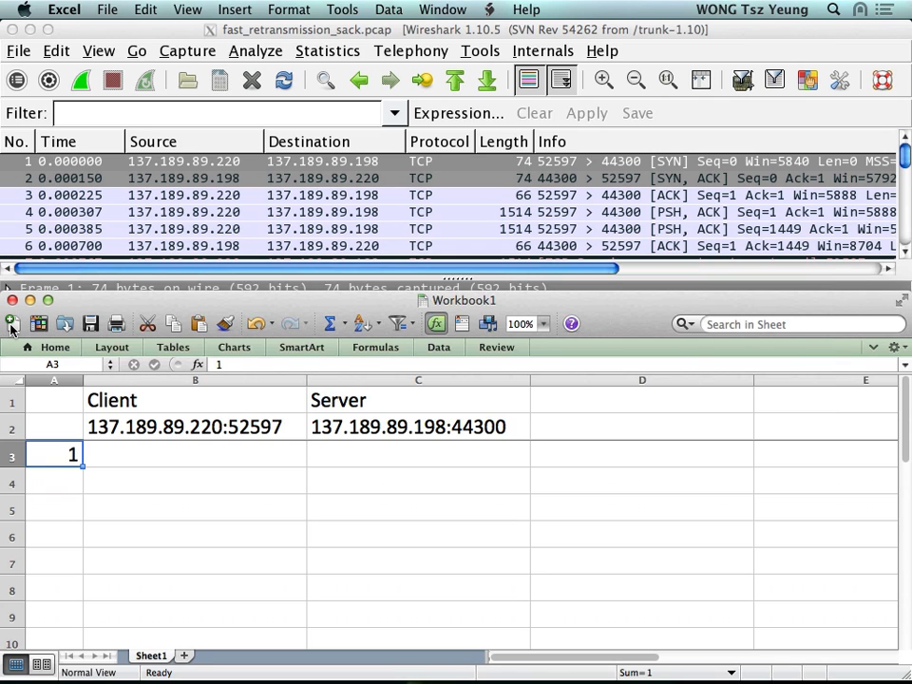
click(205, 38)
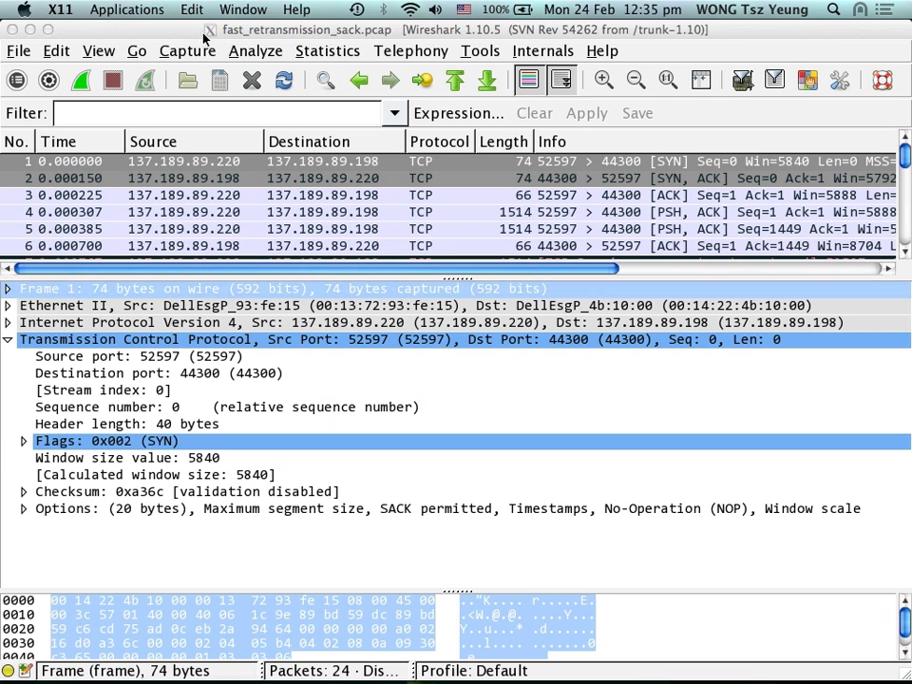
- Examine the source port, sequence number and header length fields in packet 1's TCP details
click(160, 359)
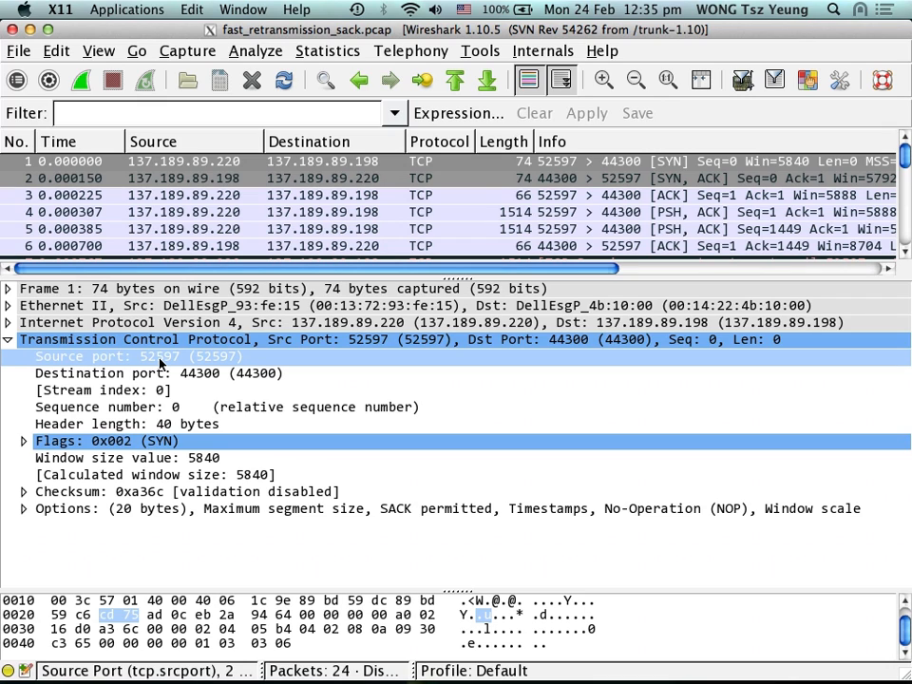
click(240, 409)
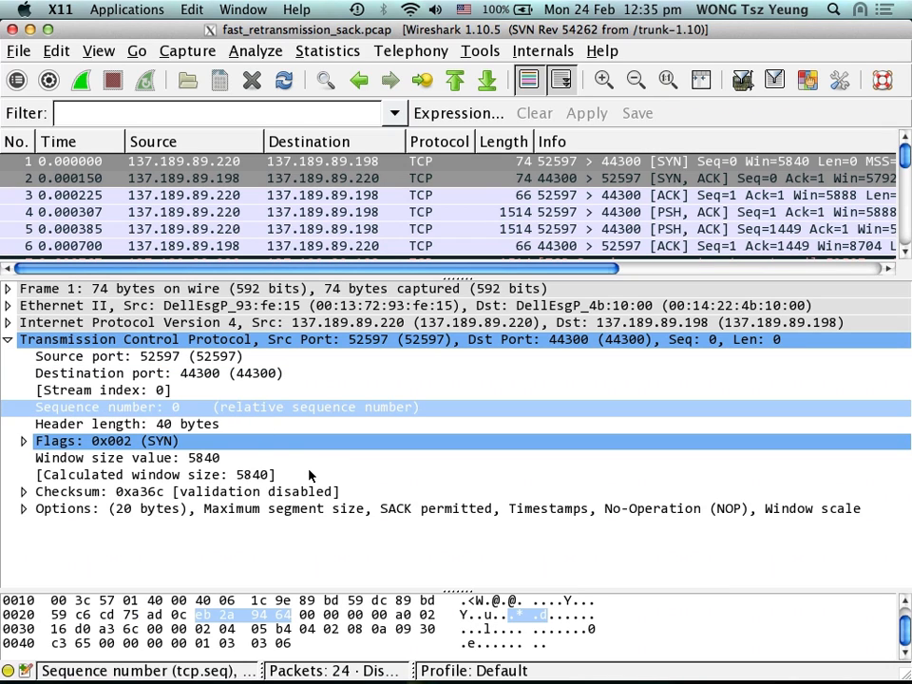
key(Down)
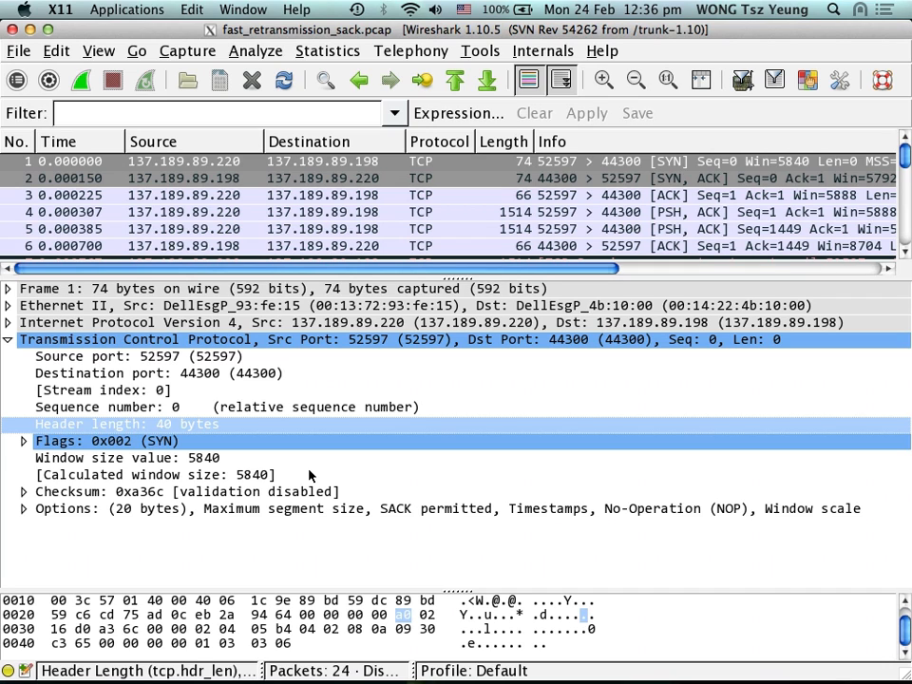
- Turn off relative sequence numbers in the TCP protocol preferences and apply the change
click(56, 51)
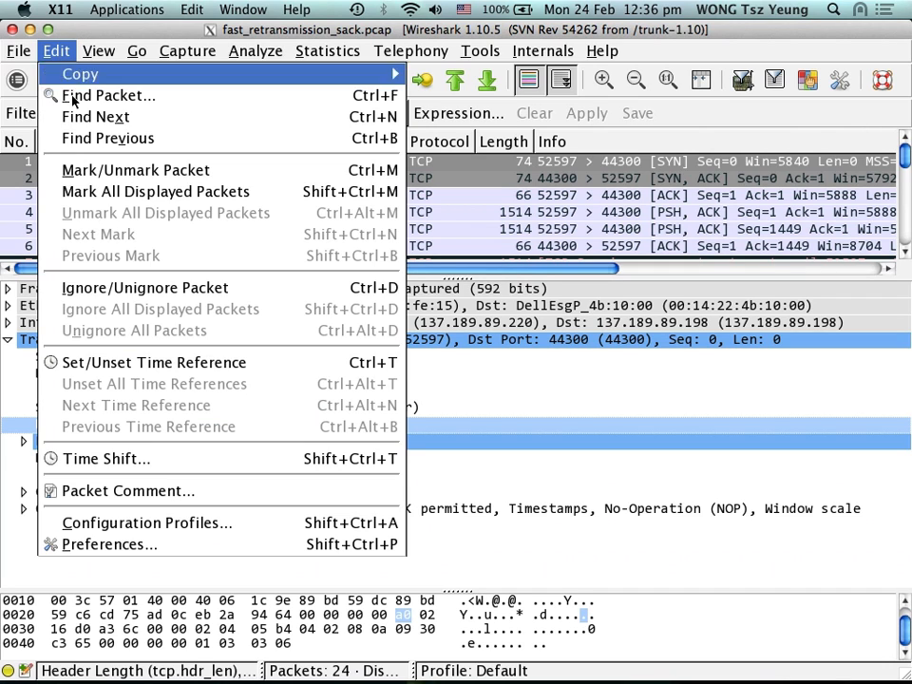
click(178, 544)
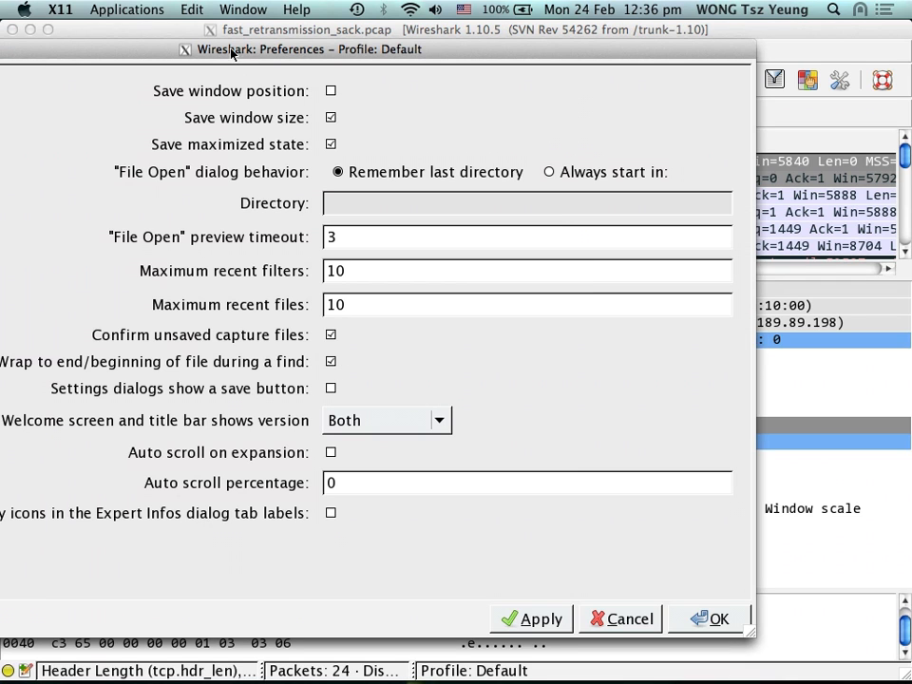
drag(175, 43, 451, 38)
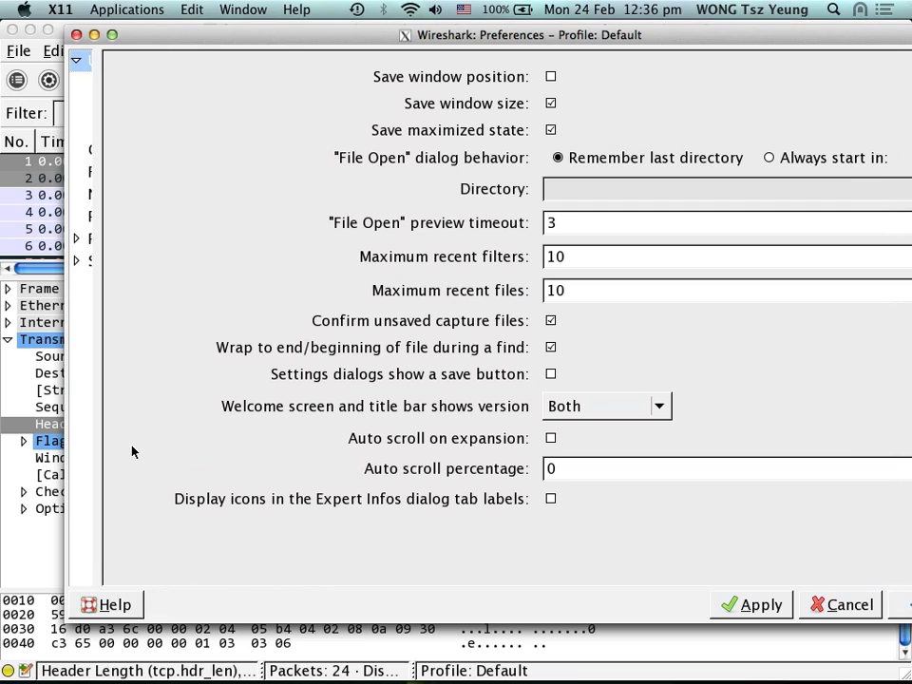
click(82, 62)
click(76, 240)
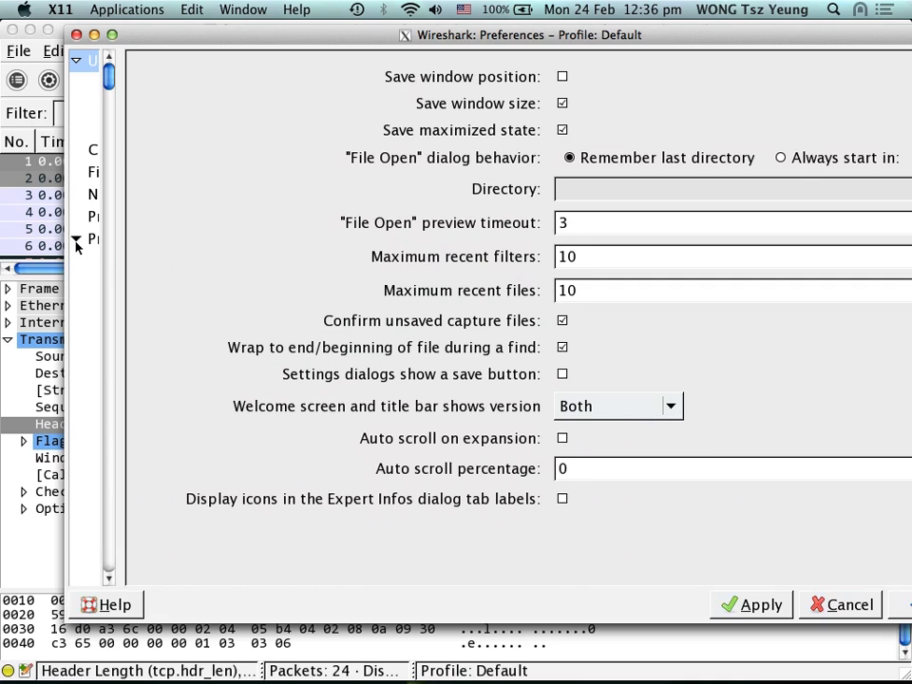
text(tcp)
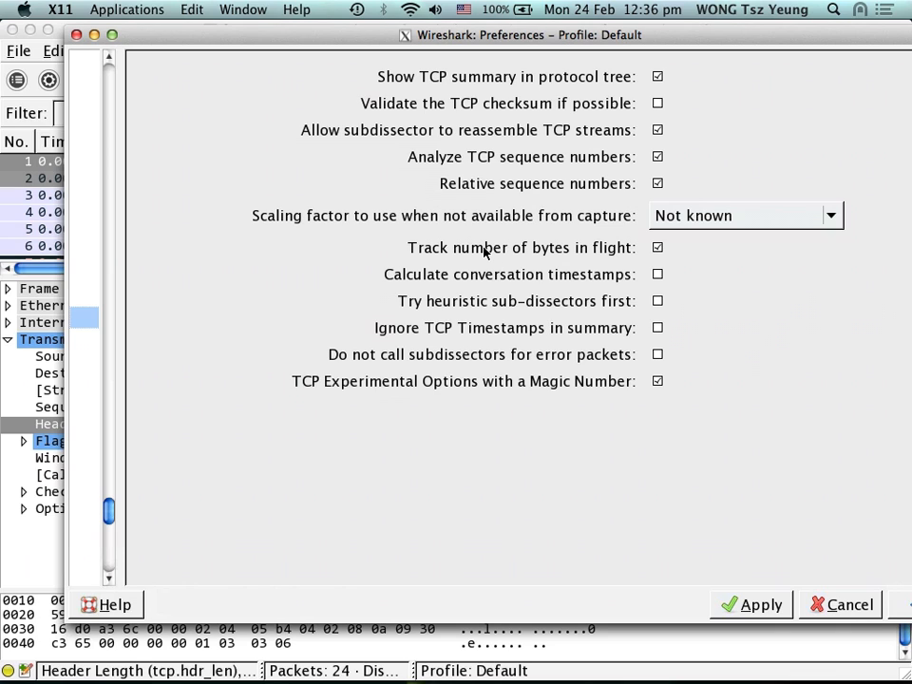
mouse_move(483, 250)
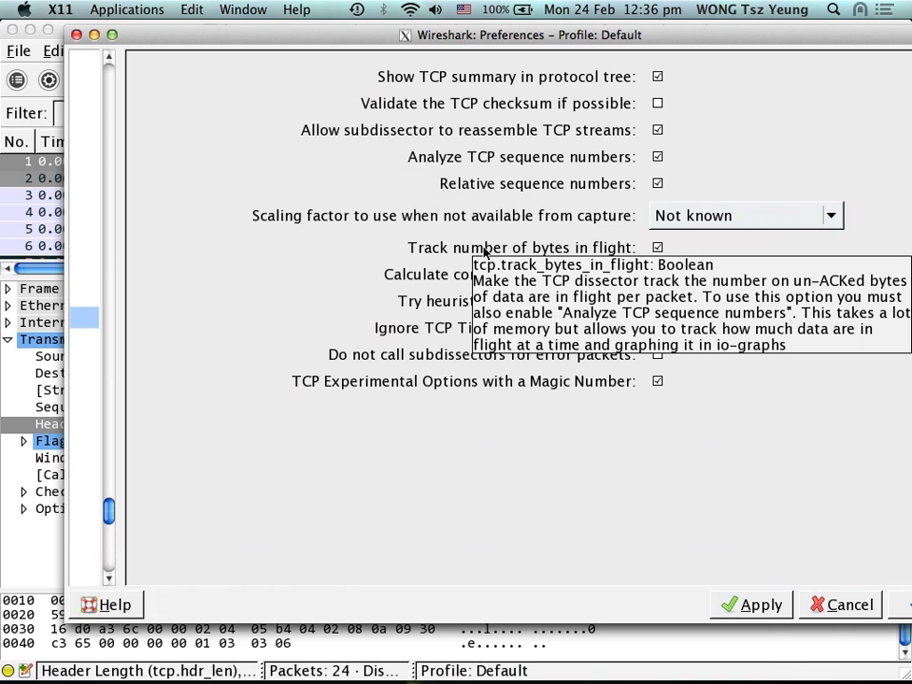
click(658, 183)
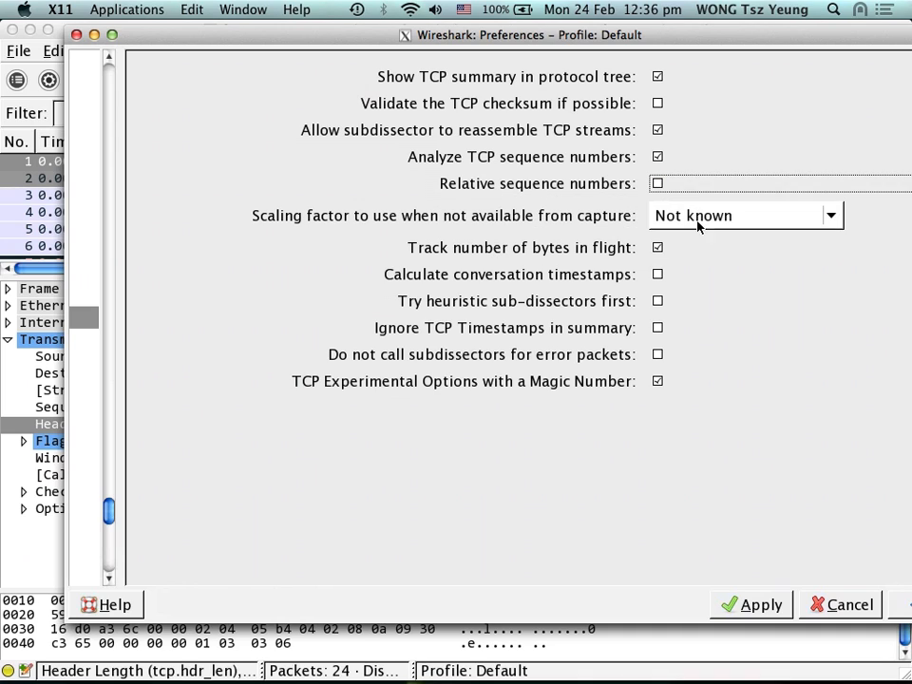
click(739, 604)
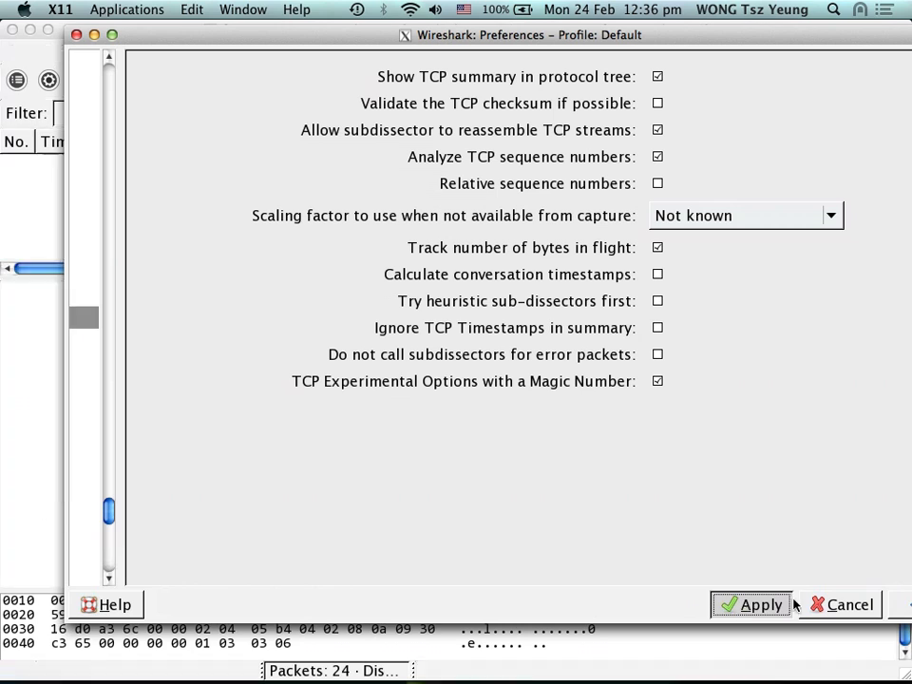
click(902, 605)
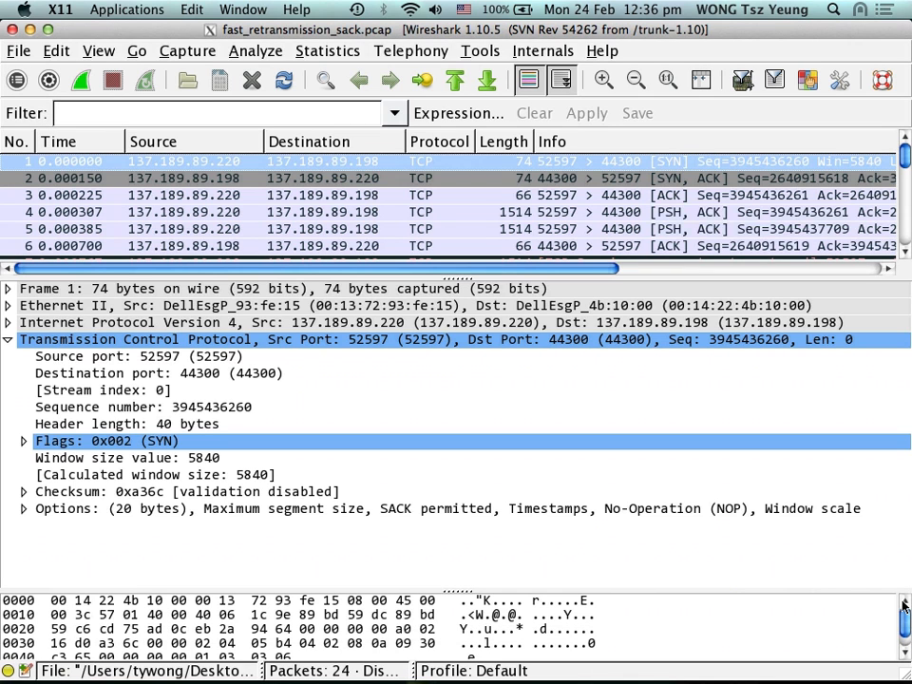
- Examine the absolute sequence numbers in the TCP details of packets 1 (SYN) and 2 (SYN, ACK)
click(207, 409)
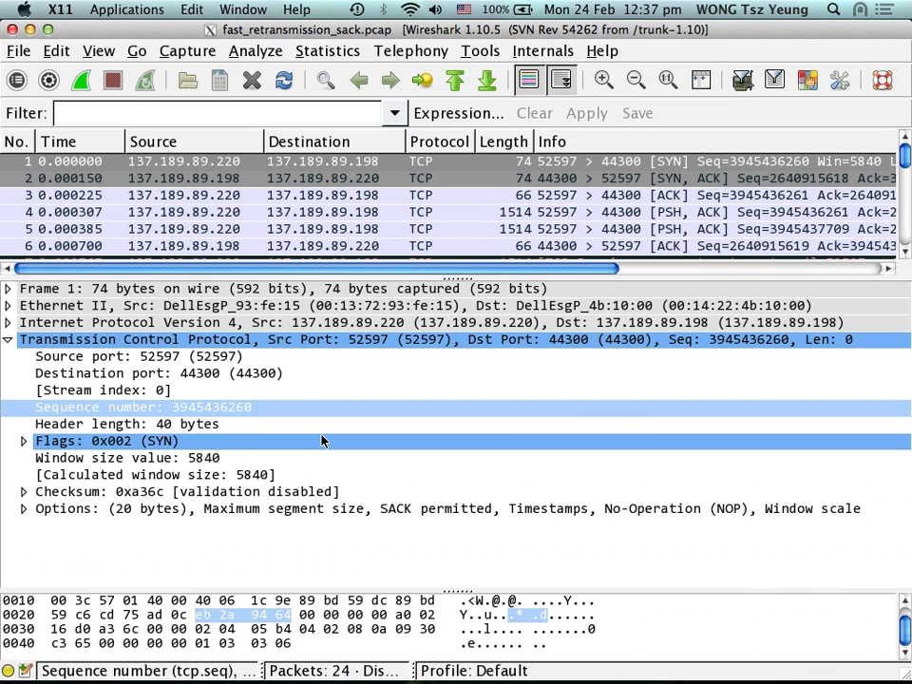
key(Down)
key(Up)
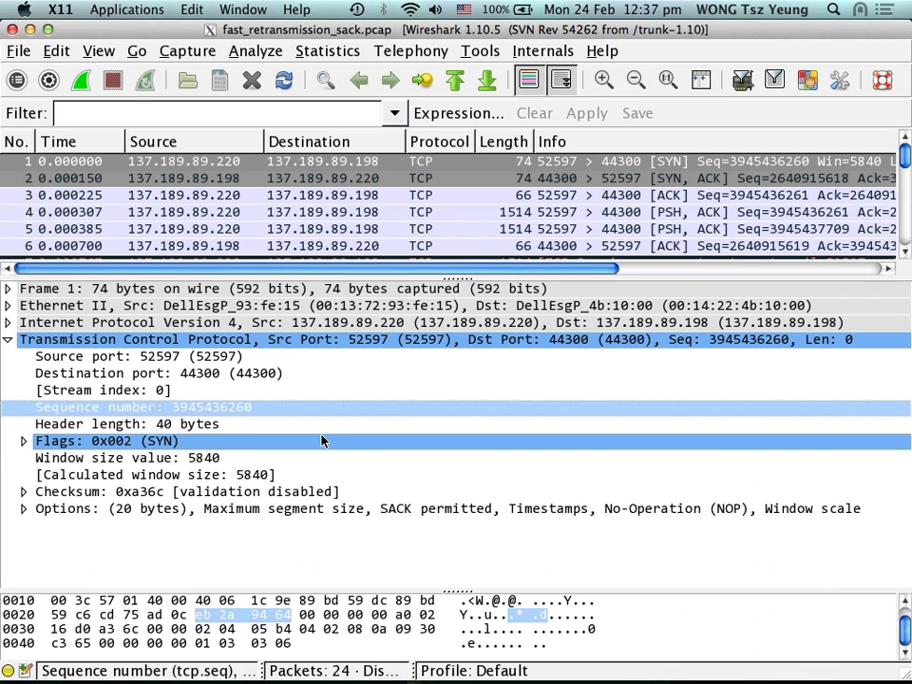
click(561, 179)
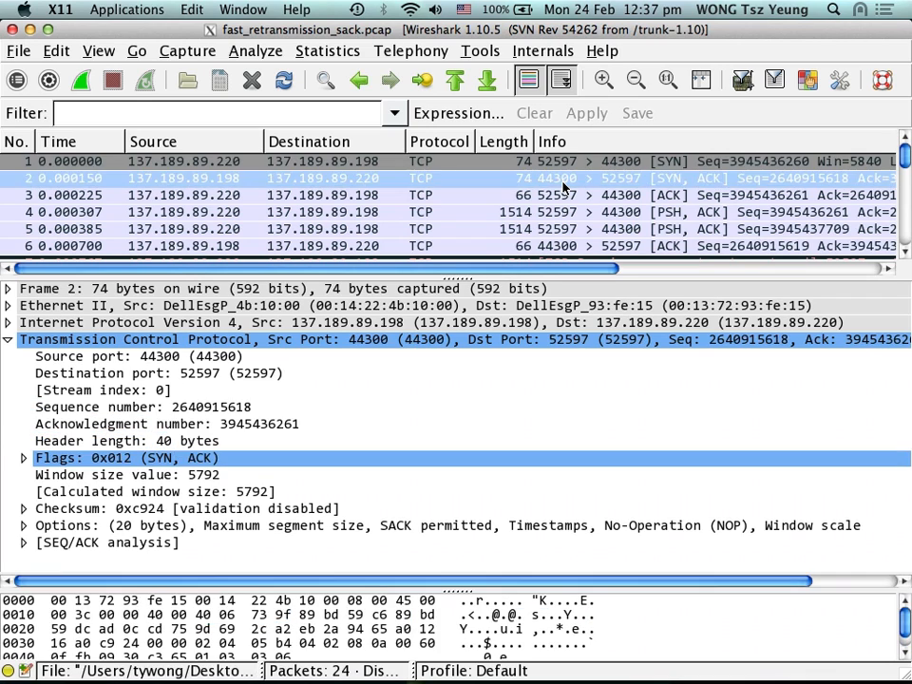
click(270, 408)
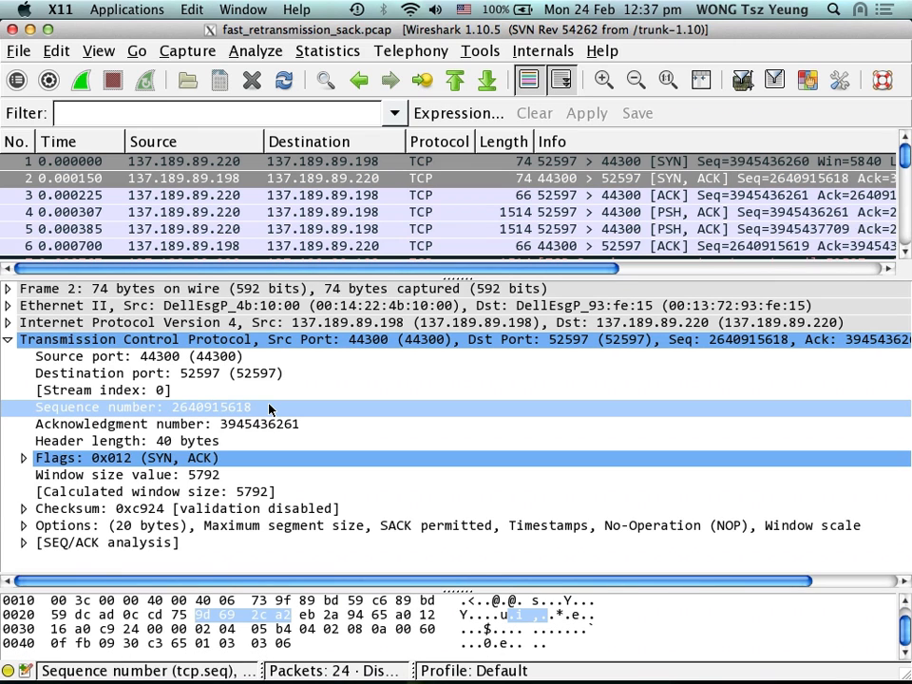
click(282, 391)
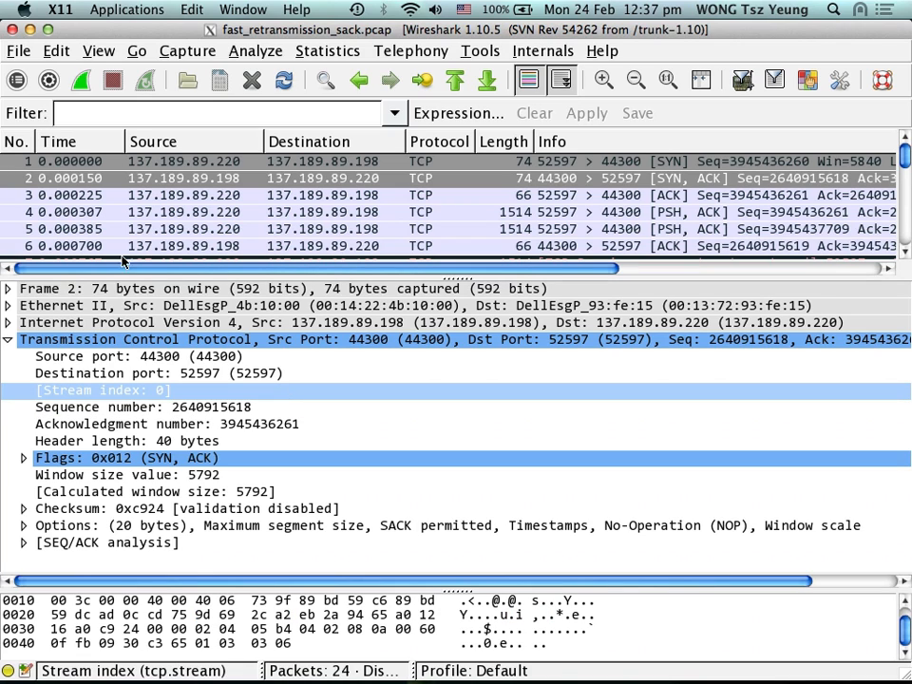
- Turn relative sequence numbers back on in the TCP protocol preferences and accept the change
click(54, 51)
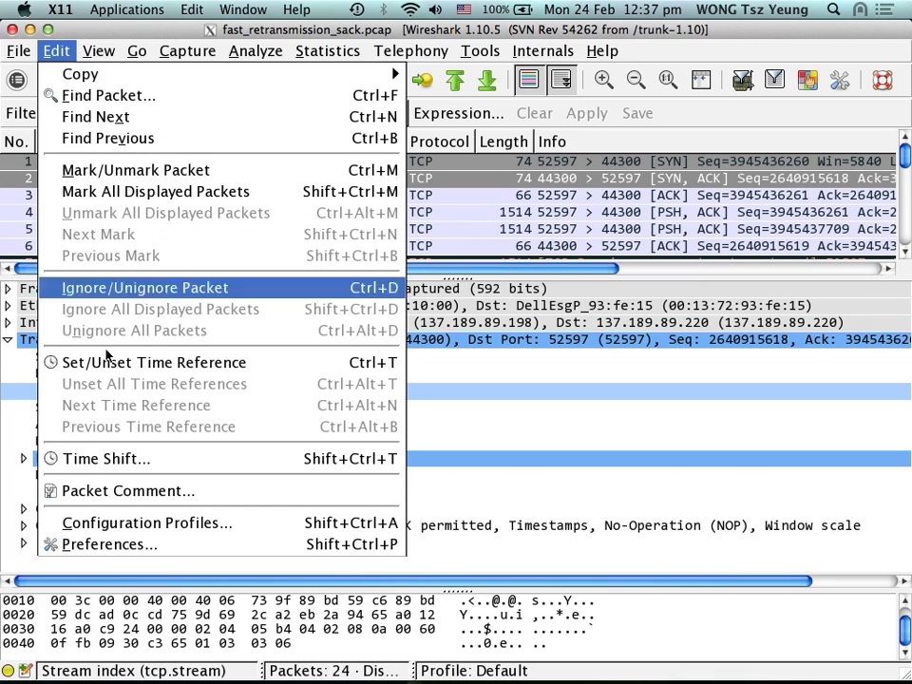
click(119, 545)
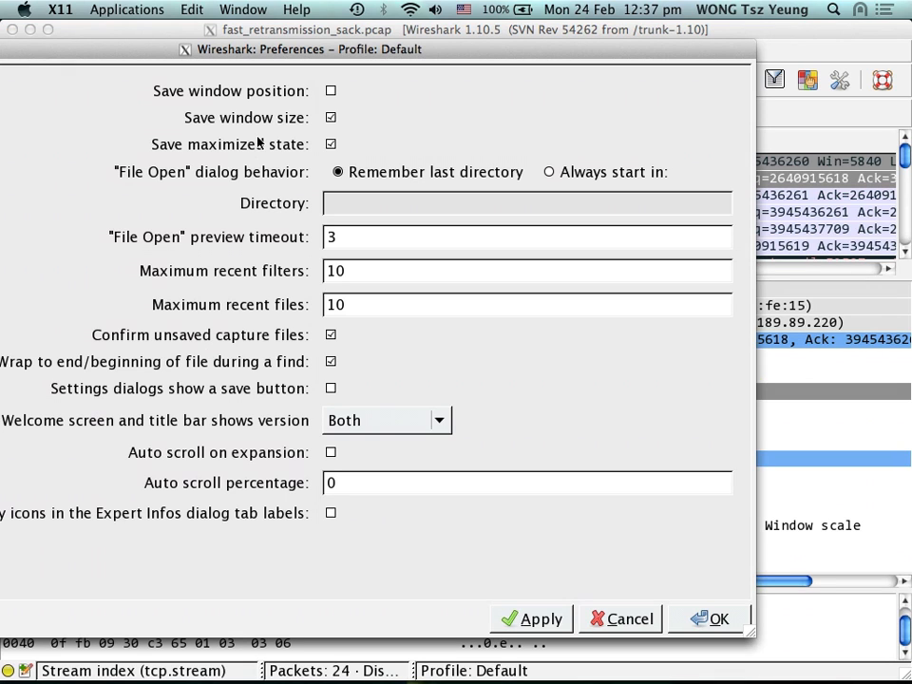
drag(265, 61, 554, 42)
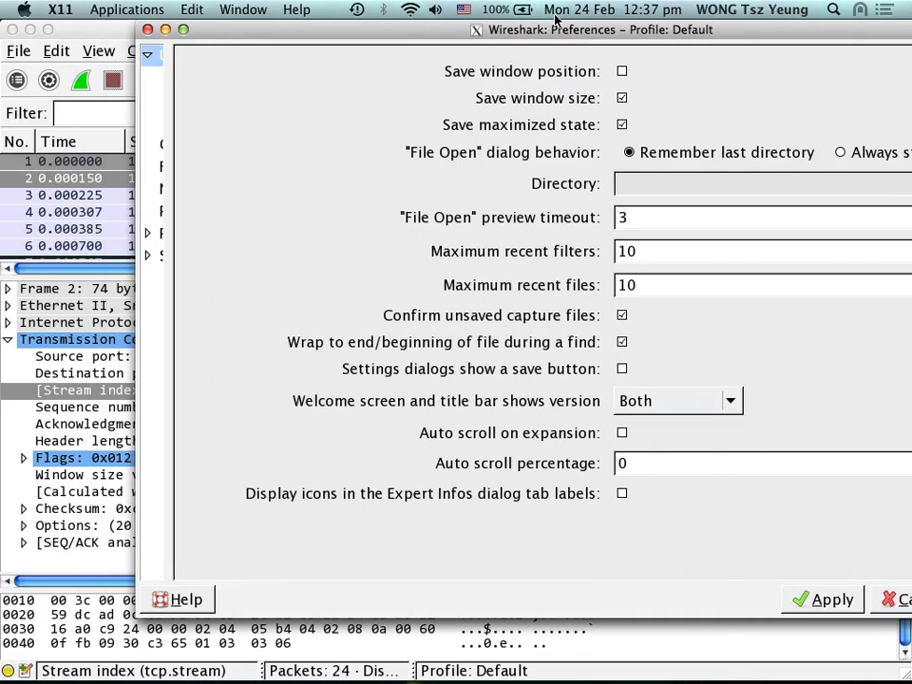
click(152, 235)
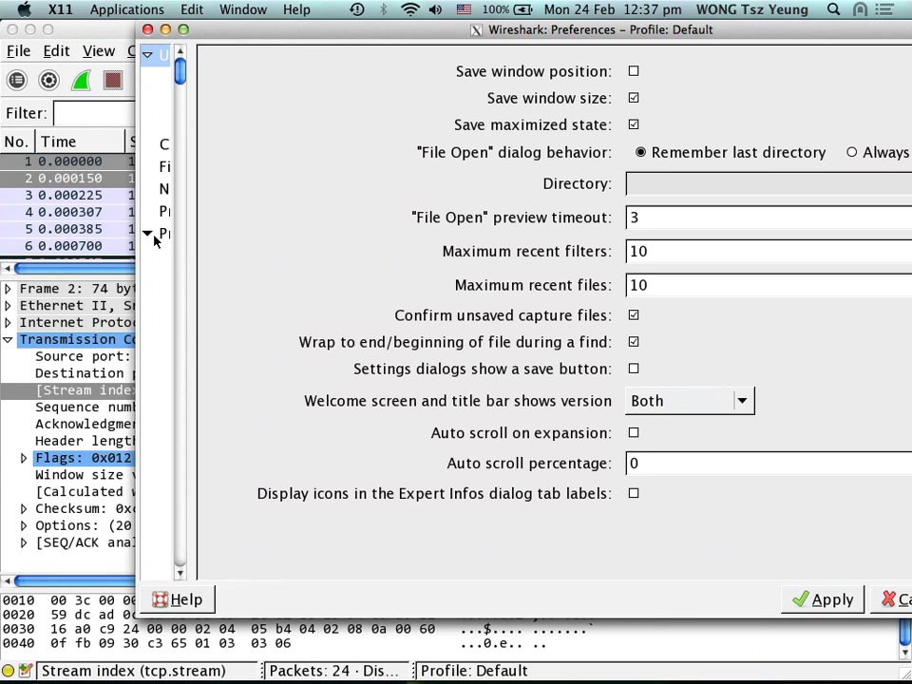
text(tcp)
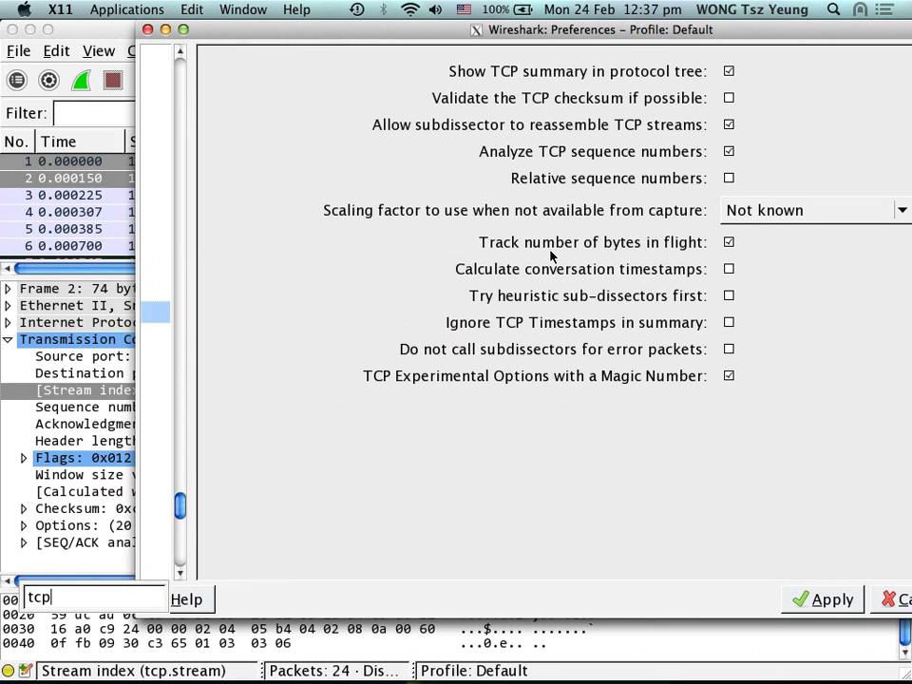
click(729, 177)
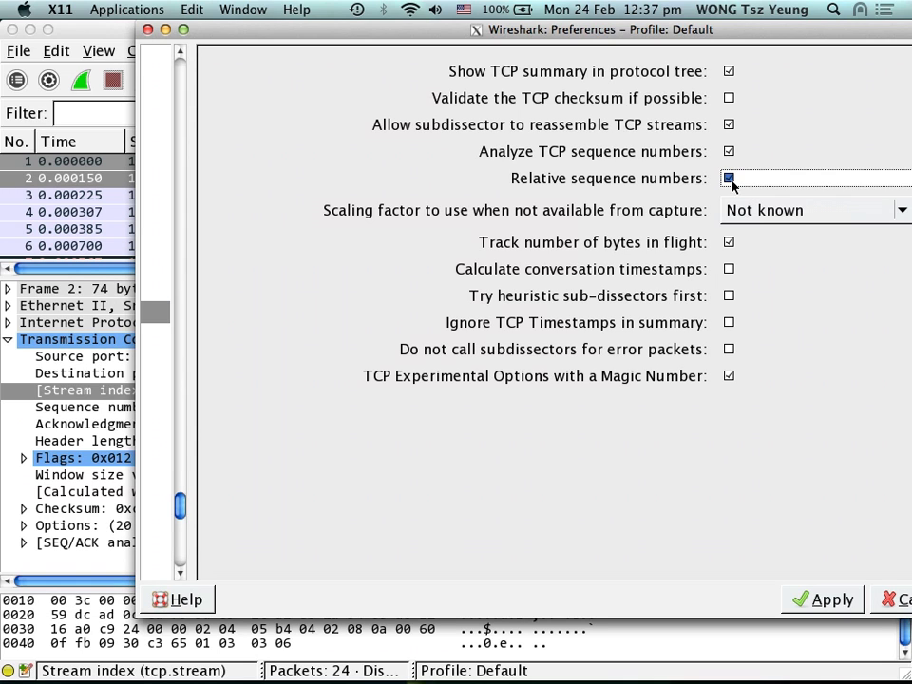
drag(485, 31, 459, 64)
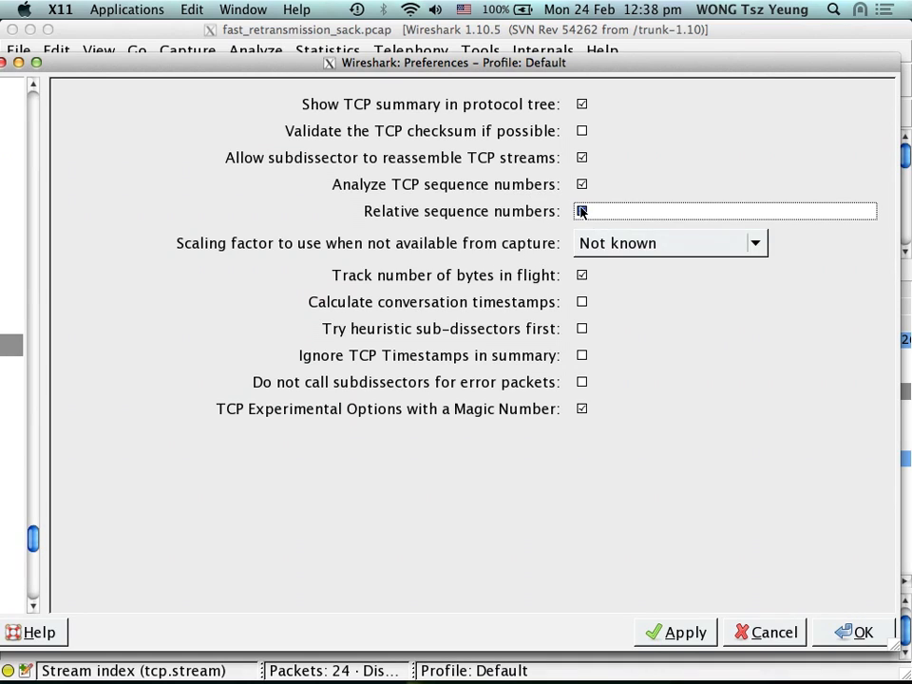
click(581, 211)
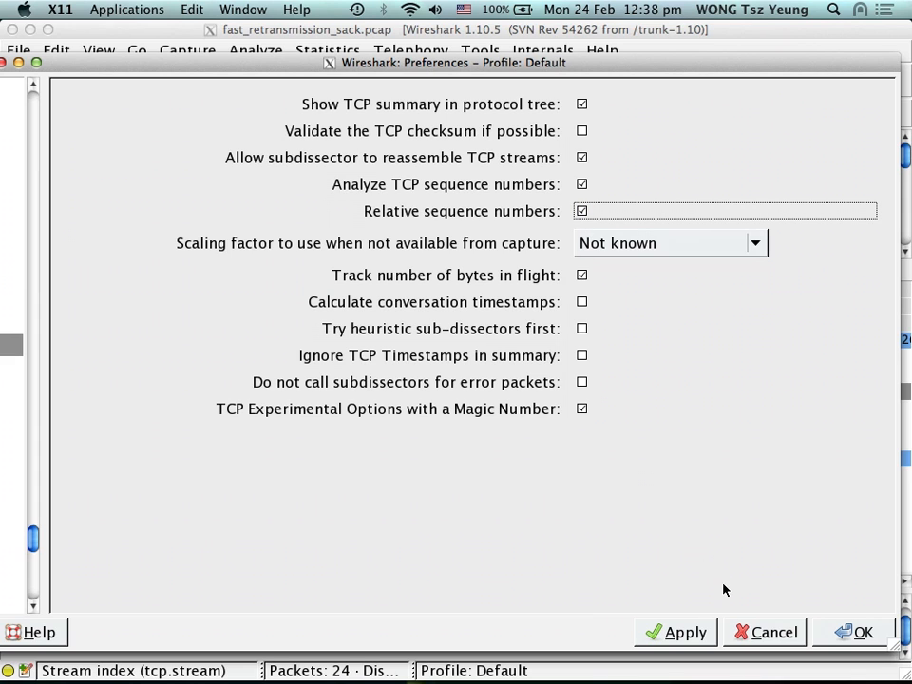
click(855, 632)
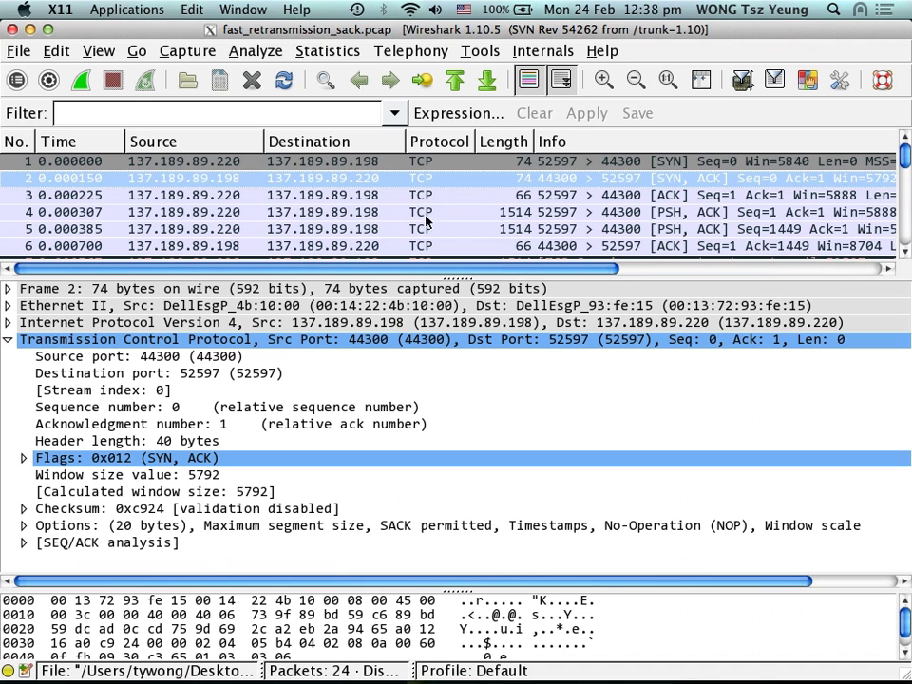
- Examine the relative sequence number and header length of packet 1, and display the details of the SYN, ACK packet
click(330, 162)
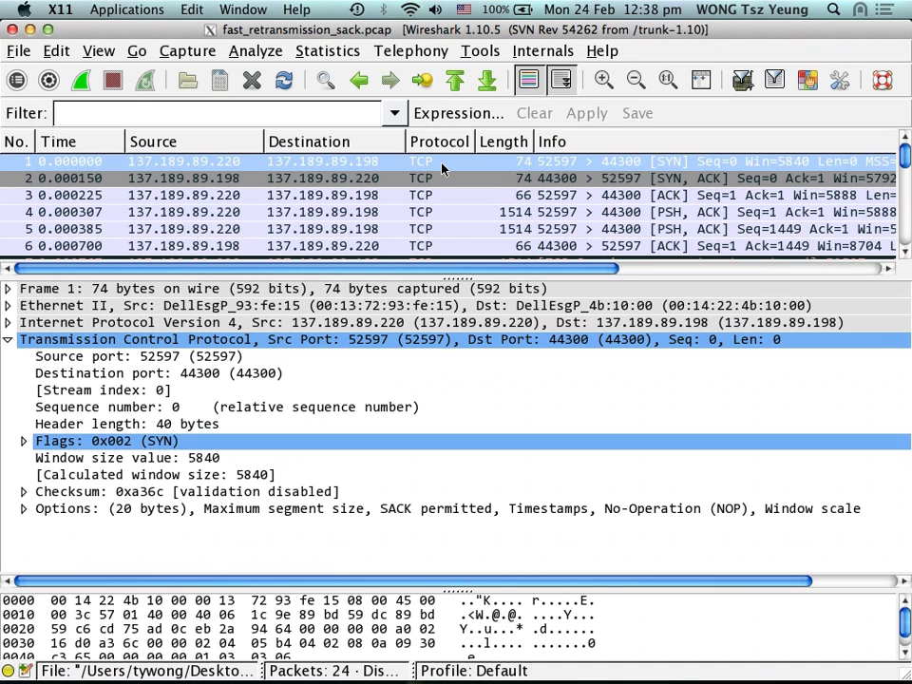
click(291, 394)
click(289, 413)
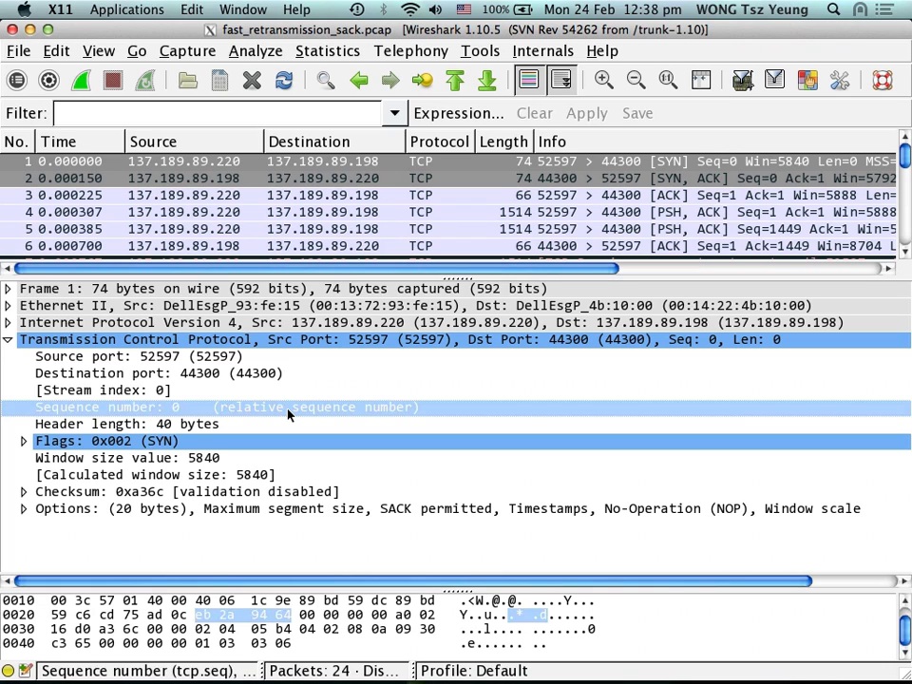
click(451, 428)
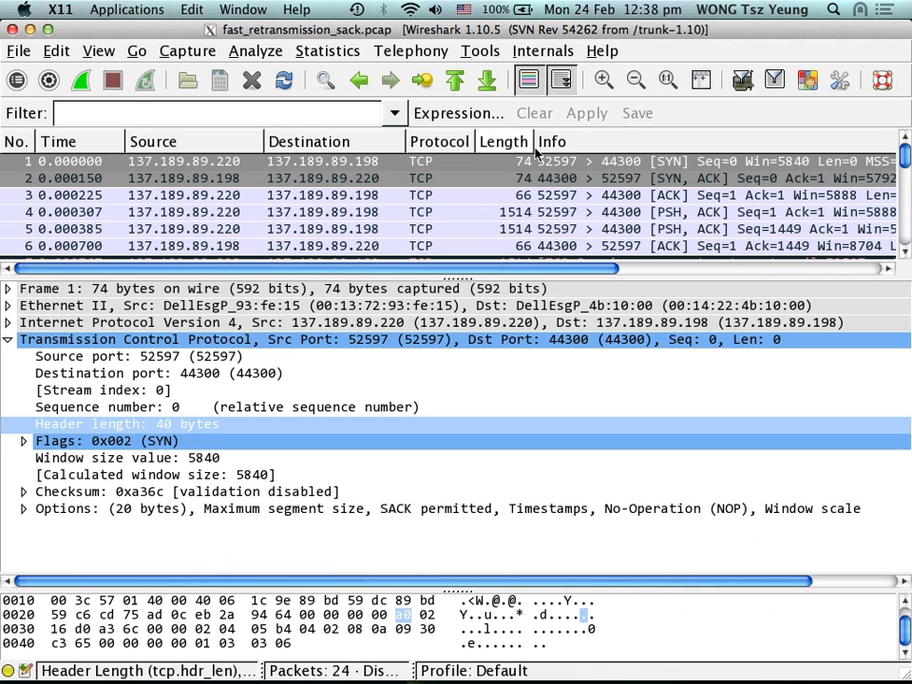
click(545, 181)
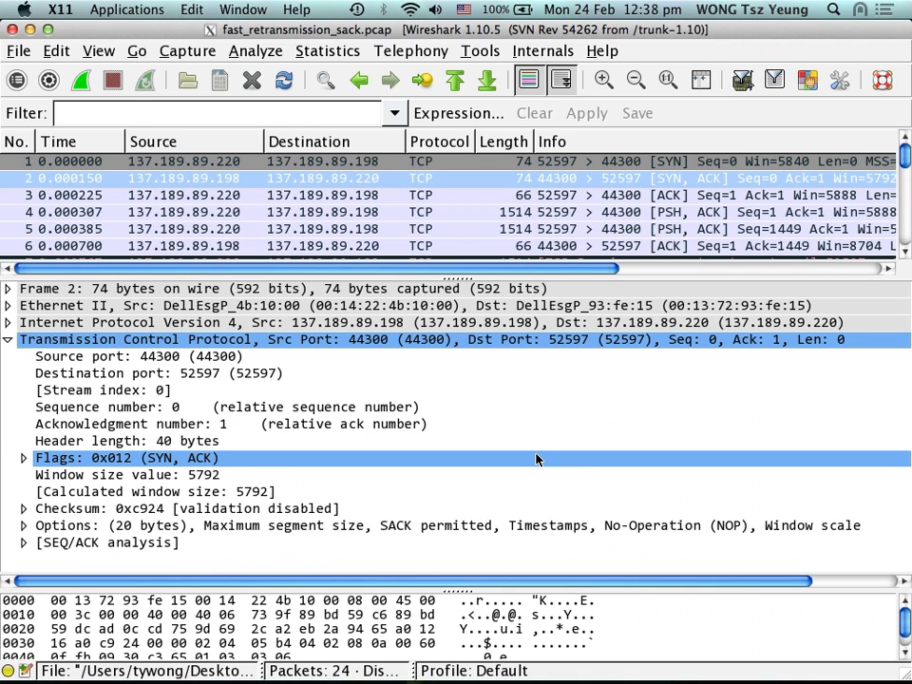
- Switch to Excel and enter "SEQ: 1; ACK: 0" in the Client column for packet 1
key(super+Tab)
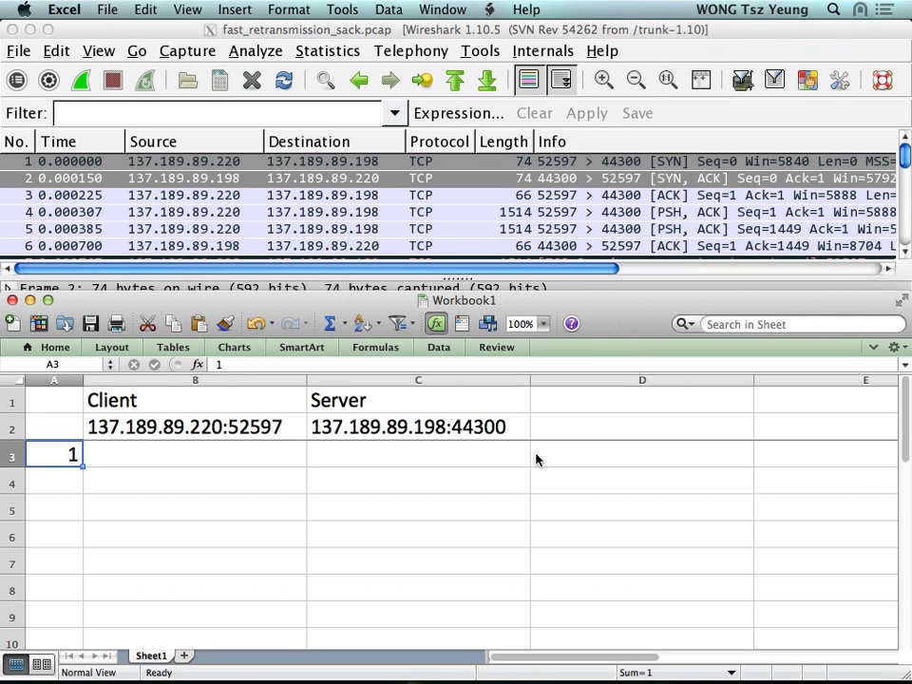
click(238, 463)
text(S)
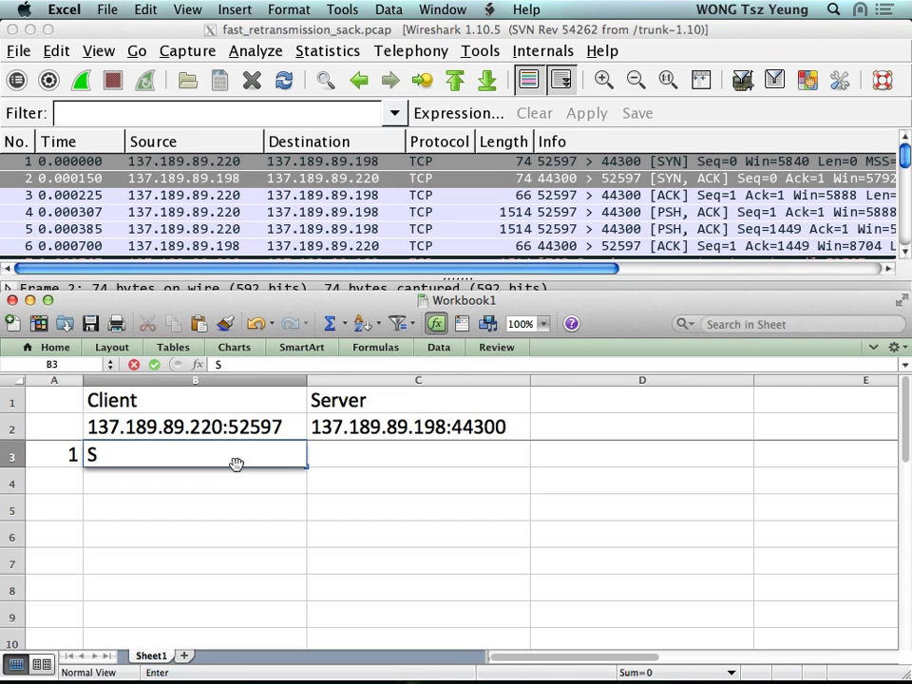
text(EQ: 1)
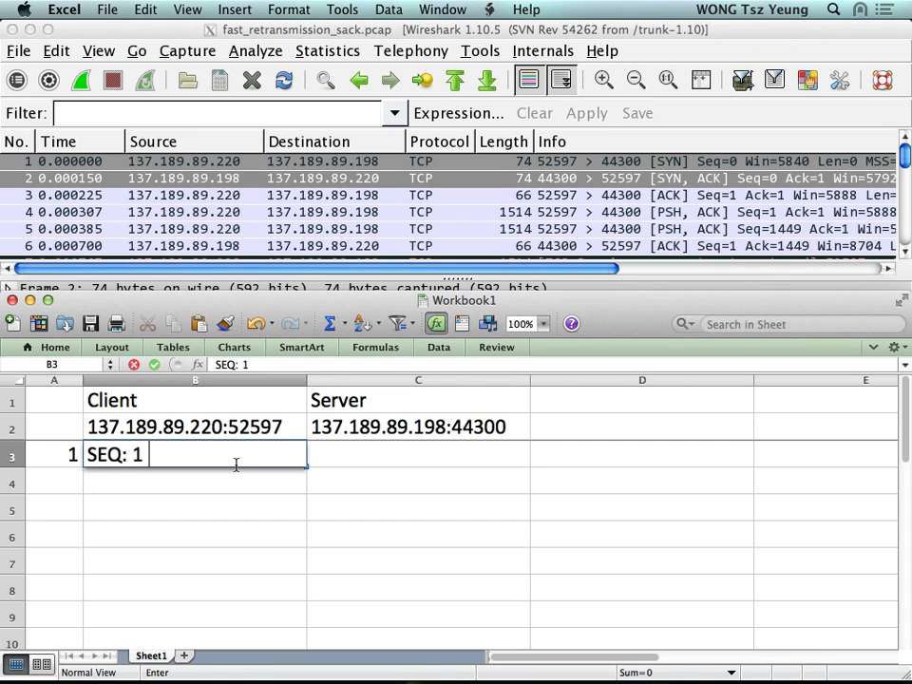
key(BackSpace)
text(; ACK)
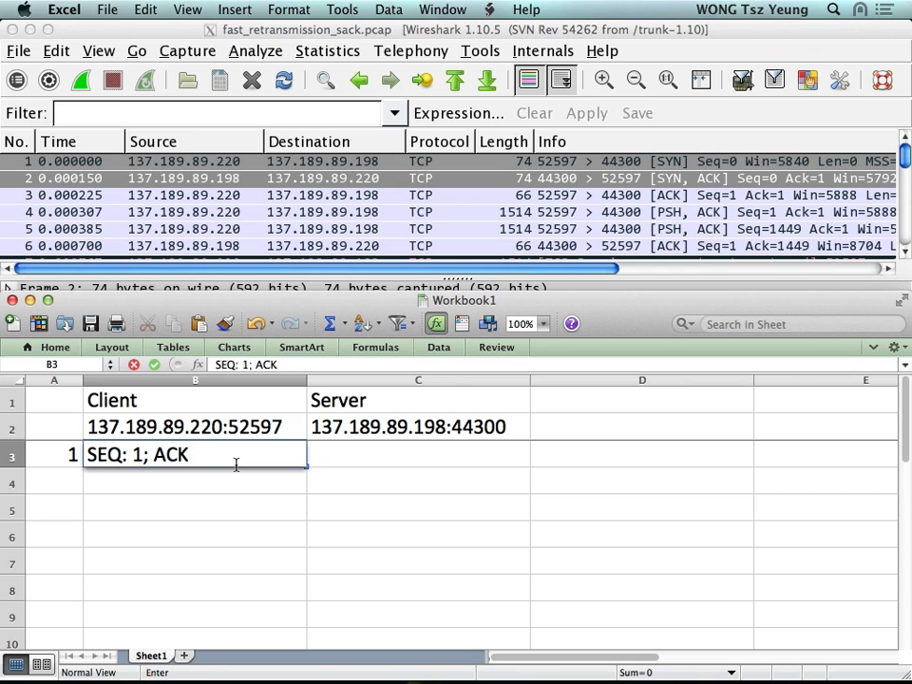
text(: 0)
key(Left)
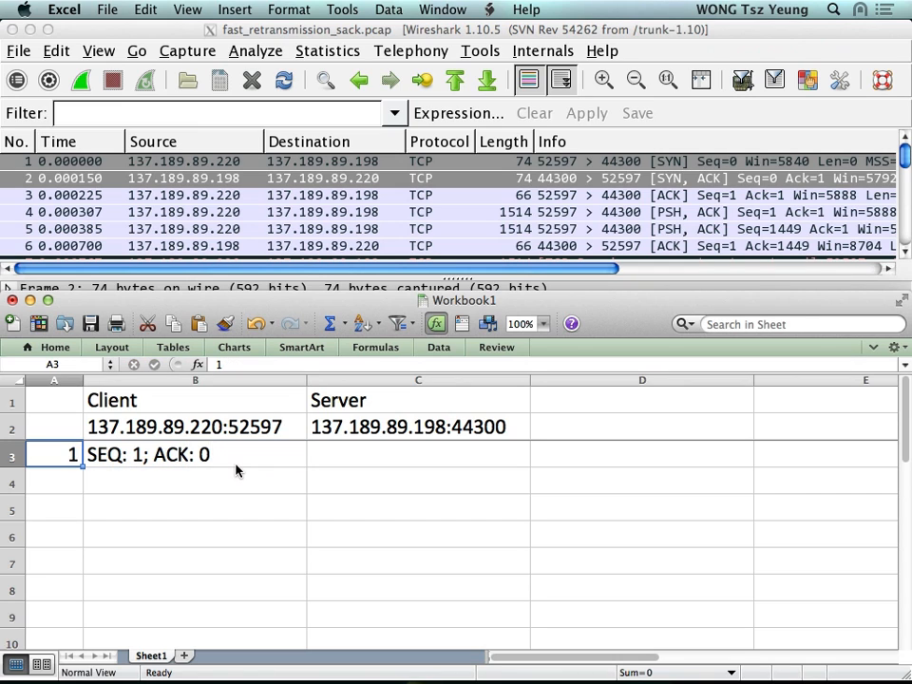
- Correct the sequence number in packet 1's Client entry to 0
click(236, 470)
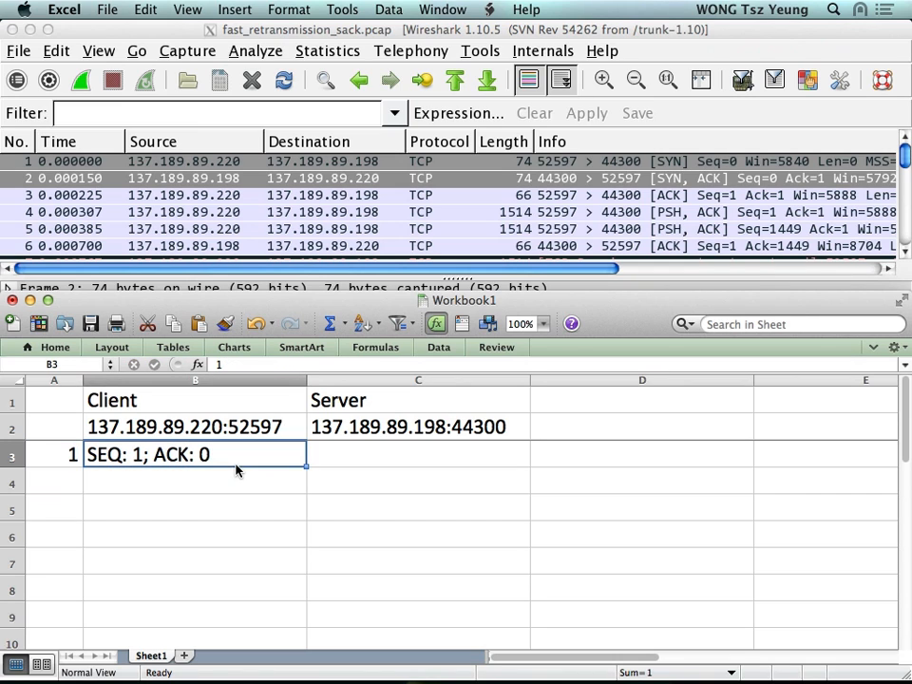
double_click(134, 461)
click(142, 461)
key(BackSpace)
text(0)
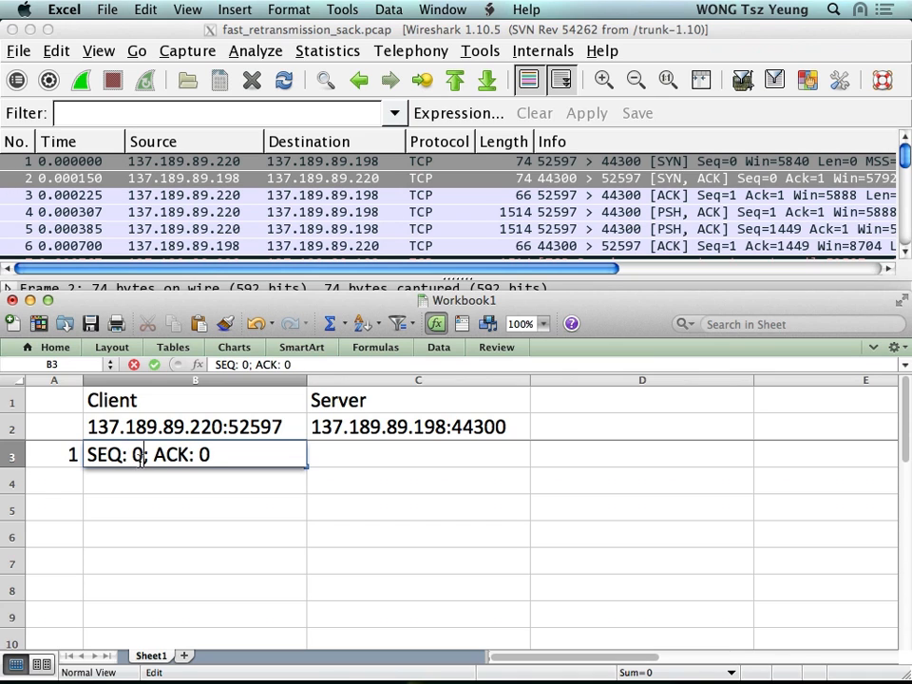
key(Return)
key(Right)
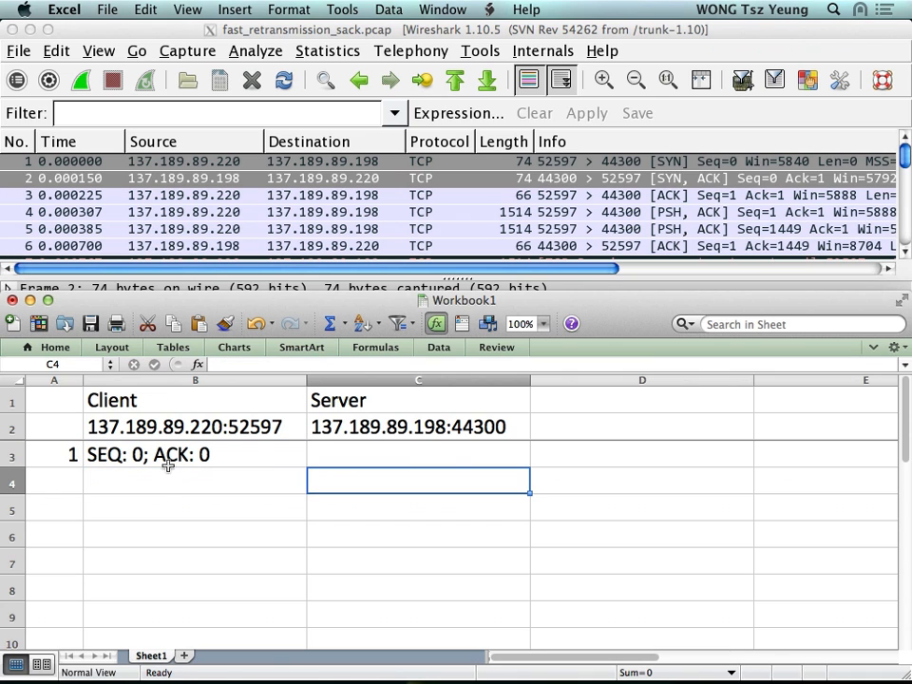
- Switch to Wireshark, enlarge the packet bytes view, and examine packet 2's acknowledgment number and the raw bytes of packet 1's sequence number
key(super+Tab)
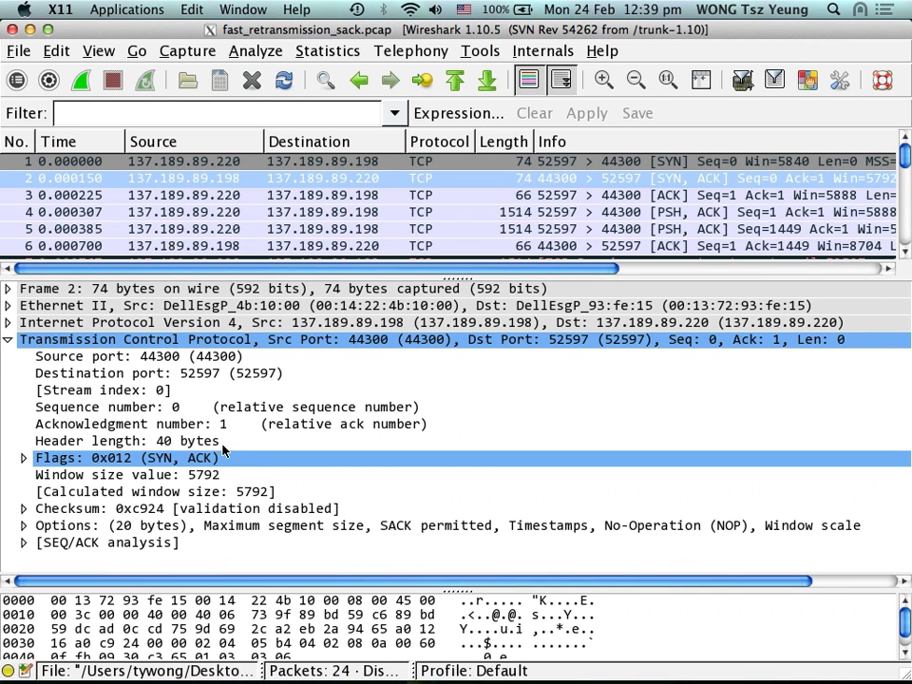
click(171, 428)
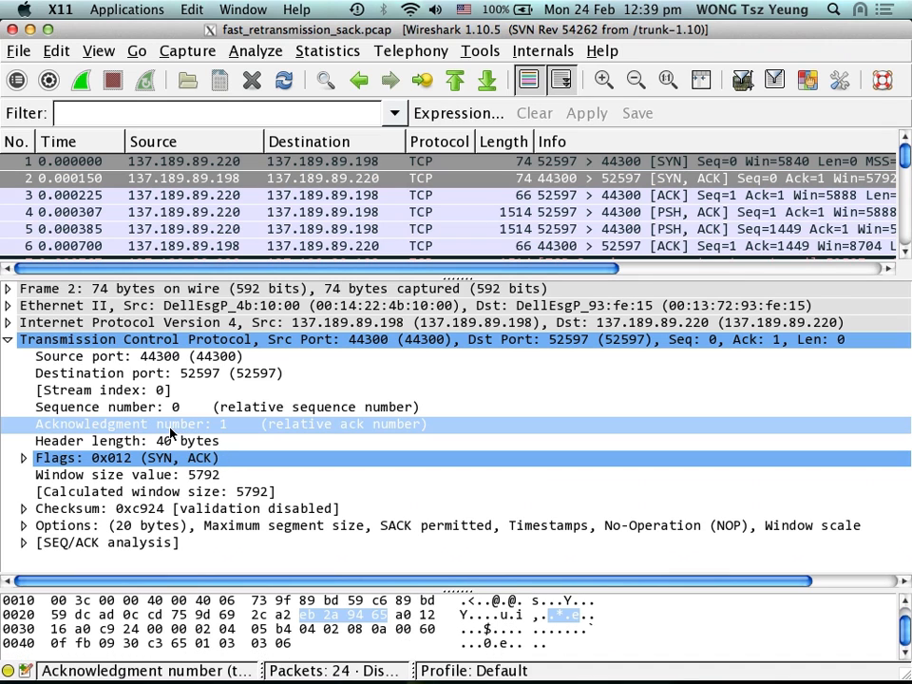
click(422, 163)
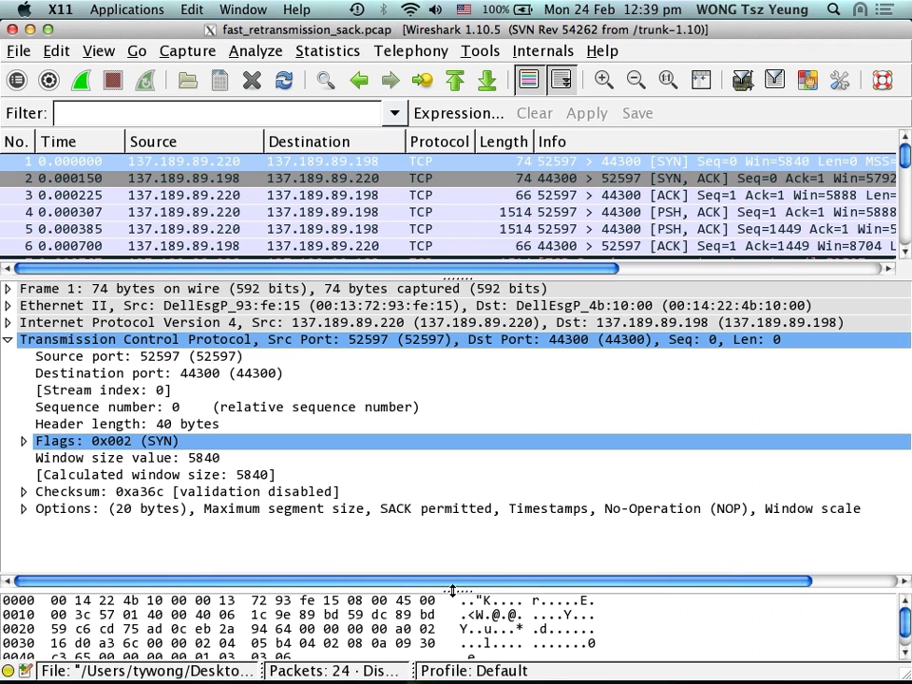
drag(453, 590, 453, 528)
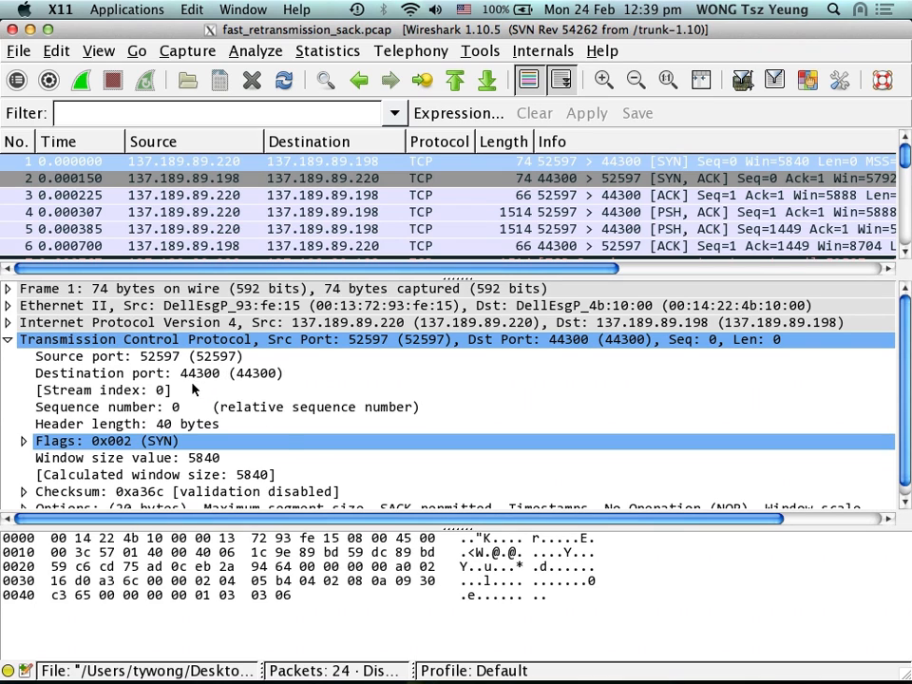
click(175, 409)
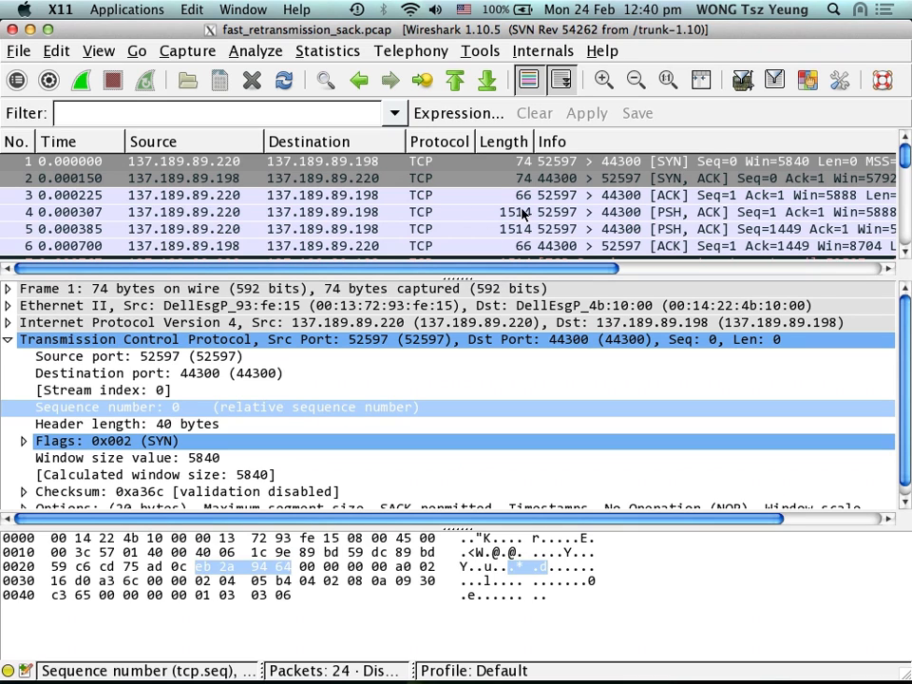
click(535, 180)
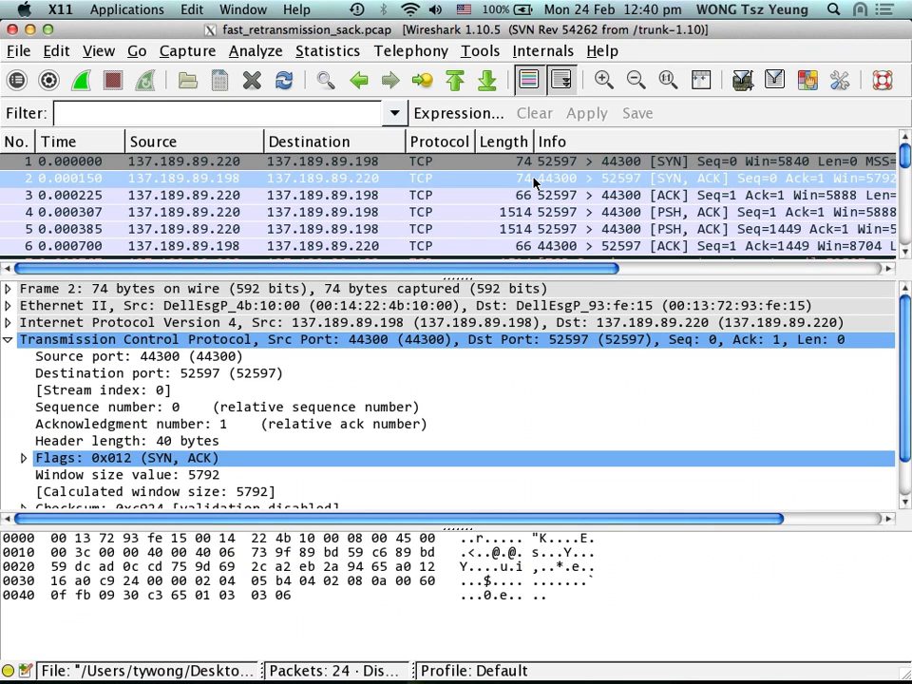
- Switch to Excel, number the next row 2, and append "(SYN)" to packet 1's Client entry
key(super+Tab)
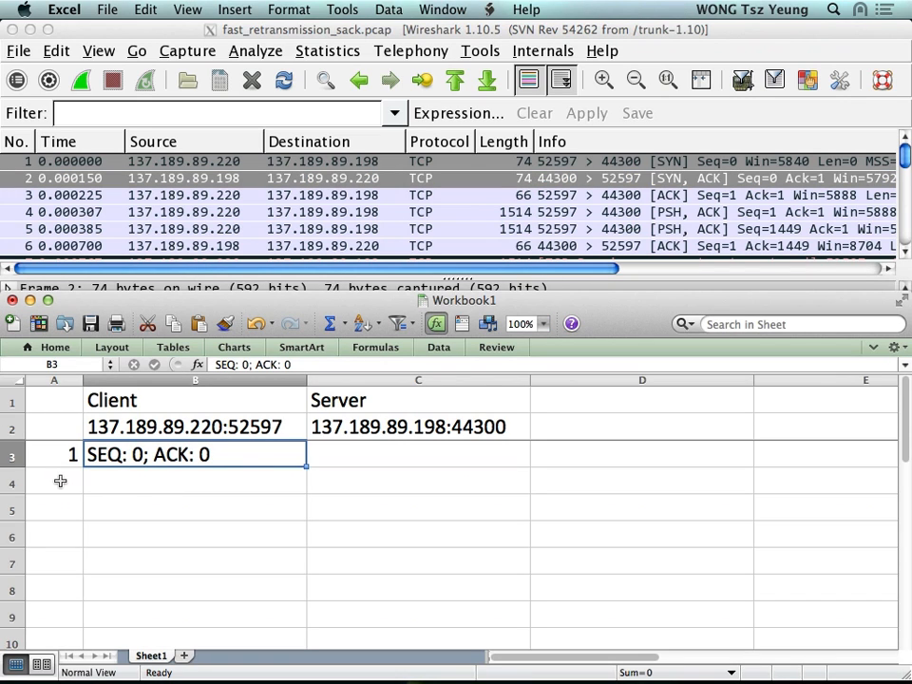
click(60, 482)
text(2)
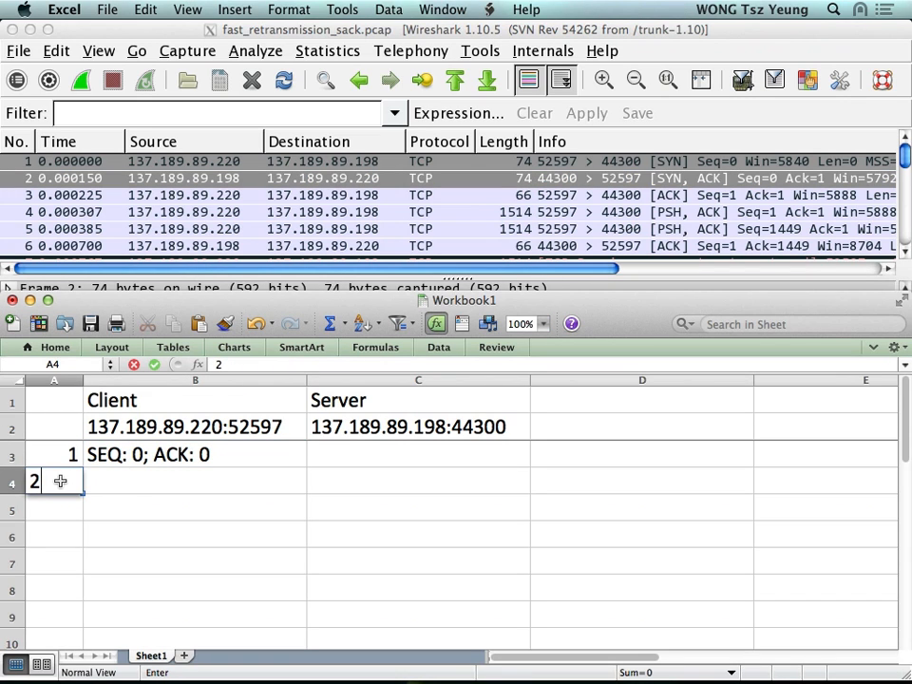
key(Tab)
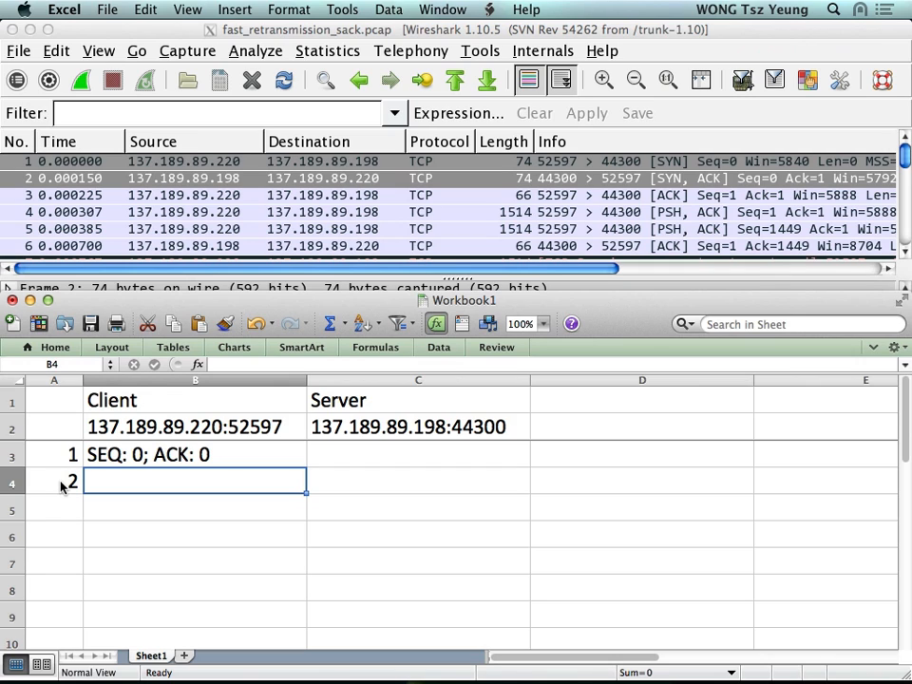
double_click(240, 458)
text((SYN))
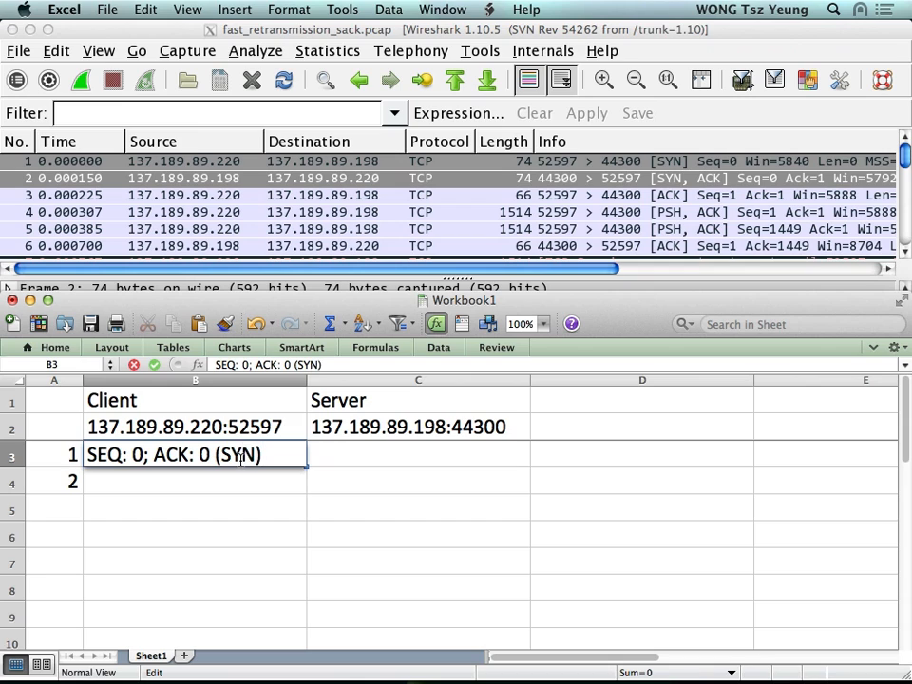
key(Return)
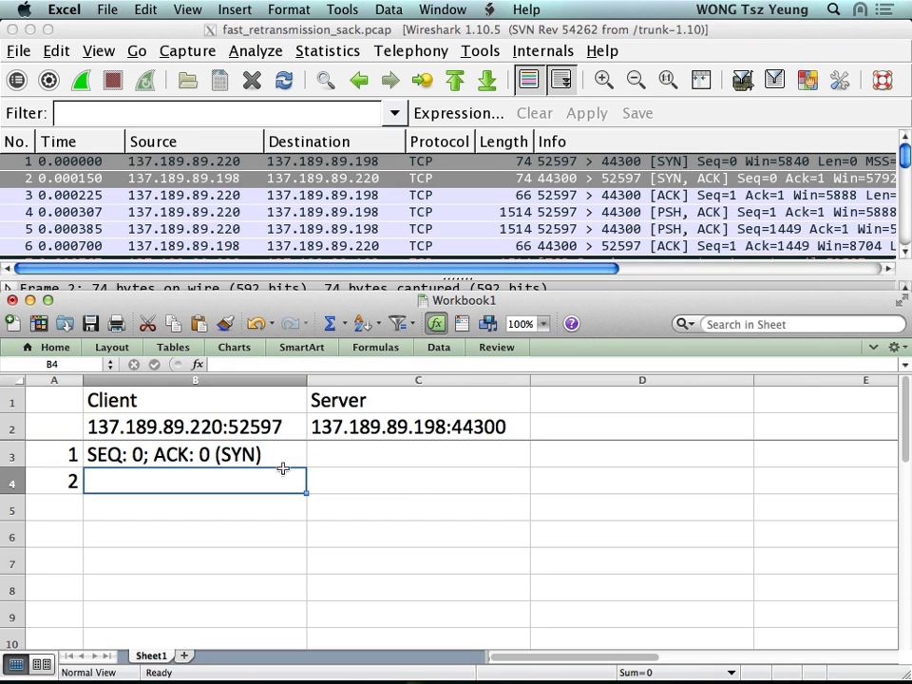
- Enter "(SYN-ACK)" in the Server column for packet 2
click(350, 490)
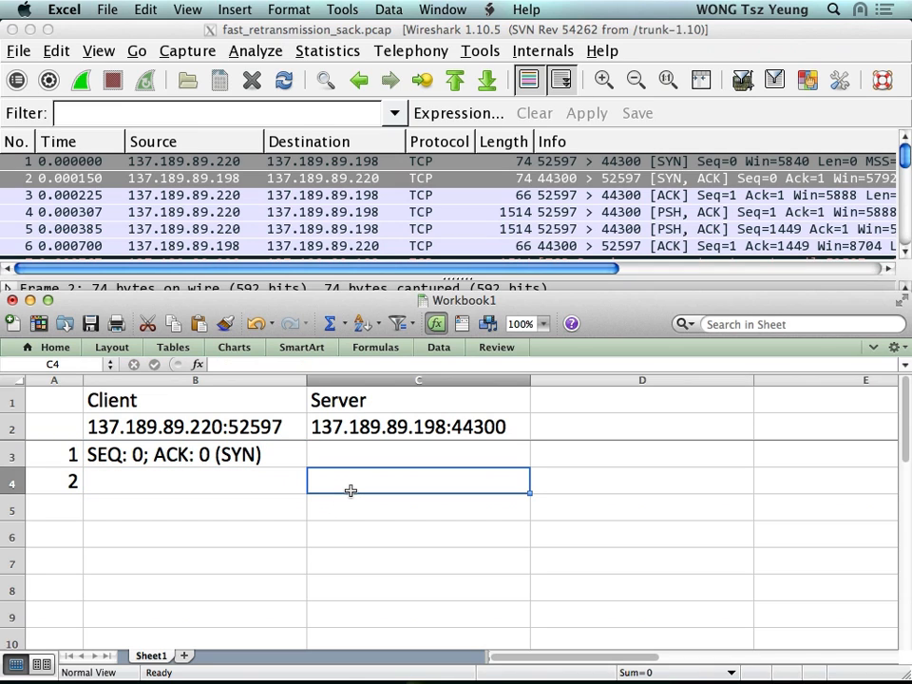
text((S)
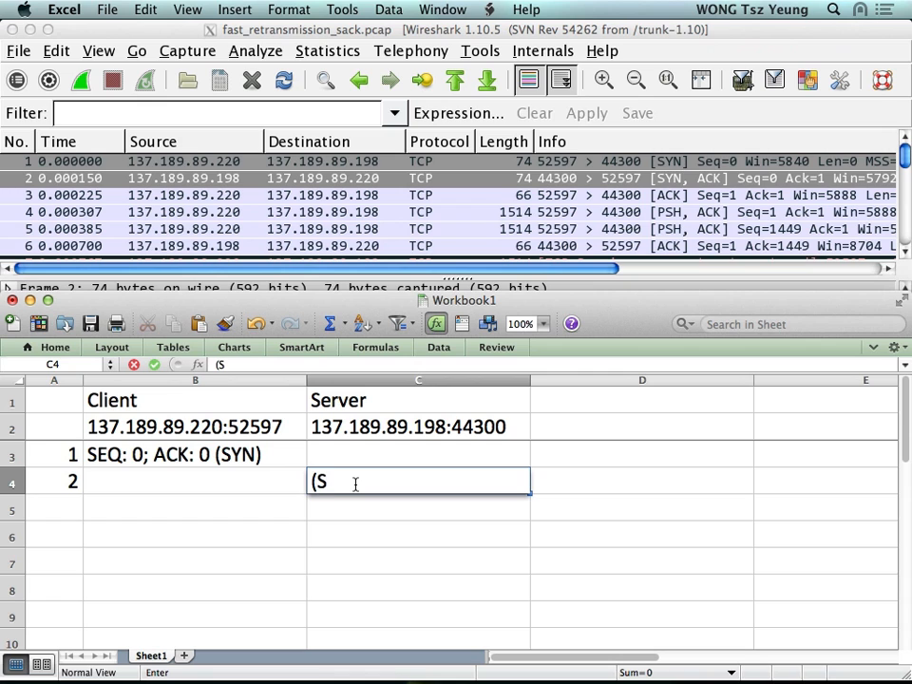
text(YN-ACK))
key(Return)
- Switch to Wireshark and compare the raw bytes of packet 2's sequence and acknowledgment numbers with packet 1's sequence number
key(super+Tab)
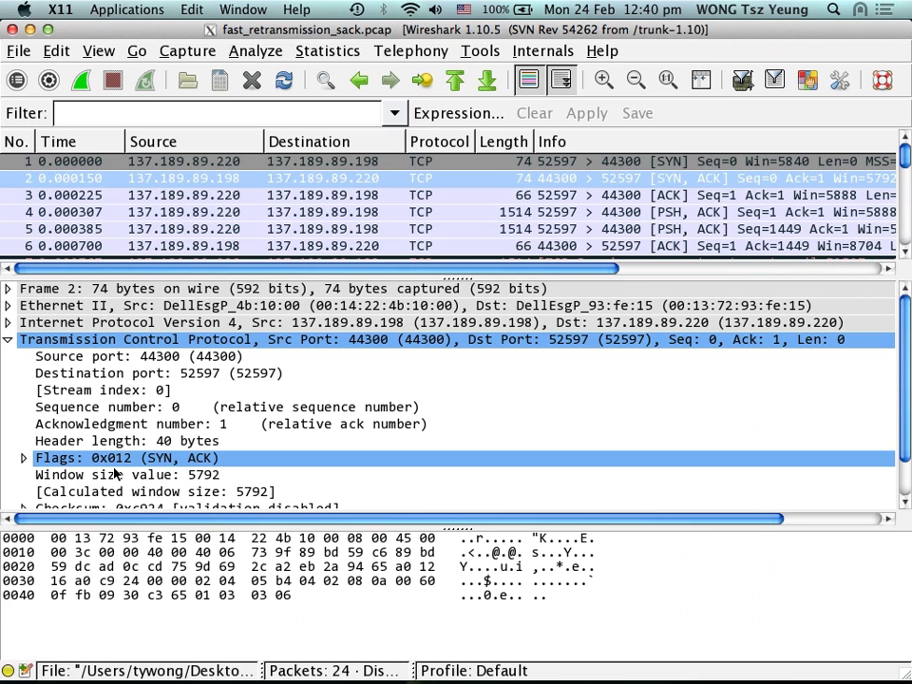
click(234, 409)
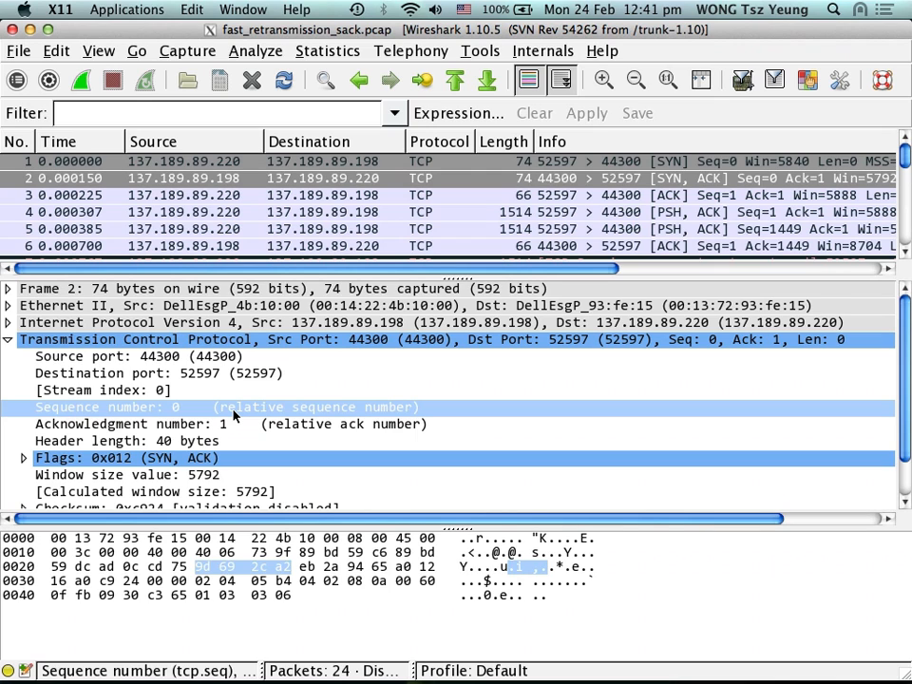
click(231, 423)
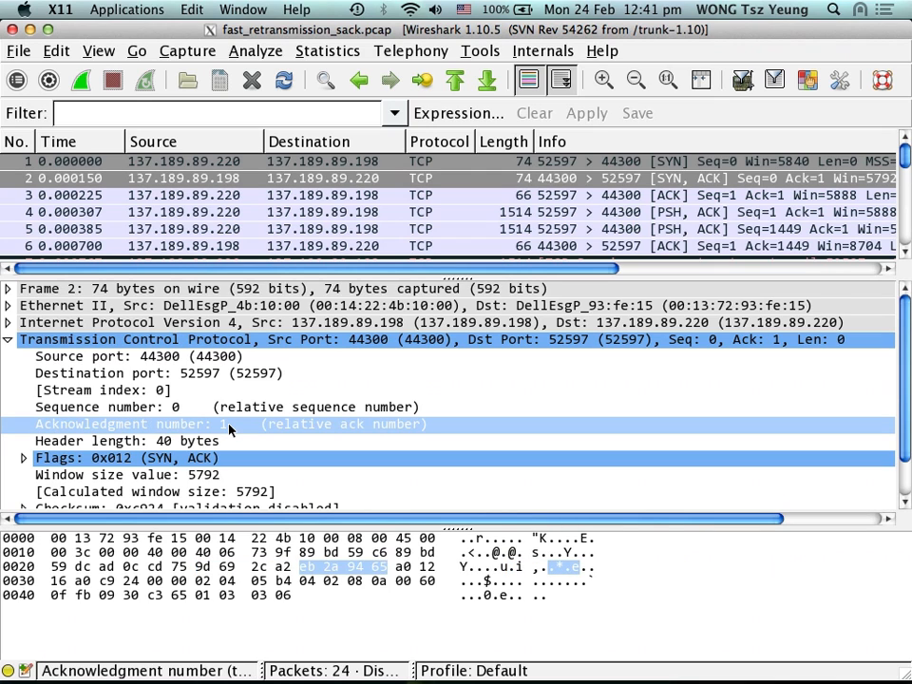
click(737, 164)
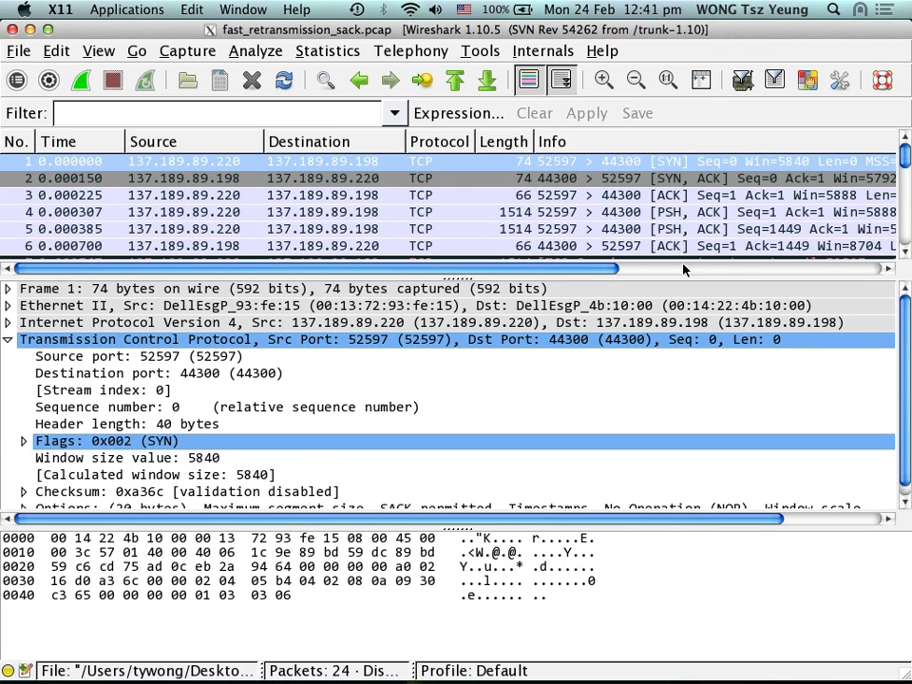
click(262, 408)
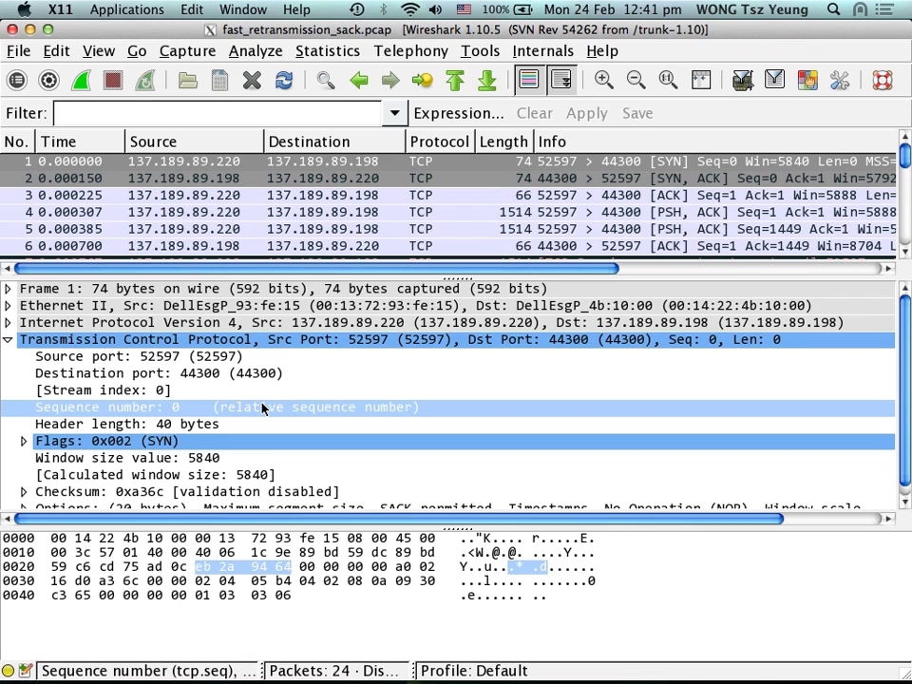
click(480, 181)
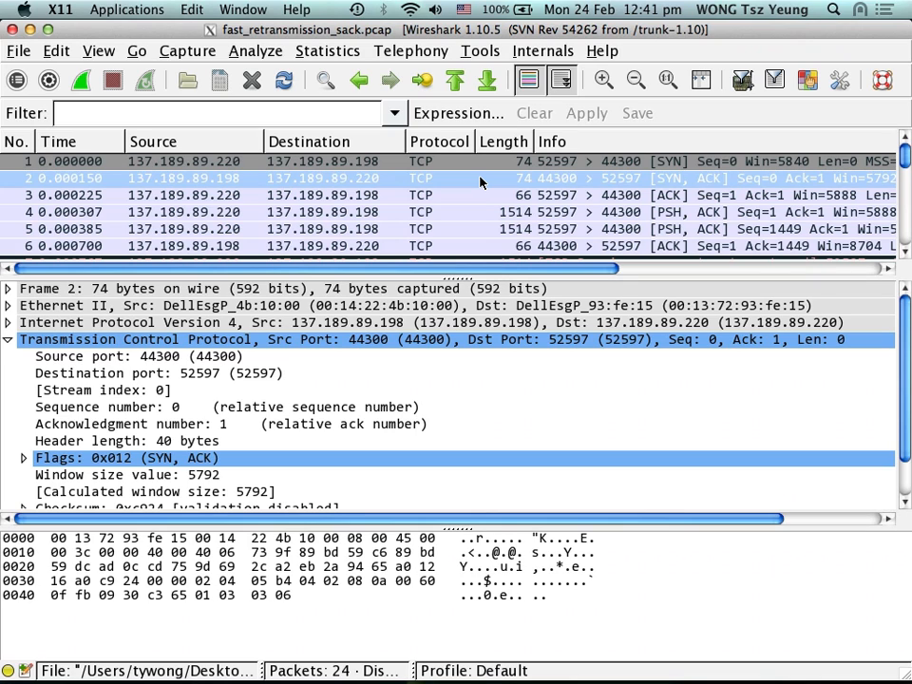
click(410, 427)
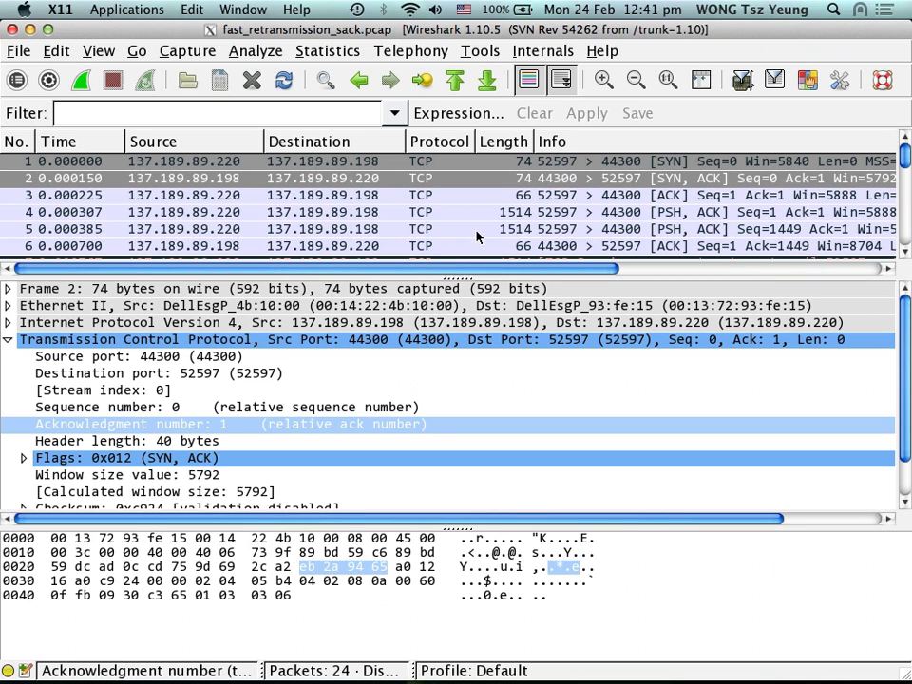
- Examine the sequence number of packet 3 (ACK) and its raw bytes, and display the details of packet 4
click(490, 200)
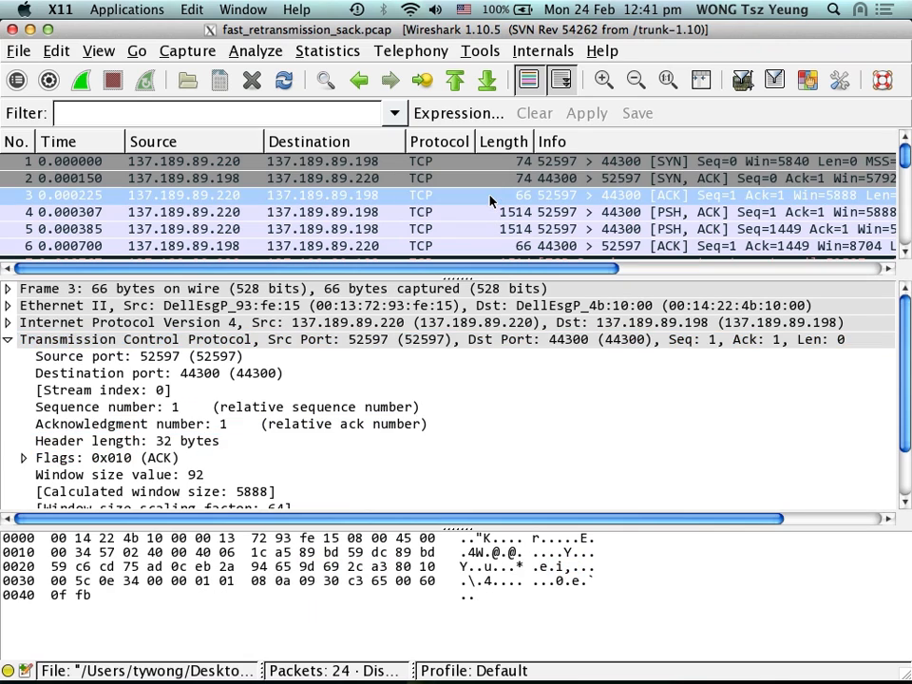
click(440, 410)
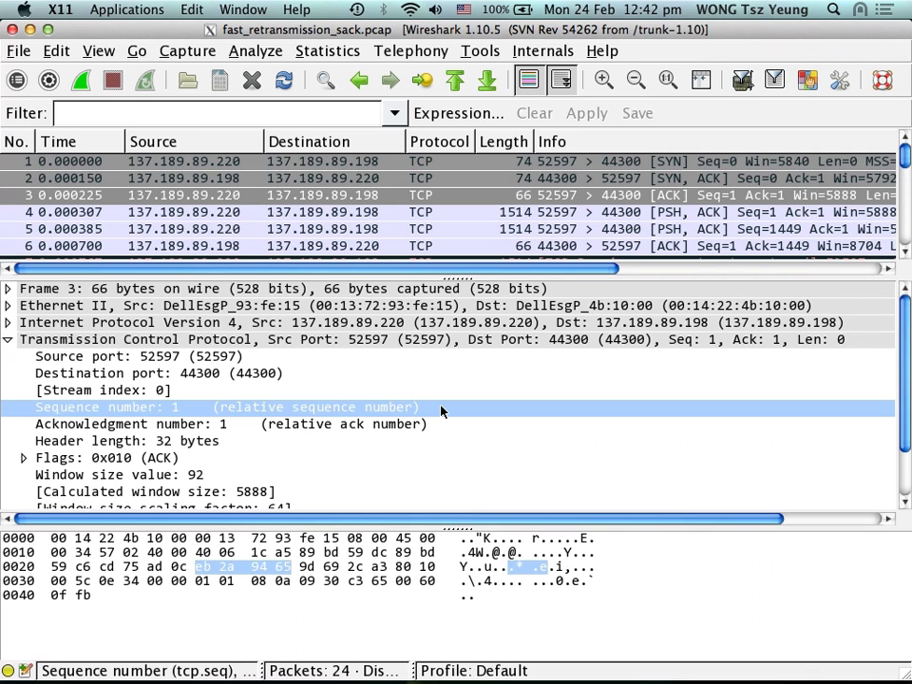
click(487, 218)
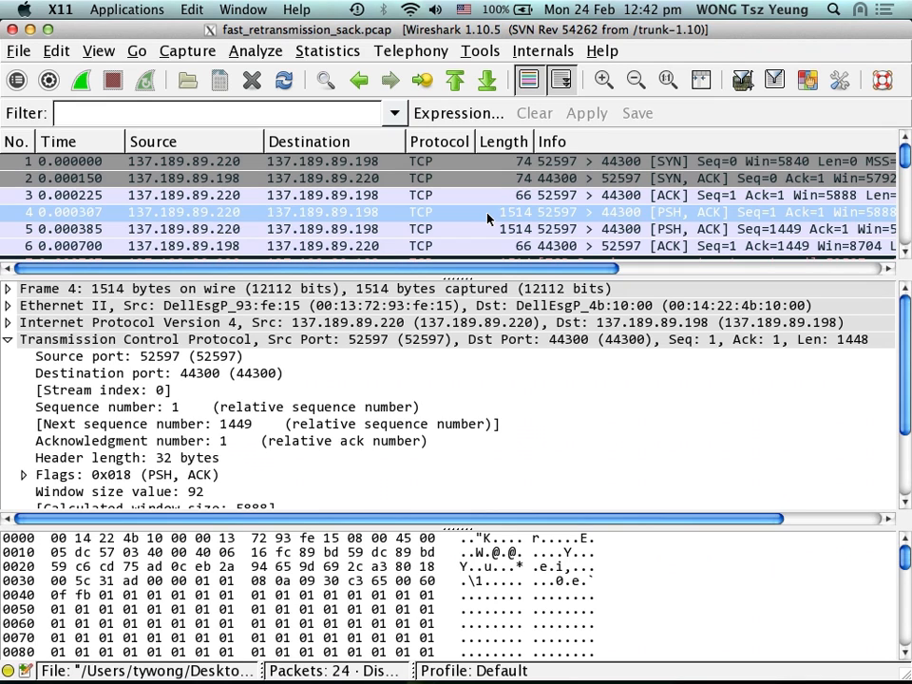
- Switch to Excel, number the next row 3, and enter "(ACK) SEQ:1 ACK:1" in its Client cell
key(super+Tab)
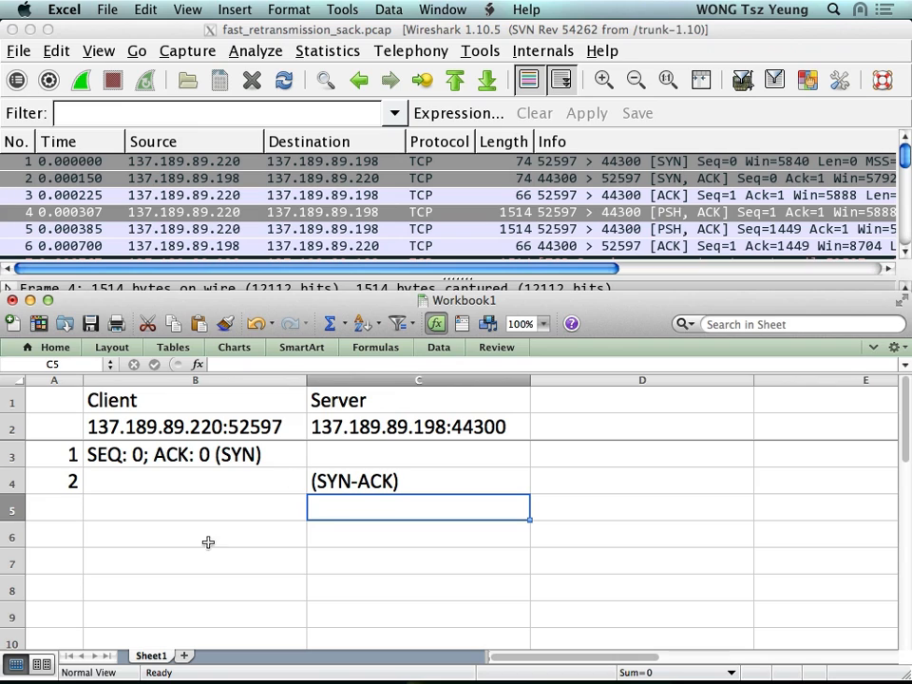
click(68, 513)
text(3)
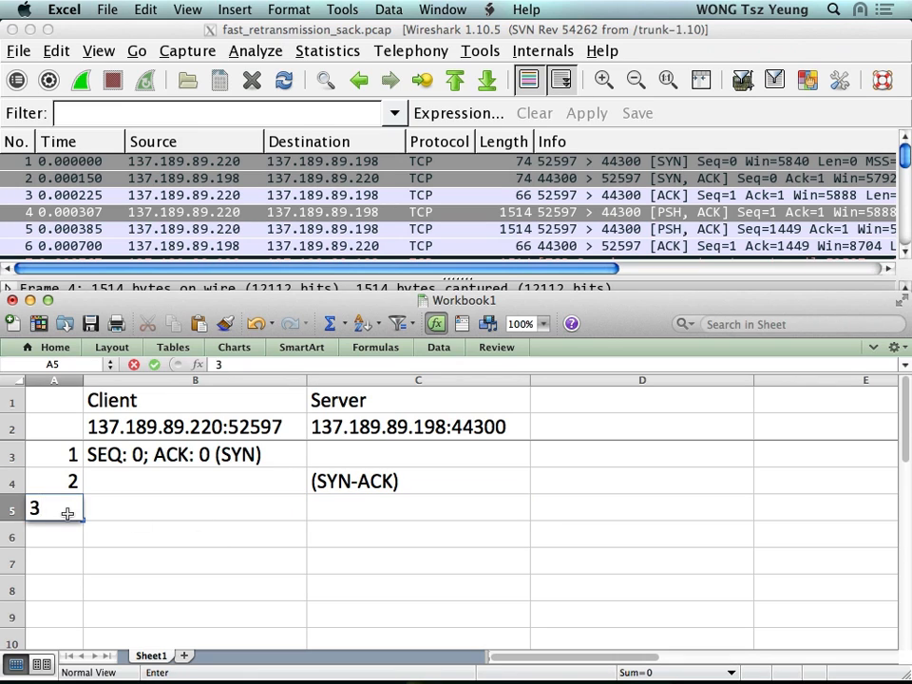
key(Tab)
text((SCK)
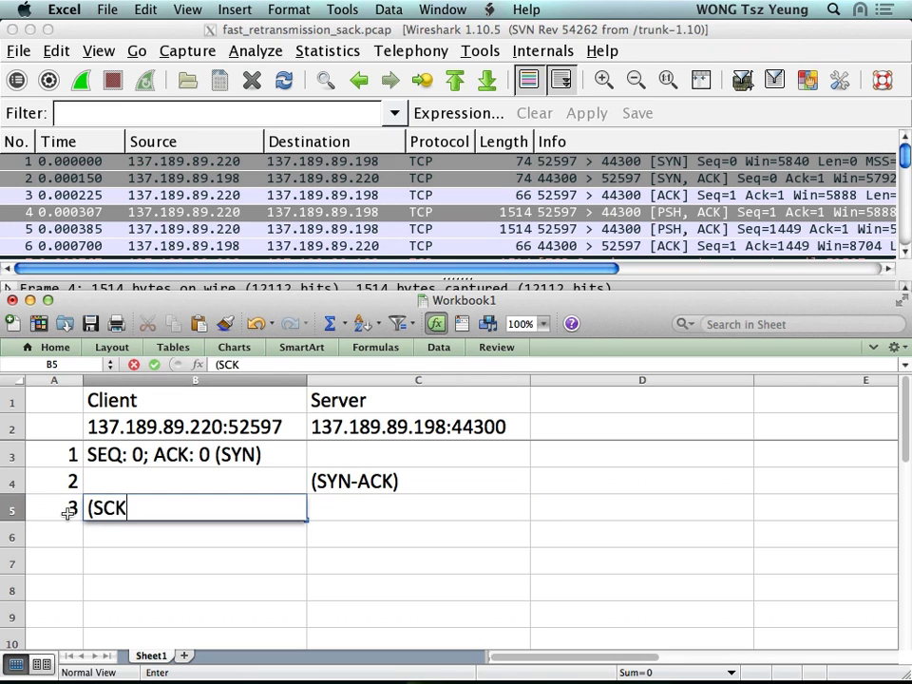
key(BackSpace)
key(BackSpace)
key(BackSpace)
text(ACK) )
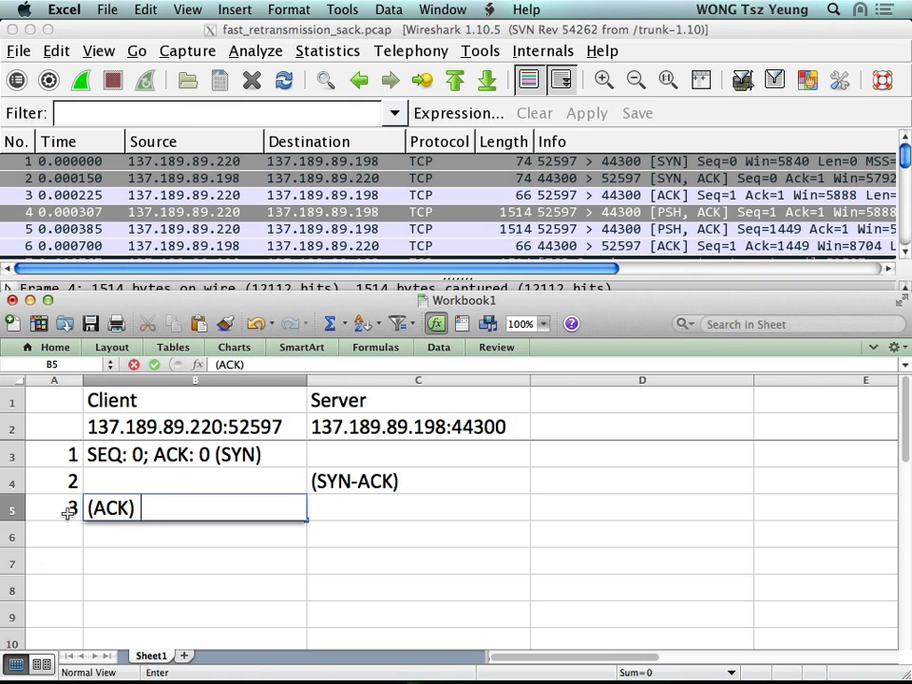
text(SEQ:1)
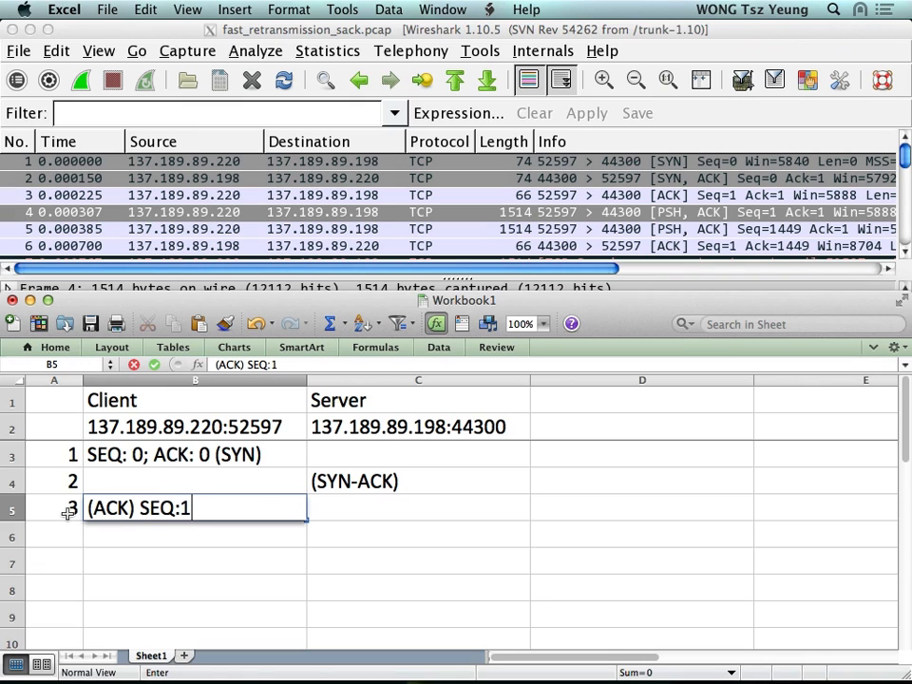
text( ACK:1)
key(BackSpace)
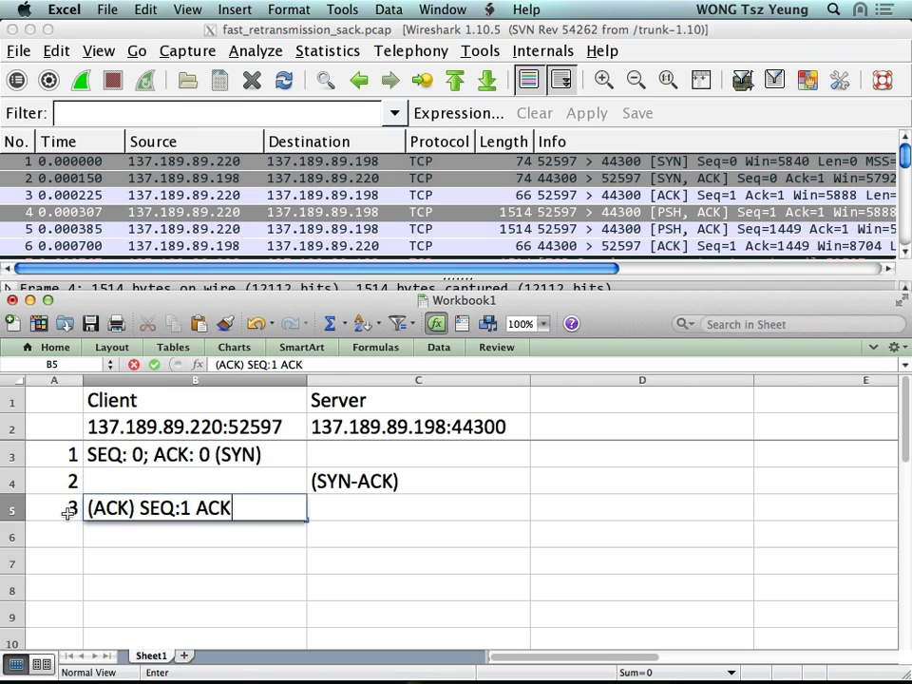
text(:1)
key(Return)
- Number the next row 4, check packet 4 in Wireshark, and enter "DATA/ACK" in the row's Client cell in Excel
key(Left)
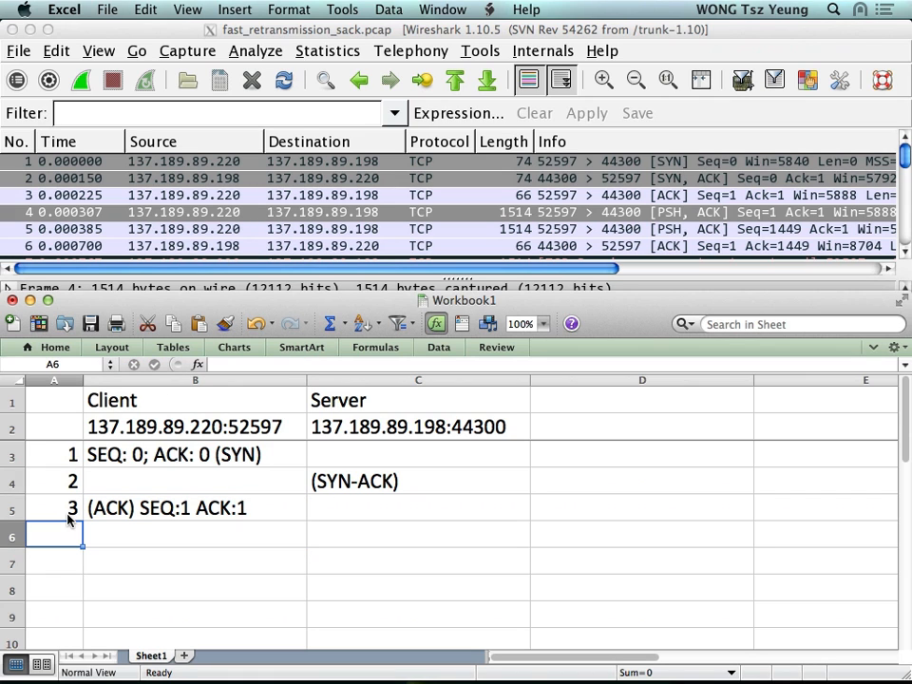
text(4)
key(Return)
key(Up)
key(Right)
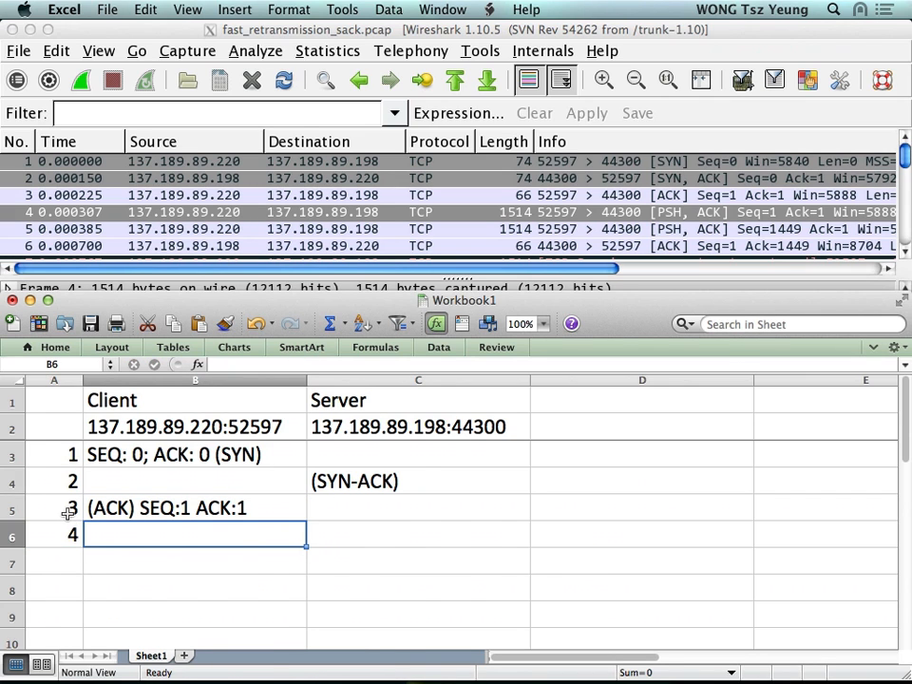
key(super+Tab)
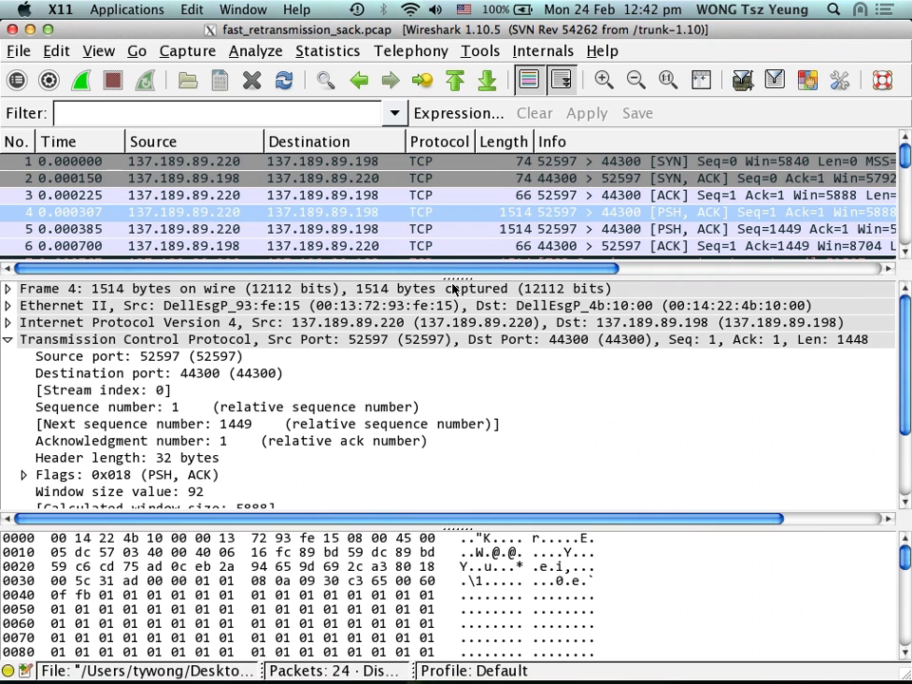
key(super+Tab)
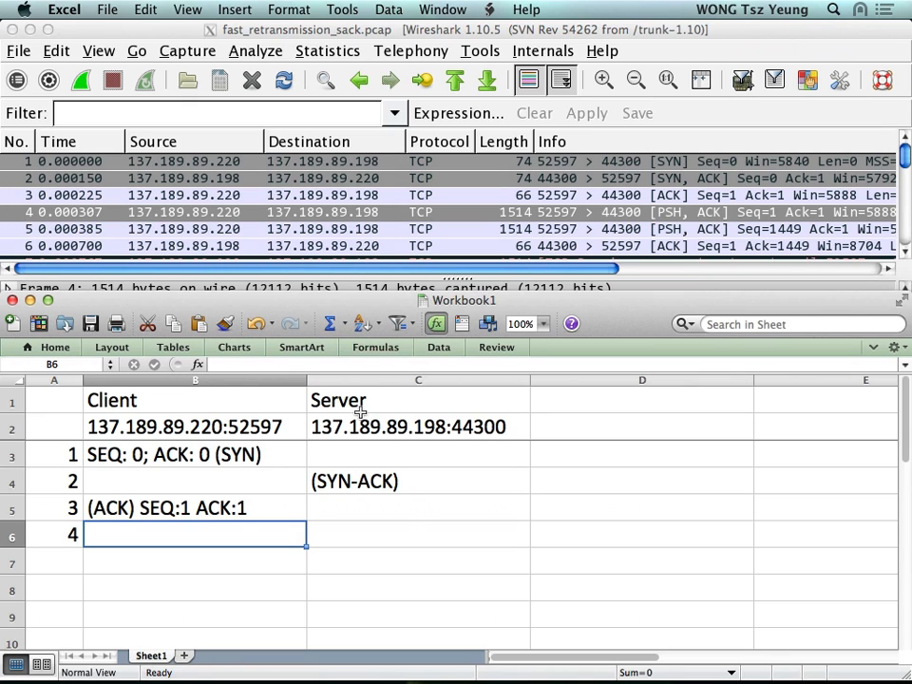
text(DATA)
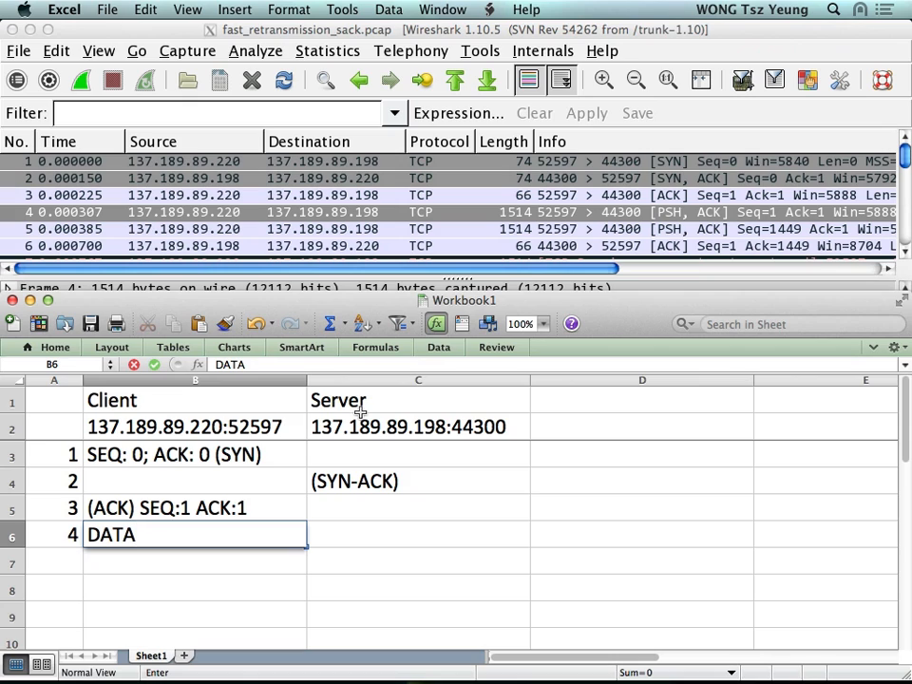
text(/ACK)
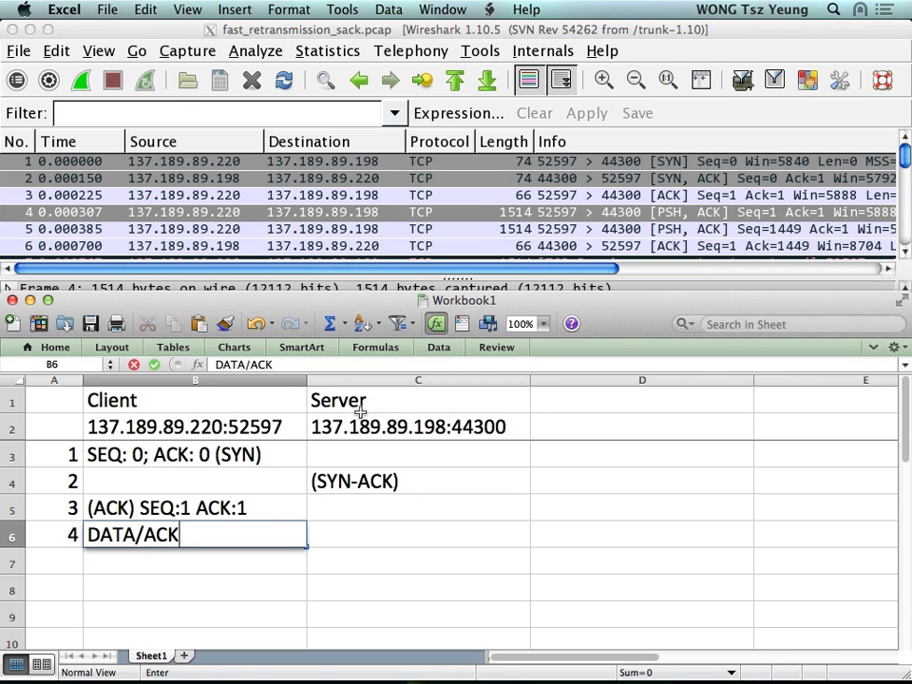
key(Up)
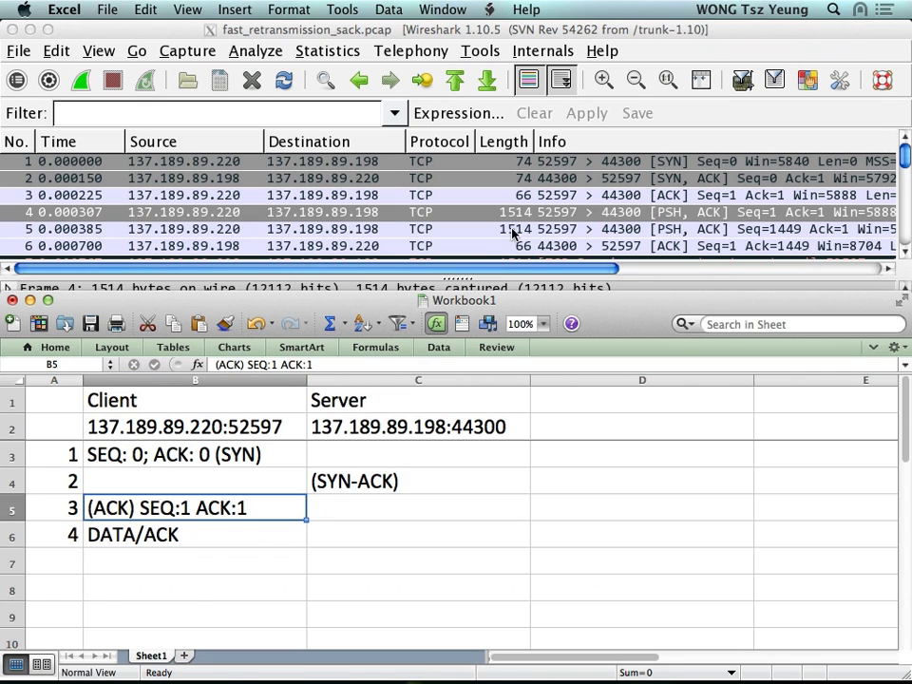
- Switch to Wireshark and examine packet 4's TCP header line and source port together with their raw bytes
click(510, 219)
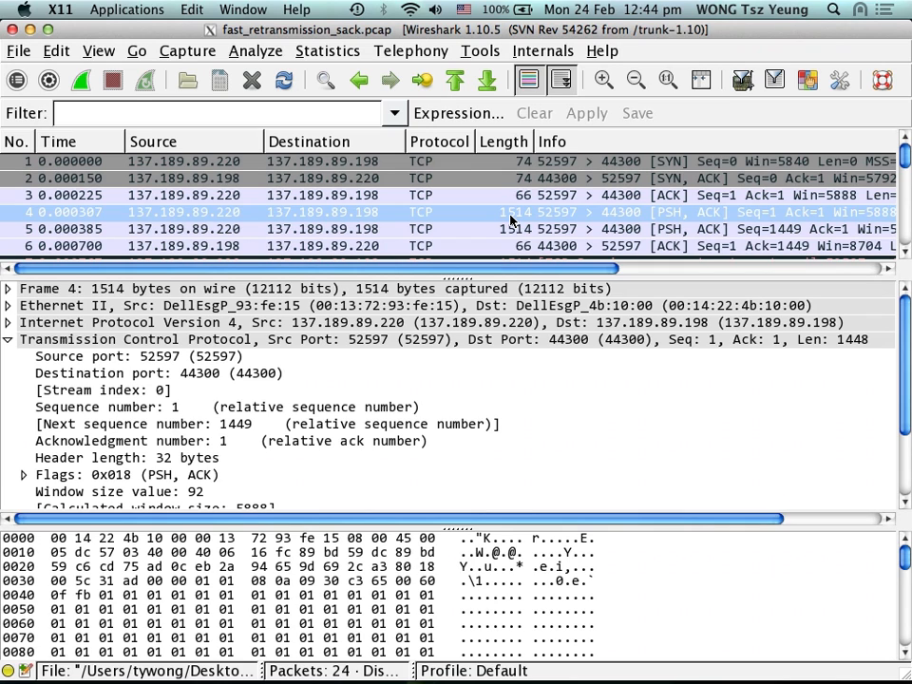
click(561, 342)
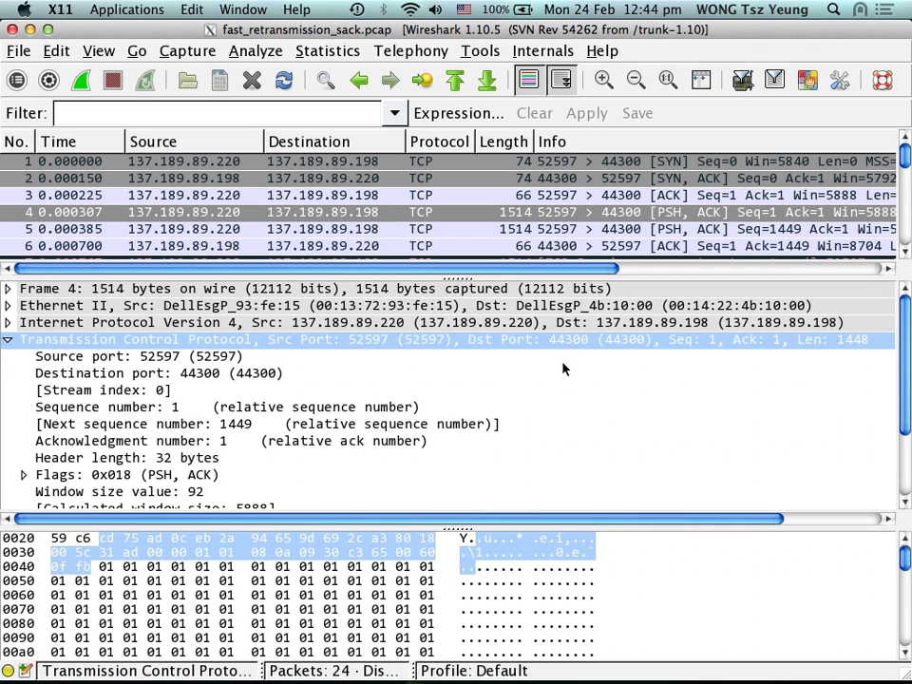
key(Down)
key(Up)
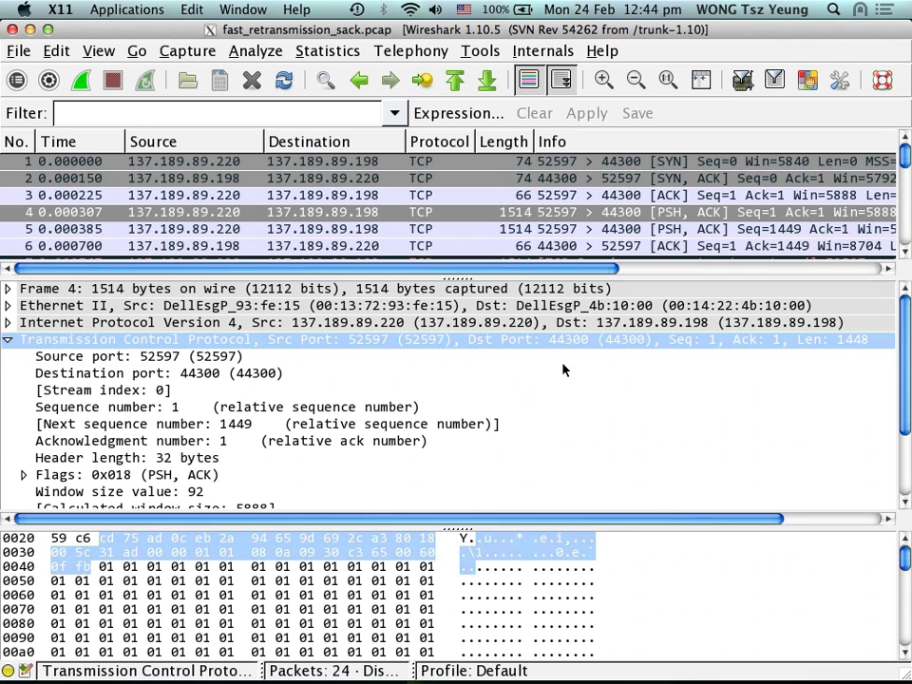
key(Down)
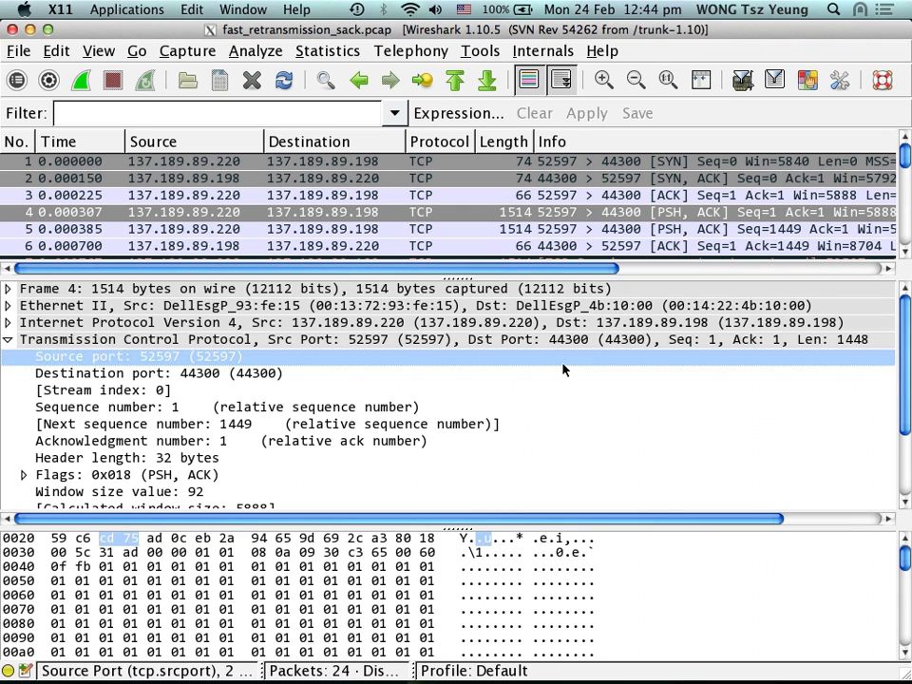
- Switch to Excel and change packet 4's Client entry to "DATA SEQ: 1, LEN: 1448"
key(super+Tab)
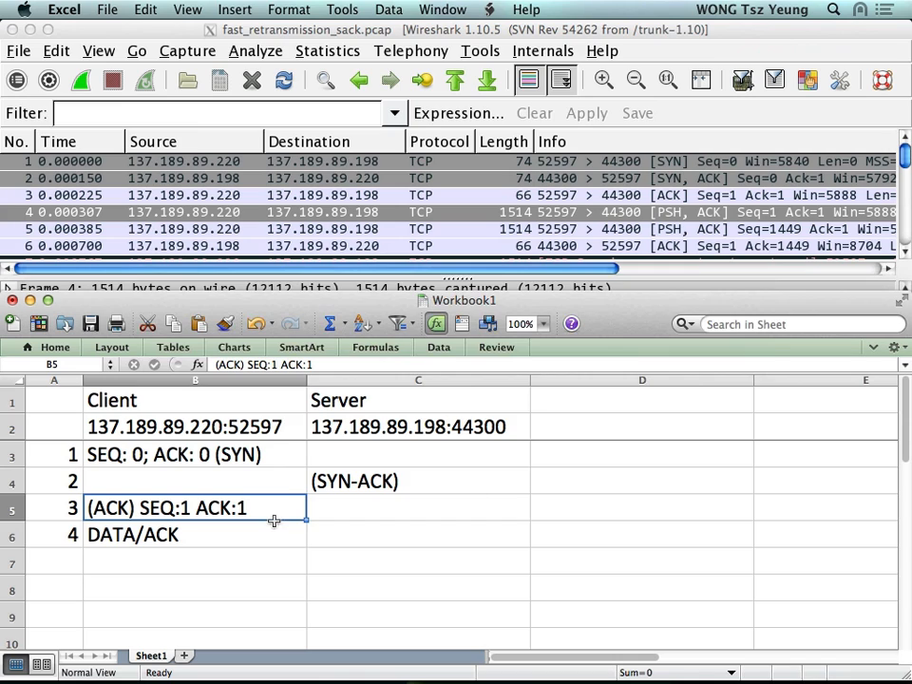
click(240, 533)
double_click(210, 535)
key(BackSpace)
key(BackSpace)
key(BackSpace)
key(BackSpace)
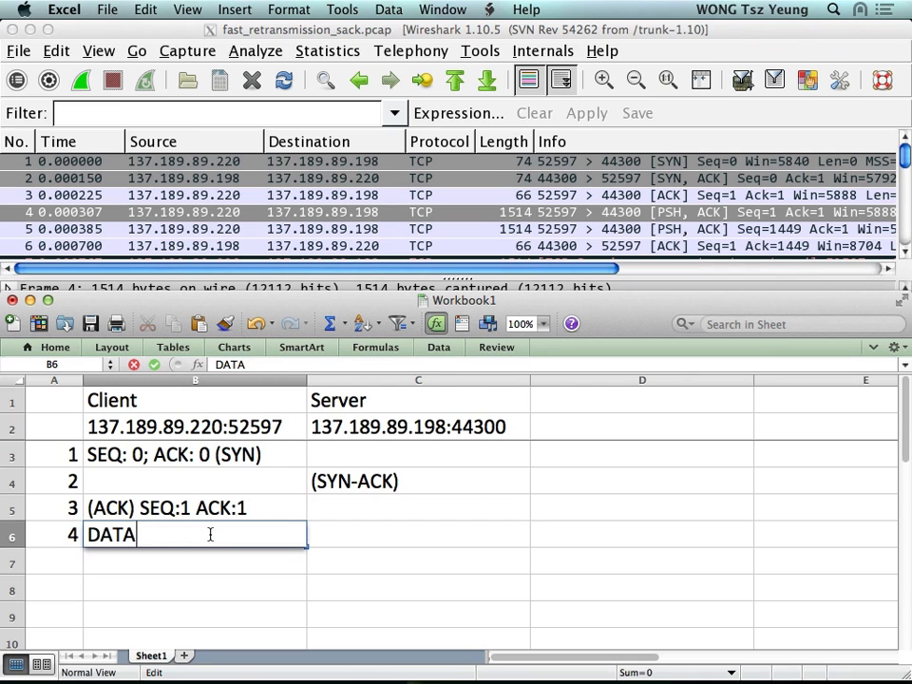
text(SEQ)
key(BackSpace)
text(EQ: 1)
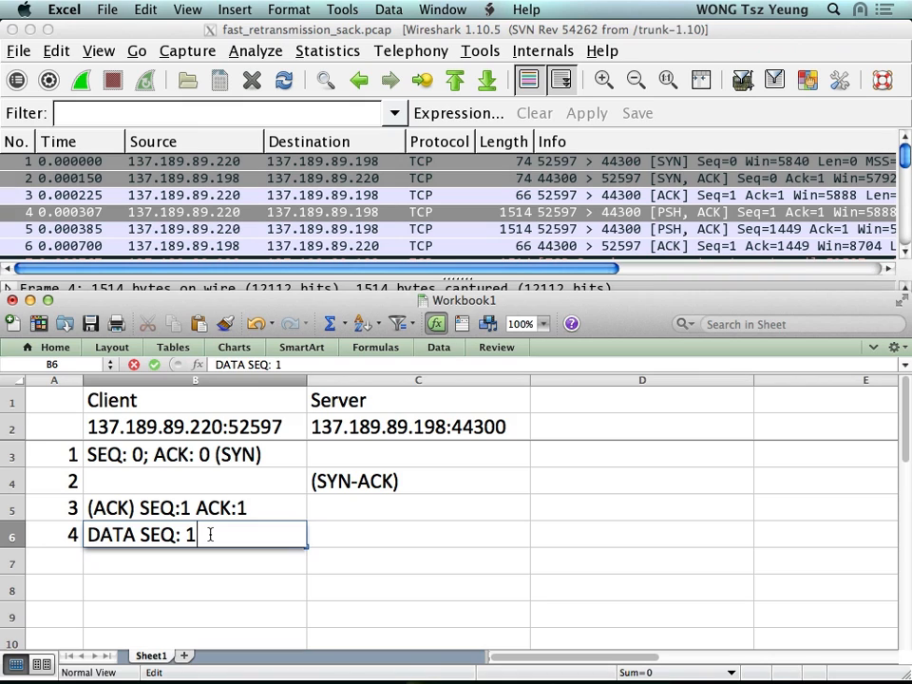
text(, LEN: 1448)
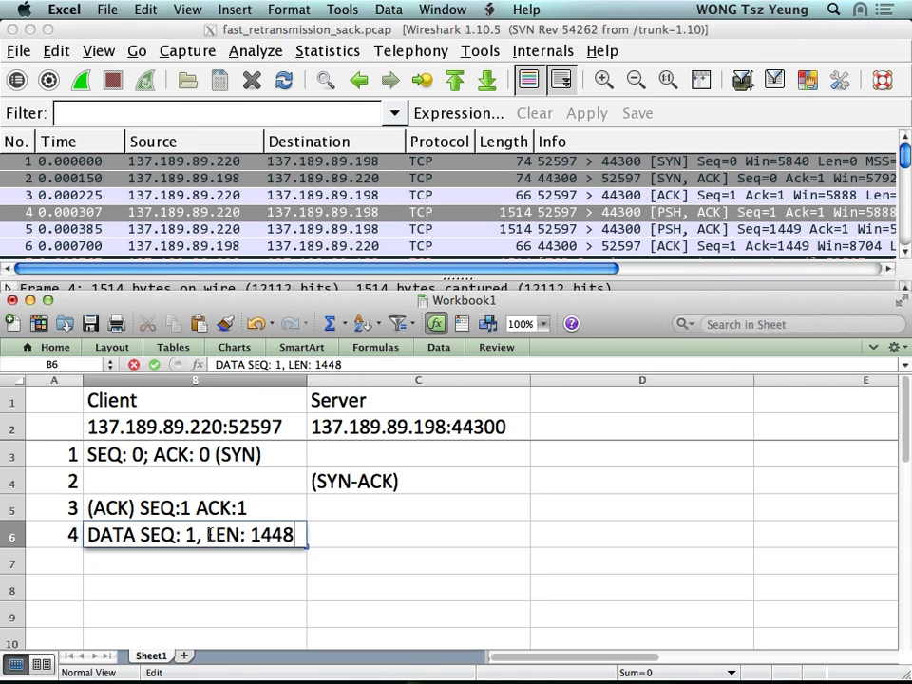
key(Return)
click(211, 538)
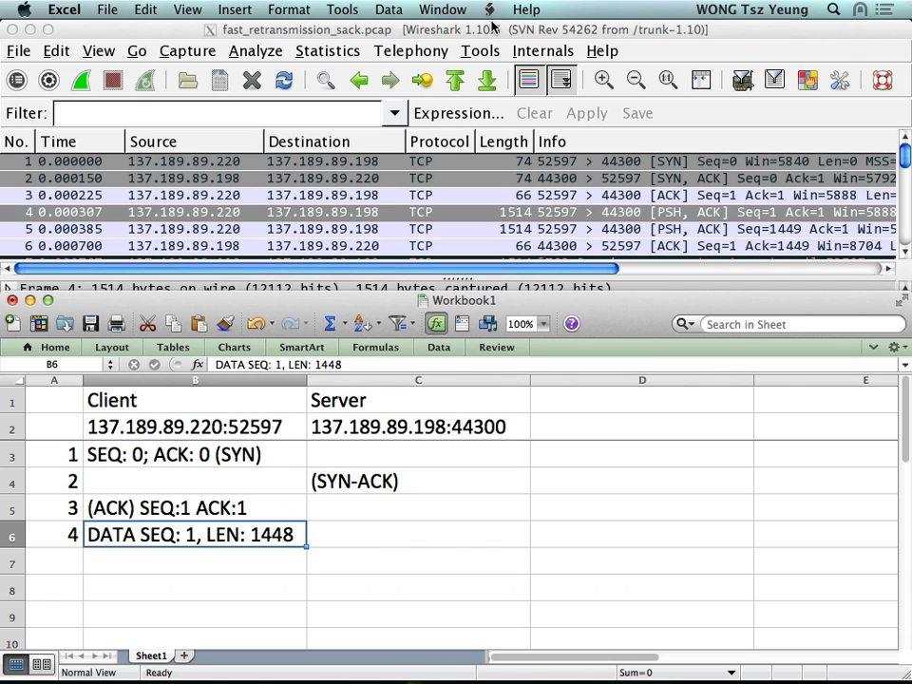
- Switch to Wireshark, display the details of packet 5, and return to Excel
click(488, 36)
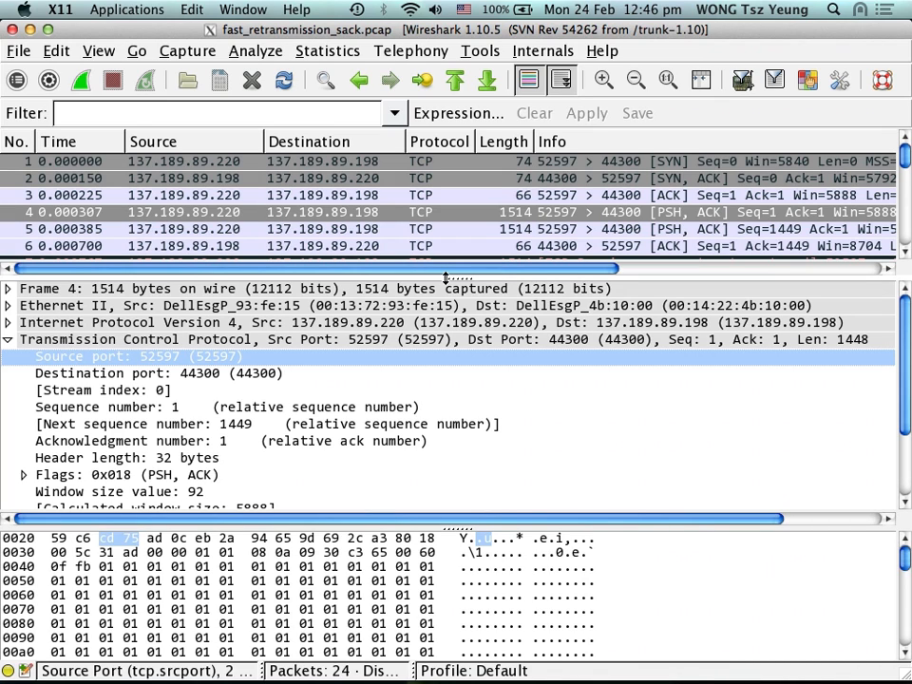
click(480, 230)
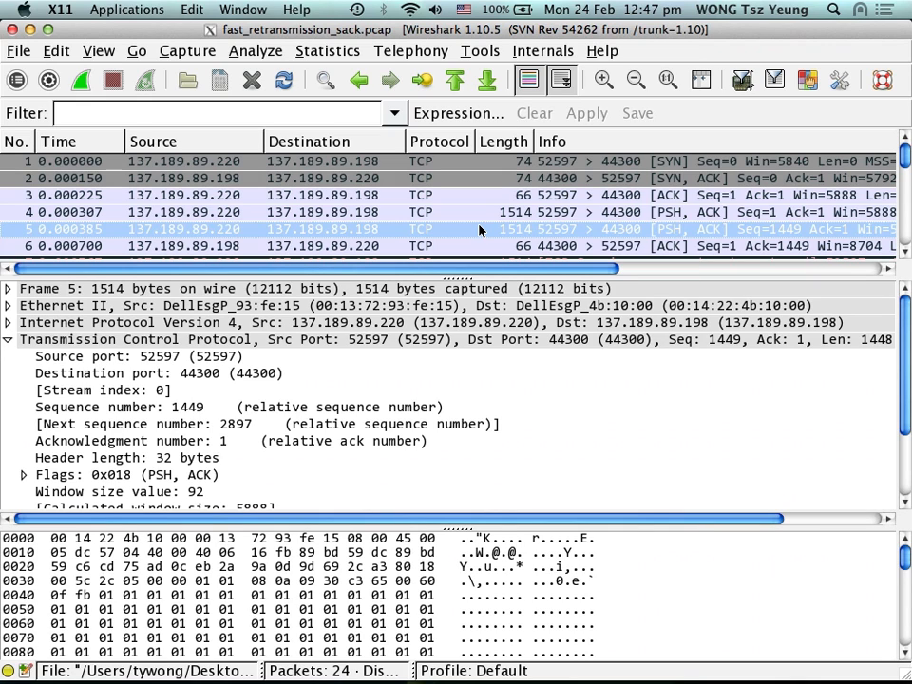
key(super+Tab)
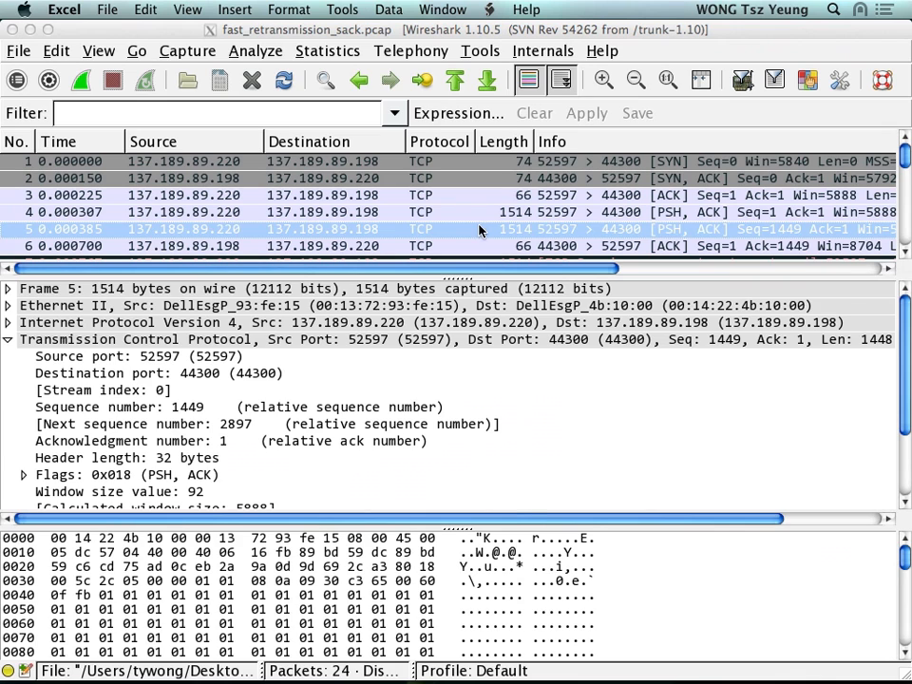
- Number the next row 5 and copy packet 4's Client entry into its Client cell
key(Return)
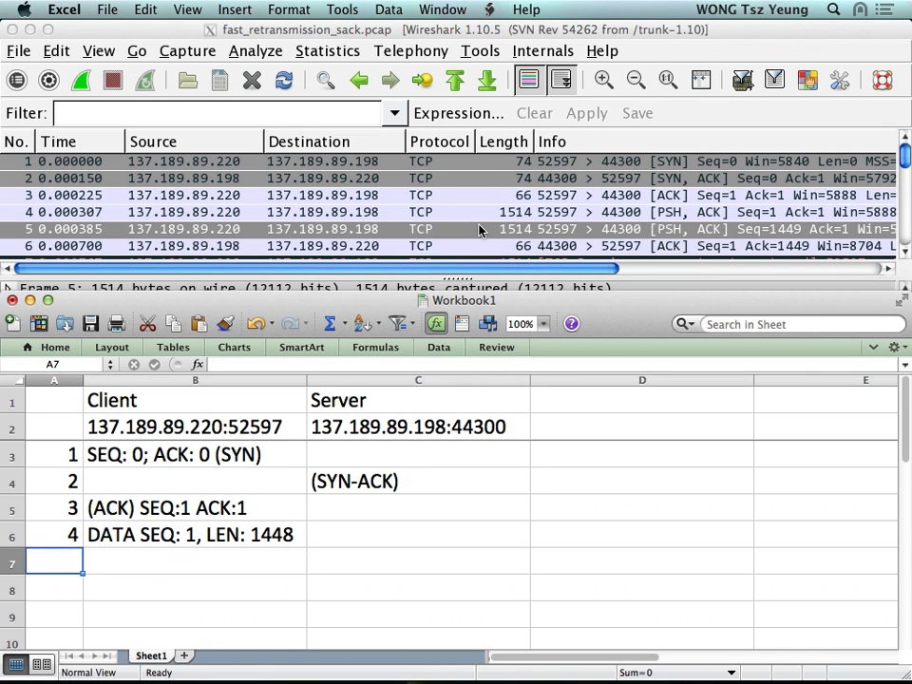
text(5)
key(Tab)
key(Up)
key(super+c)
key(Down)
key(super+v)
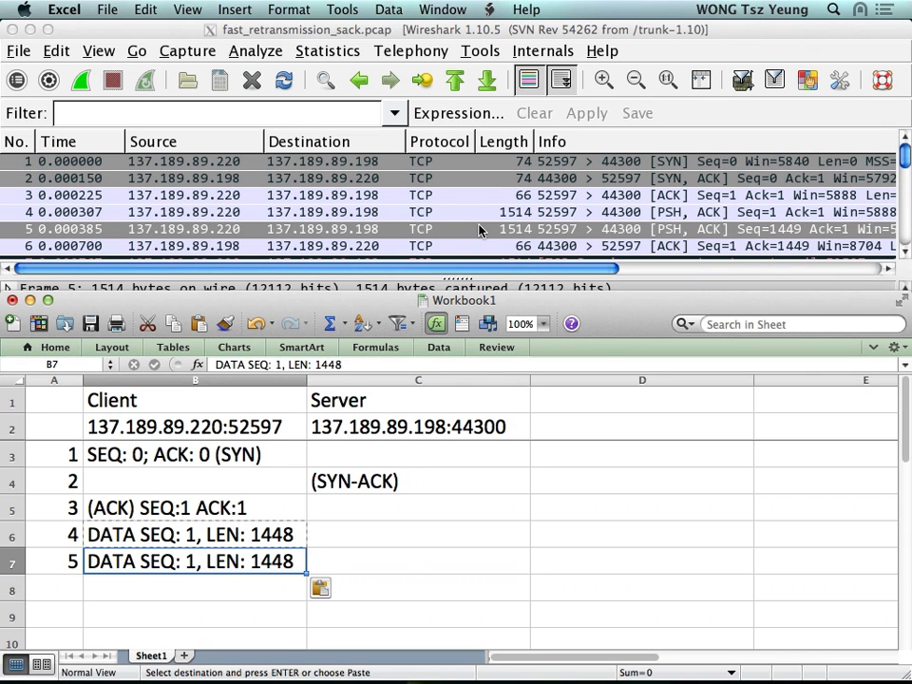
key(Escape)
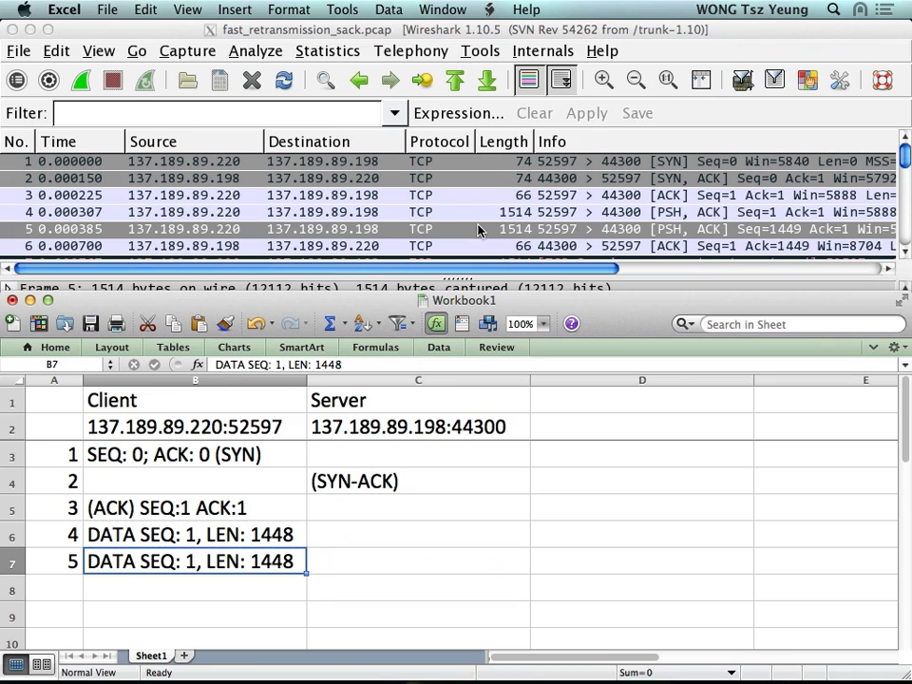
- Set the SEQ value in packet 5's Client entry to 1449 and widen the Client column to fit the text
double_click(190, 562)
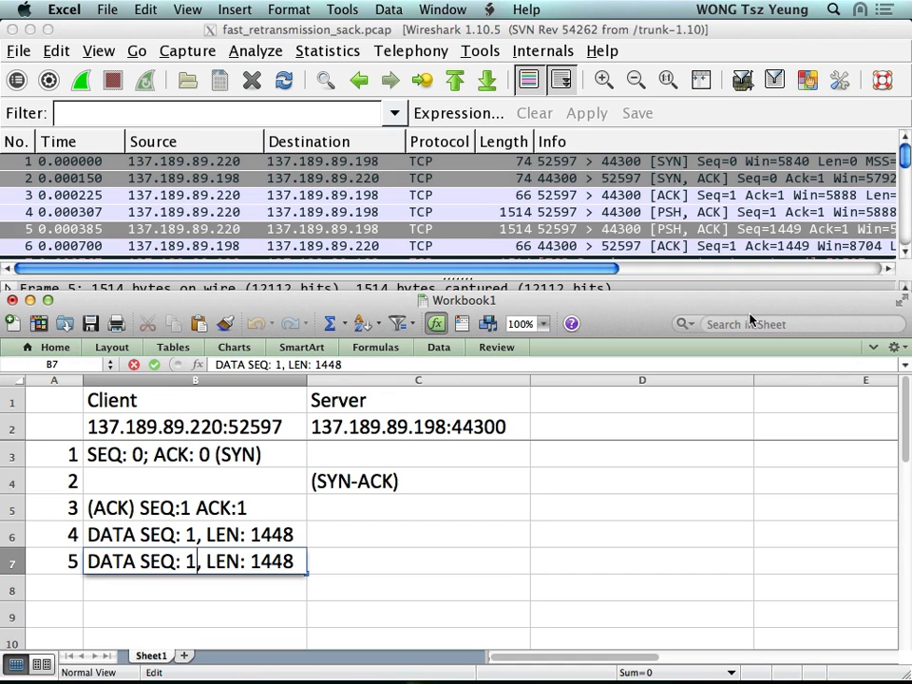
text(449)
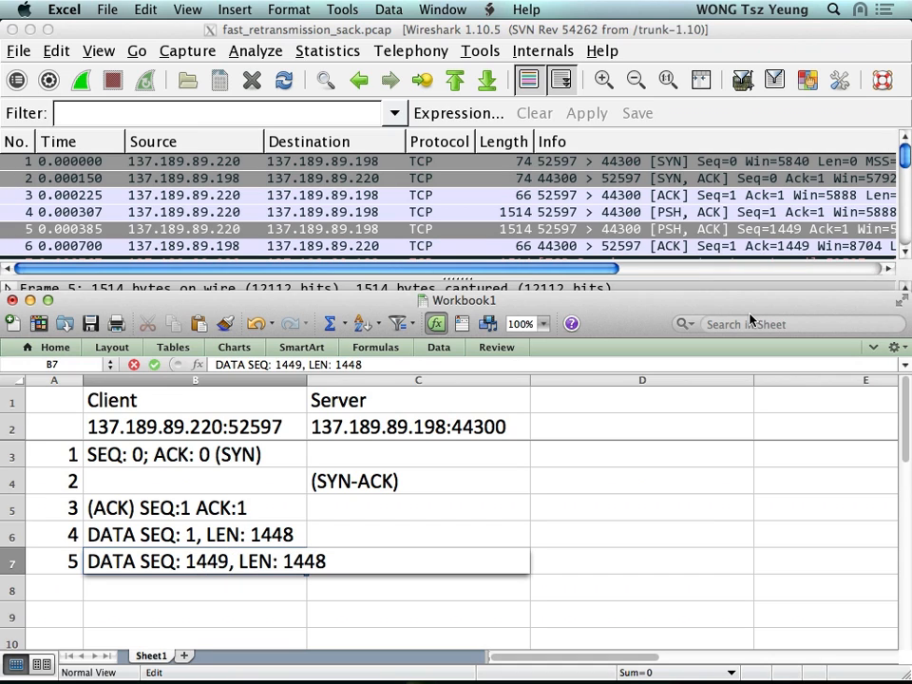
key(Return)
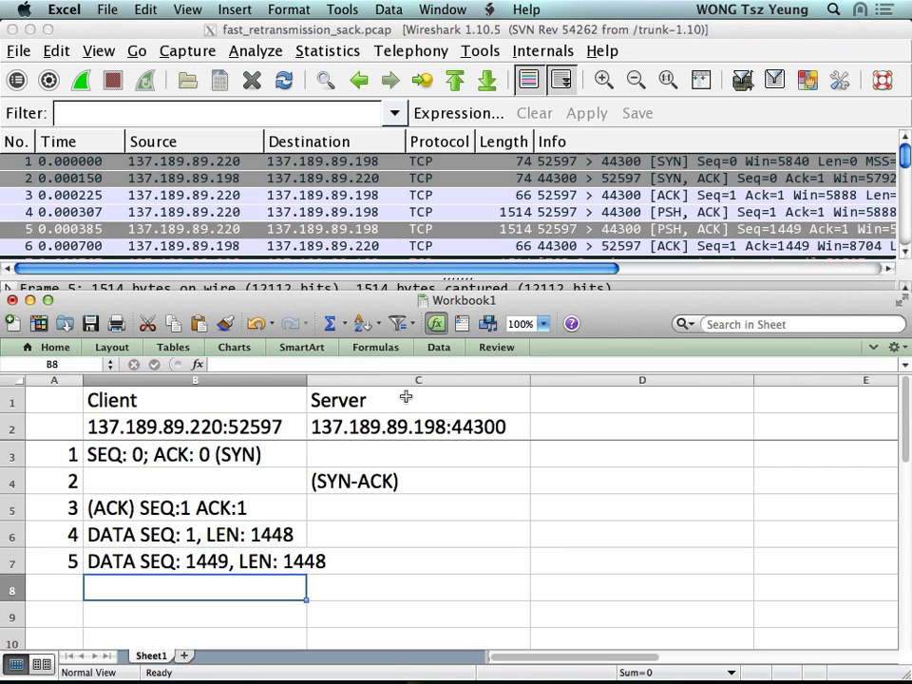
drag(306, 380, 384, 380)
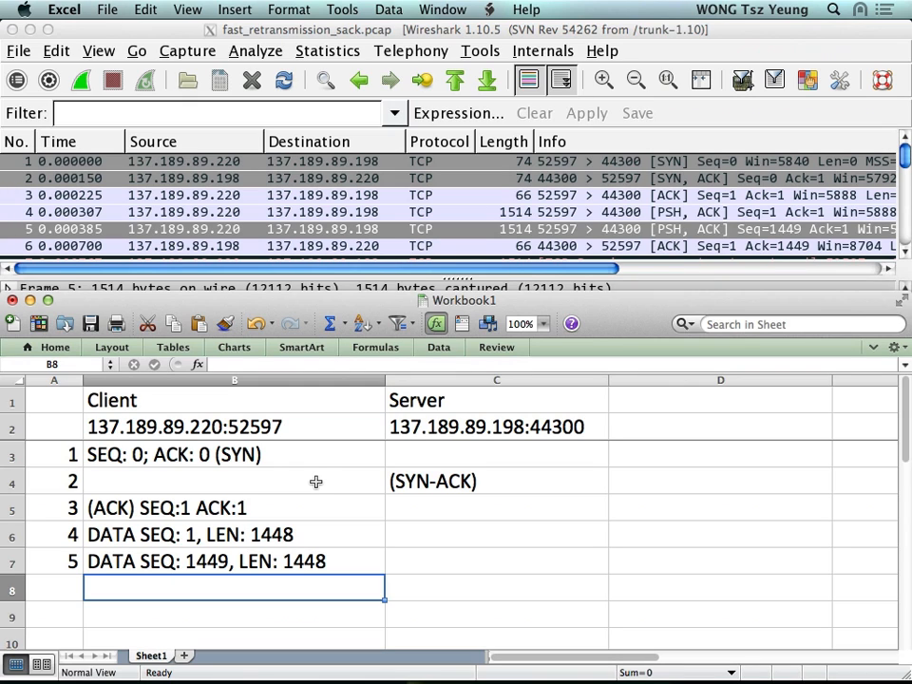
- Switch to Wireshark, display the details of packet 6, and return to Excel
click(437, 252)
click(438, 247)
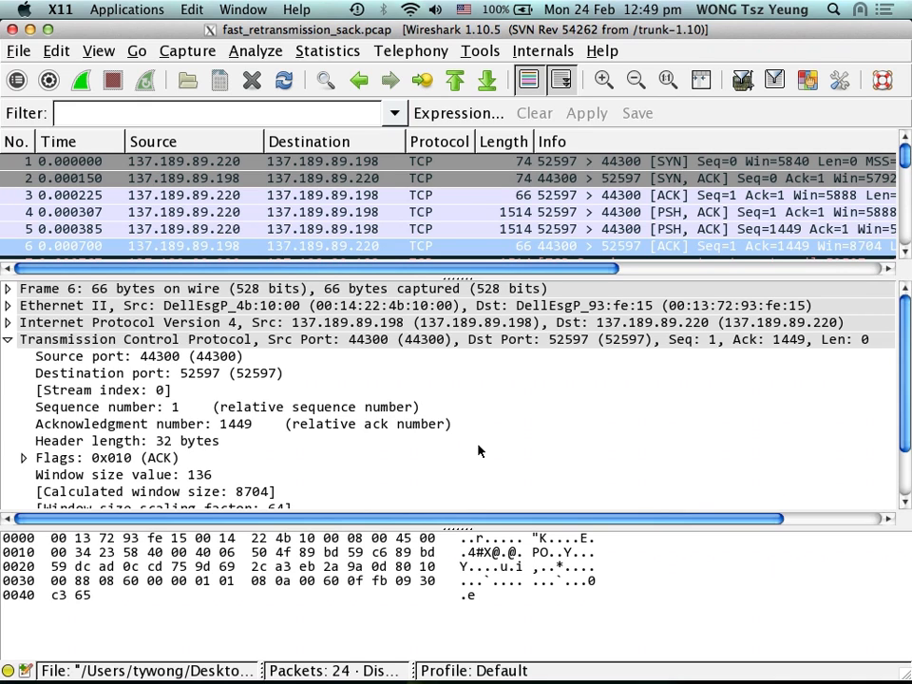
key(super+Tab)
- Number the next row 6 and enter "LEN: 0" in its Server cell
key(Right)
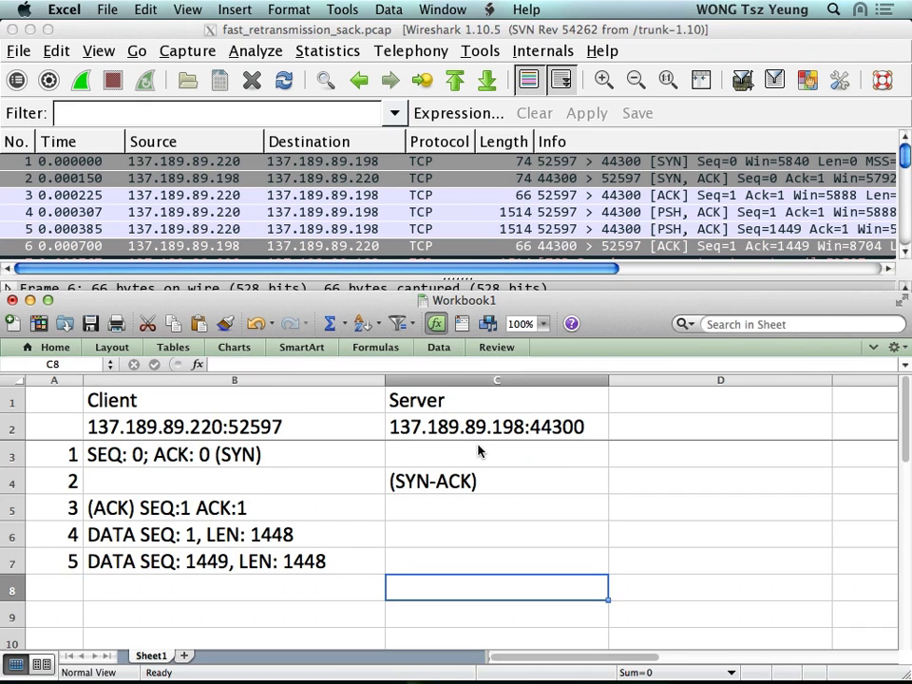
key(Left)
key(Left)
text(6)
key(Right)
key(Right)
text(L)
key(BackSpace)
text(LEN)
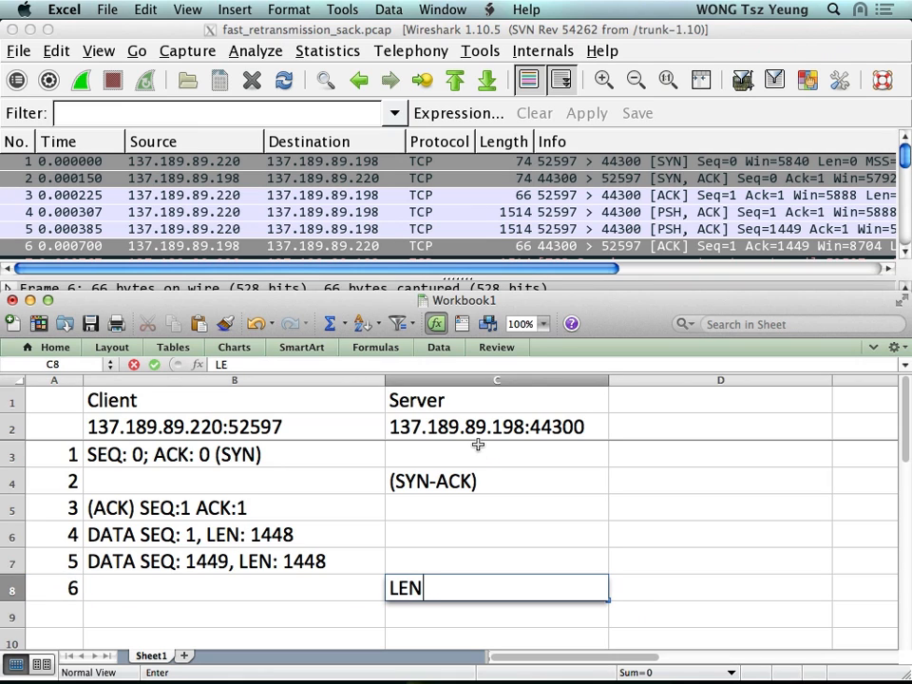
text(: 0)
key(Return)
key(Up)
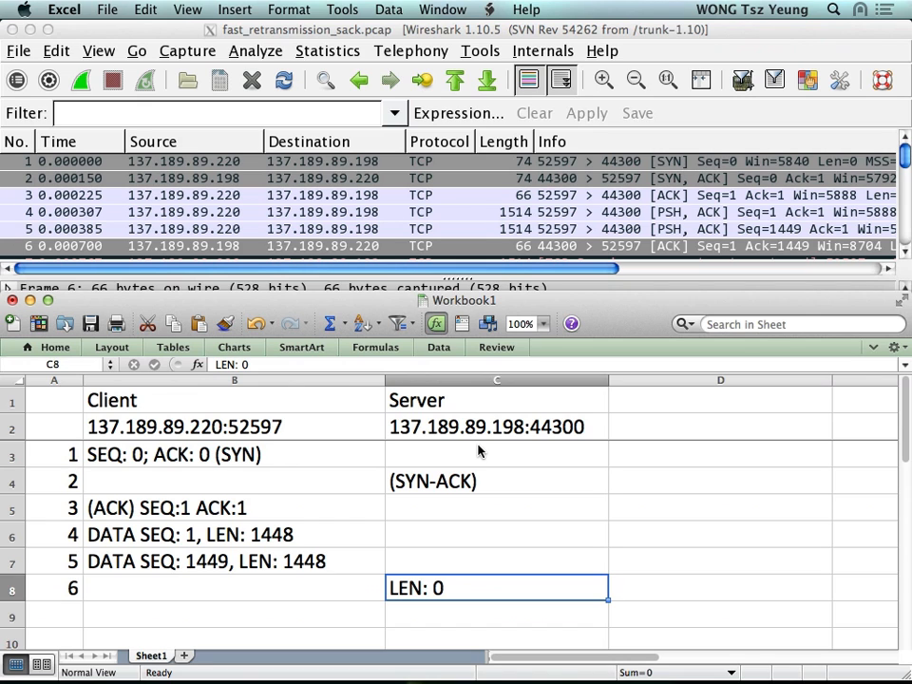
- Check packet 6's details in Wireshark, return to Excel, and append ", ACK to #4" to packet 6's Server entry
key(super+Tab)
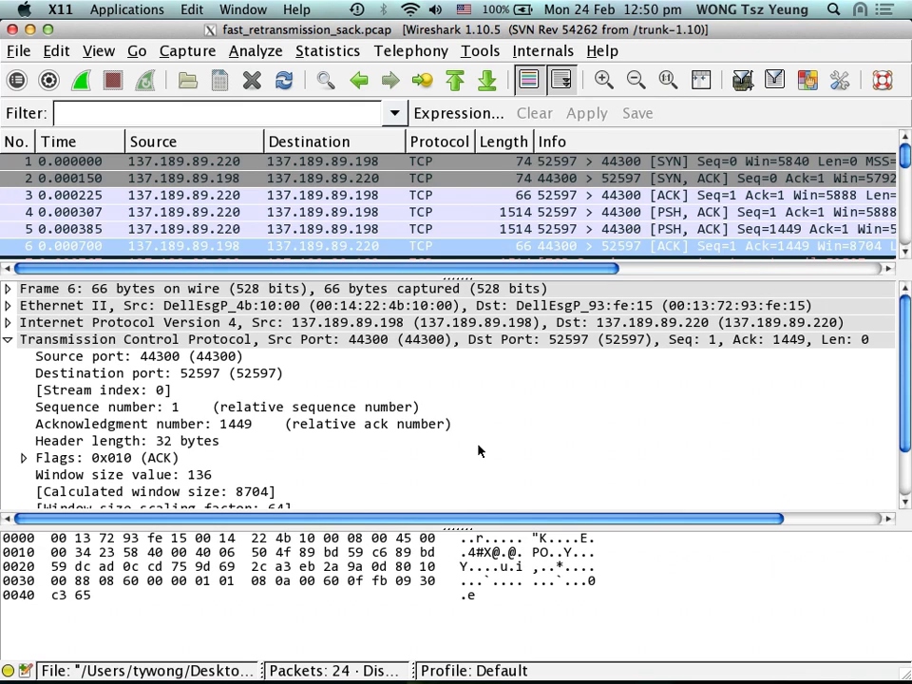
key(super+Tab)
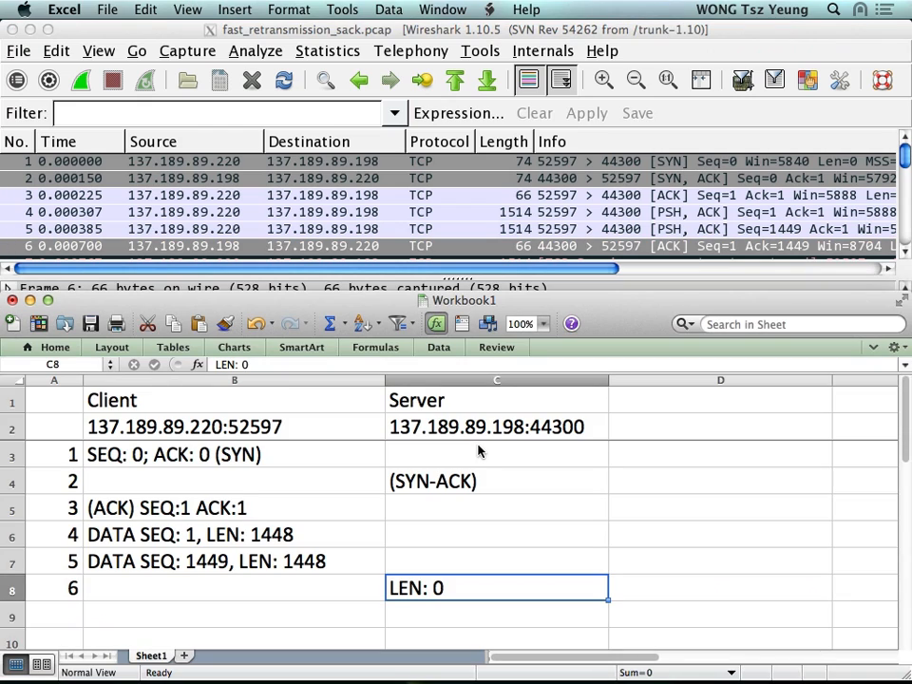
click(362, 544)
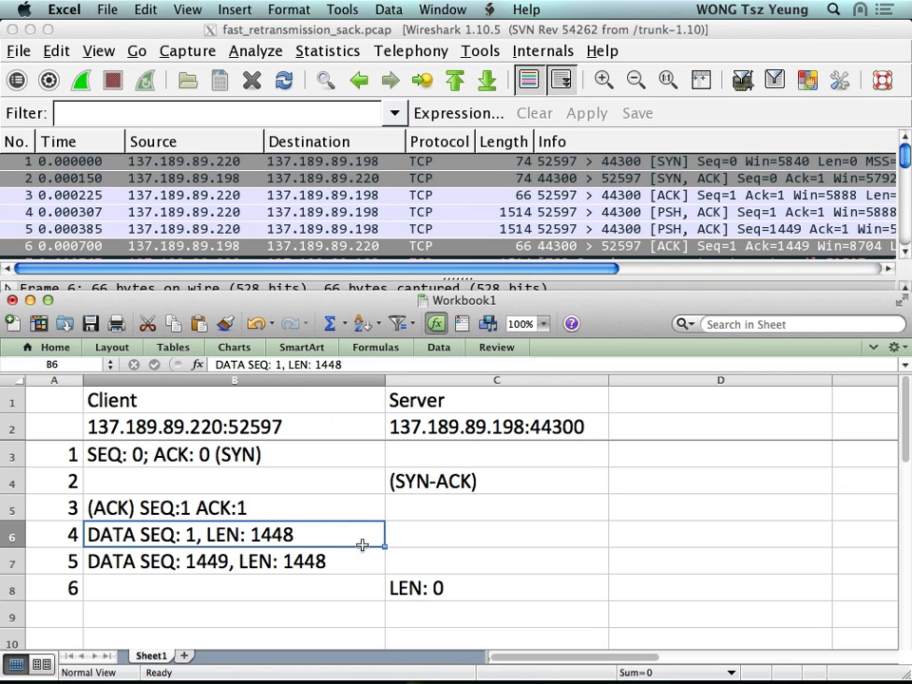
double_click(465, 596)
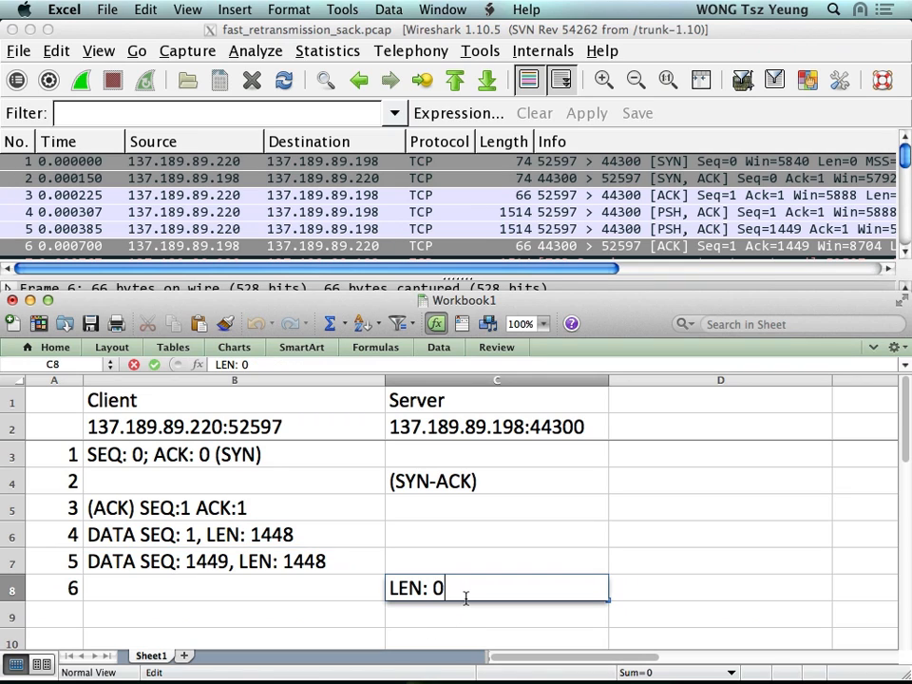
text(, ACK to $)
key(BackSpace)
text(#4)
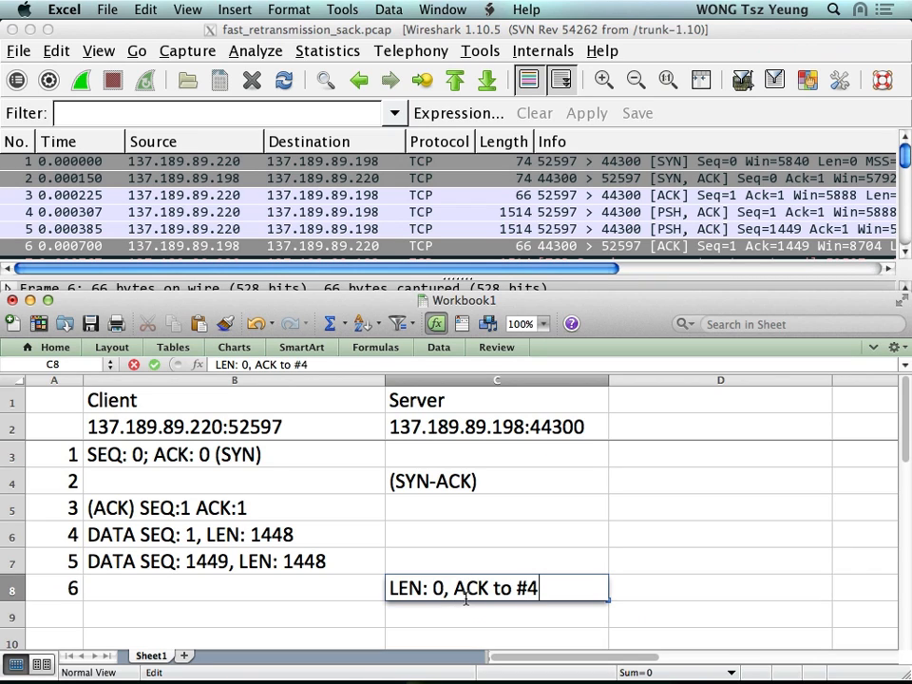
key(Return)
key(Up)
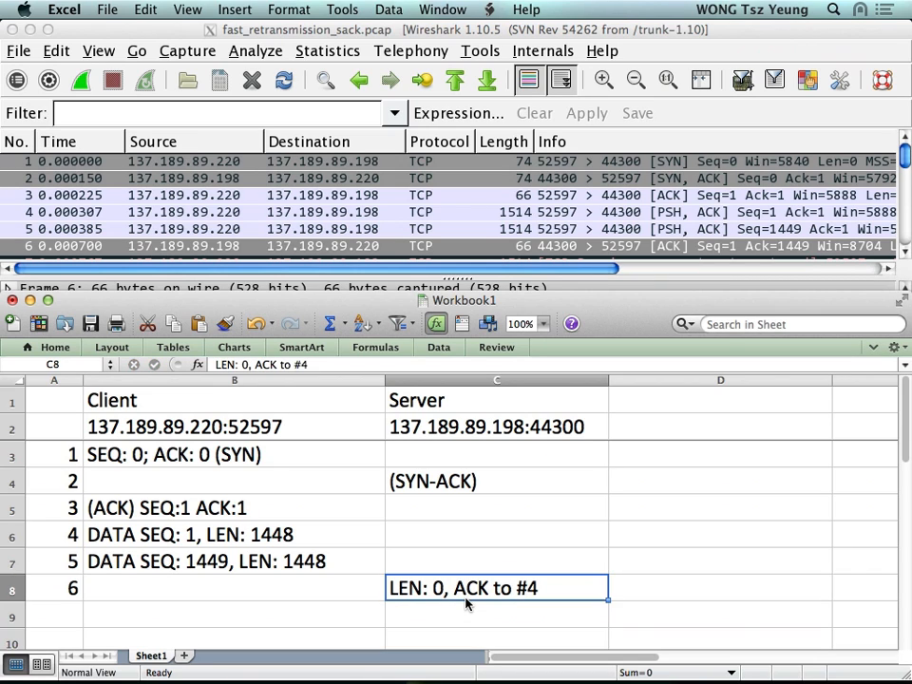
- Number the row below packet 6 as 7 and move to its Client cell
key(Left)
key(Down)
key(Left)
text(7)
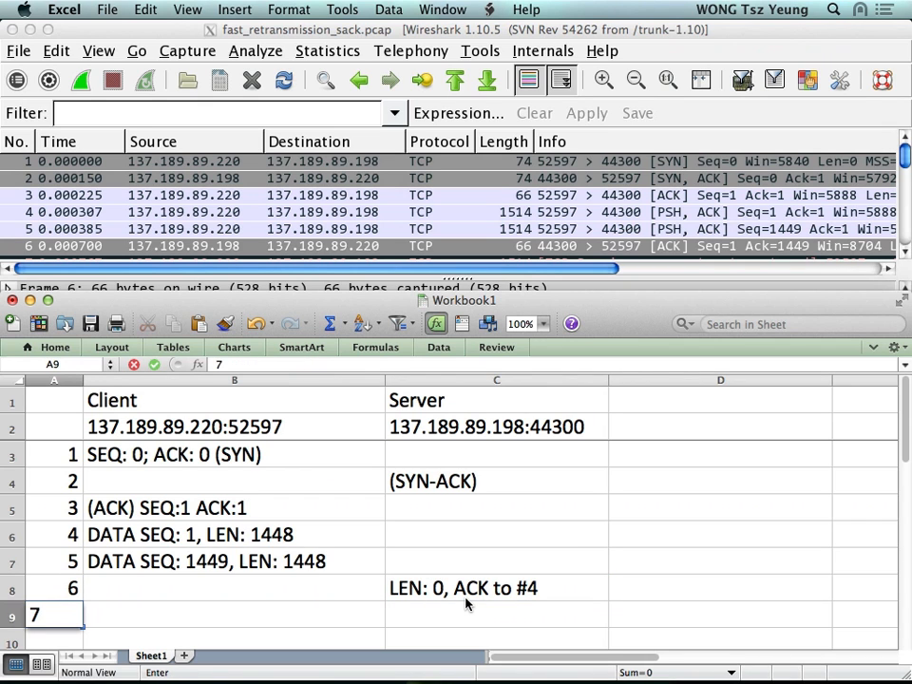
key(Tab)
- Switch to Wireshark, compare the details of packets 7 and 8, and leave packet 7 selected
key(super+Tab)
key(Down)
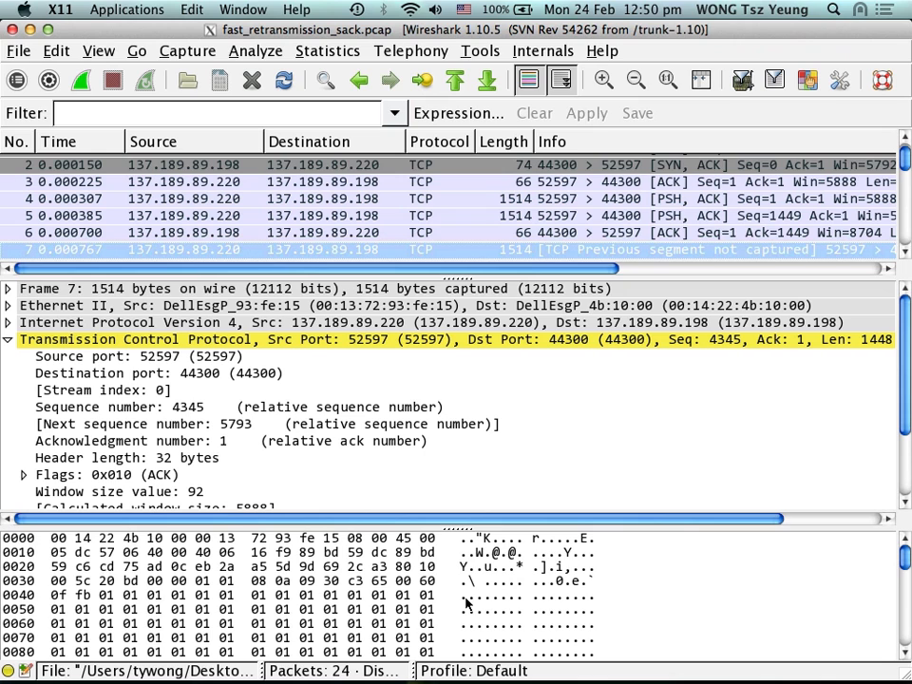
key(Down)
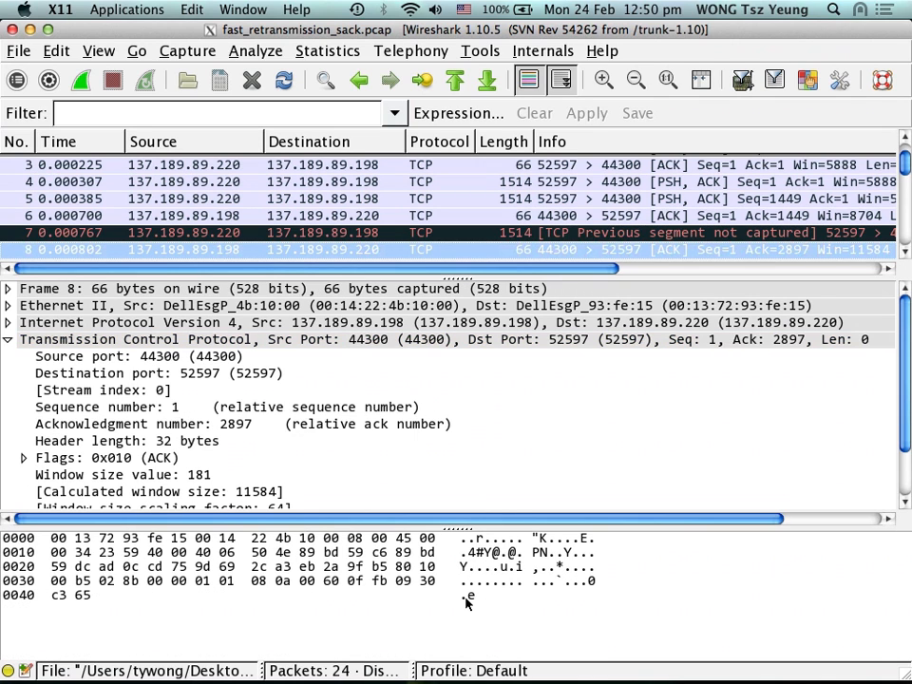
key(Up)
key(Down)
click(485, 236)
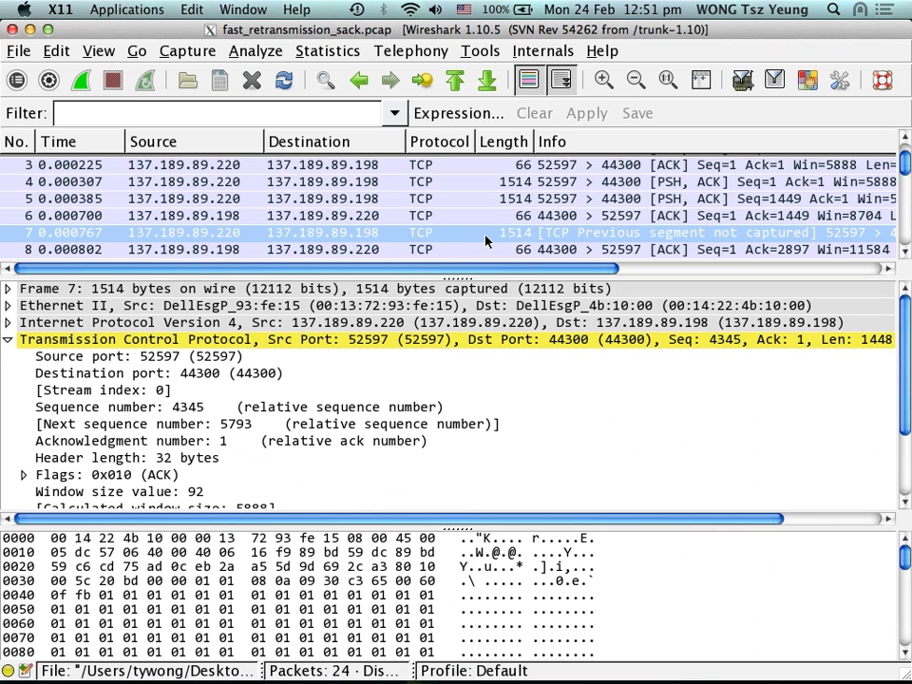
- Switch to Excel, start packet 7's Client entry with "DATA SEQ: ", and return to Wireshark to read its sequence number
key(super+Tab)
text(Data)
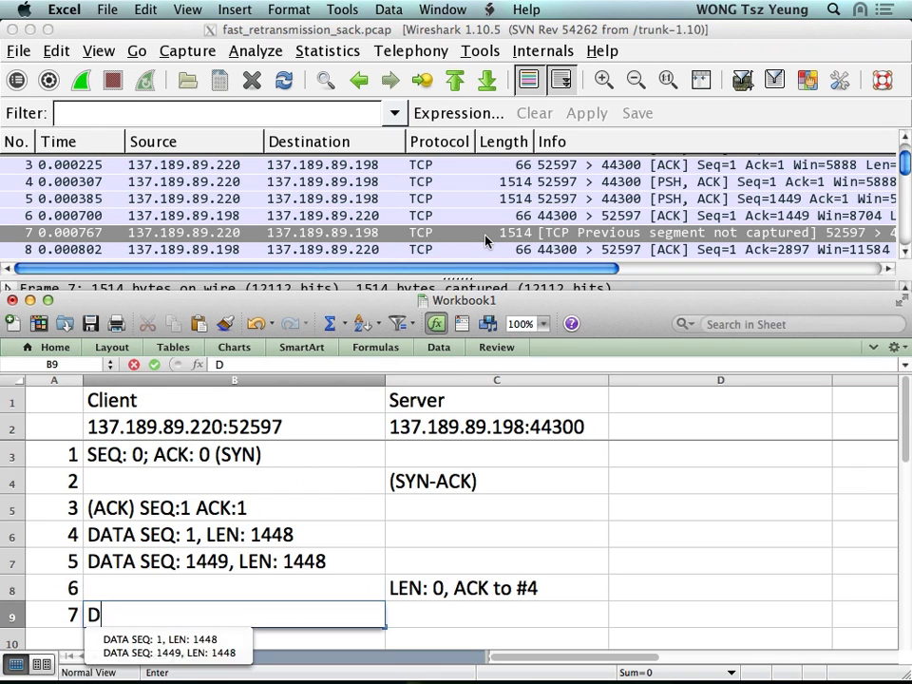
key(BackSpace)
key(BackSpace)
text(A)
key(BackSpace)
key(BackSpace)
text(ATA SEQ:)
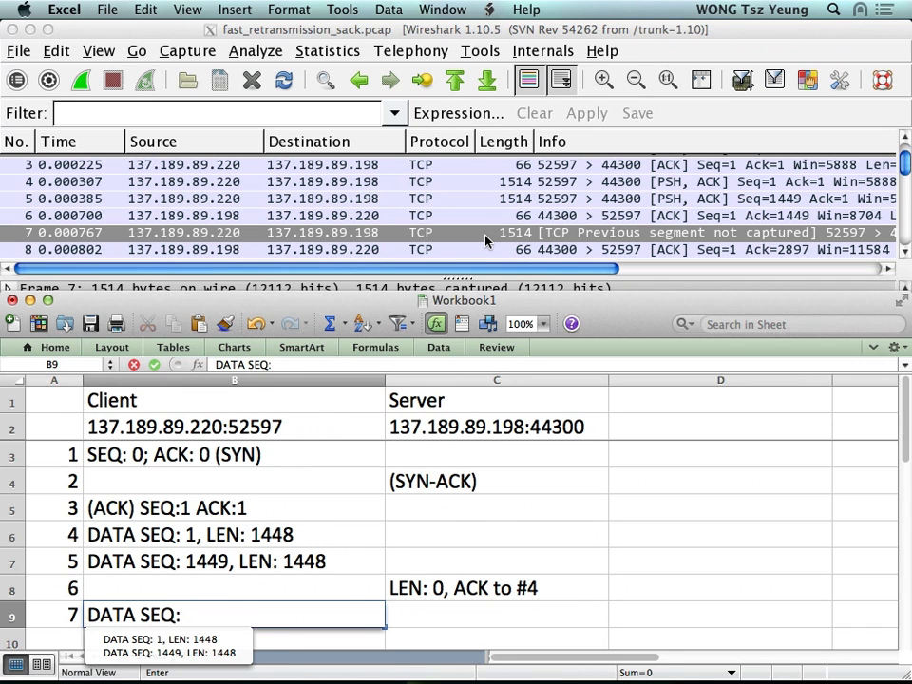
key(super+Tab)
key(super+Tab)
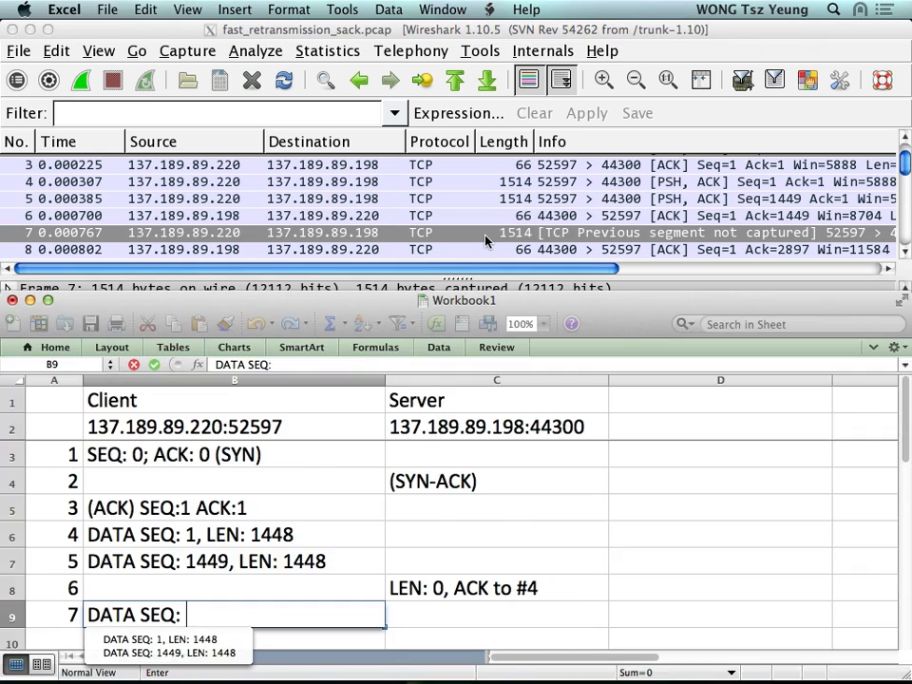
key(super+Tab)
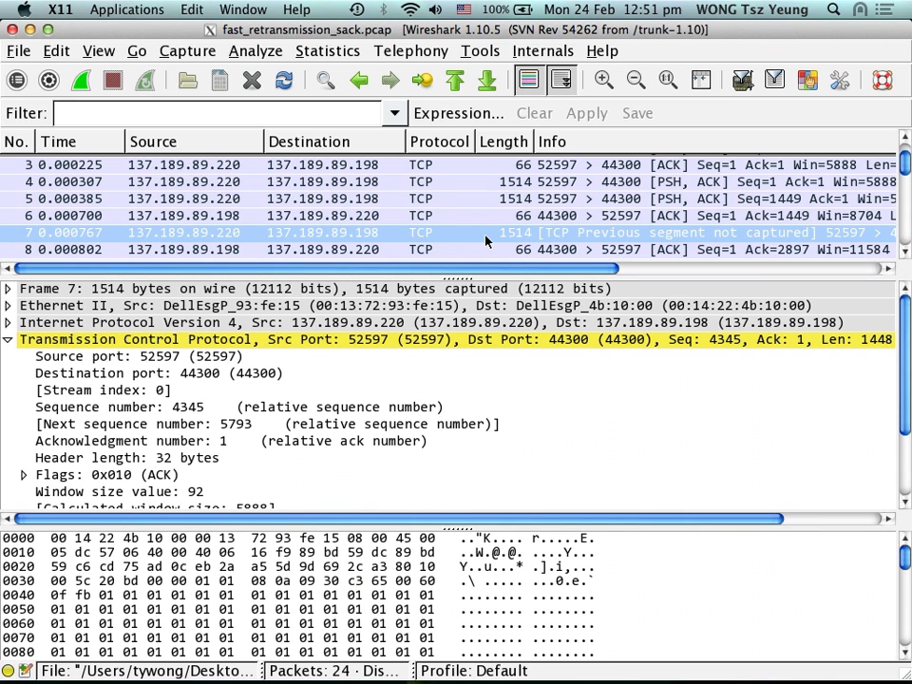
key(Tab)
text(43)
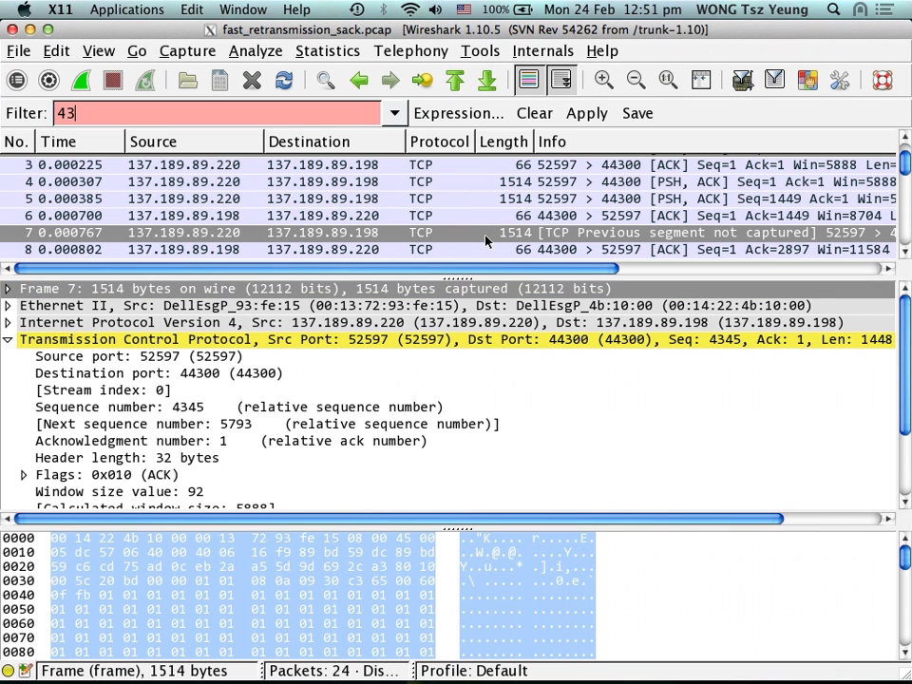
key(BackSpace)
key(BackSpace)
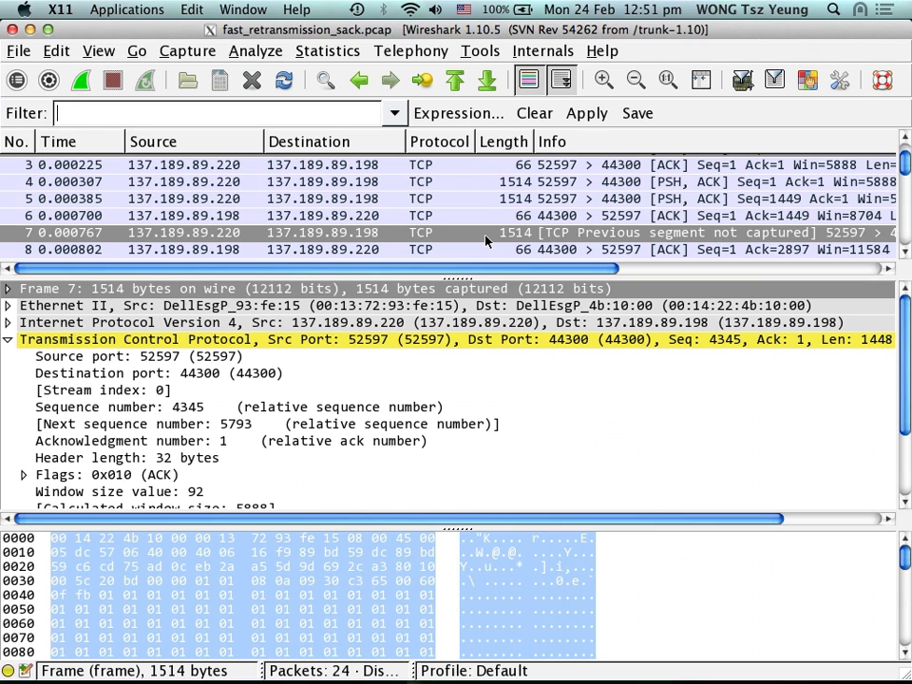
- Switch to Excel and complete the SEQ value in packet 7's Client entry as 4345, checking it against Wireshark
key(super+Tab)
text(434)
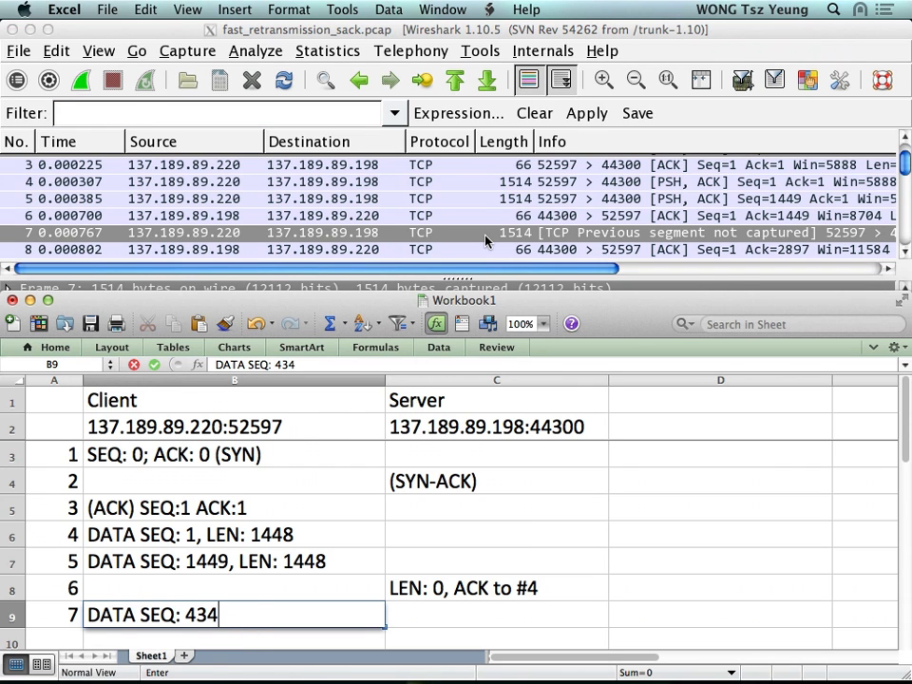
key(super+Tab)
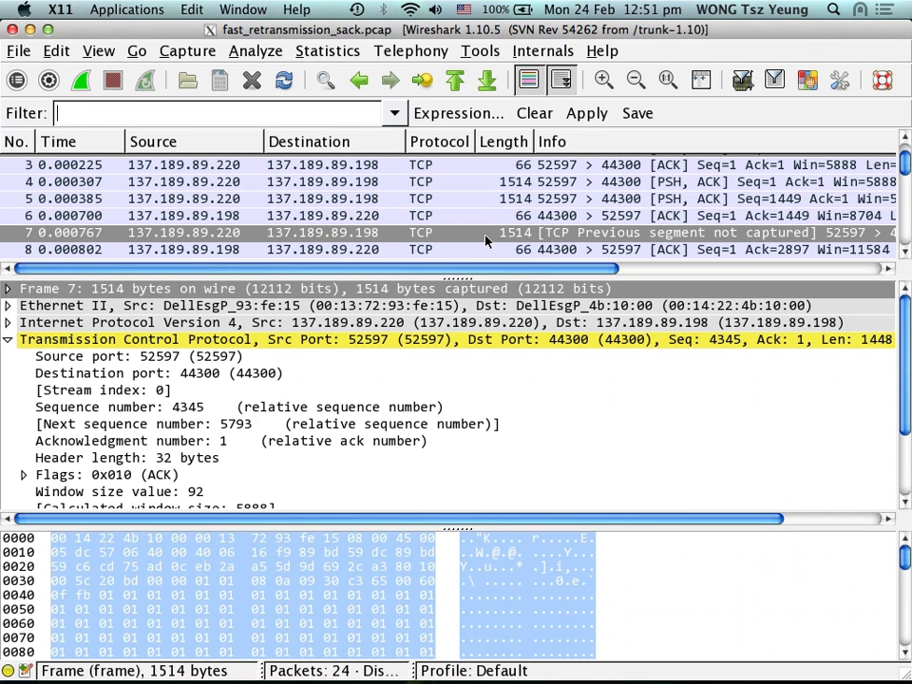
key(super+Tab)
text(5)
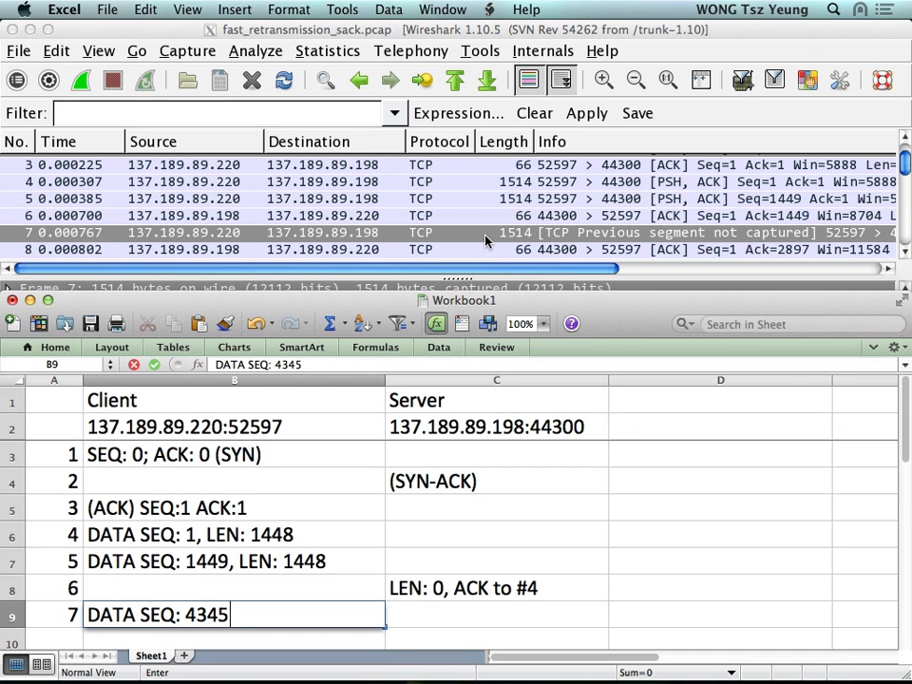
key(Left)
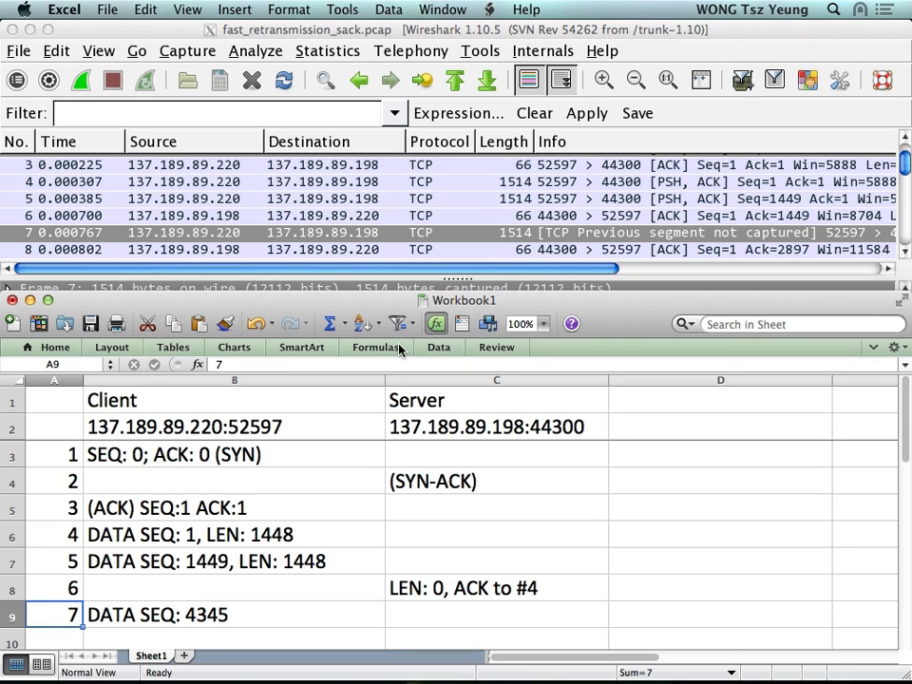
- Insert a colon after DATA in packet 7's Client entry and append ", LEN: 1448"
double_click(134, 614)
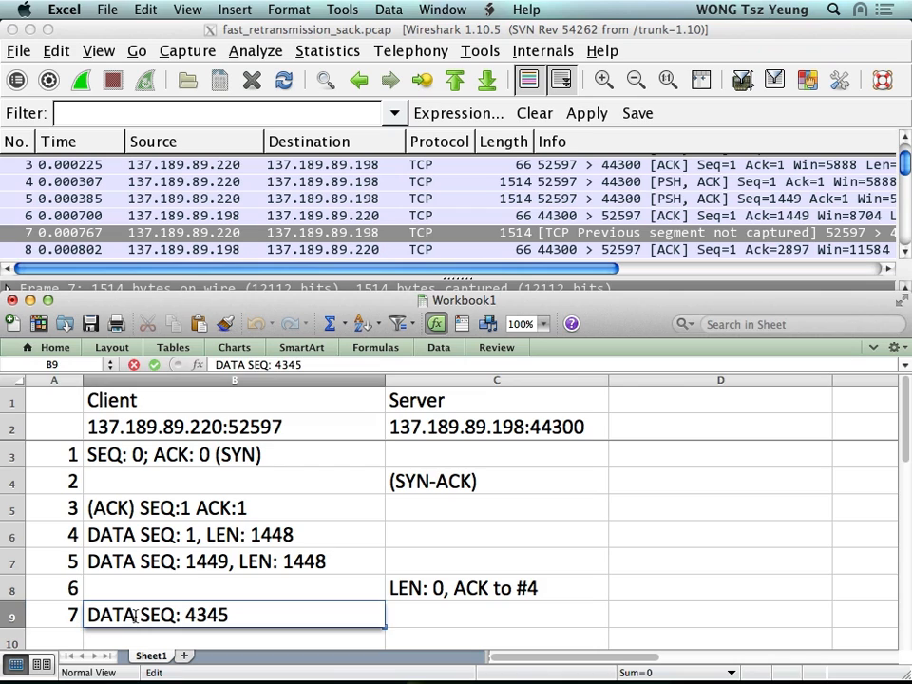
text(:)
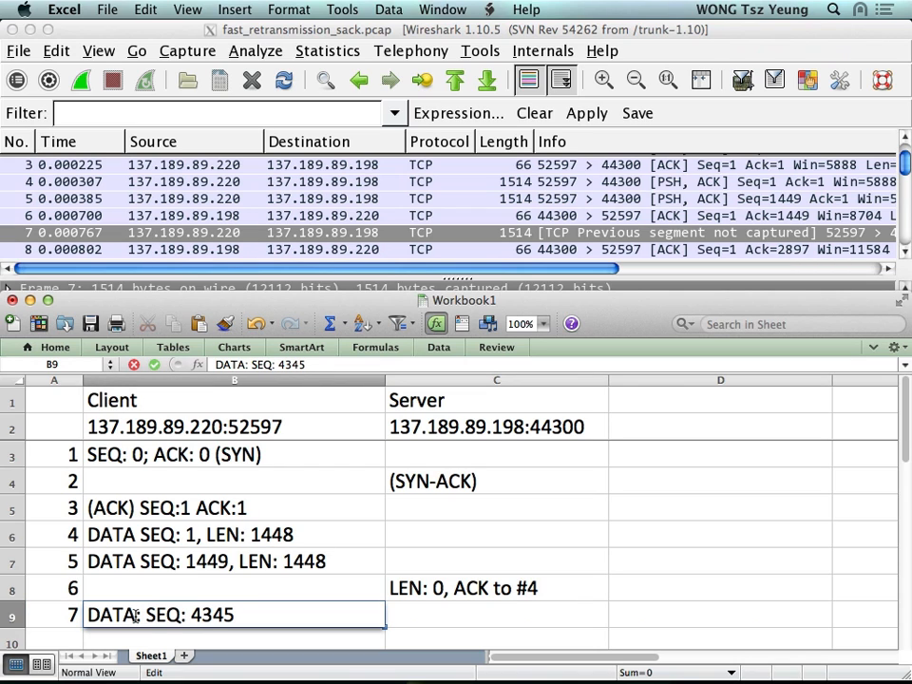
click(262, 624)
text(, LEN: 1448)
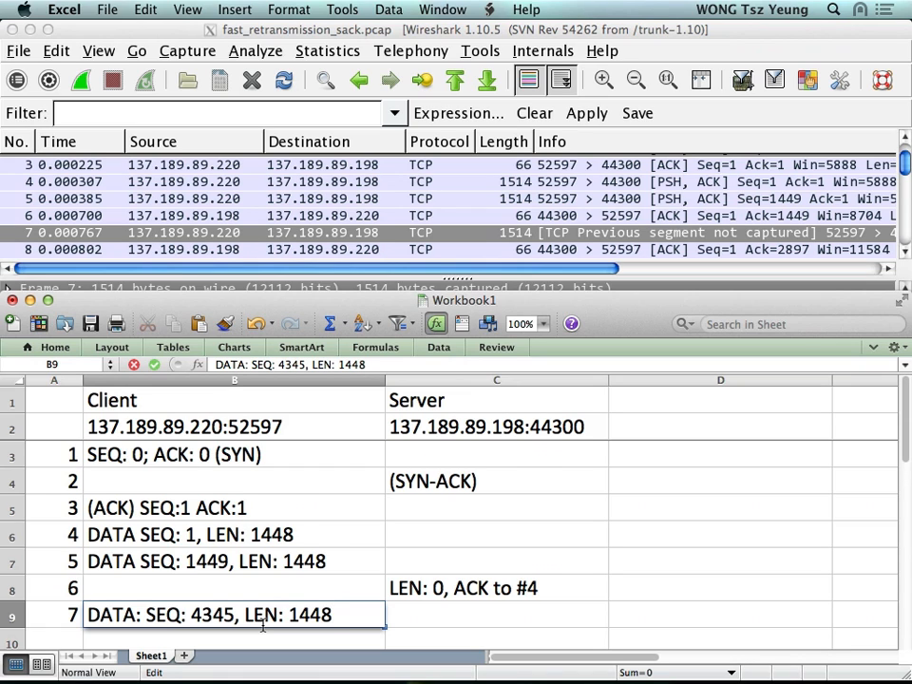
key(Return)
key(Up)
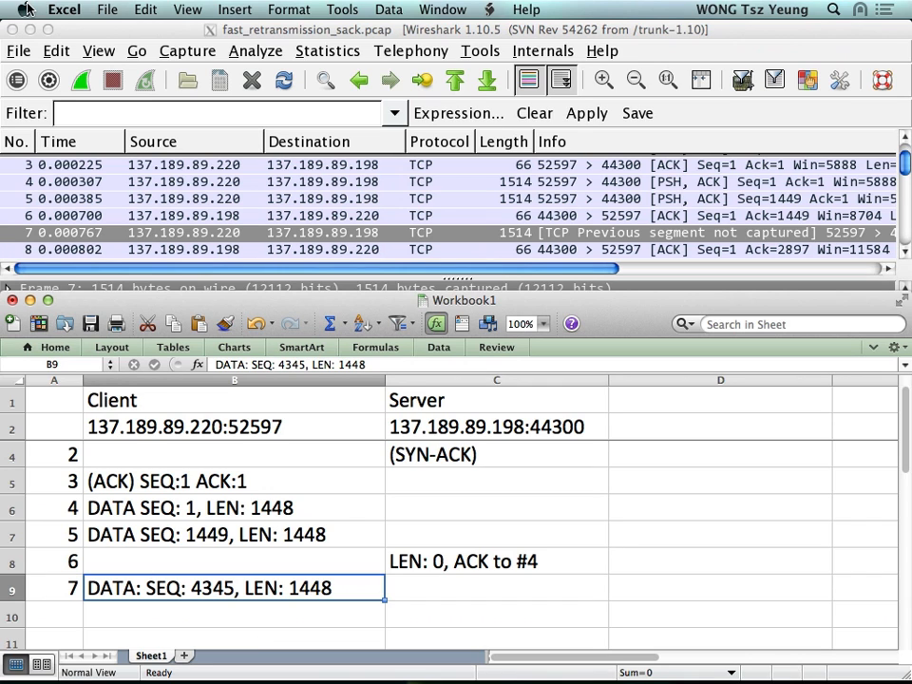
- Switch to Wireshark, open its Preferences, and move the dialog so that its category list is within reach
click(72, 50)
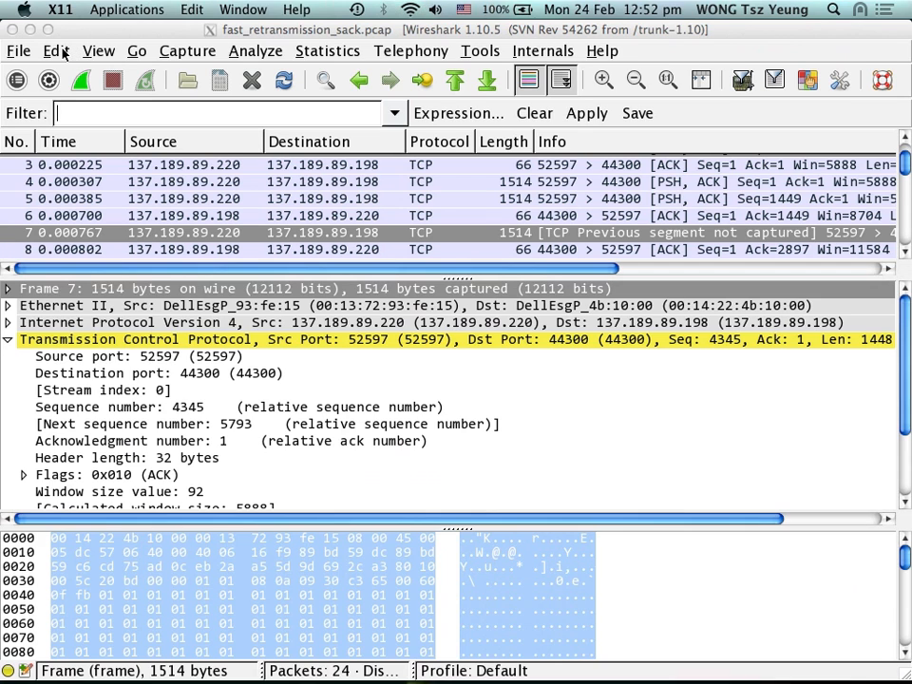
click(57, 50)
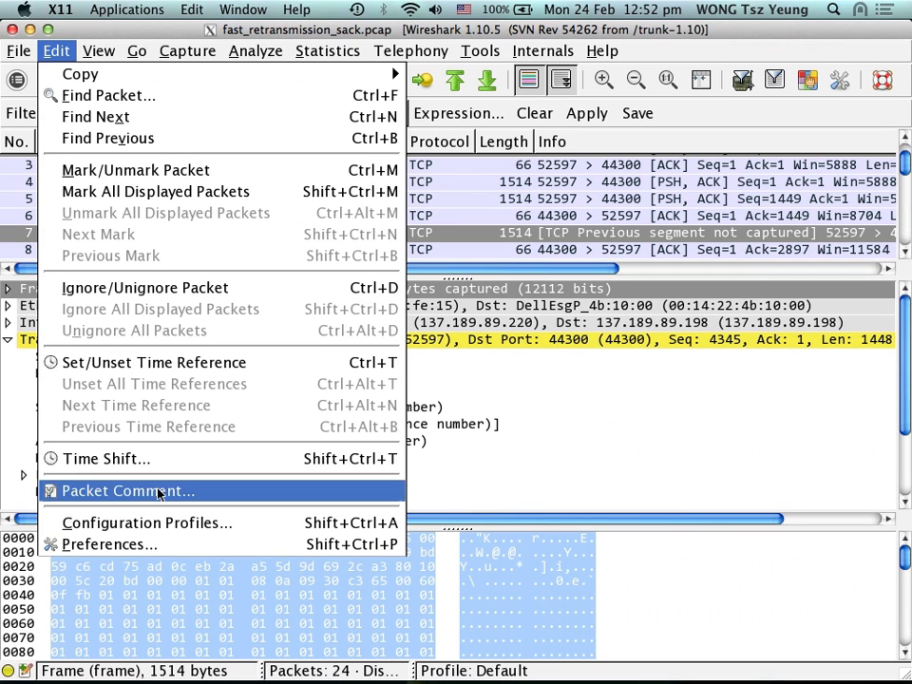
click(163, 543)
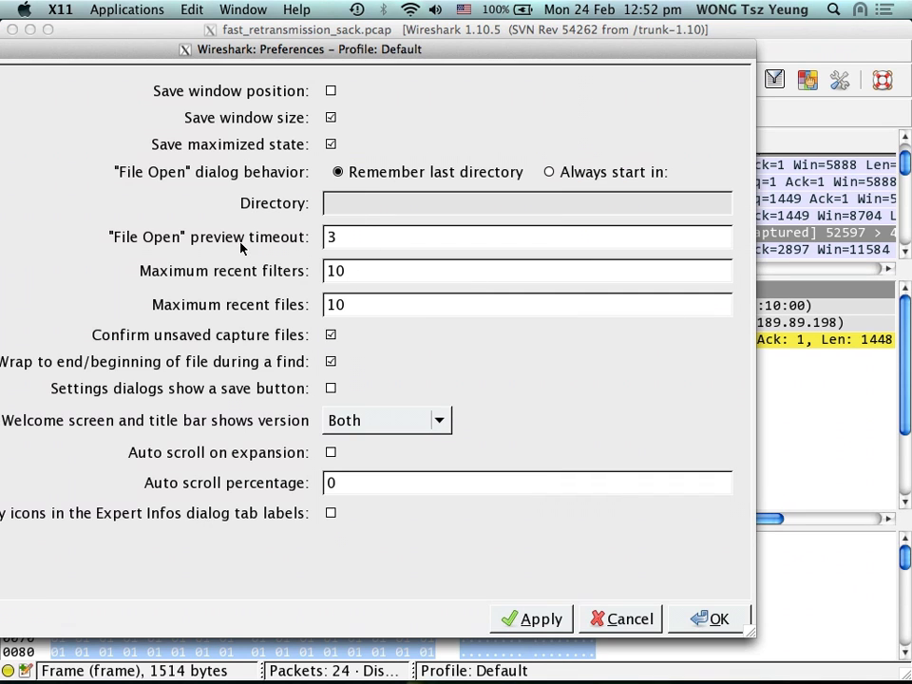
drag(202, 50, 533, 72)
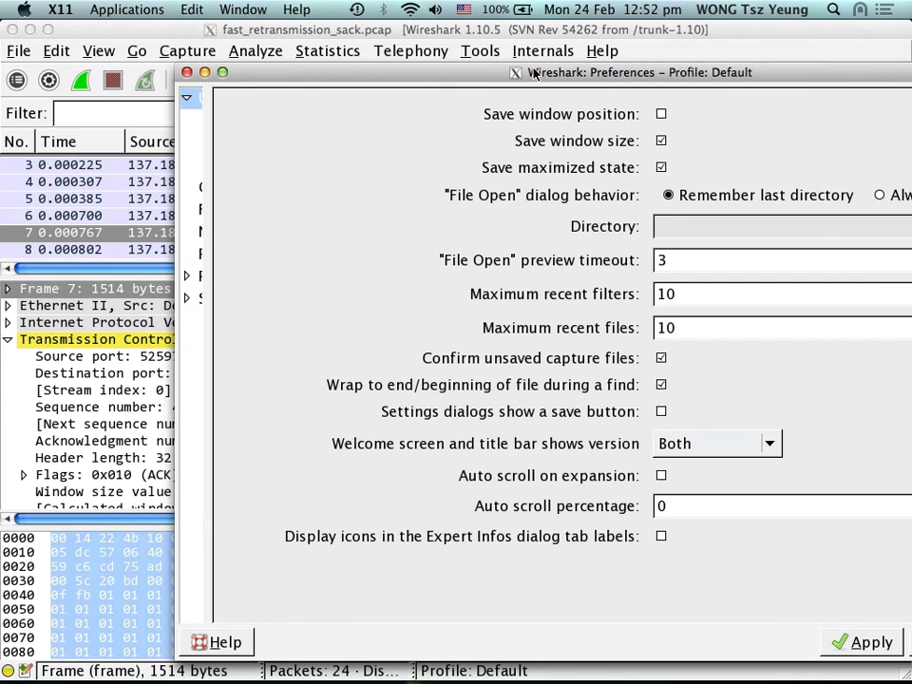
- Expand the Protocols category in the preferences and find the TCP protocol settings
click(201, 275)
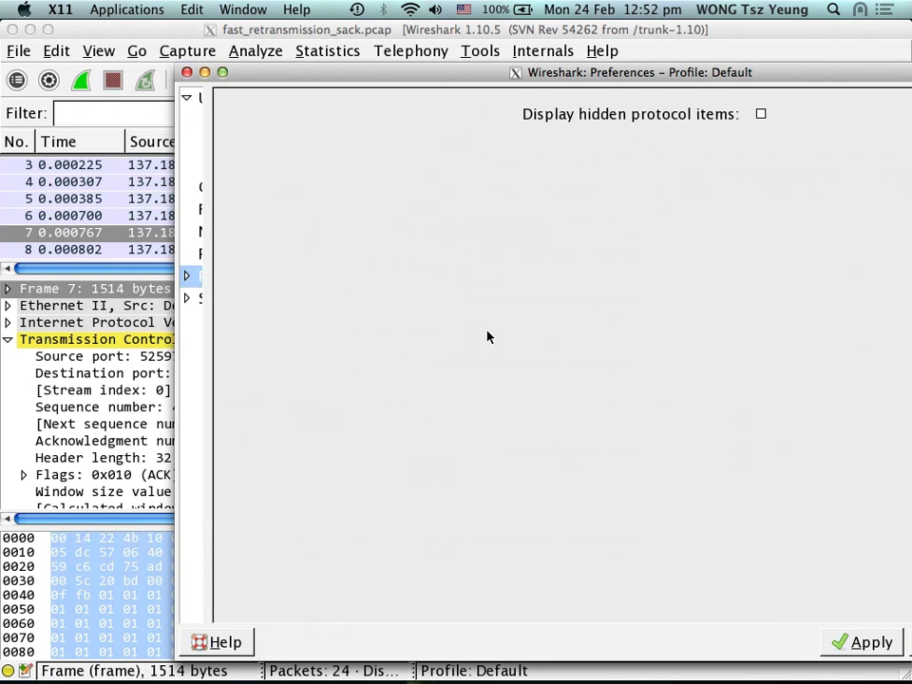
text(t)
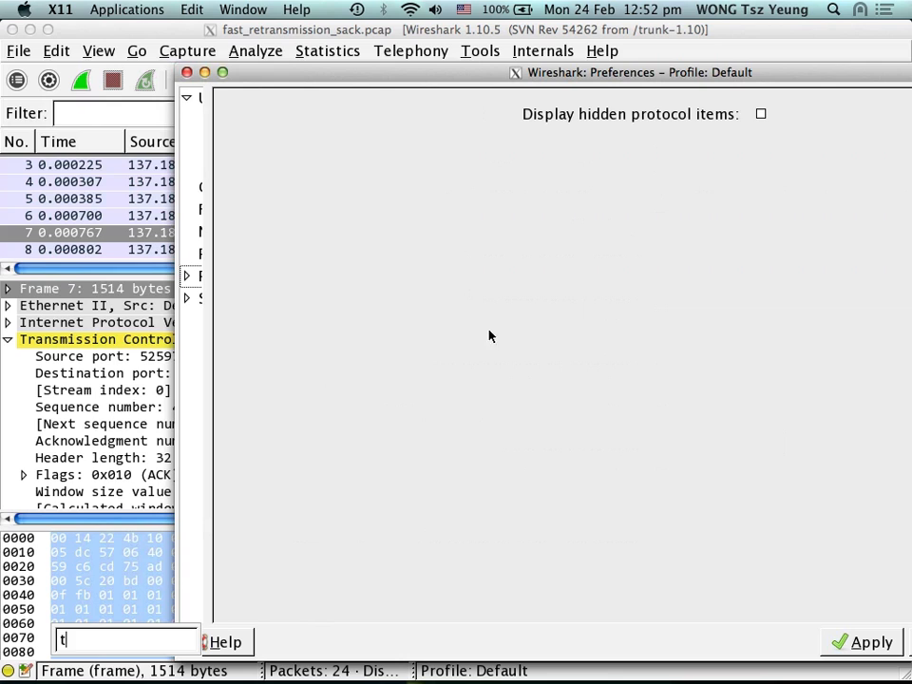
click(189, 277)
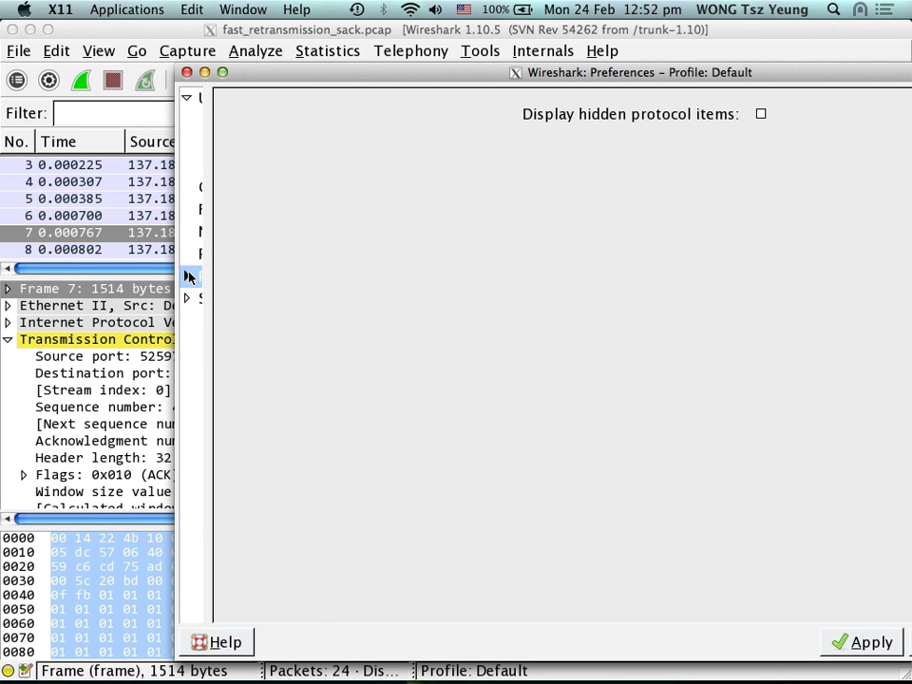
click(187, 275)
text(tcp)
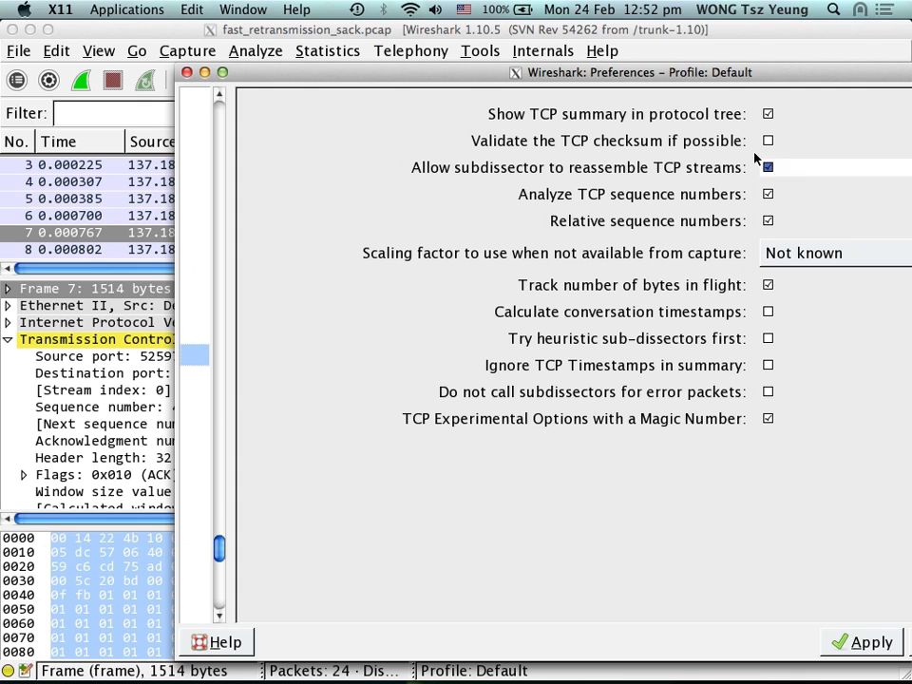
- Disable Analyze TCP sequence numbers in the TCP preferences, apply and close the dialog, and check packets 7 and 8 in the packet list
click(768, 194)
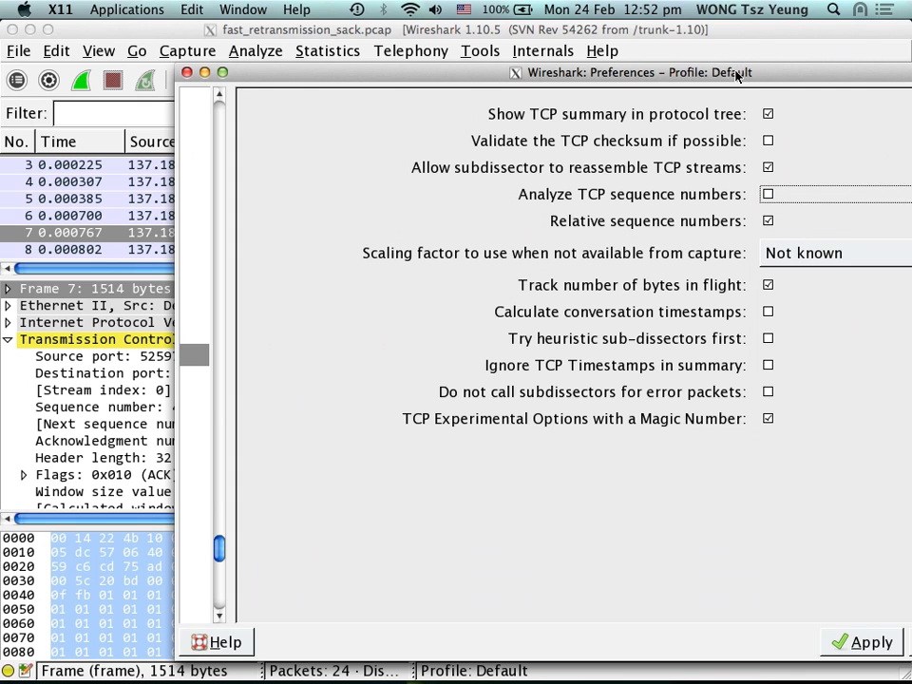
drag(739, 72, 564, 75)
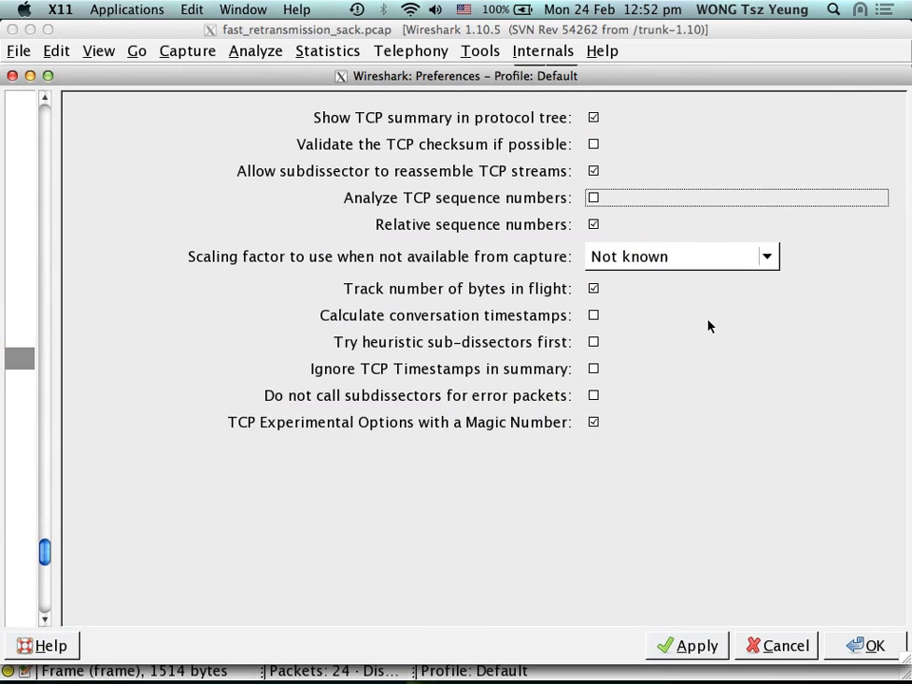
click(690, 645)
click(850, 647)
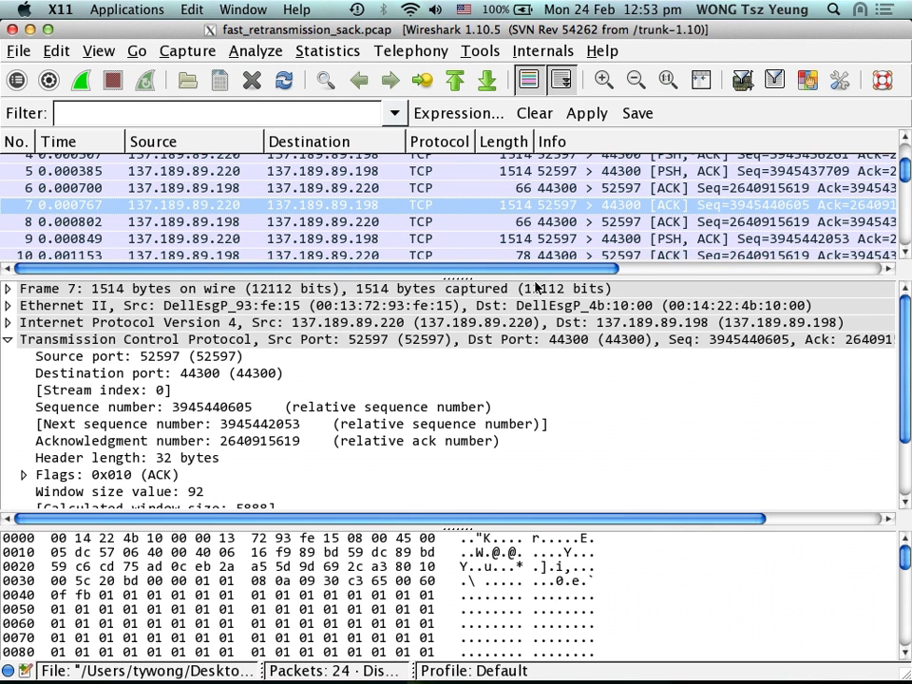
click(549, 224)
key(Up)
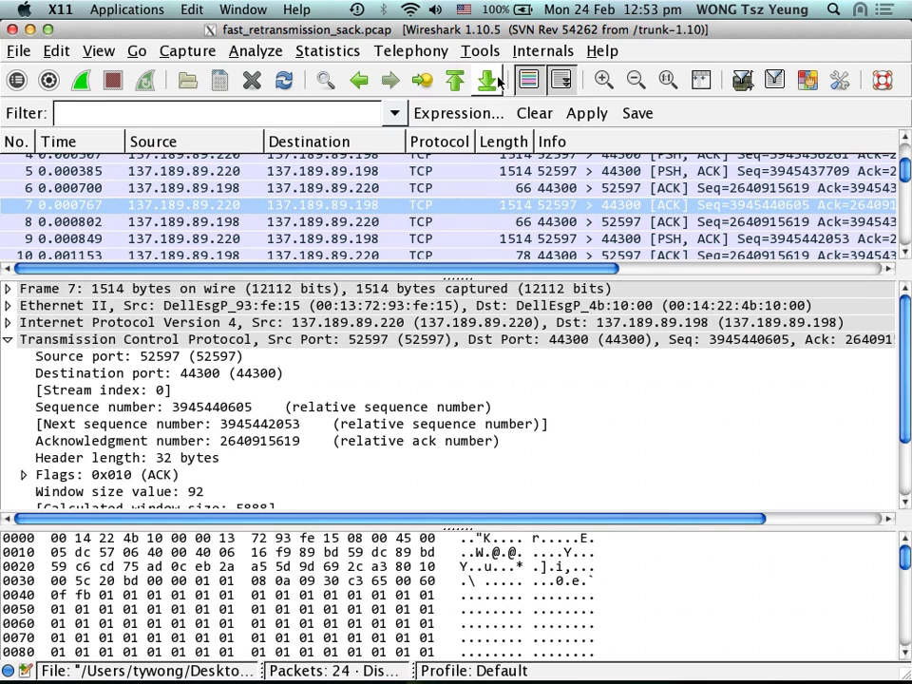
- Reopen the TCP protocol preferences, apply them with Relative sequence numbers enabled, and select packet 7's sequence number field
click(56, 50)
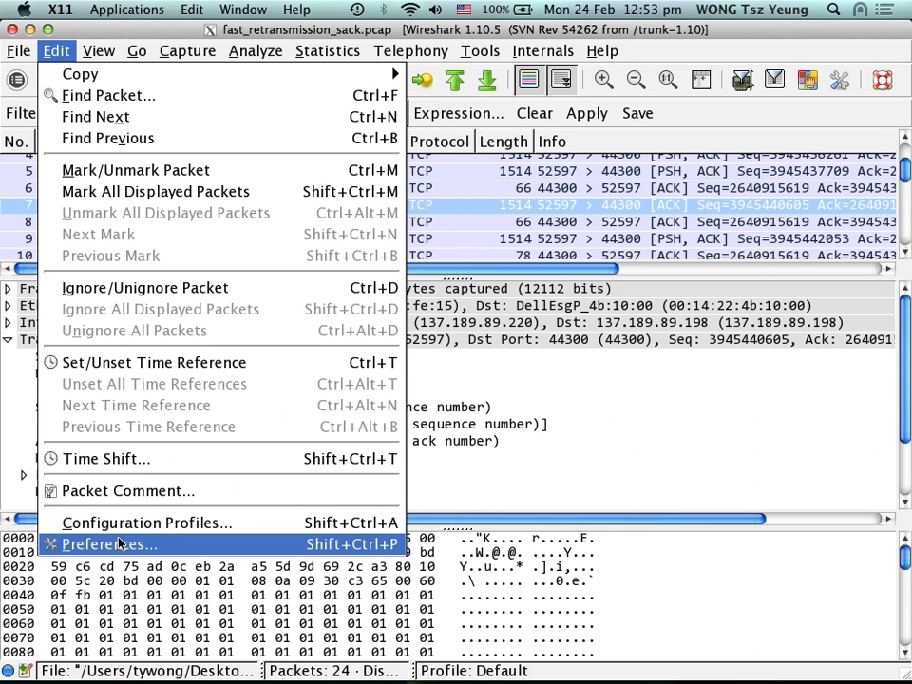
click(92, 544)
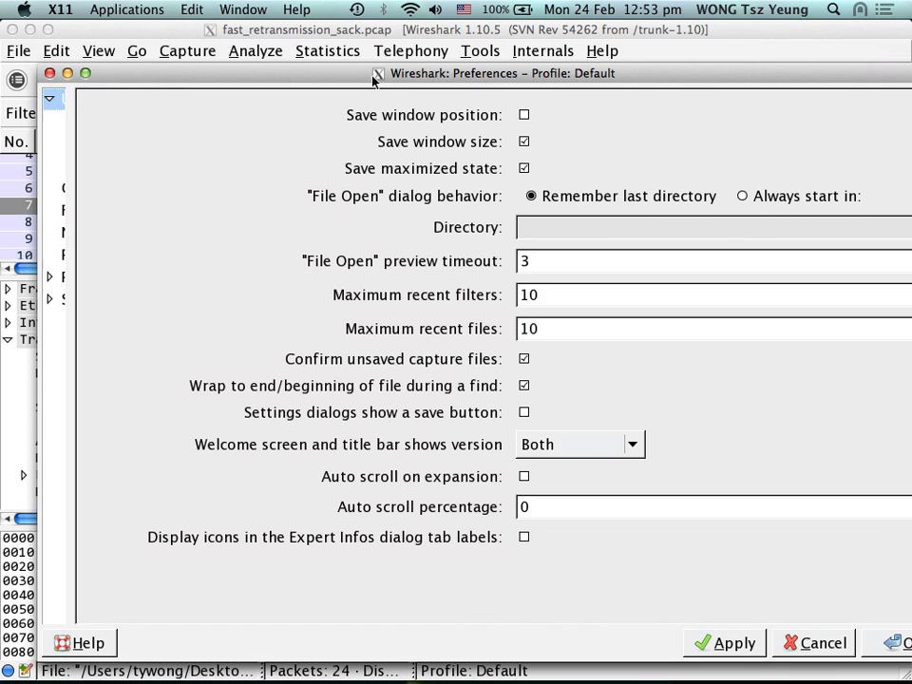
click(50, 276)
click(64, 281)
text(tcp)
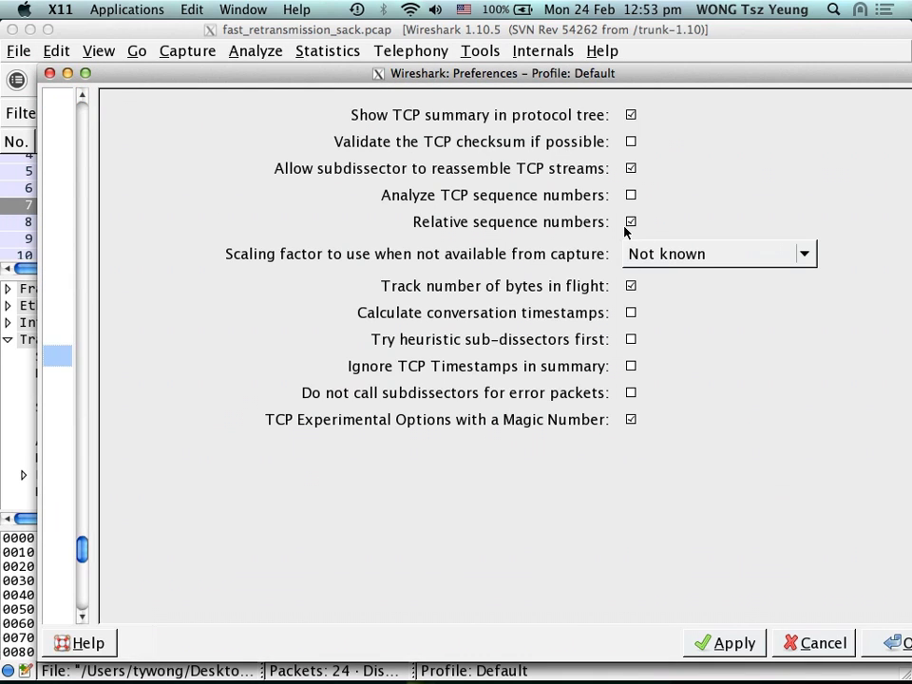
click(631, 221)
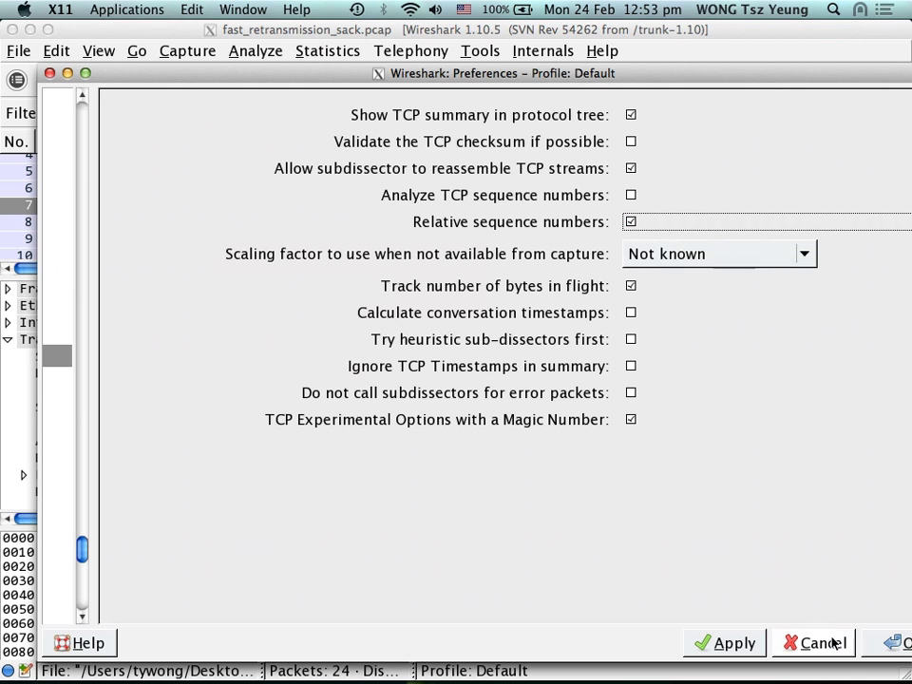
click(739, 646)
click(880, 646)
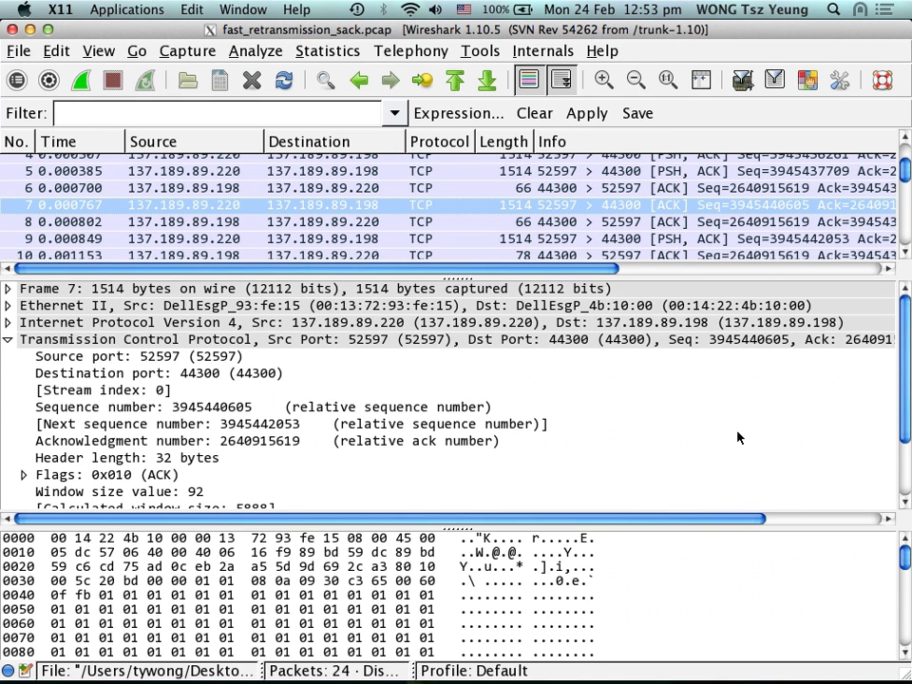
click(216, 412)
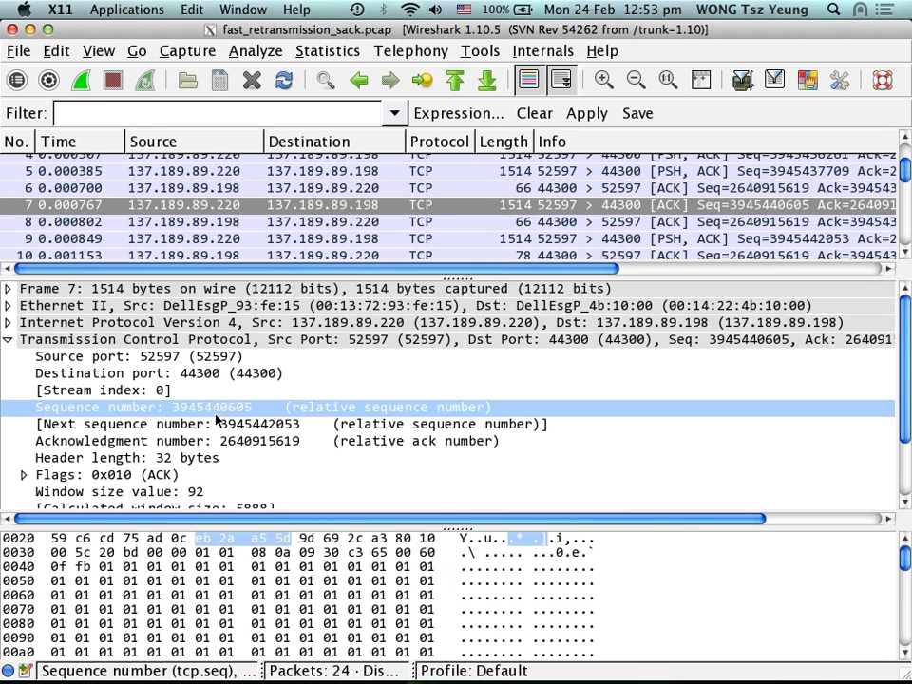
- Reopen the TCP protocol preferences, enable Analyze TCP sequence numbers, and apply and close the dialog
click(48, 51)
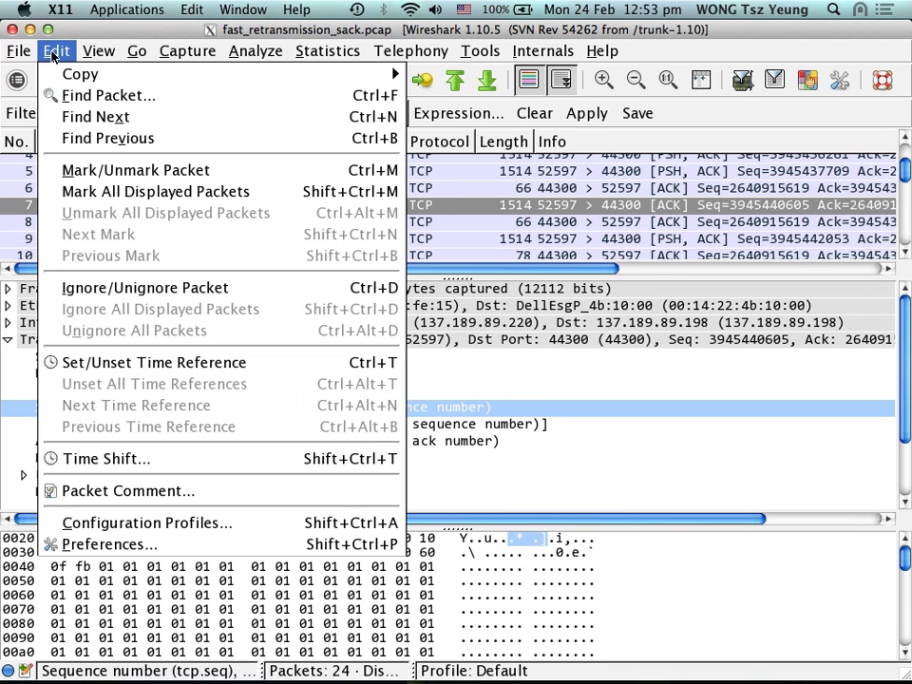
click(105, 543)
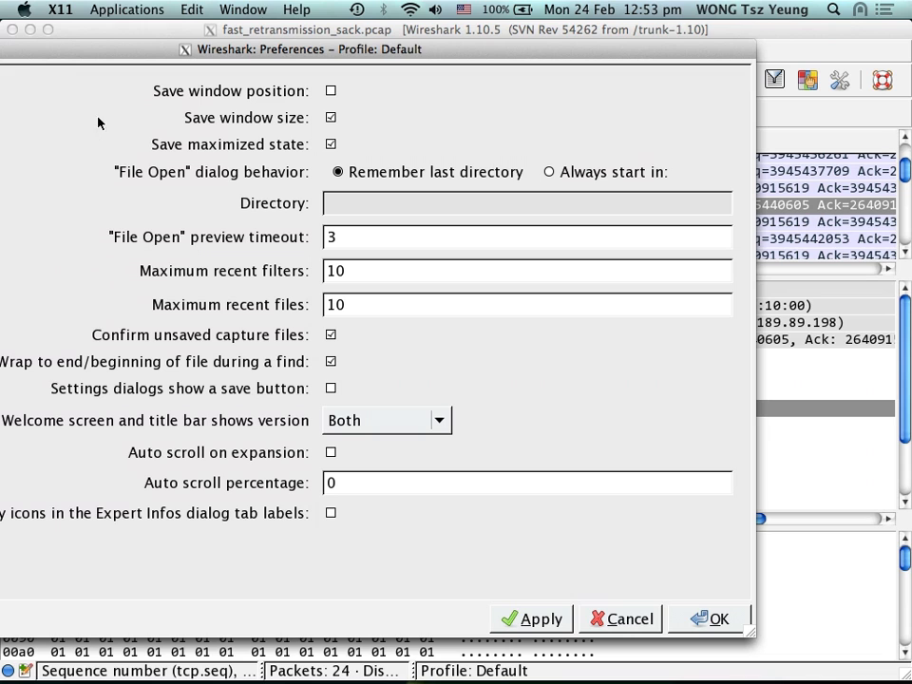
drag(84, 37, 369, 65)
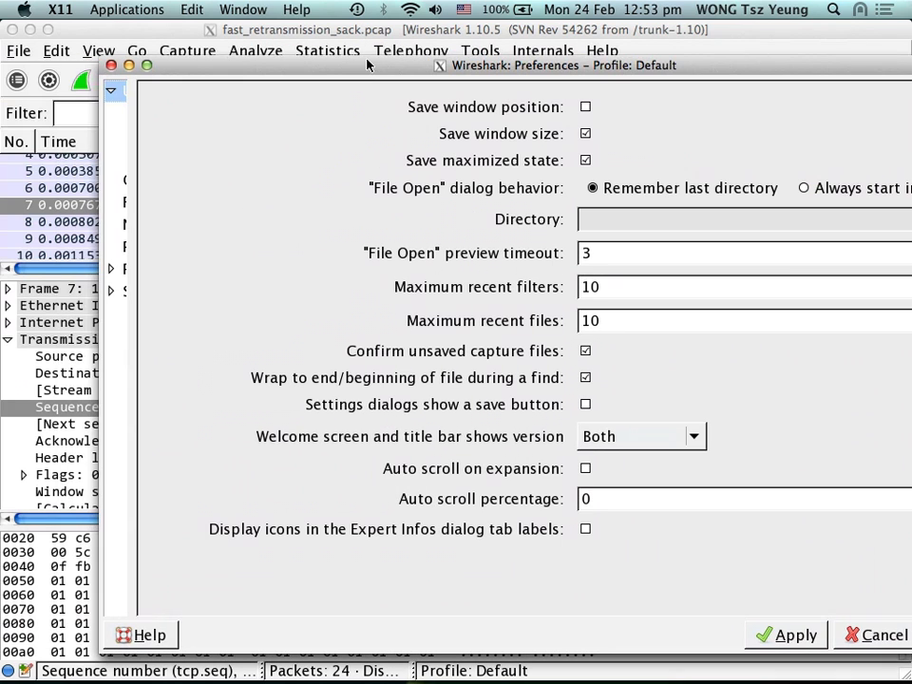
double_click(129, 270)
text(tcp)
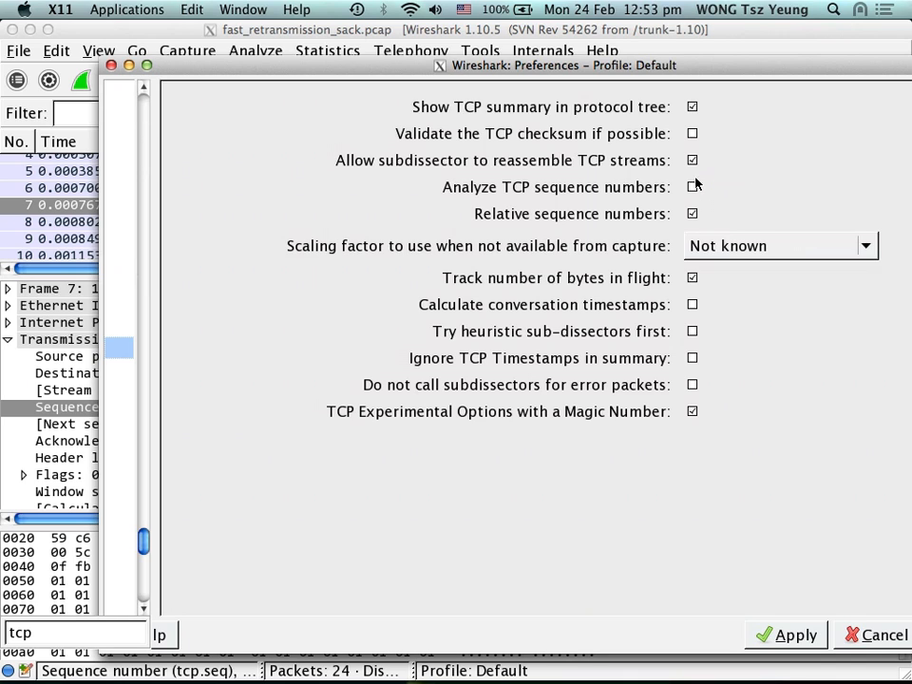
click(692, 186)
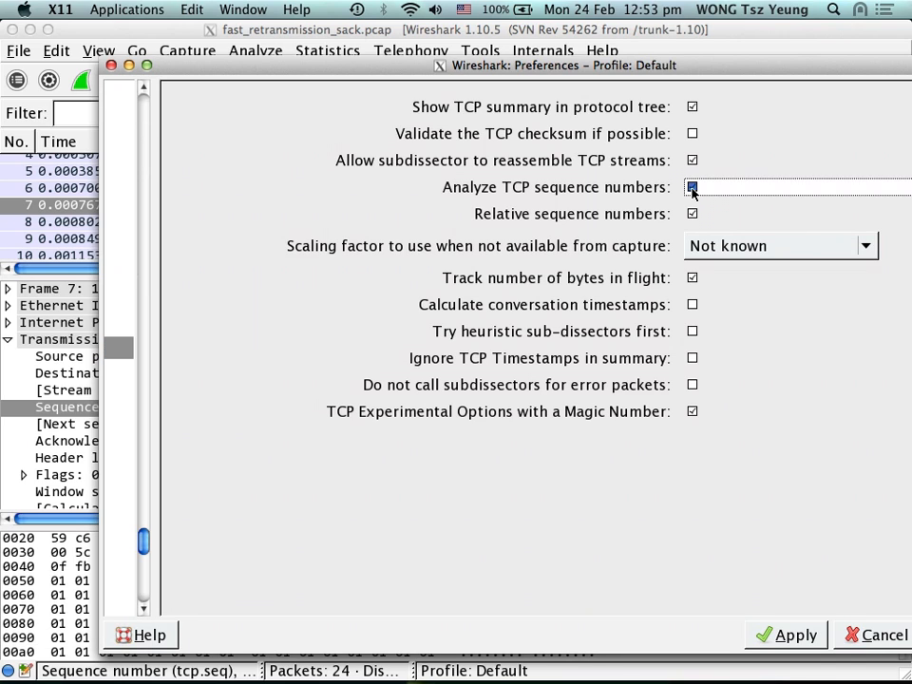
click(801, 635)
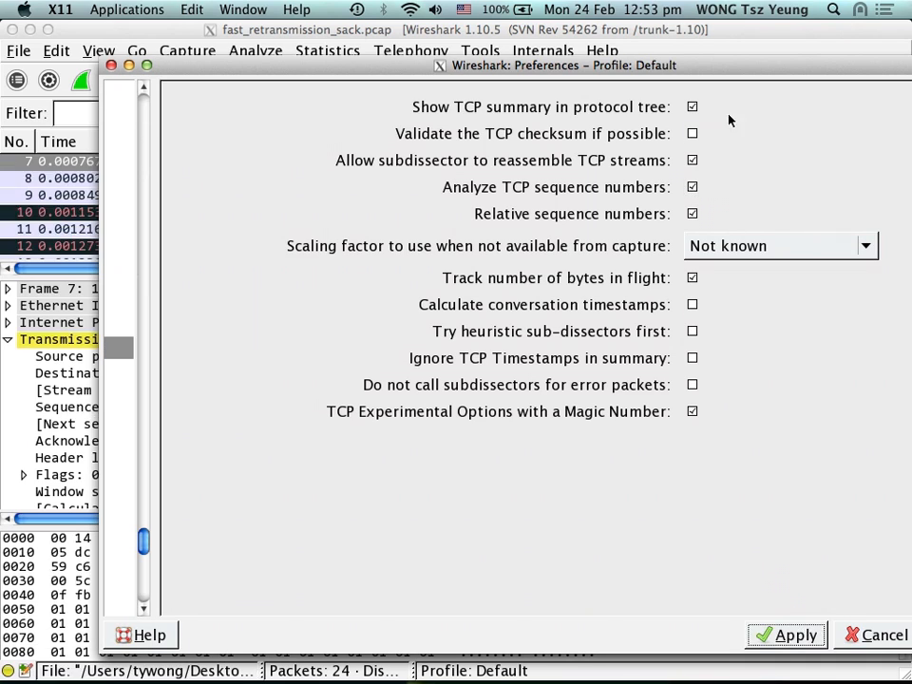
drag(735, 67, 583, 51)
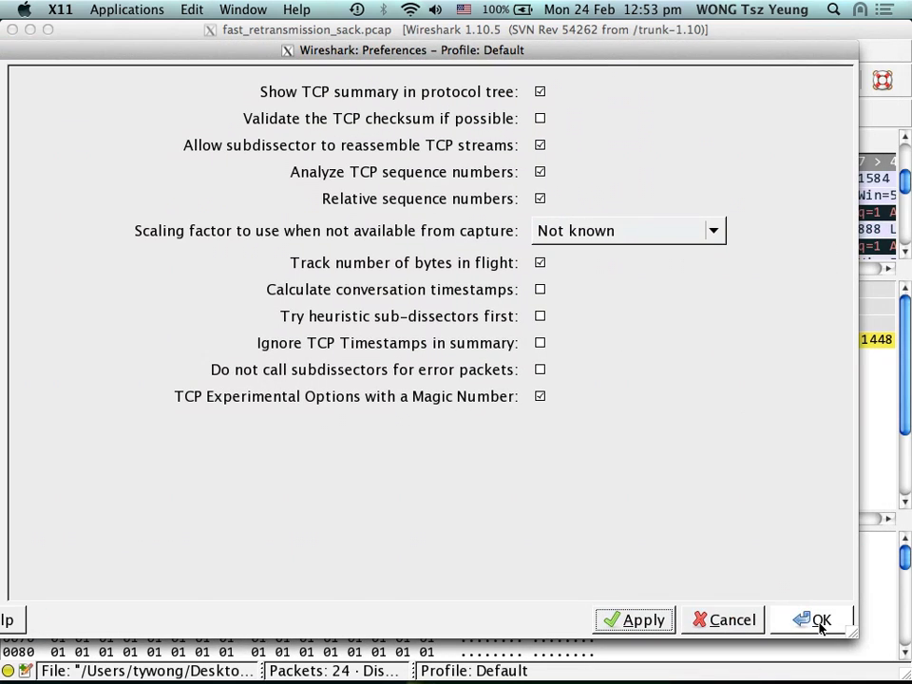
click(815, 620)
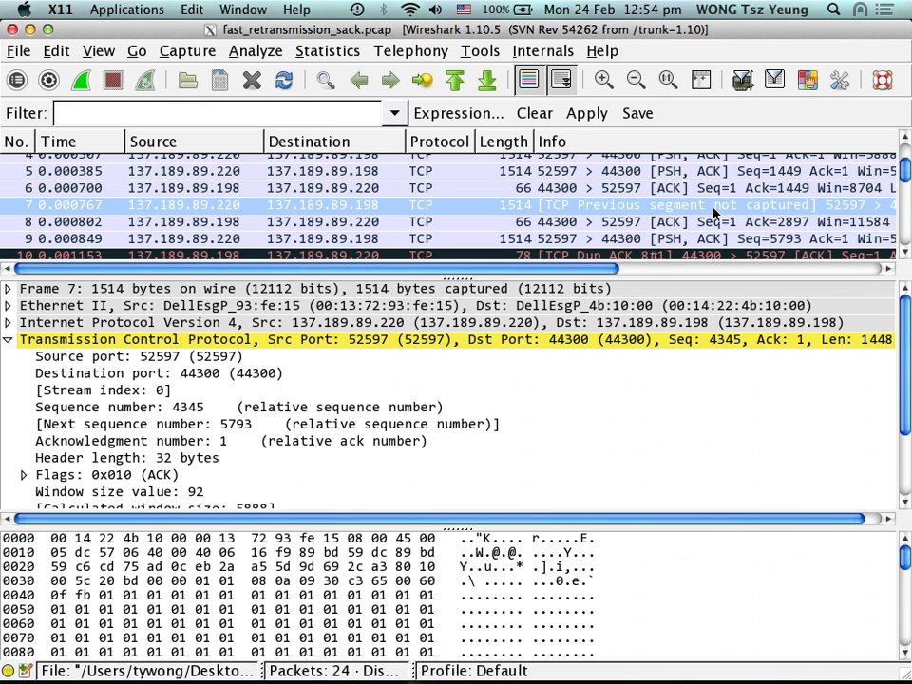
- Switch to Excel, insert a row above packet 7, and label its packet number cell "?????"
key(super+Tab)
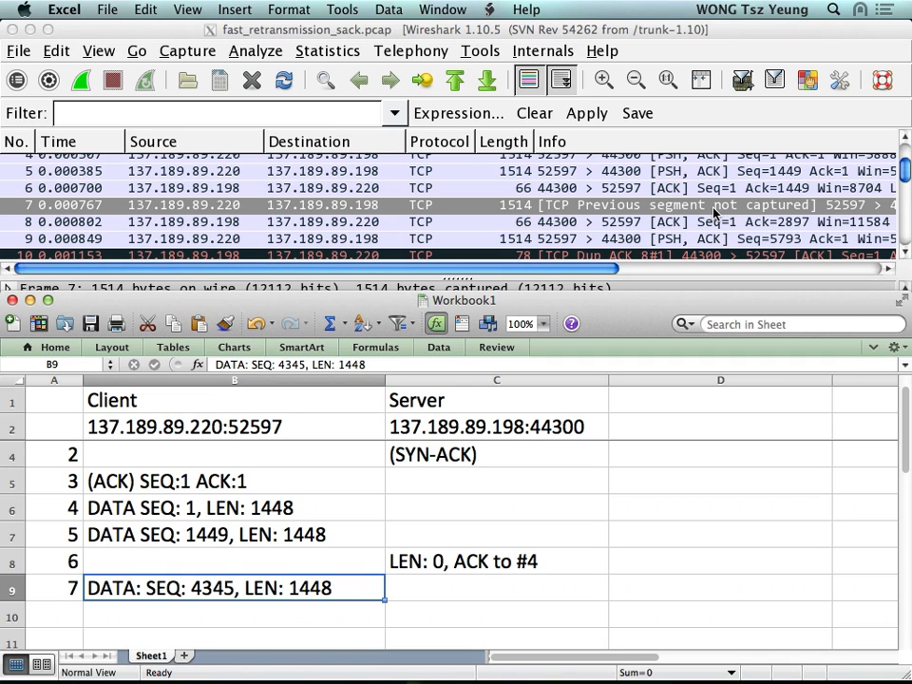
right_click(12, 590)
click(44, 548)
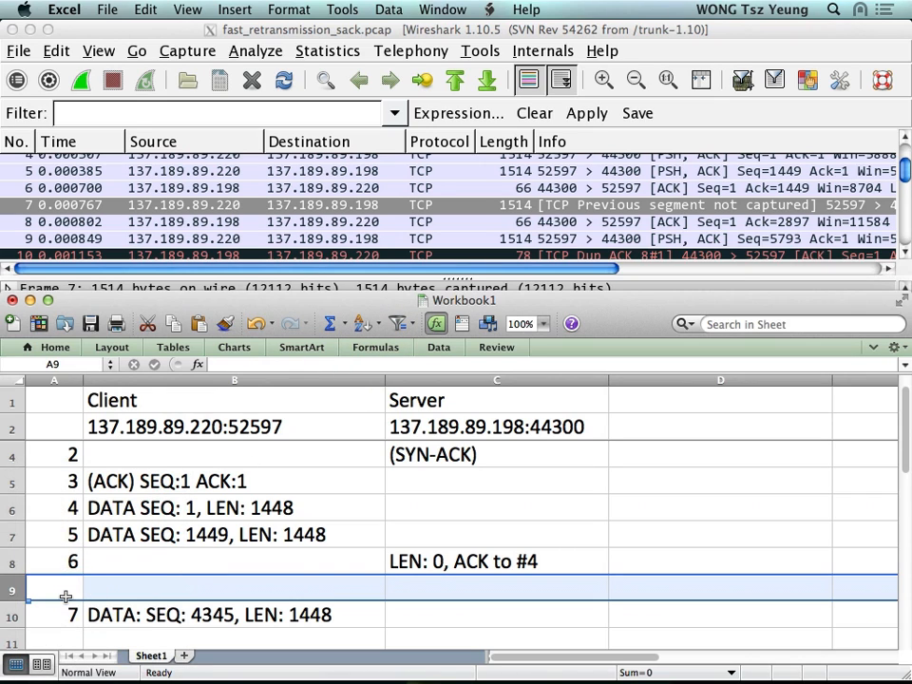
click(66, 596)
text(?????)
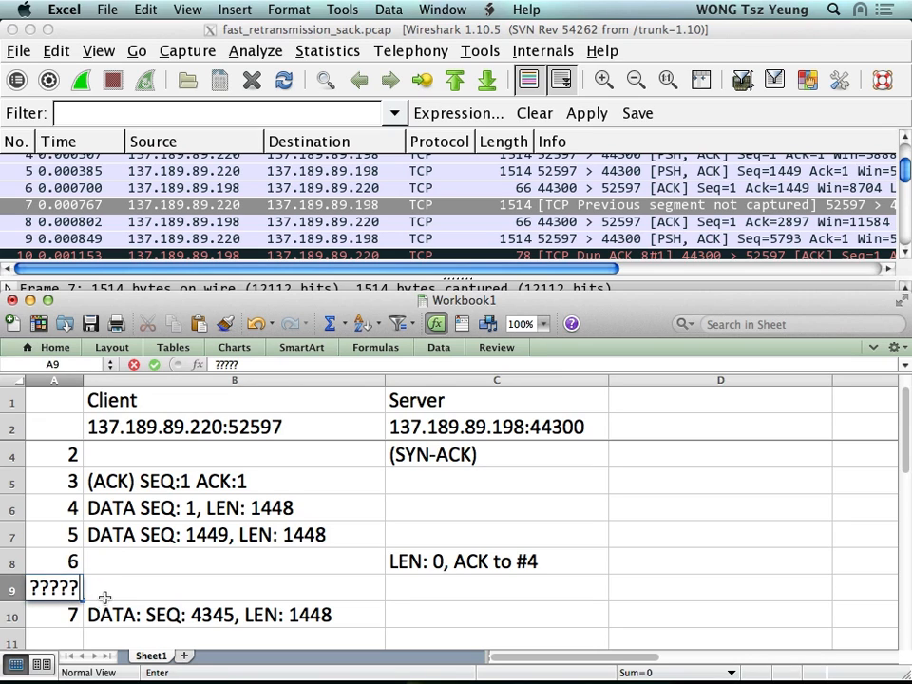
click(108, 593)
click(35, 587)
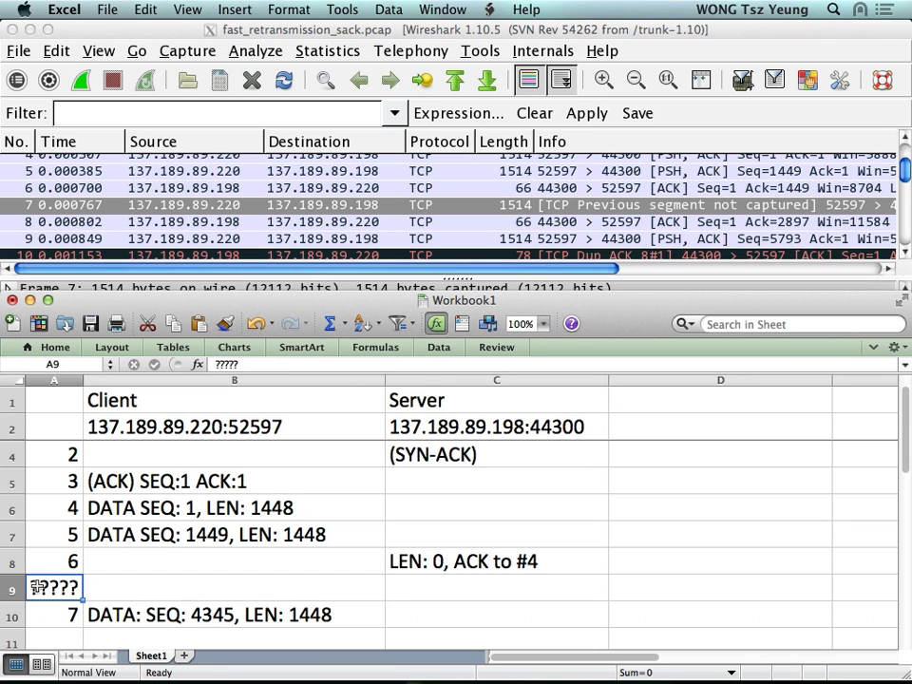
click(8, 589)
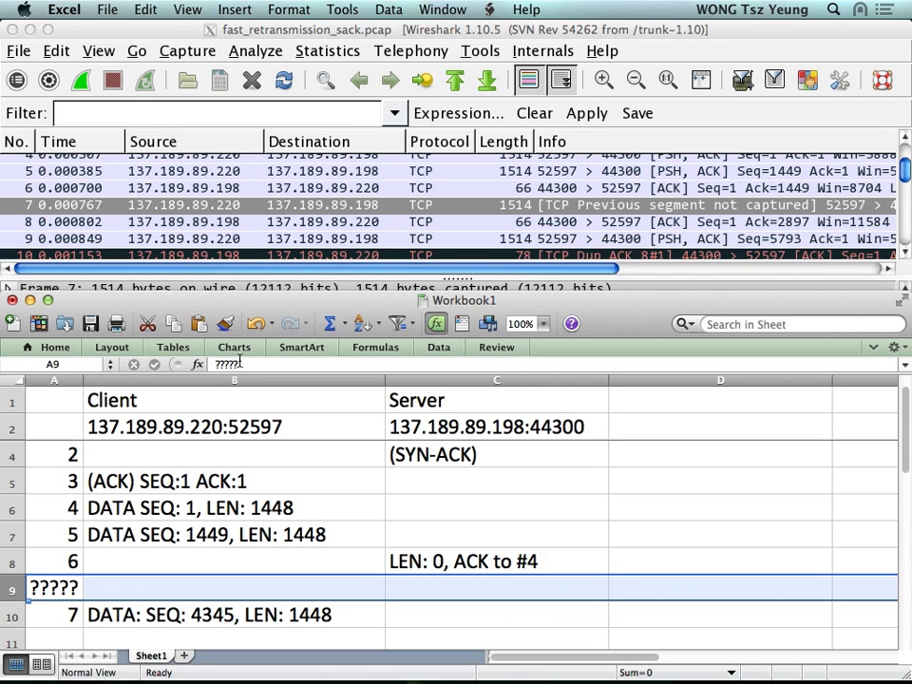
- Enter "DATA SEQ:" in the Client cell of the ????? row
click(266, 587)
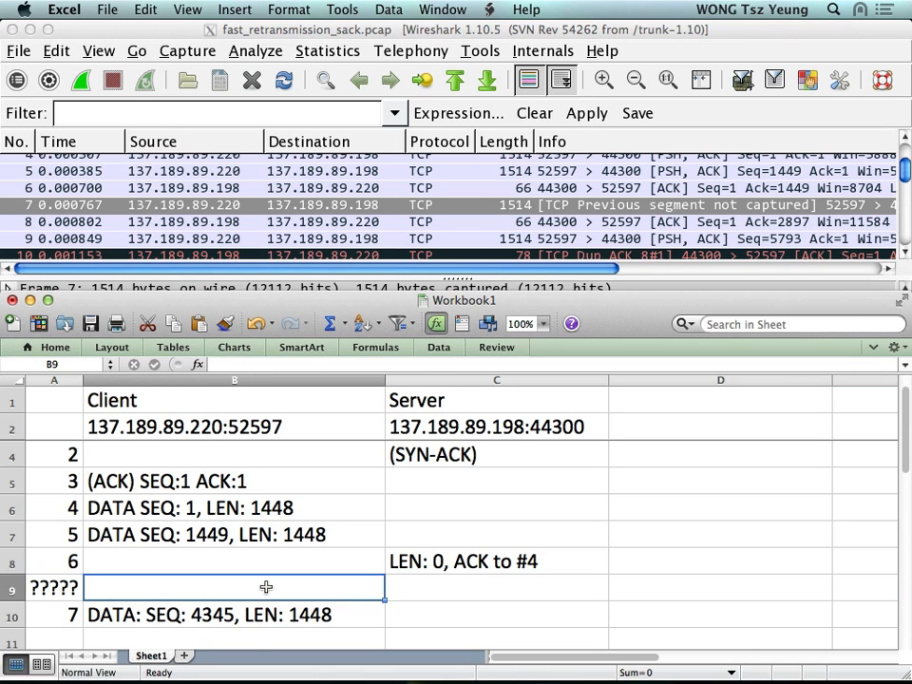
text(DATA)
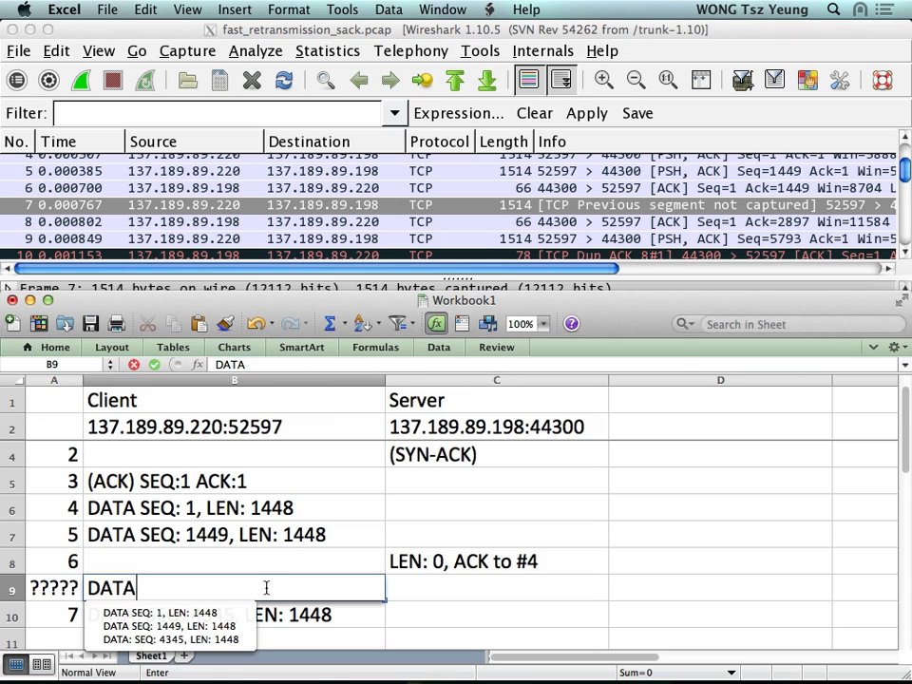
key(Return)
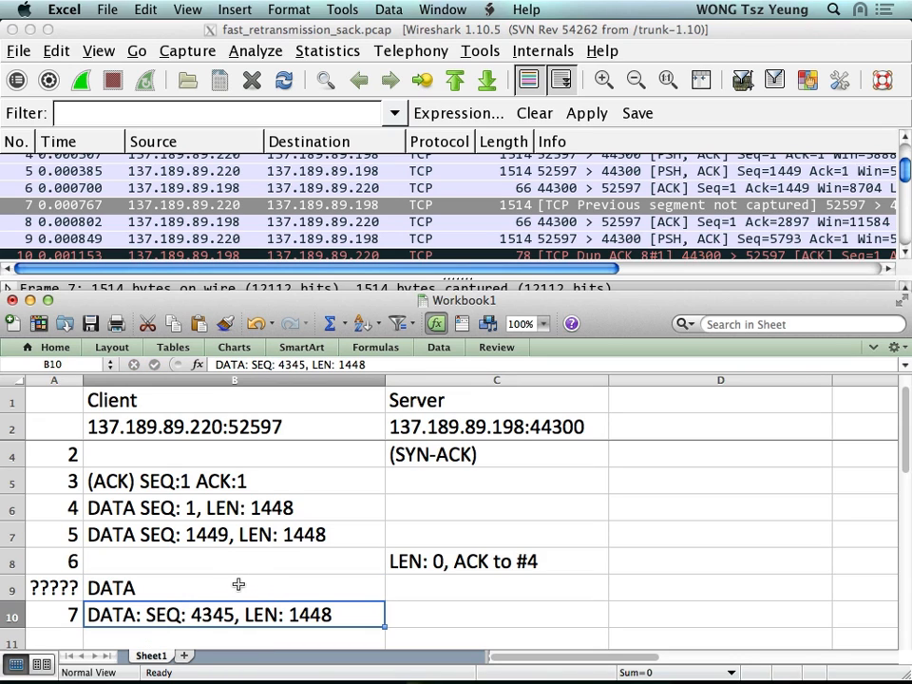
double_click(181, 591)
text(SEQ)
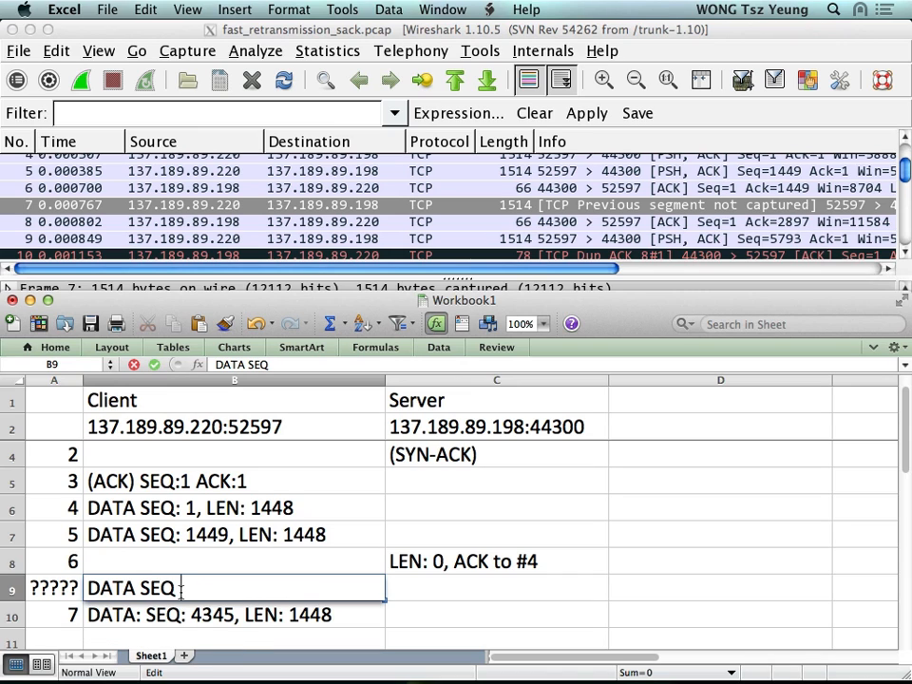
key(BackSpace)
text(:)
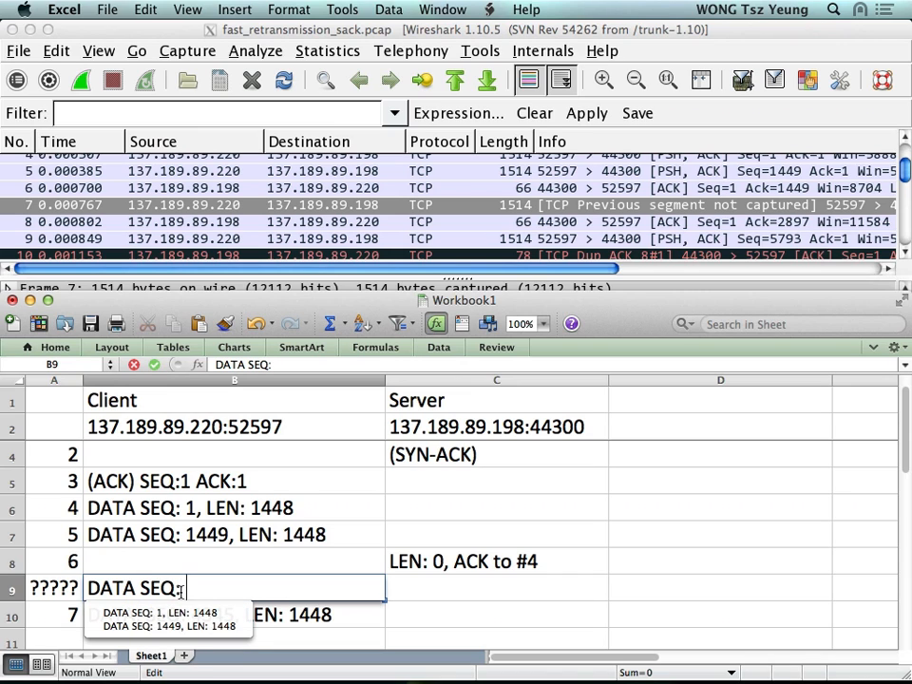
click(343, 565)
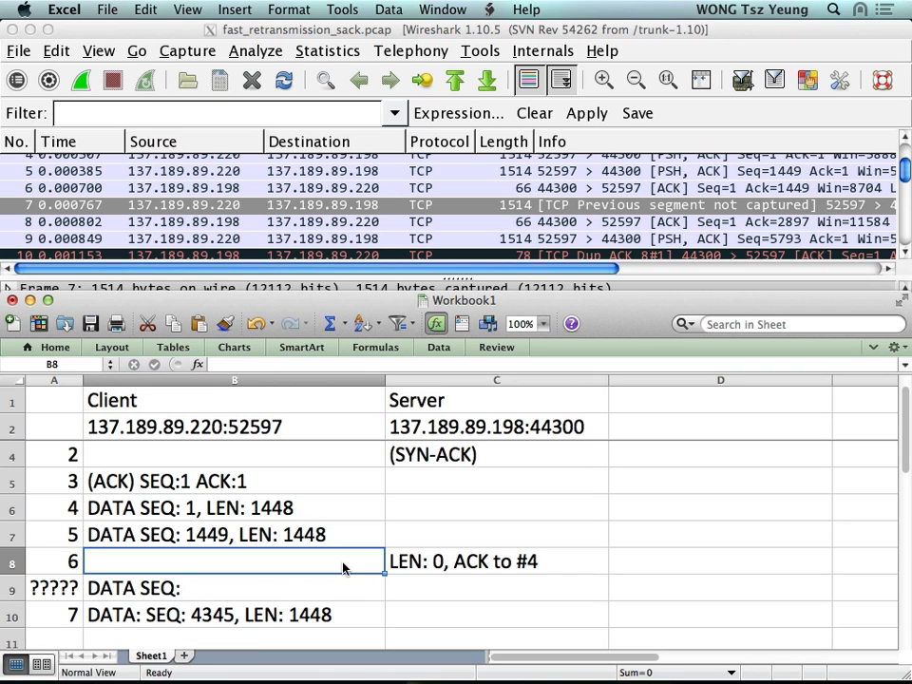
- Append ", LEN: 1448" to the ????? row's Client entry and insert "????" as its SEQ value
double_click(300, 590)
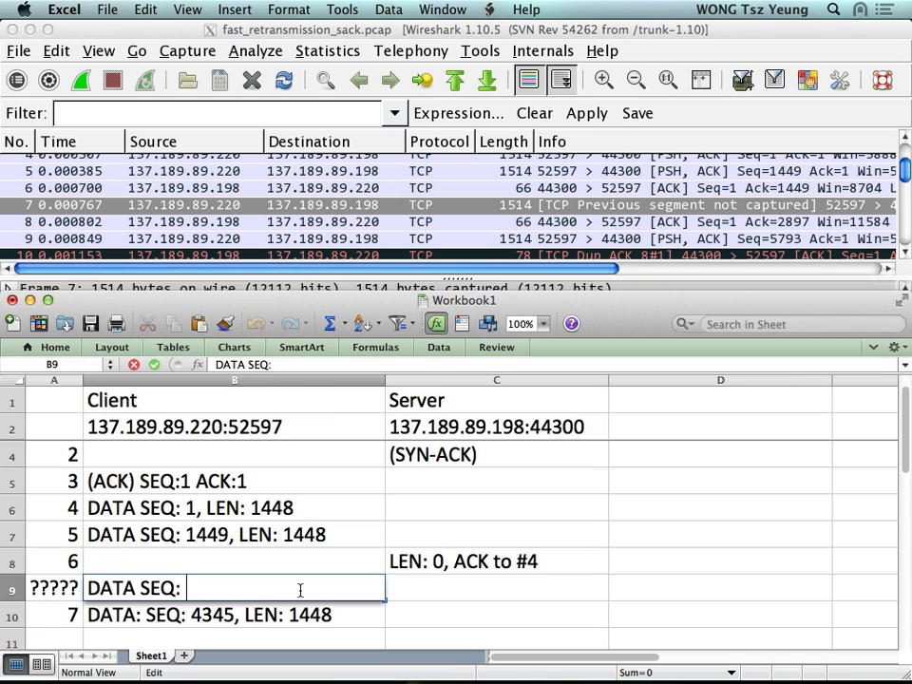
text(, LEN: 1448)
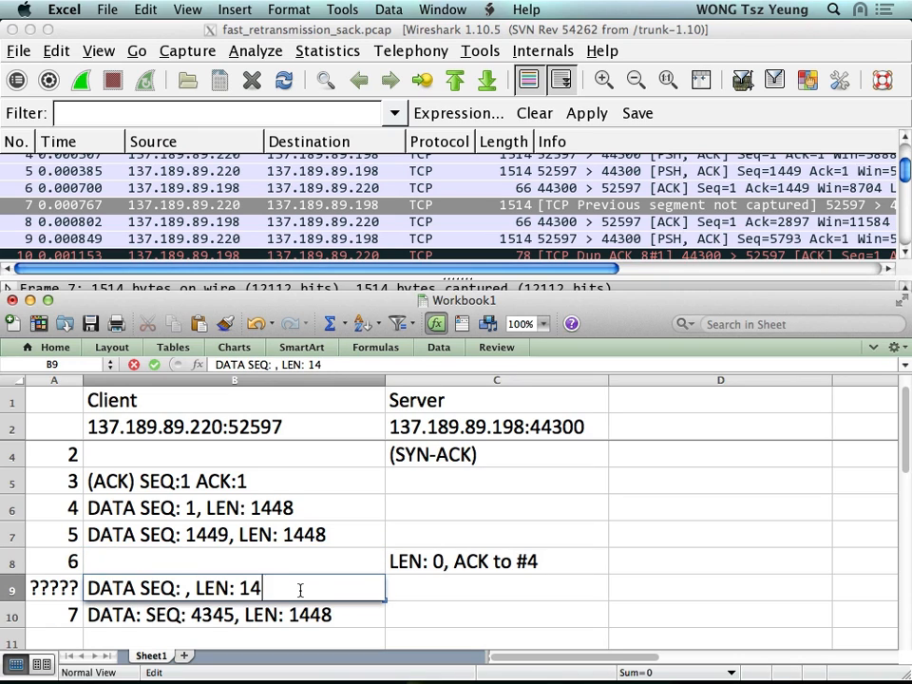
key(Return)
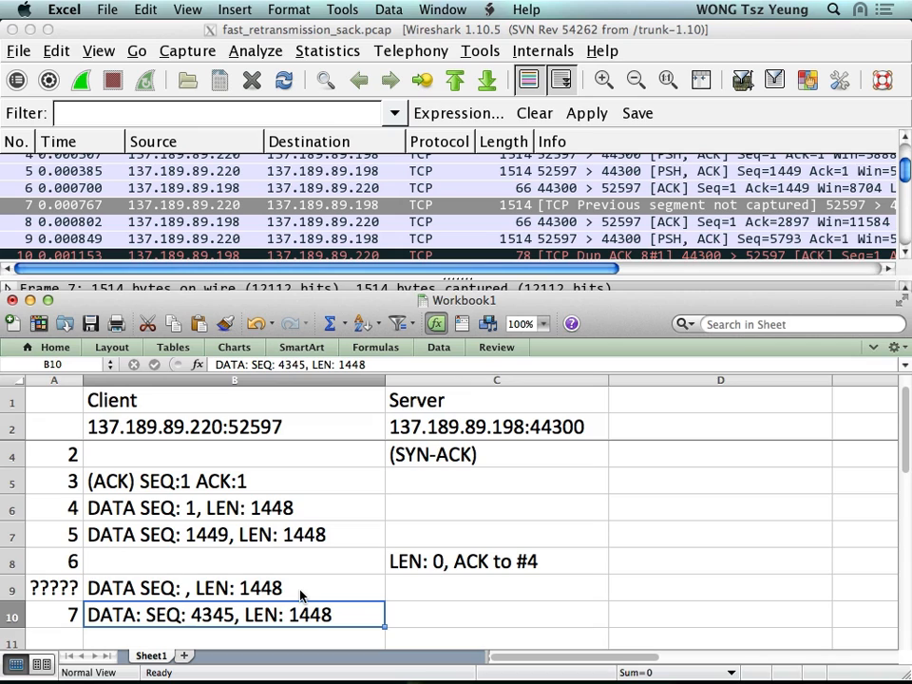
double_click(186, 589)
text(????)
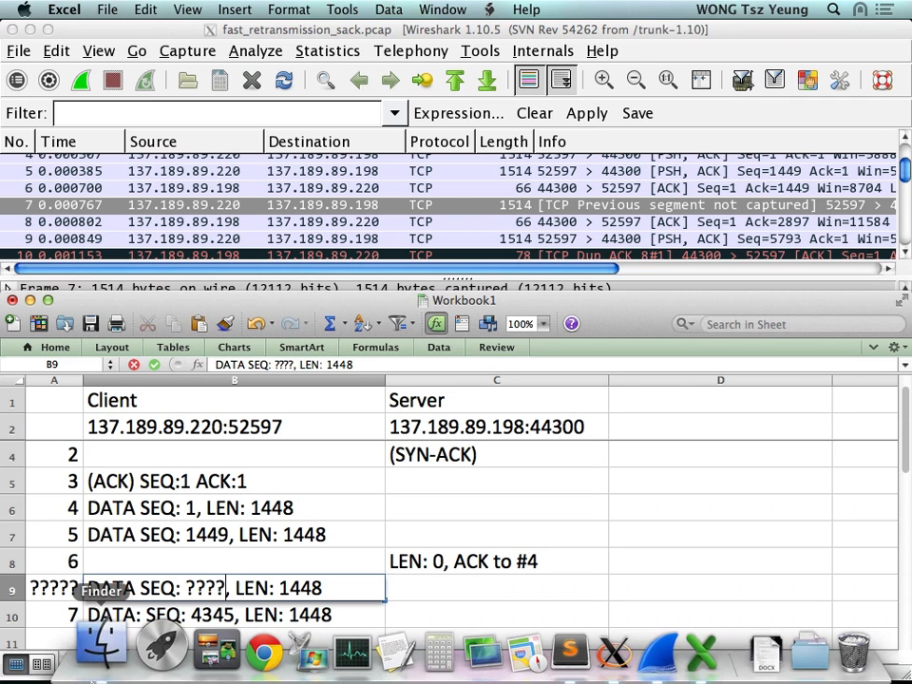
- Switch to Calculator, add 1449 and 1448, and copy the sum
click(401, 635)
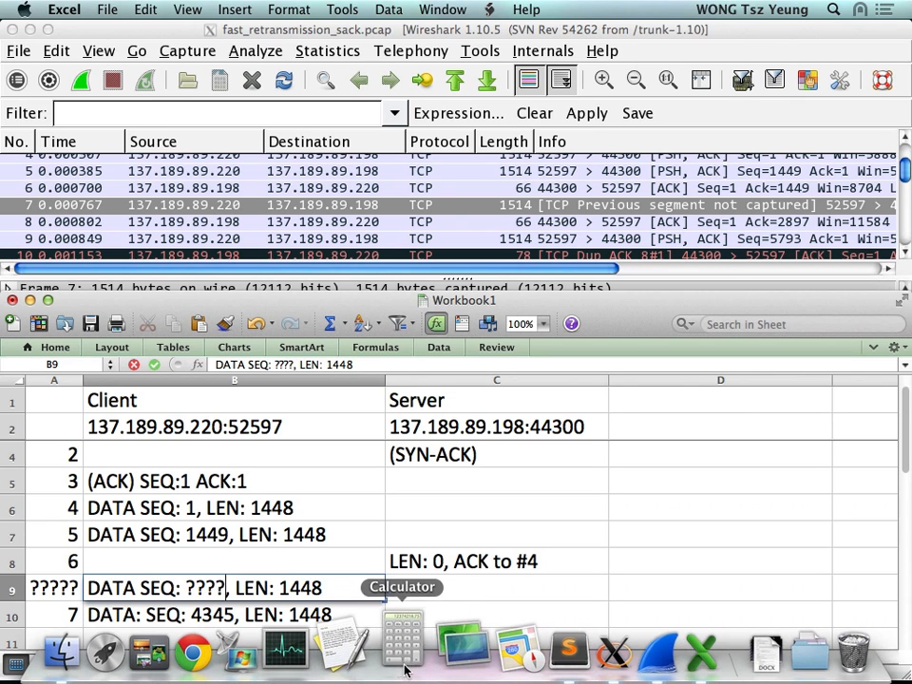
text(1)
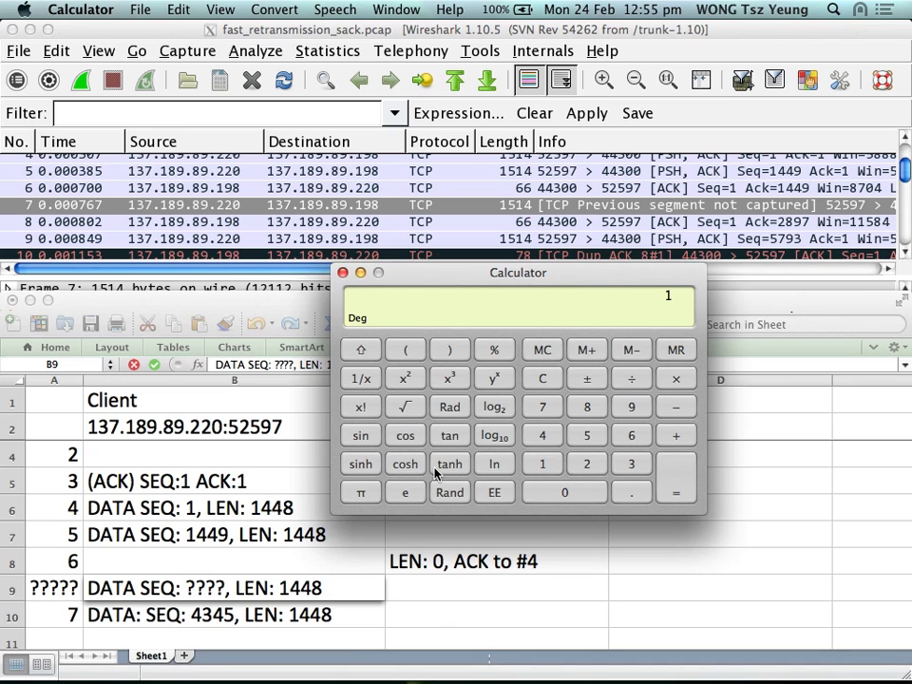
text(449+1448=)
key(super+c)
- Back in Excel, replace the "????" SEQ value in the ????? row's Client entry with the copied 2897
click(216, 587)
double_click(216, 586)
key(Right)
key(Left)
key(Left)
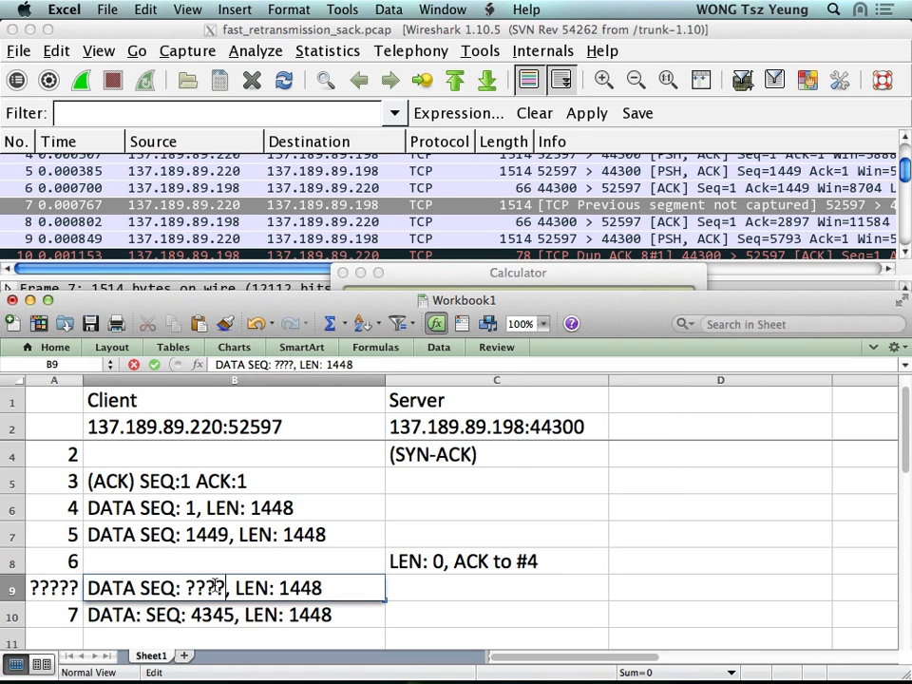
key(shift+Left)
key(shift+Left)
key(shift+Left)
key(shift+Left)
key(super+v)
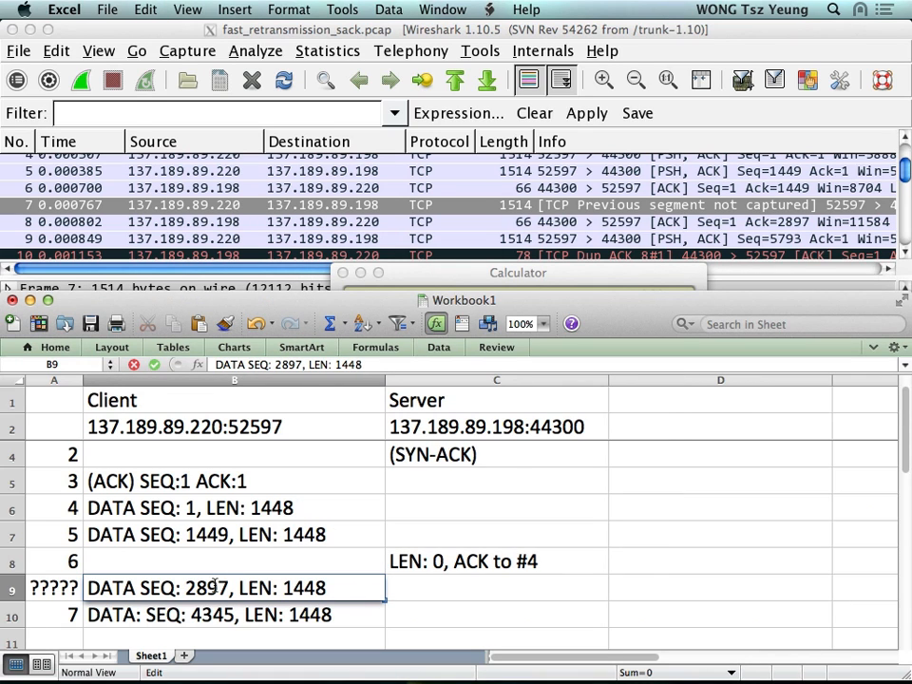
key(Return)
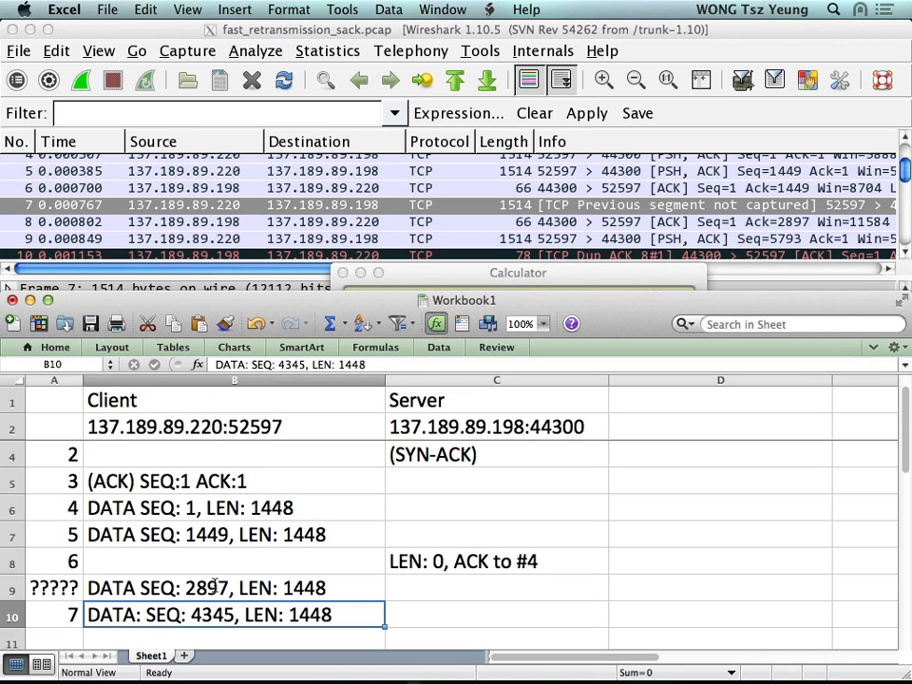
- Insert " (1449 + 1448)" after 2897 in the ????? row's Client entry and widen column B to fit it
click(219, 587)
double_click(232, 588)
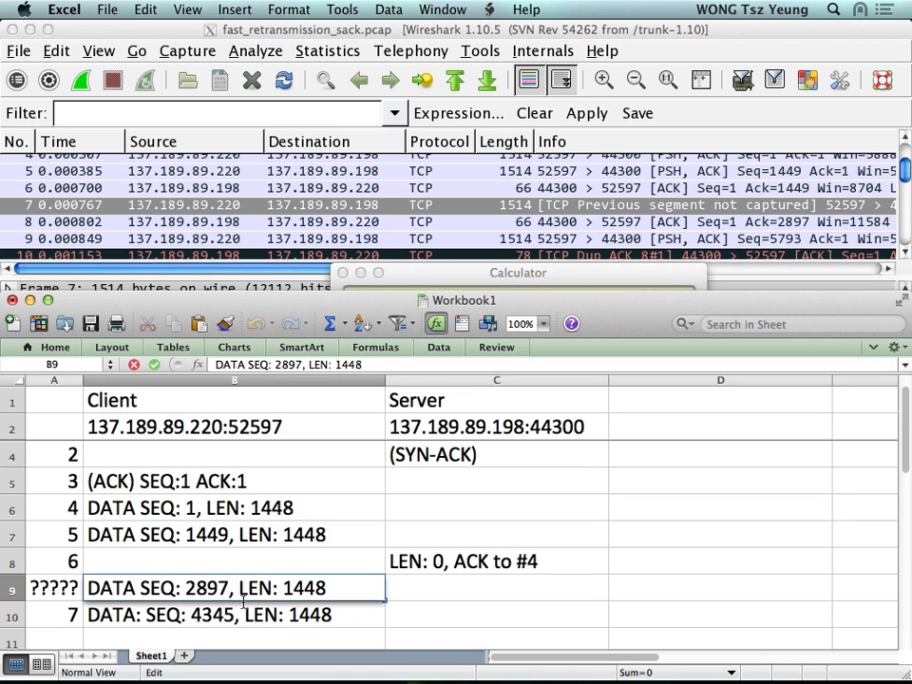
text((1449 )
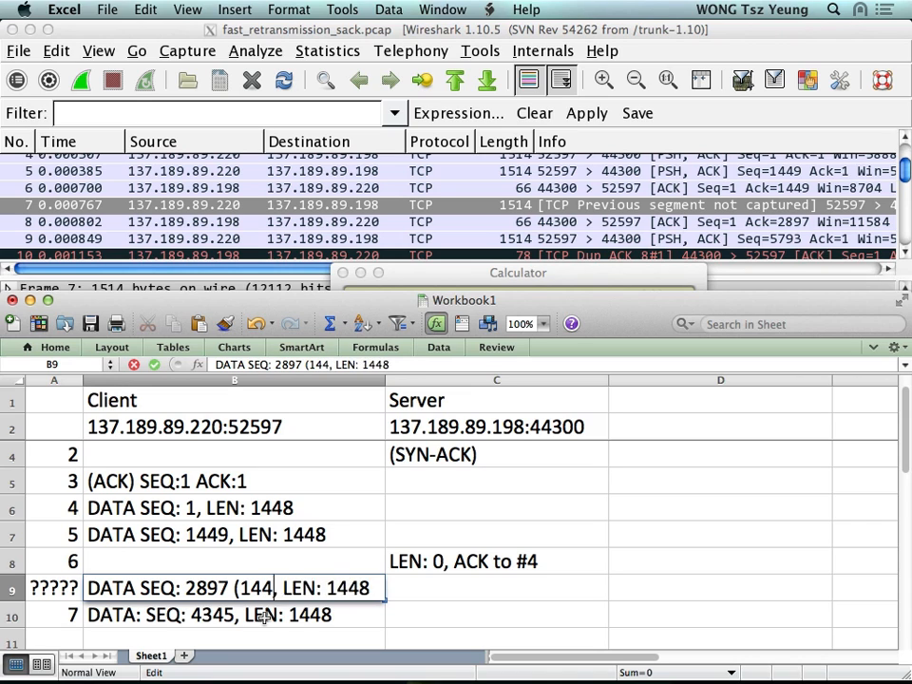
text(+ 14)
text(48)
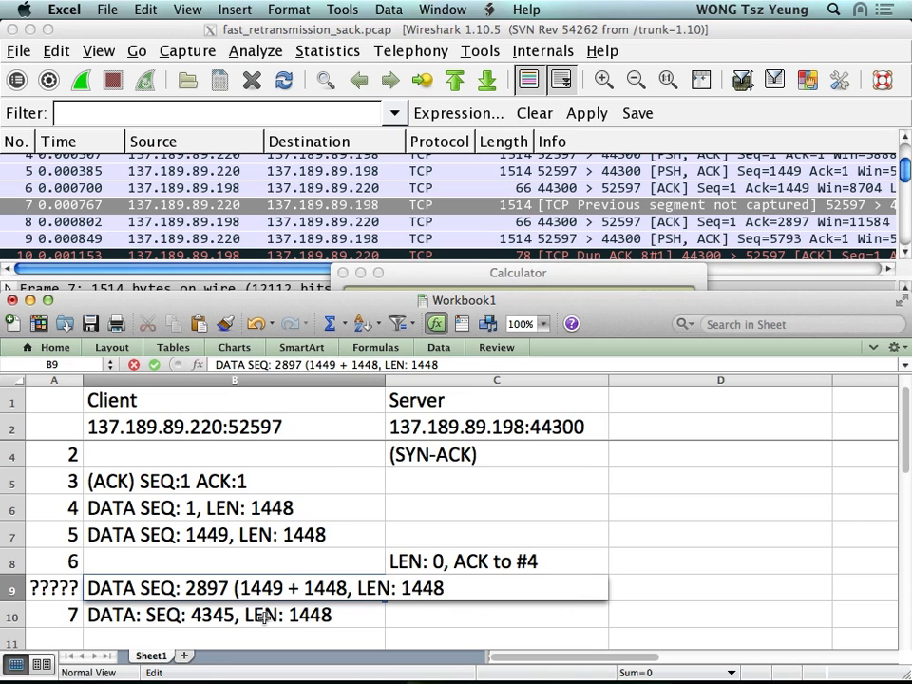
text())
key(Return)
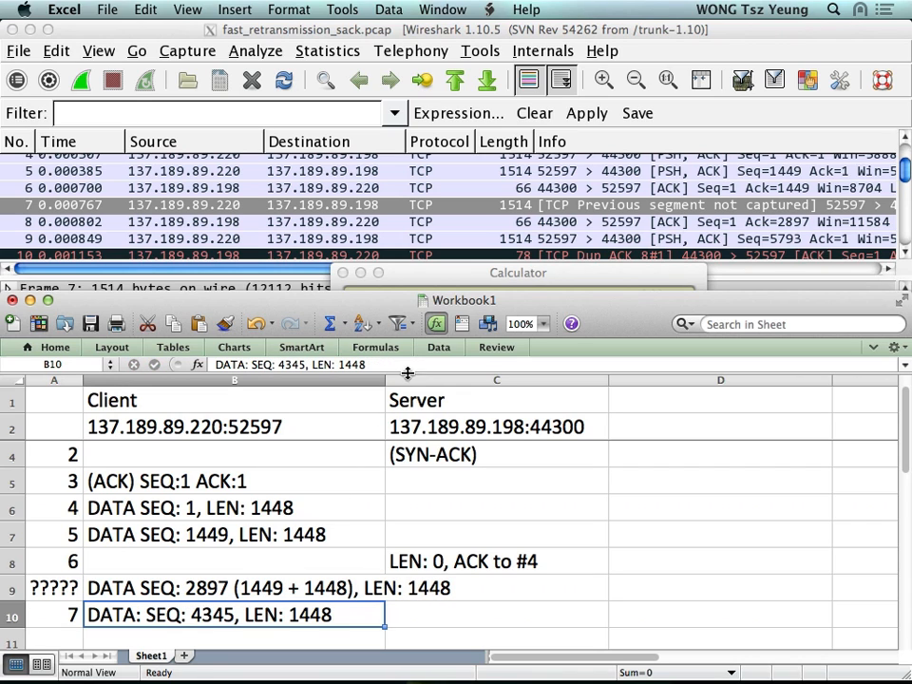
drag(385, 380, 475, 379)
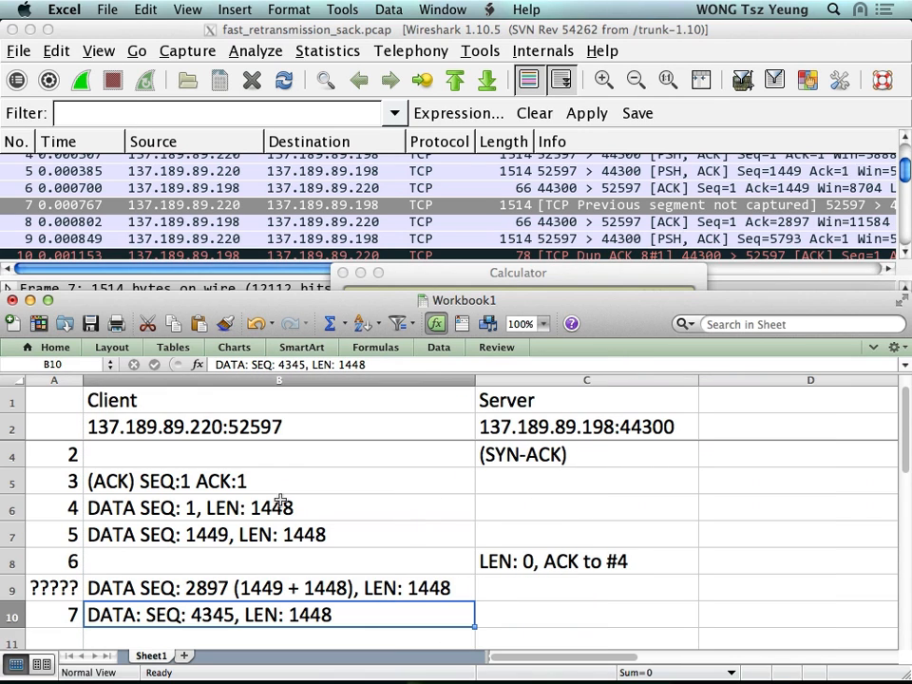
click(122, 589)
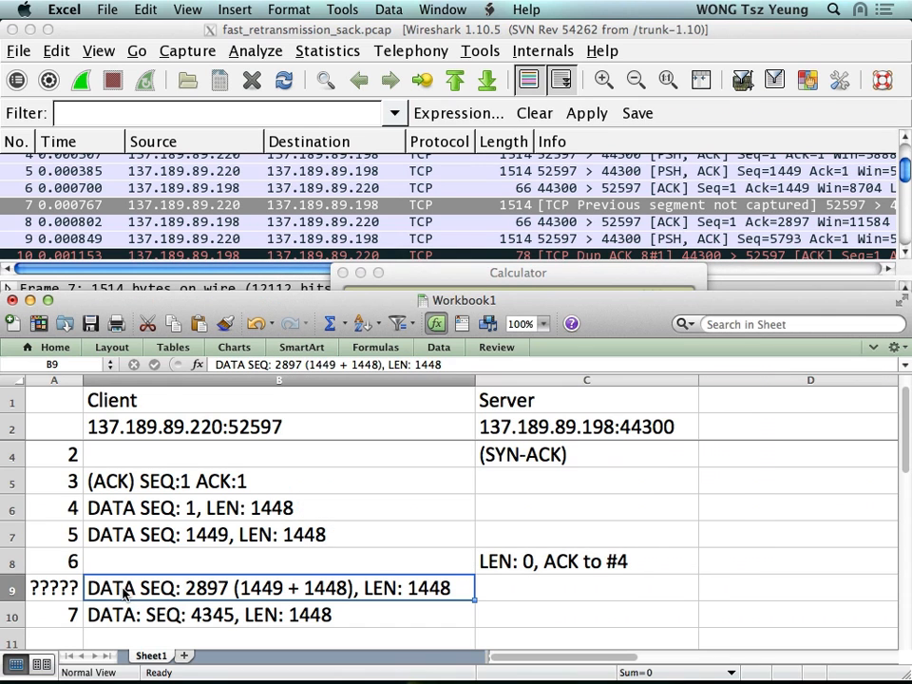
- Switch to Wireshark and examine packet 8's acknowledgment number in its TCP details
click(359, 204)
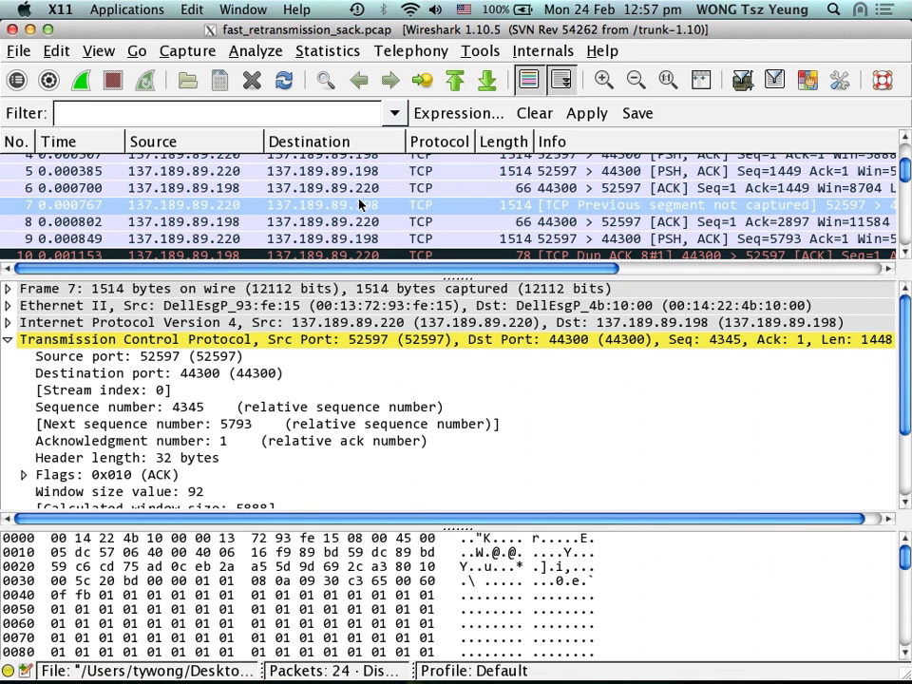
key(Down)
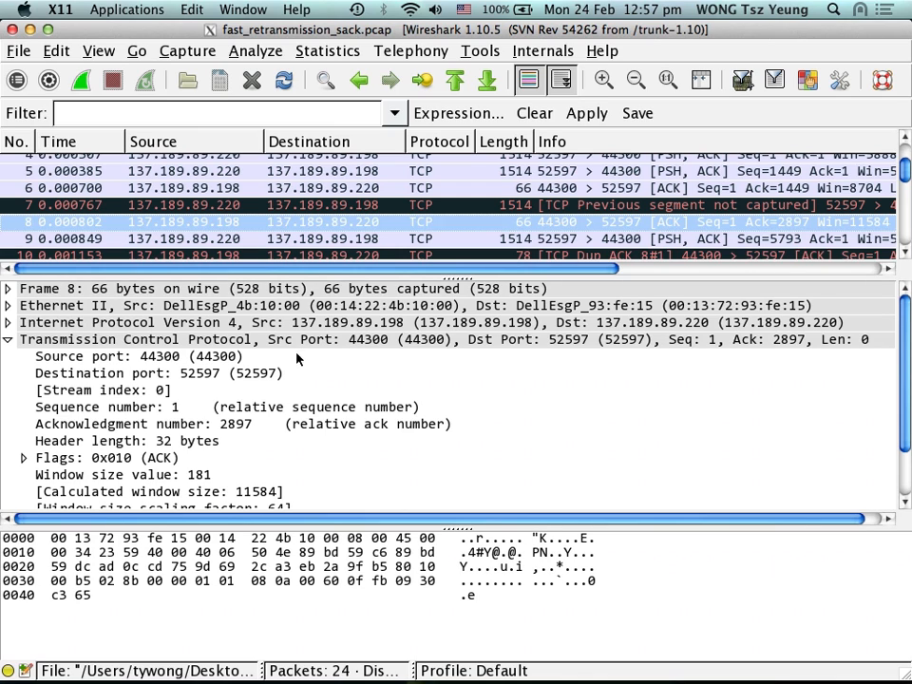
click(250, 424)
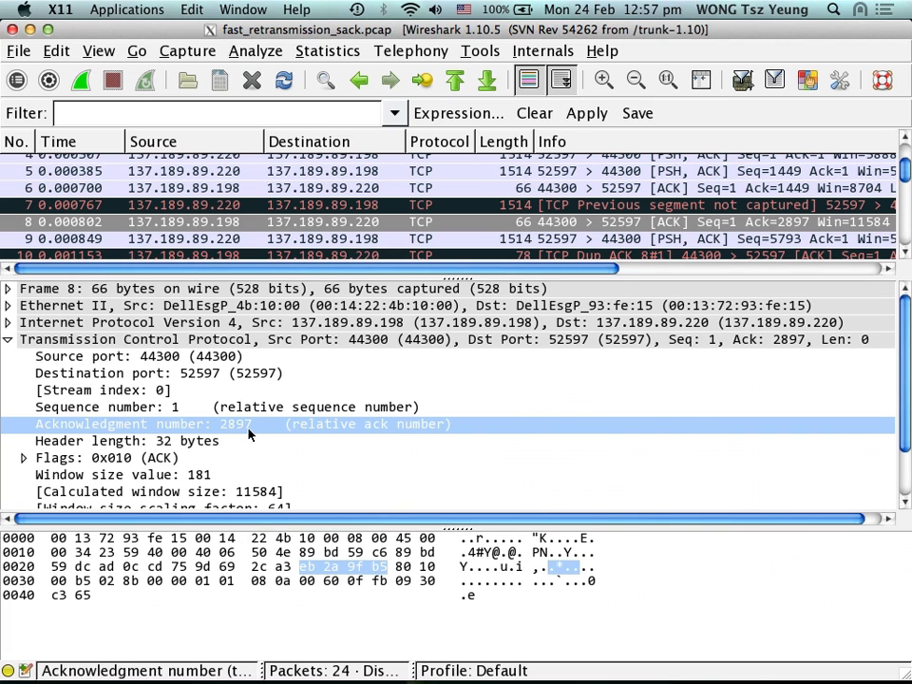
- Switch to Excel and enter "LEN: 0, ACK 2897" in the Server cell of the row below packet 7
key(super+Tab)
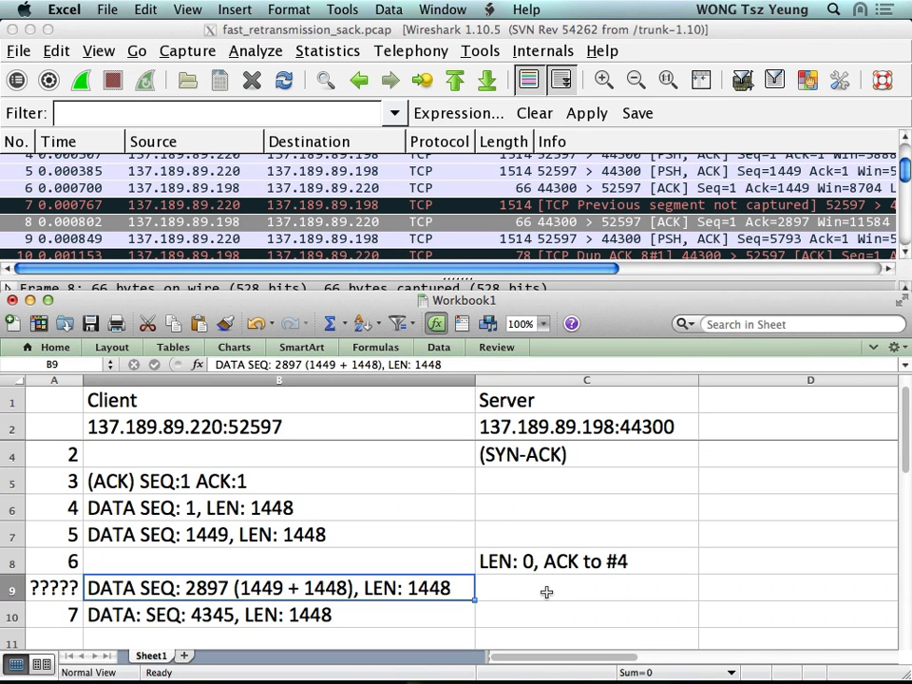
click(530, 633)
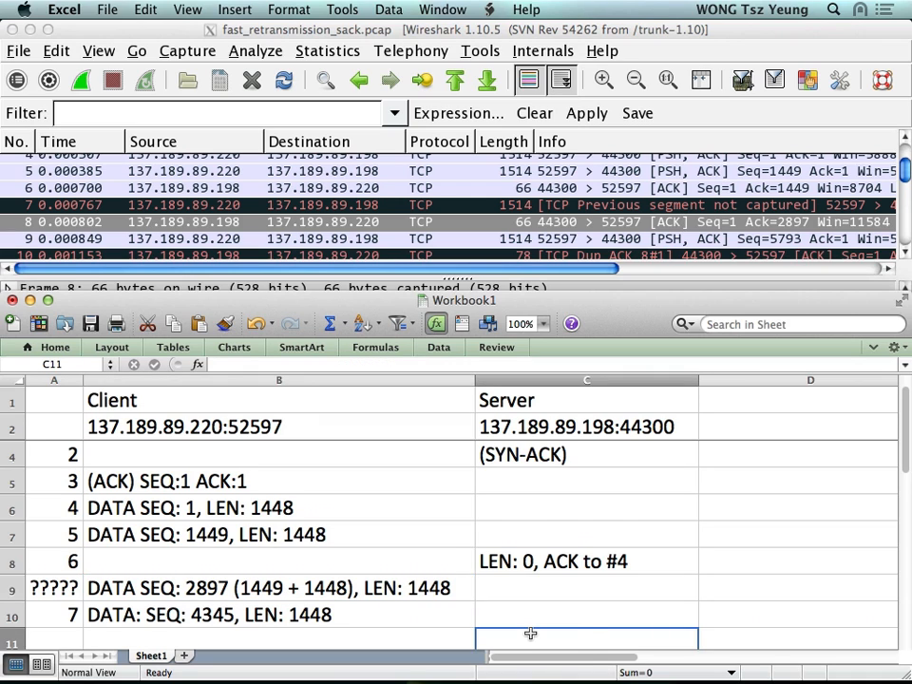
text(LEN: )
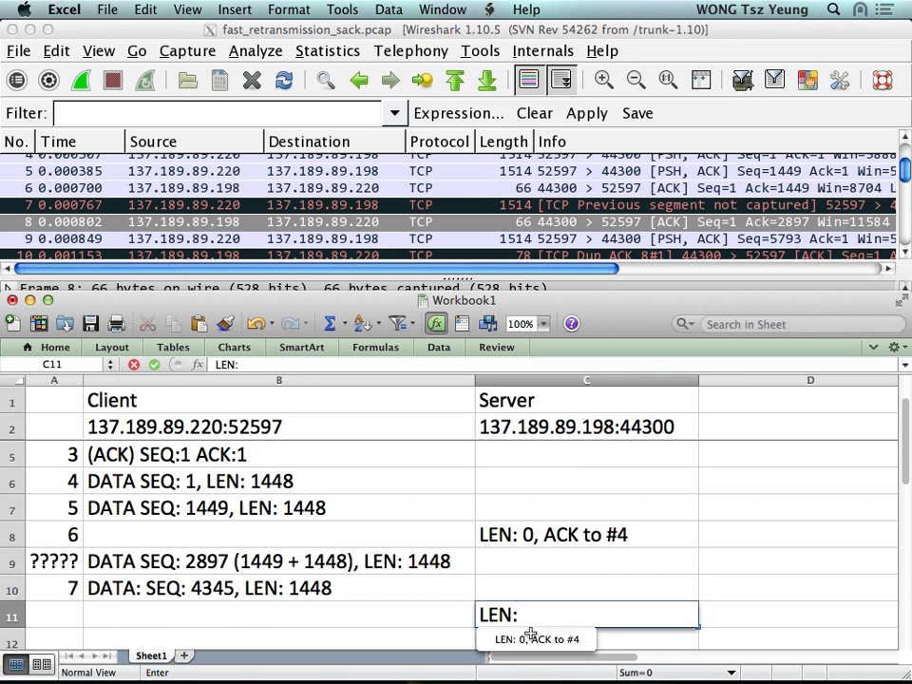
text(0, ACK)
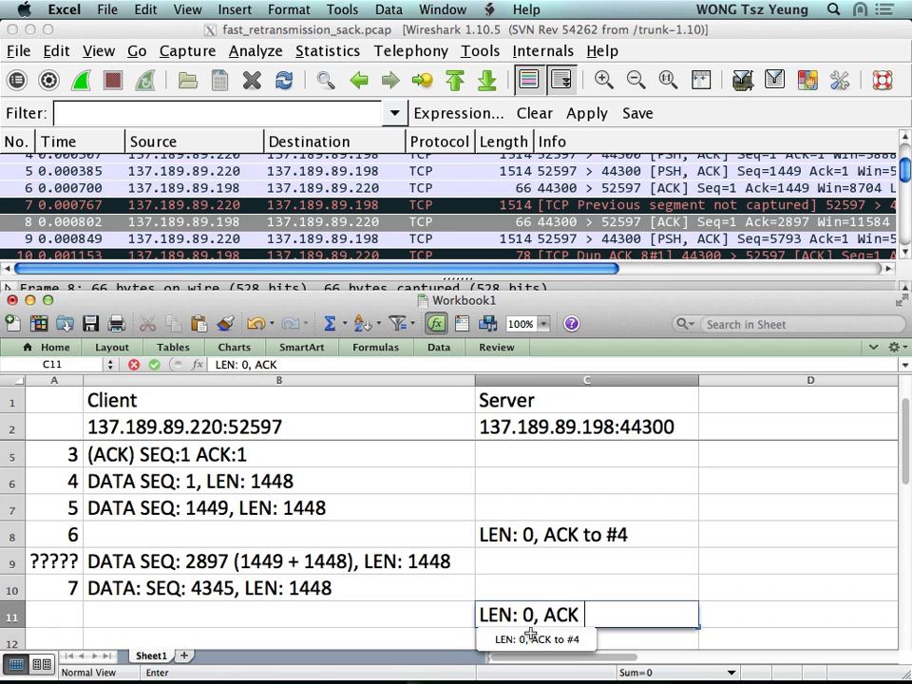
key(super+Tab)
key(super+Tab)
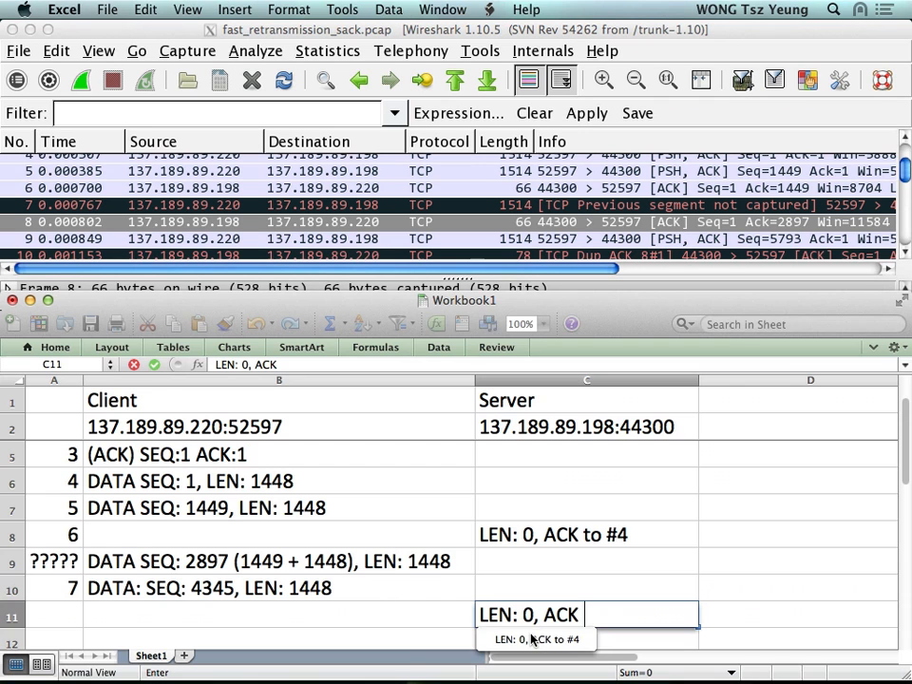
text(2897)
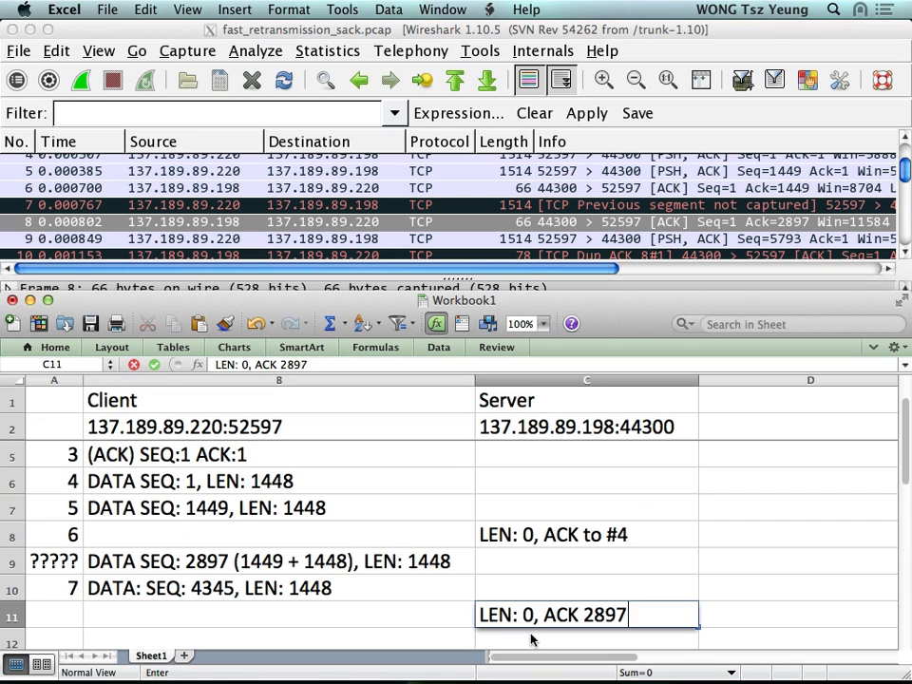
key(Return)
key(Up)
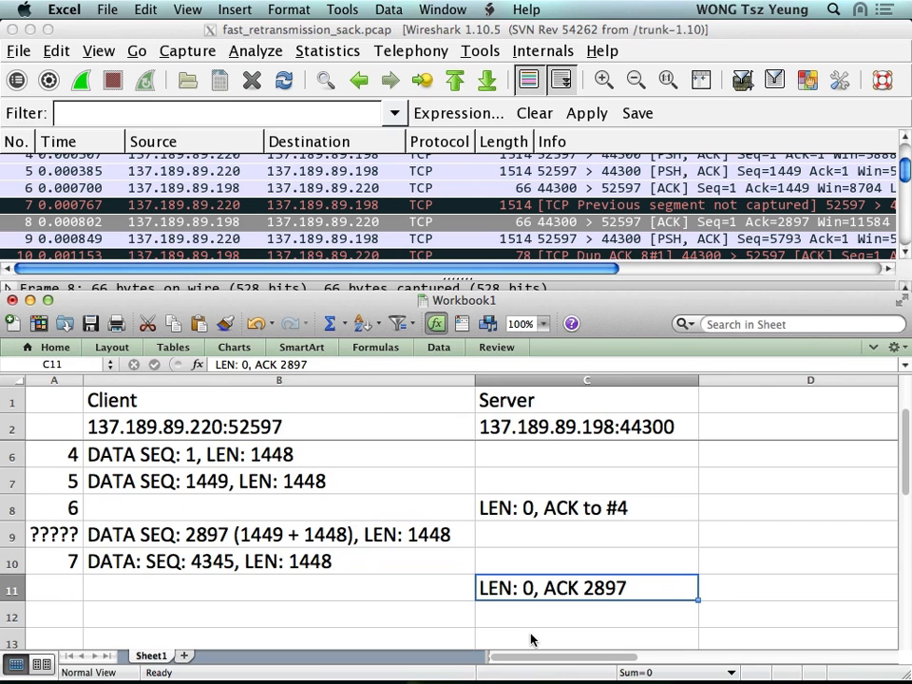
- Enter 8 as the packet number of the "LEN: 0, ACK 2897" row
key(Left)
key(Left)
text(8)
key(Tab)
key(Tab)
- Append " #5" to packet 8's Server entry
double_click(666, 595)
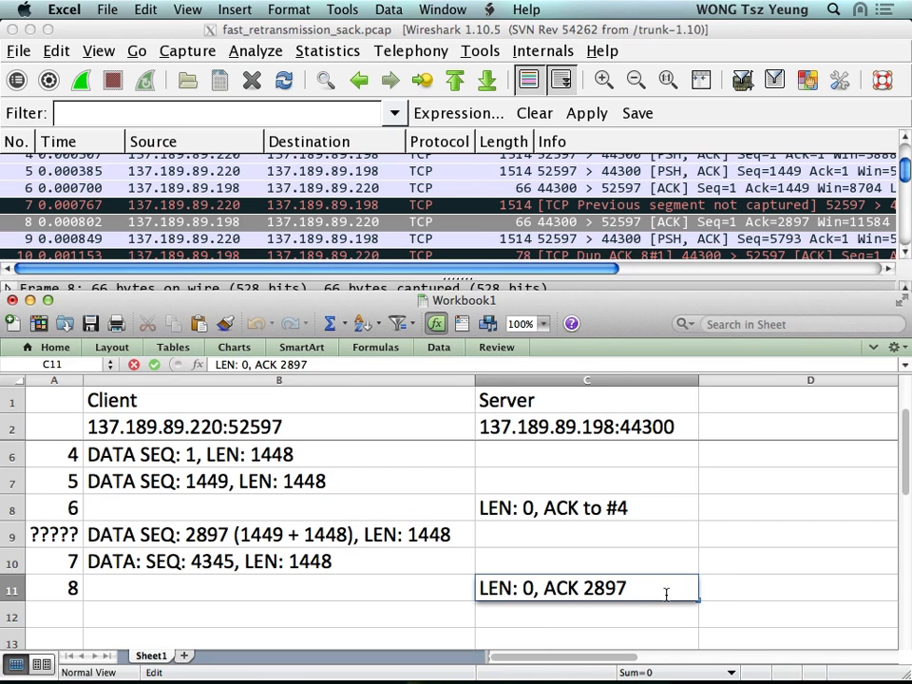
text(n)
key(BackSpace)
text(#7)
key(BackSpace)
text(5)
key(Return)
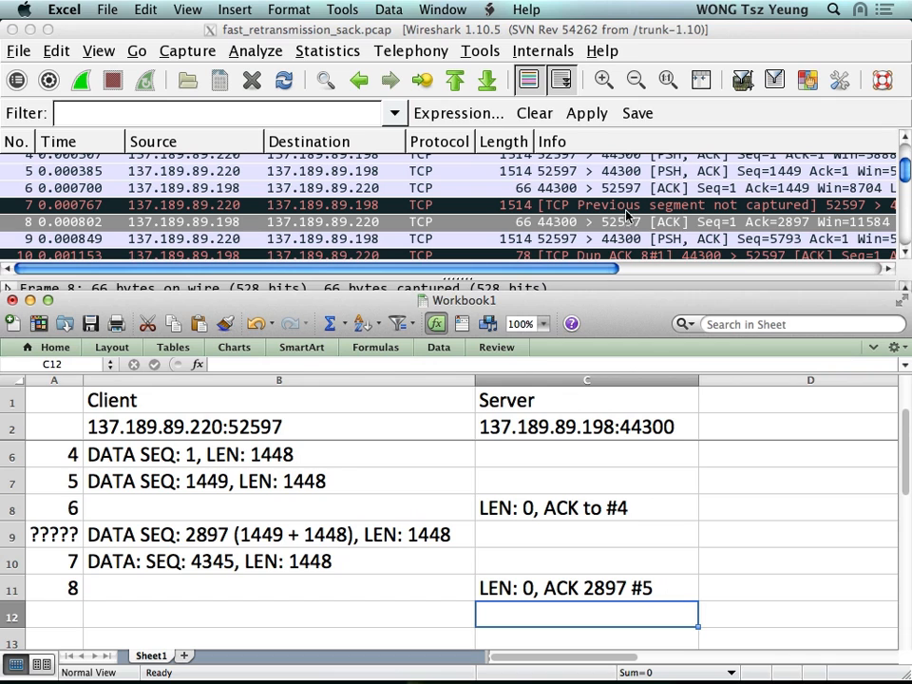
- Select packet 9 in Wireshark, then switch to Excel and enter packet number 9 in cell A13
click(573, 249)
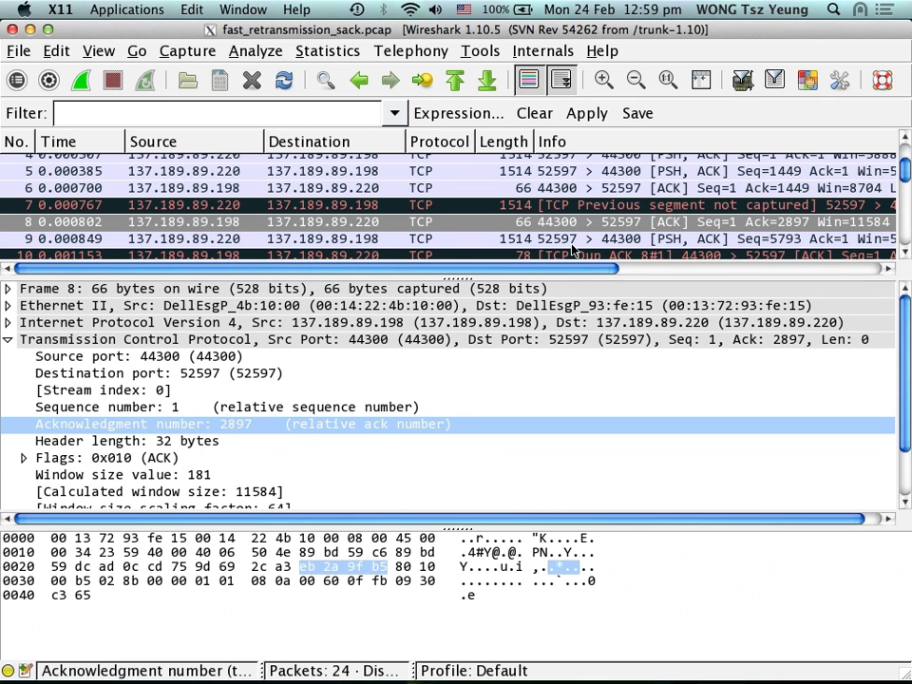
click(573, 241)
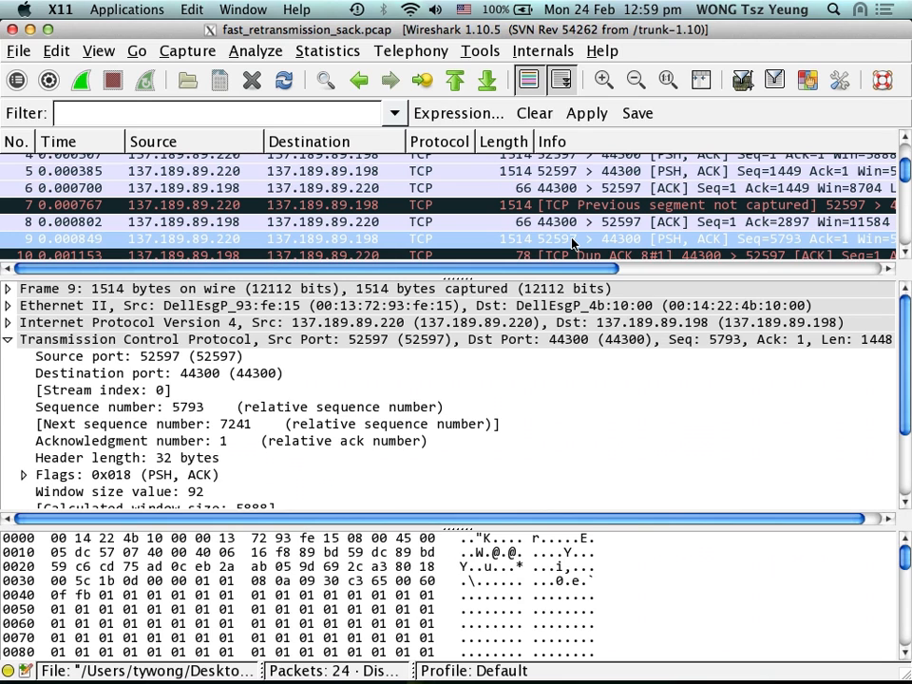
key(super+Tab)
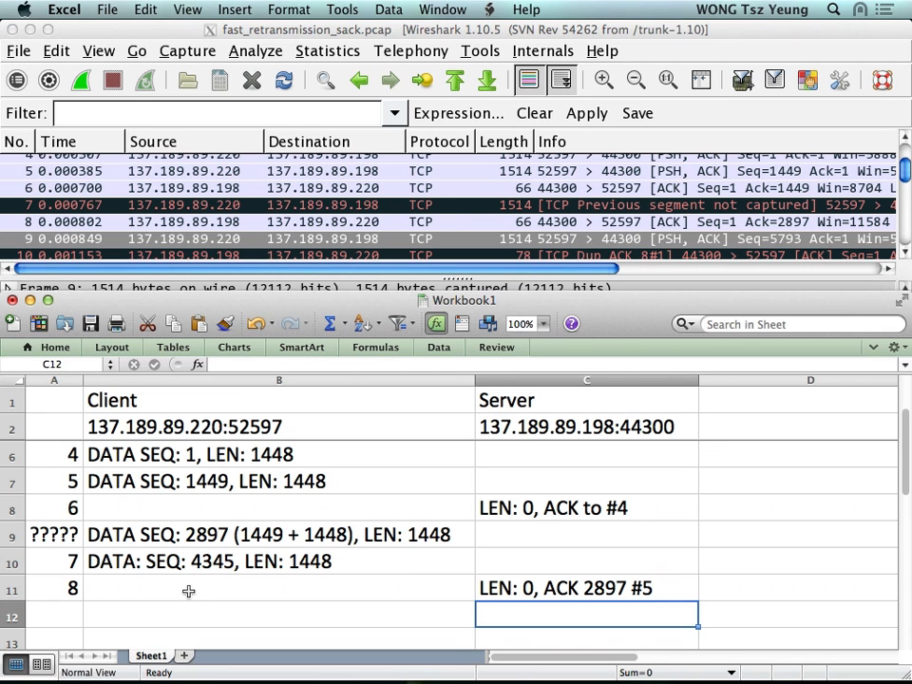
scroll(187, 588, down, 5)
scroll(188, 590, up, 3)
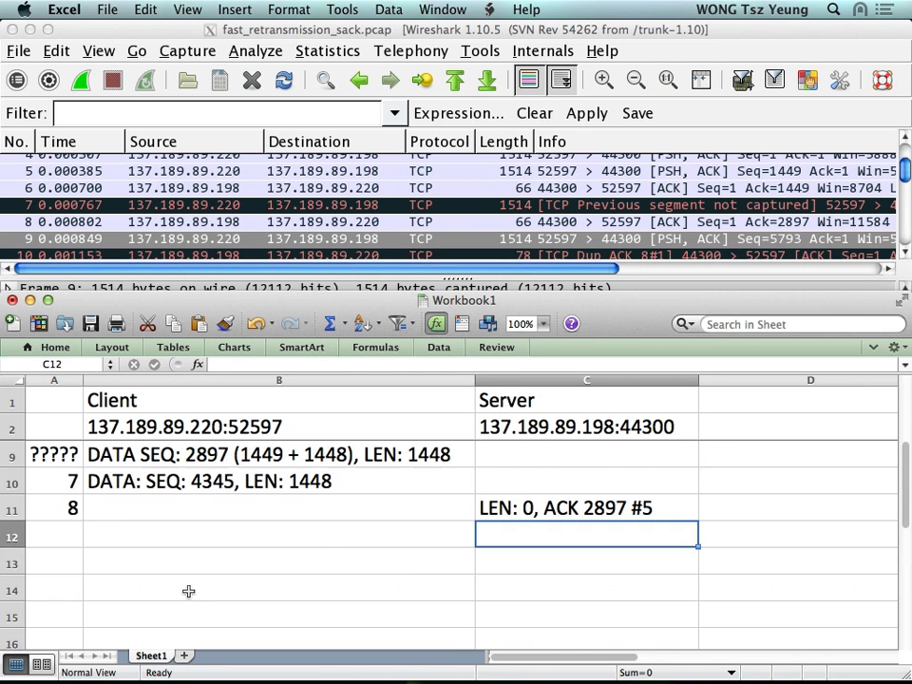
click(78, 564)
text(9)
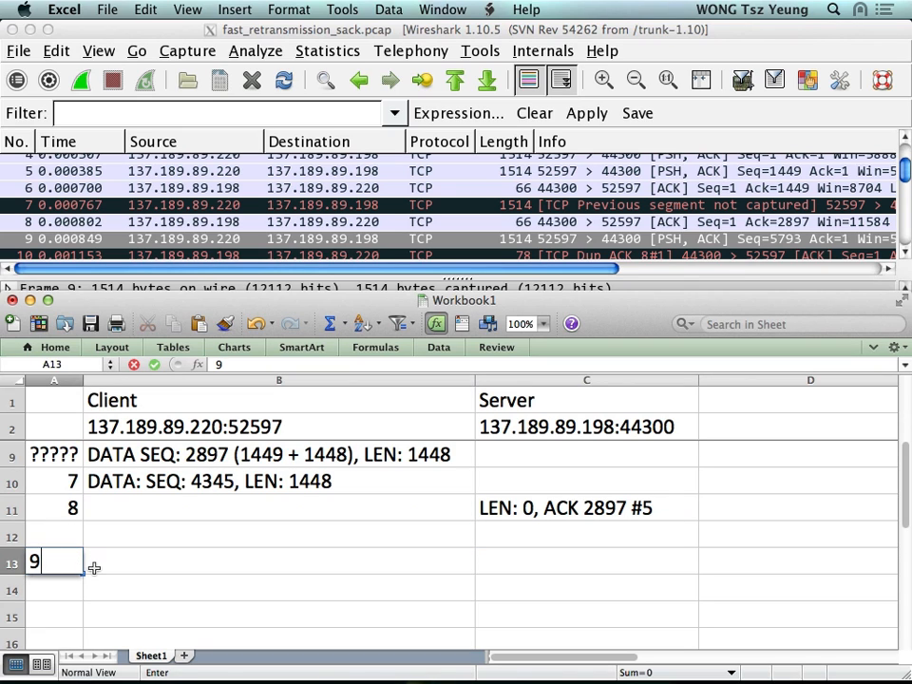
- Enter "DATA: SEQ: 5793, LEN 1448" in packet 9's Client cell, checking the sequence number in Wireshark
click(94, 572)
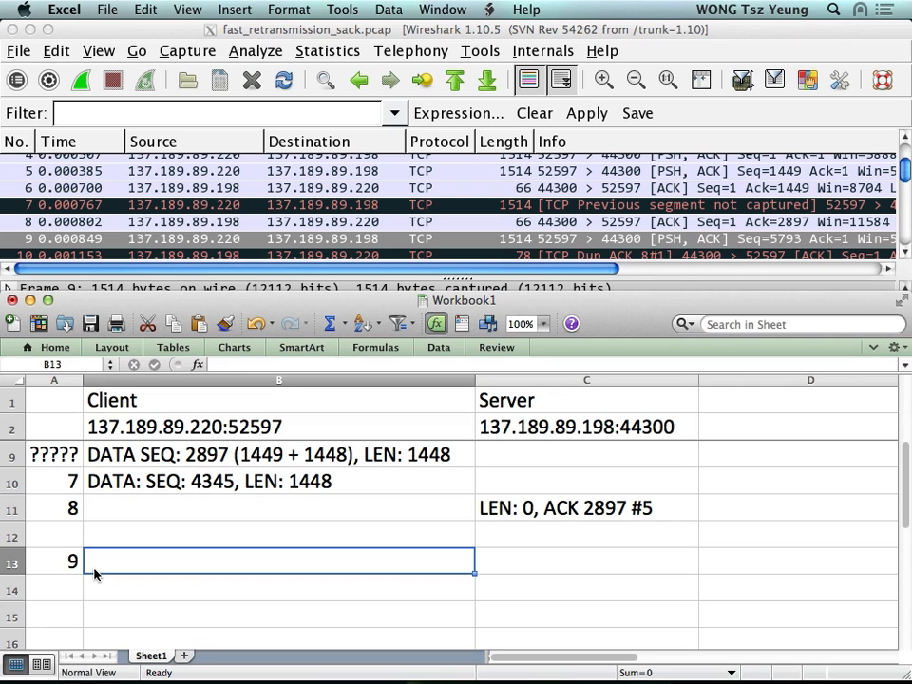
text(Data)
key(BackSpace)
key(BackSpace)
key(BackSpace)
text(ATA)
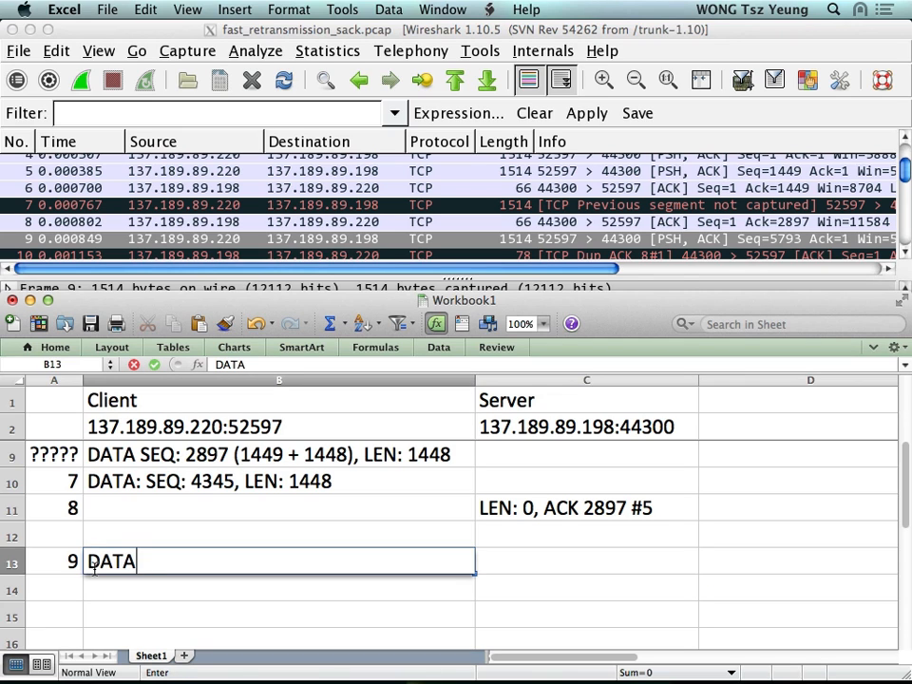
text(: SEQ:)
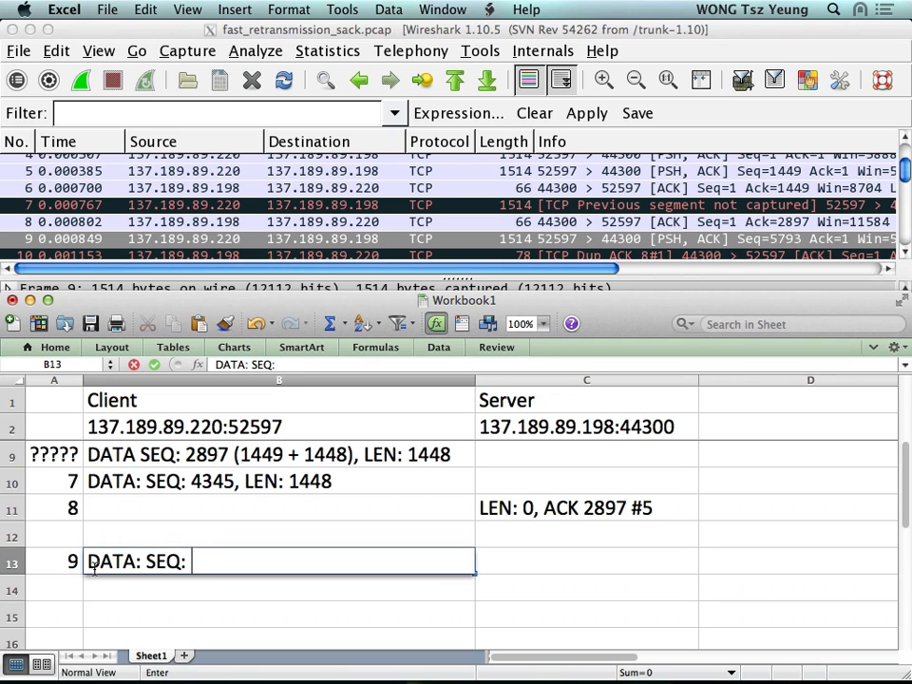
key(super+Tab)
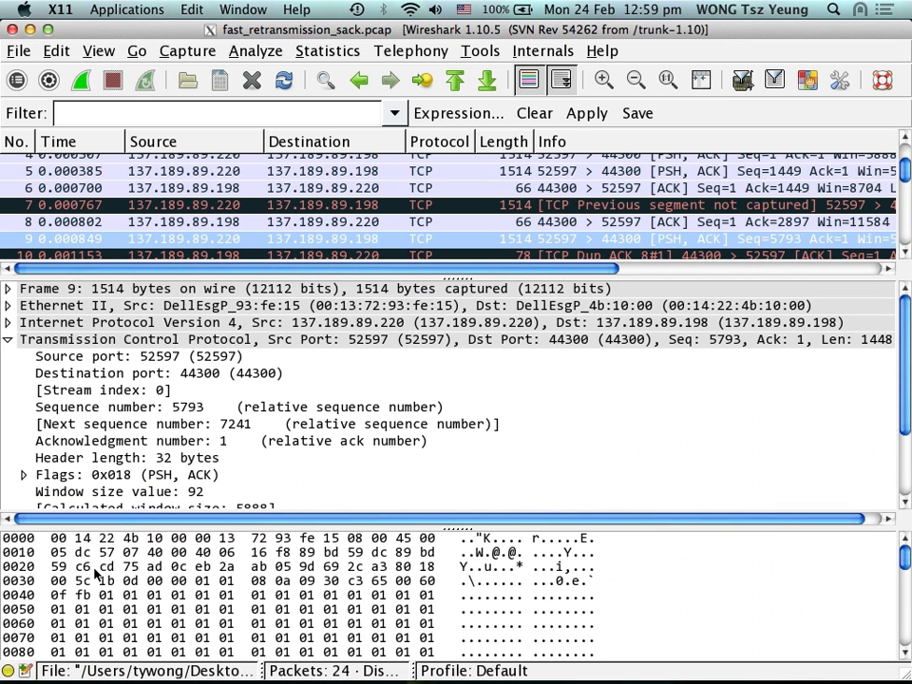
key(super+Tab)
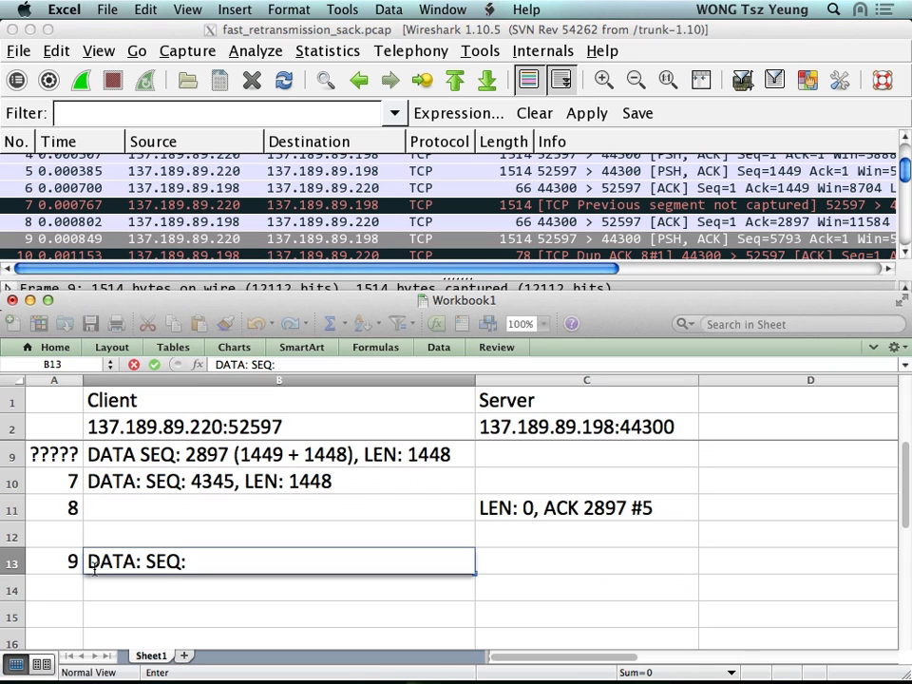
text(579)
text(3)
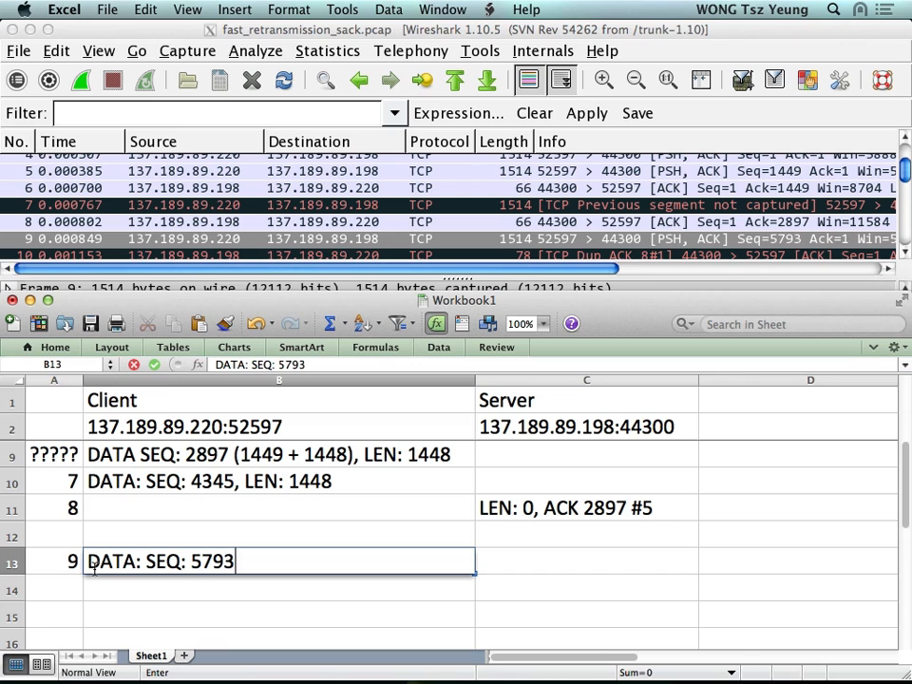
text(, LEN 1448)
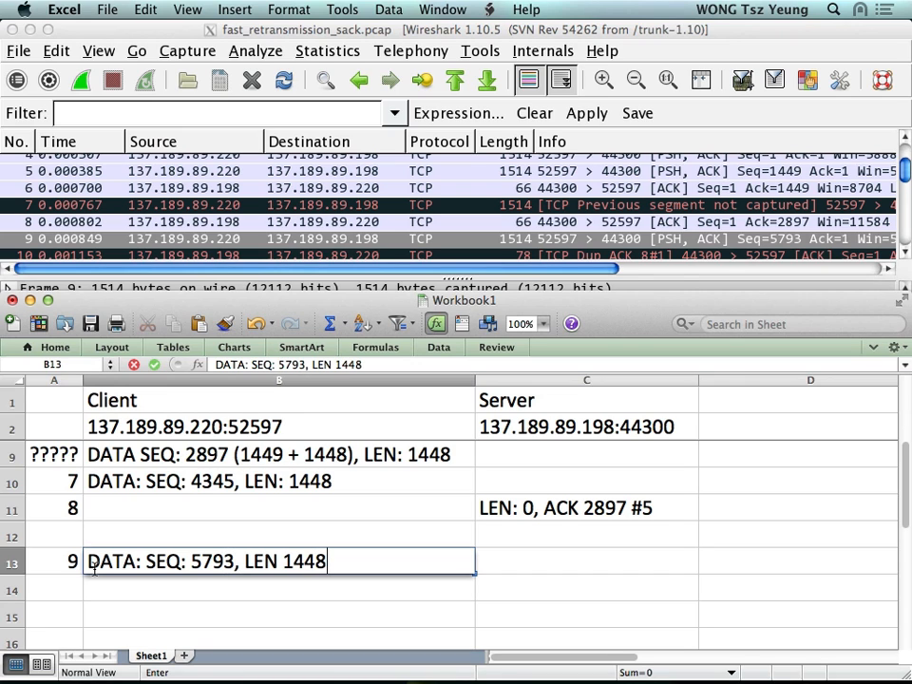
- Commit packet 9's Client entry and switch to Calculator to compute 4345 + 1448 as a check on its sequence number
key(Return)
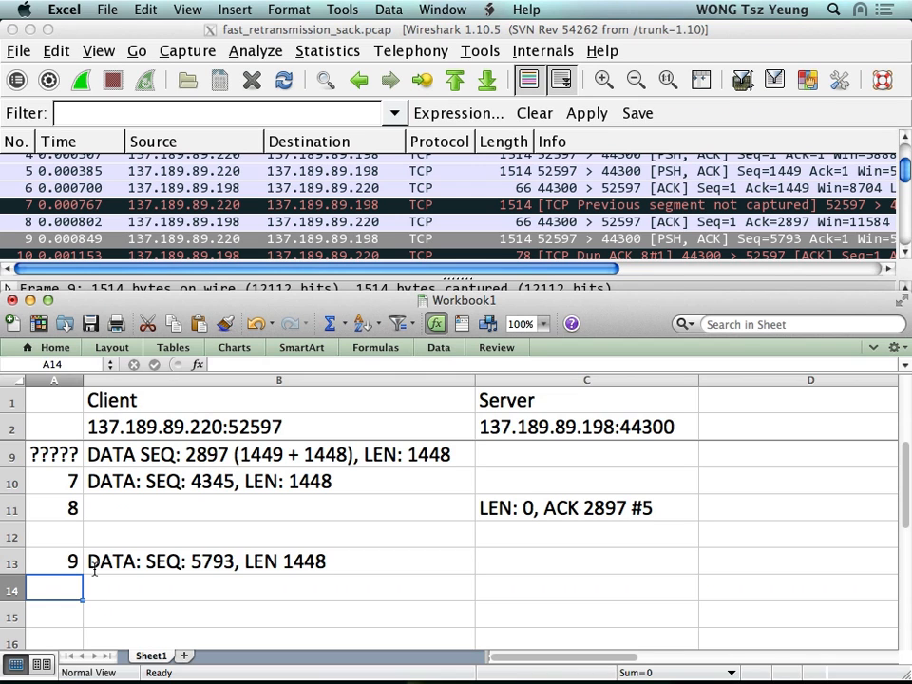
key(super+Tab)
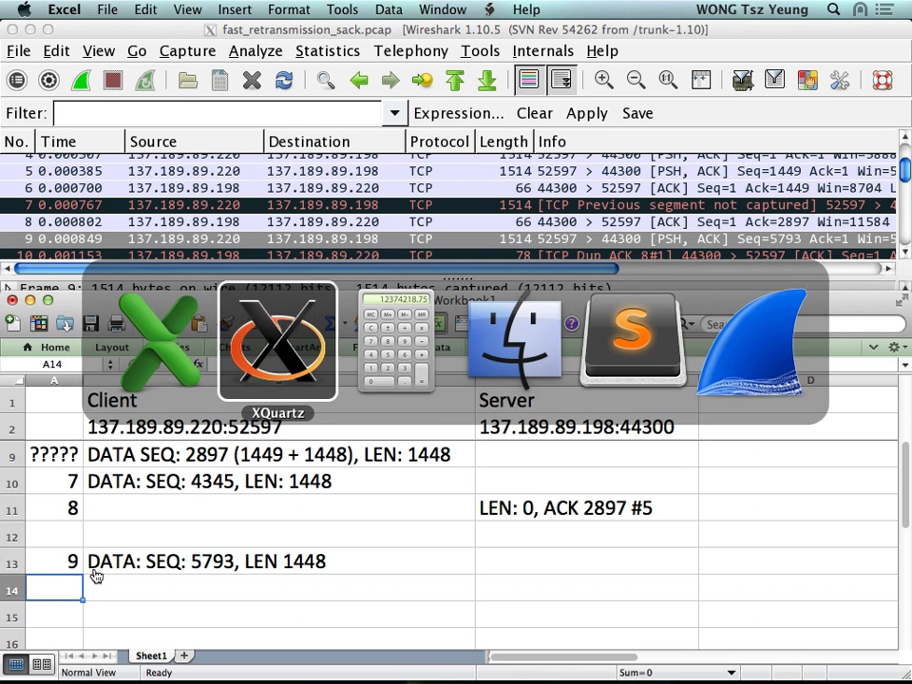
key(super+Tab)
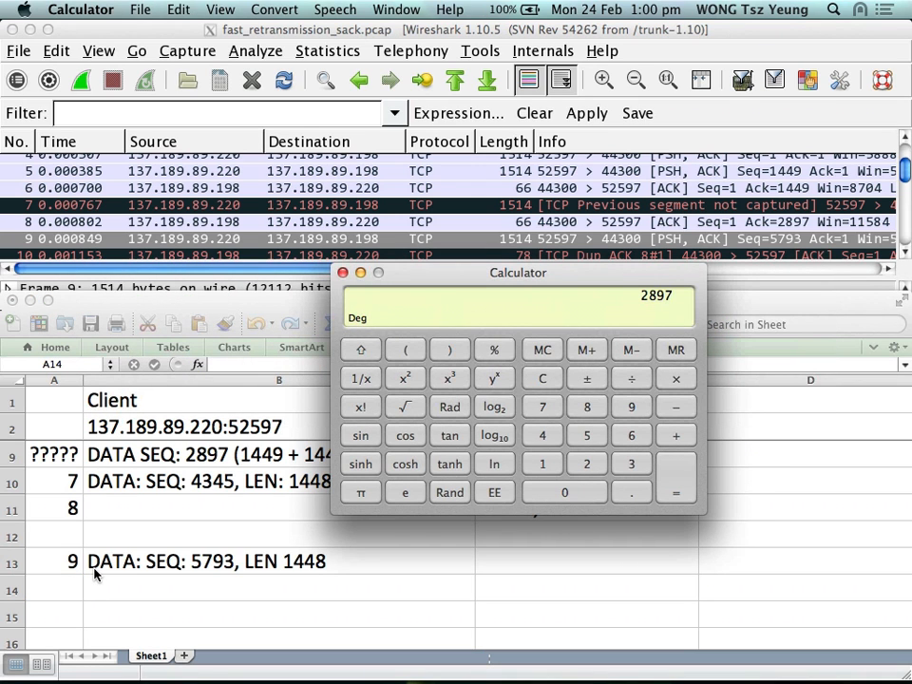
text(4345)
key(plus)
text(1448)
key(Return)
- Return to Excel and enter packet number 10 in cell A14
click(214, 529)
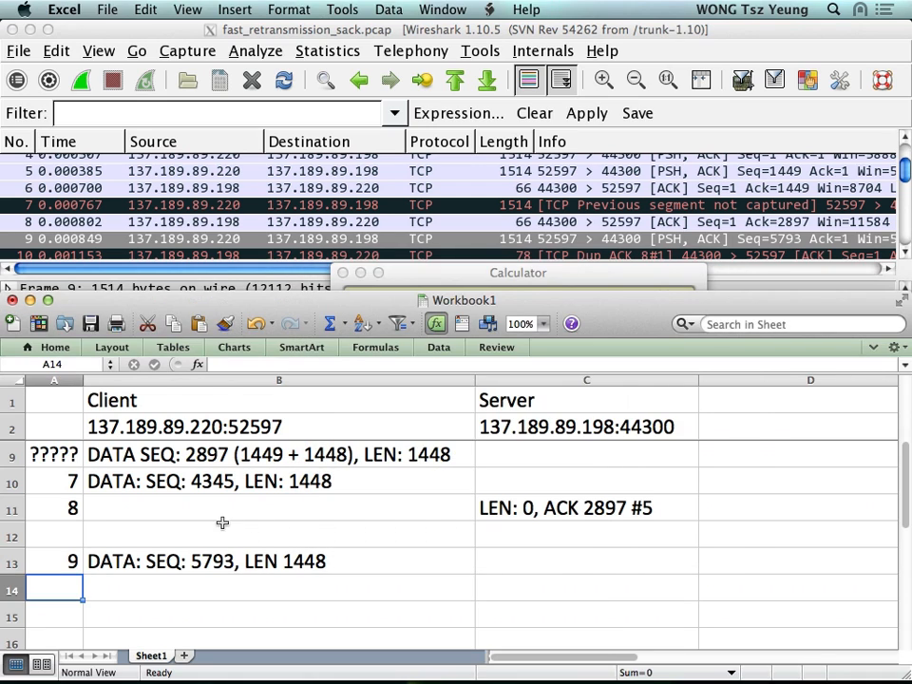
text(10)
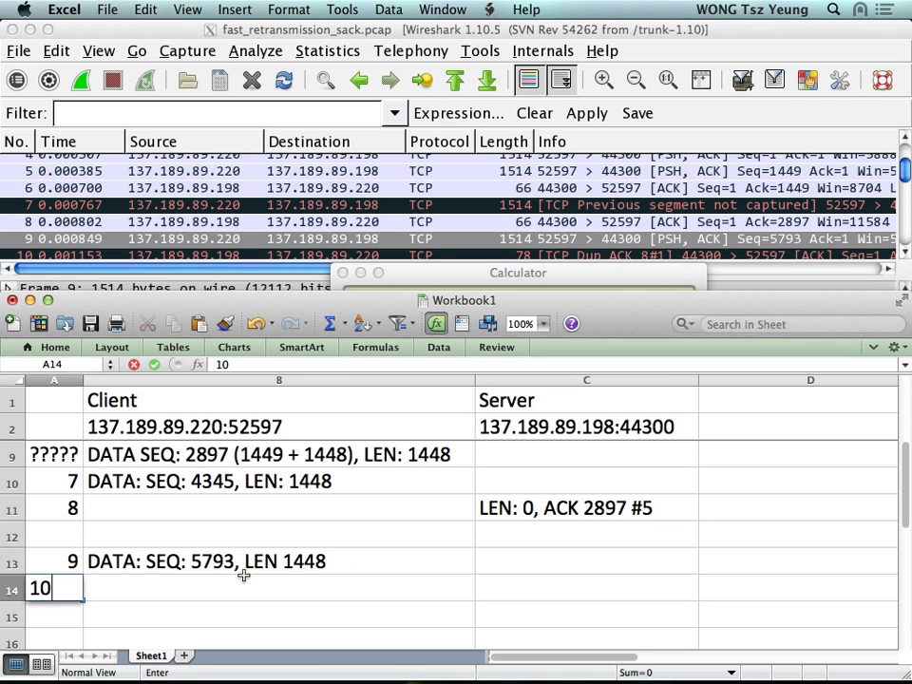
key(Return)
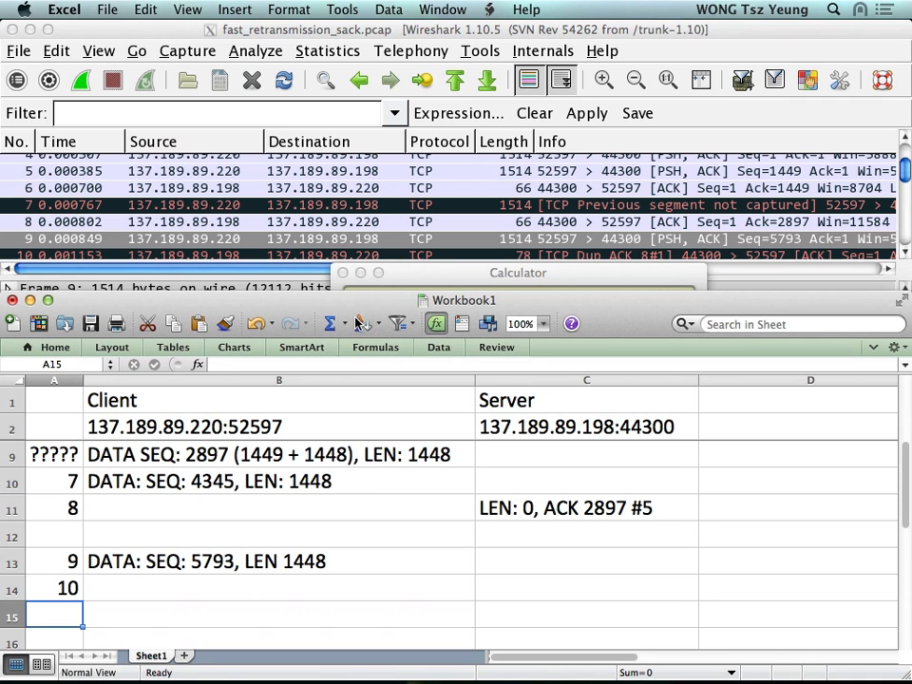
- Switch to Wireshark, select packet 10 and highlight its acknowledgment number in the TCP details
click(382, 259)
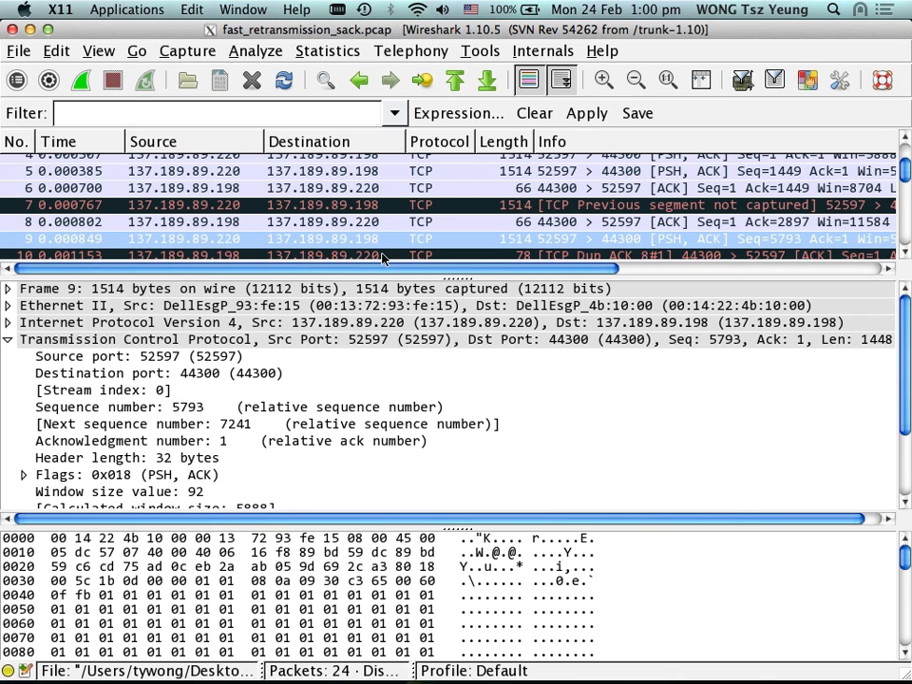
scroll(382, 258, down, 3)
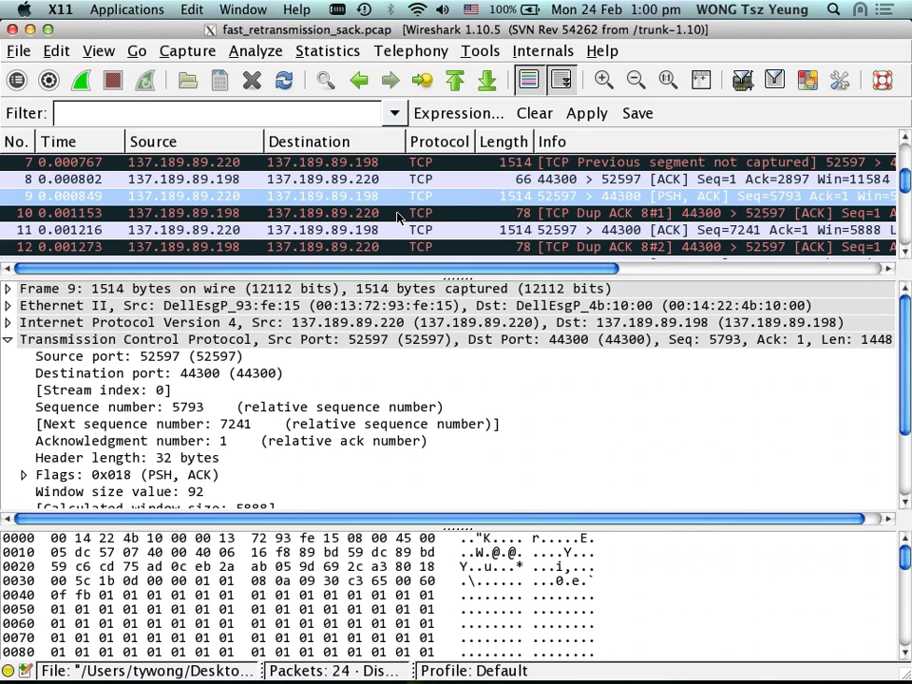
click(399, 219)
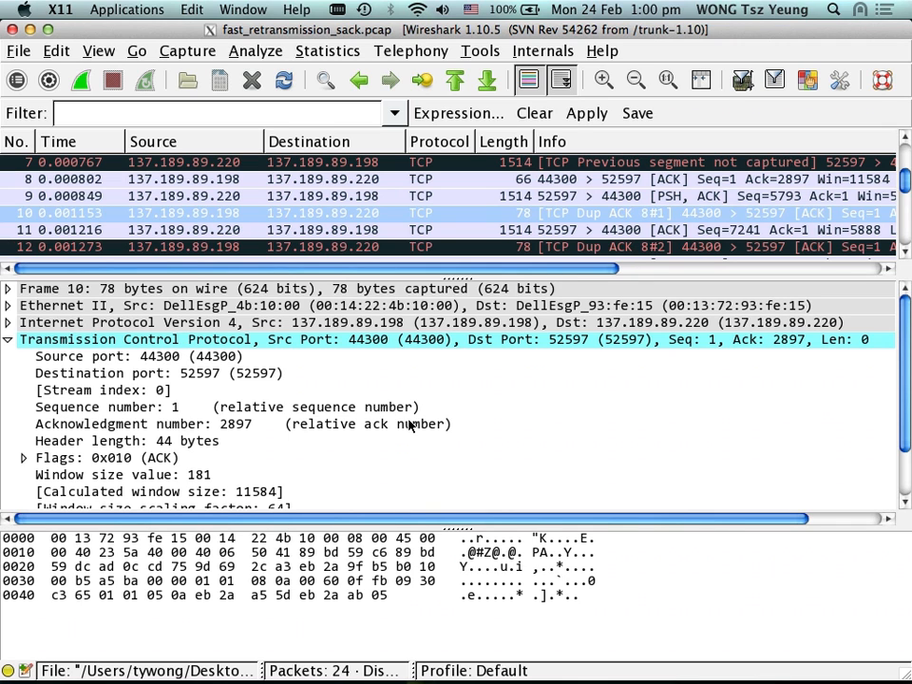
key(super+Tab)
key(super+Tab)
click(240, 426)
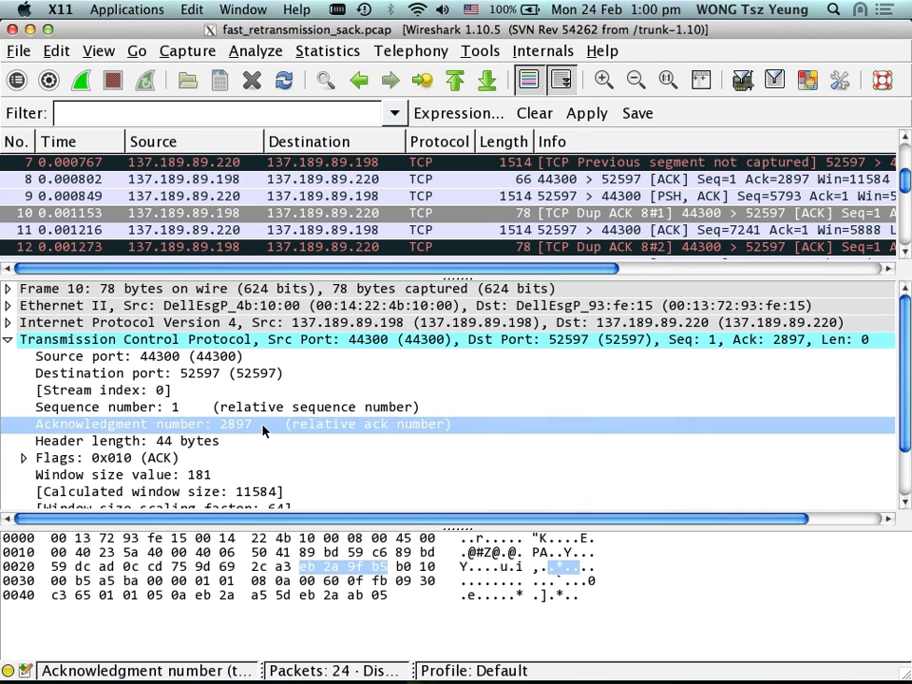
- Switch to Excel and enter "LEN: 0, ACK 2897" in packet 10's Server cell, C14
key(super+Tab)
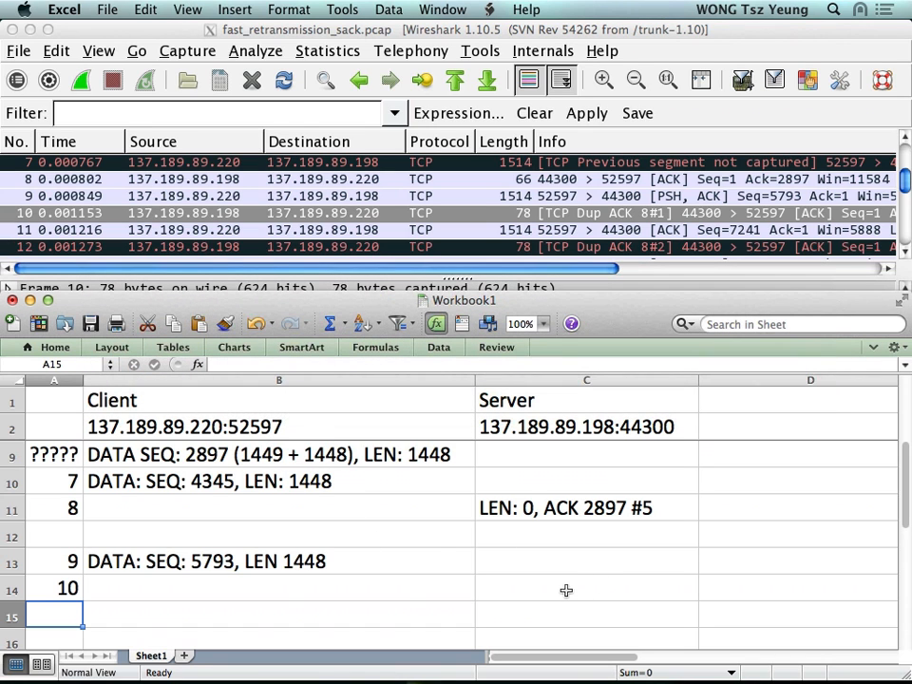
click(567, 590)
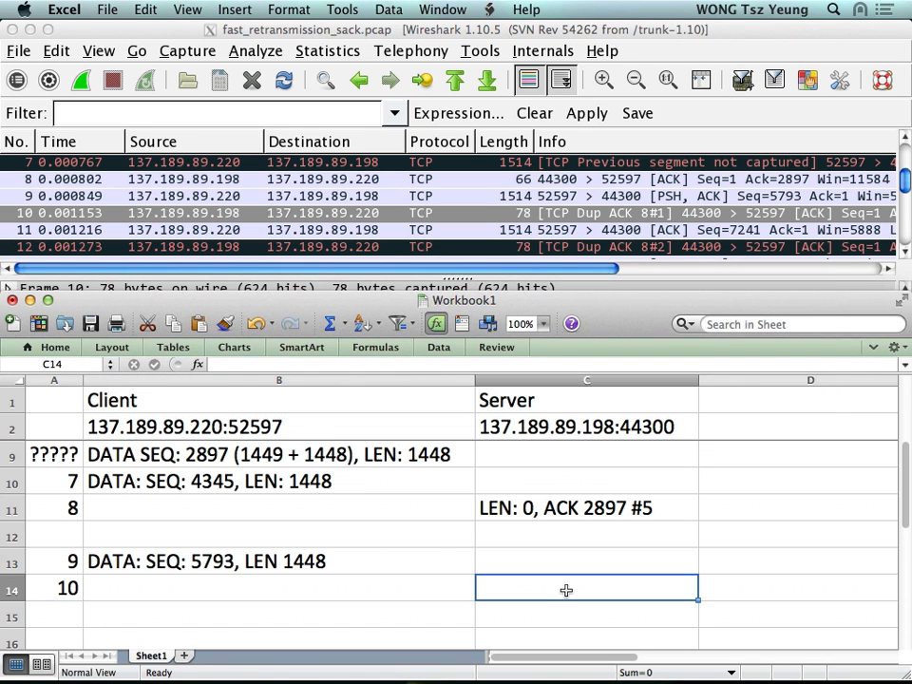
text(LEN: 0)
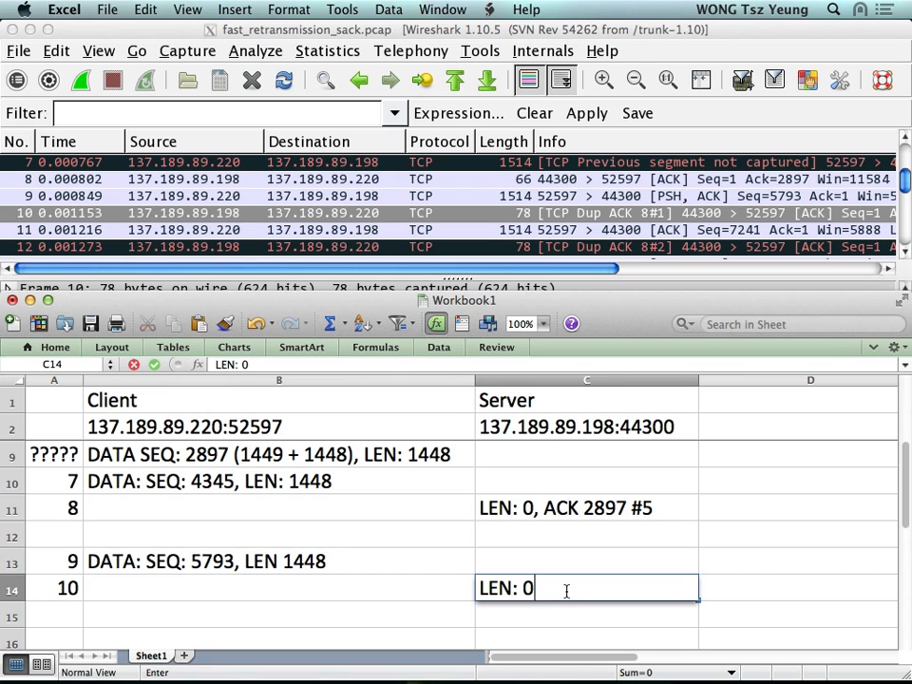
text(, ACK 2897)
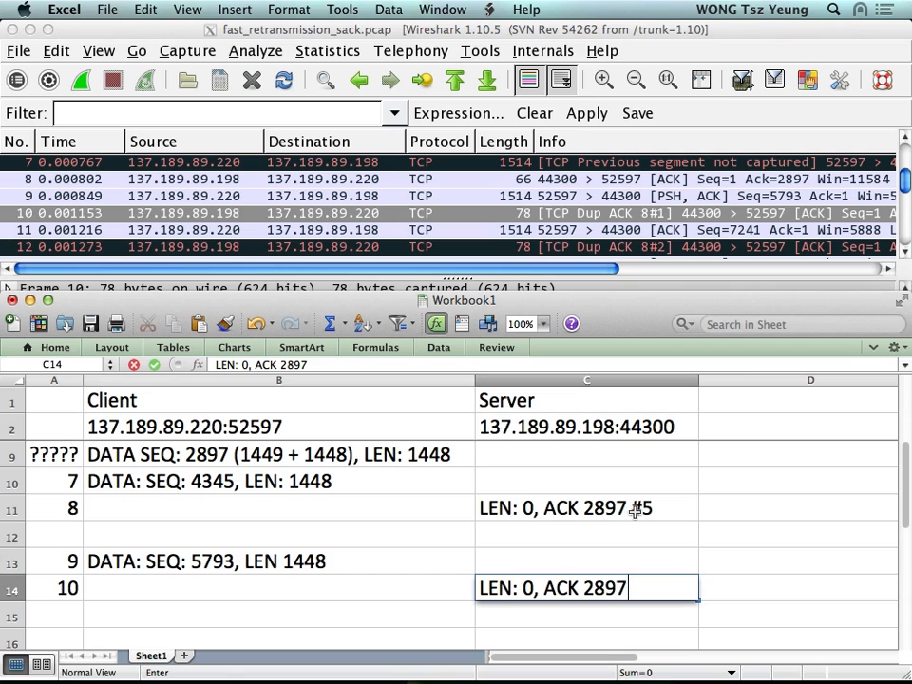
- Change the ending of packet 8's Server entry to "(to #5)", and select packet 10's Server cell
click(634, 511)
double_click(635, 510)
text((to)
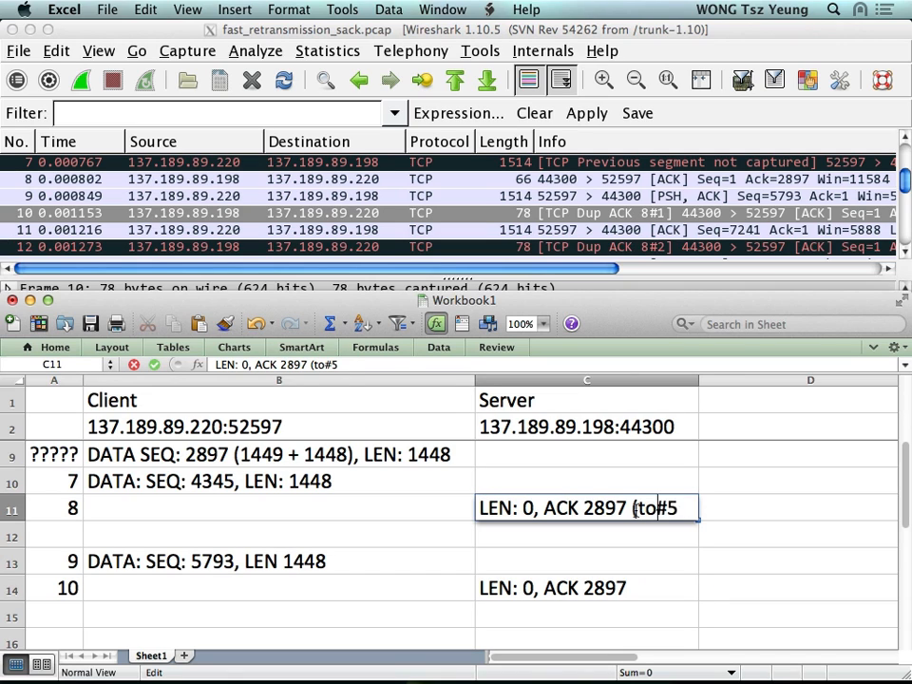
key(Right)
key(Right)
text())
key(Return)
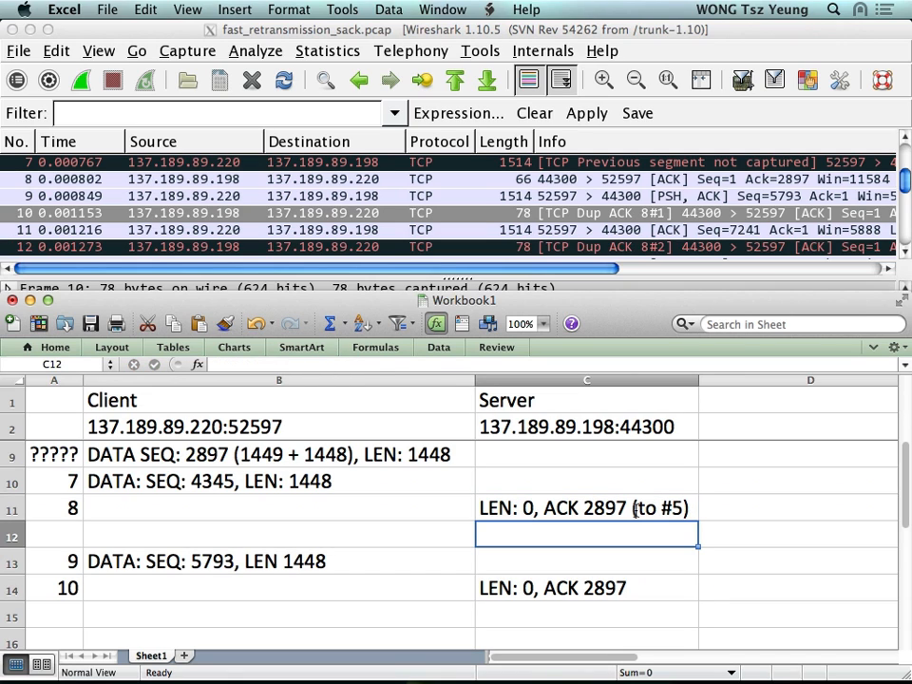
click(654, 592)
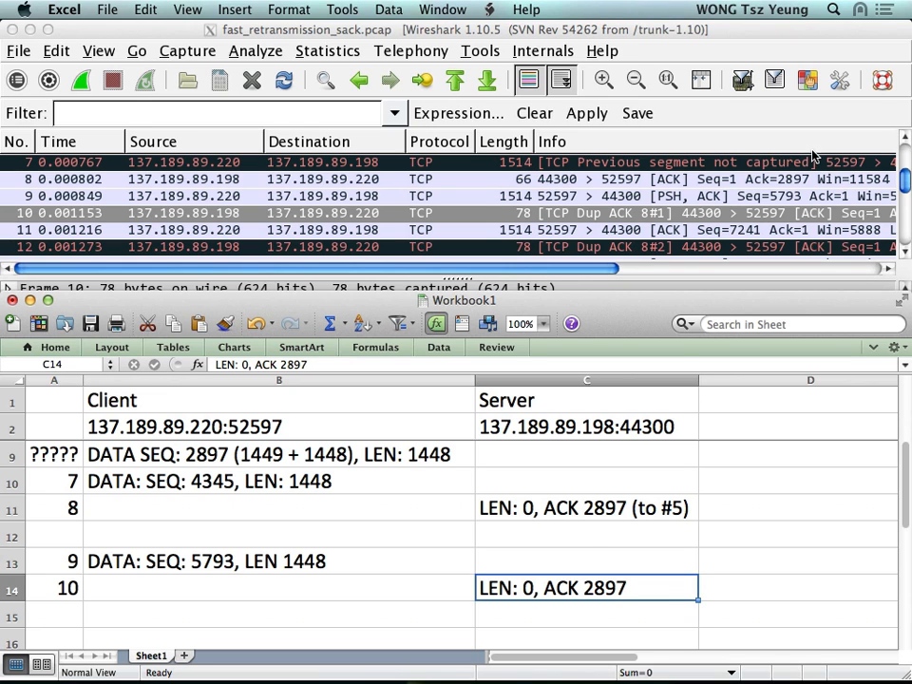
- Switch to the Finder desktop and move Getting_MEAN_v3_MEAP.pdf off the overlapping 04.login_session.pdf to a free spot
click(732, 57)
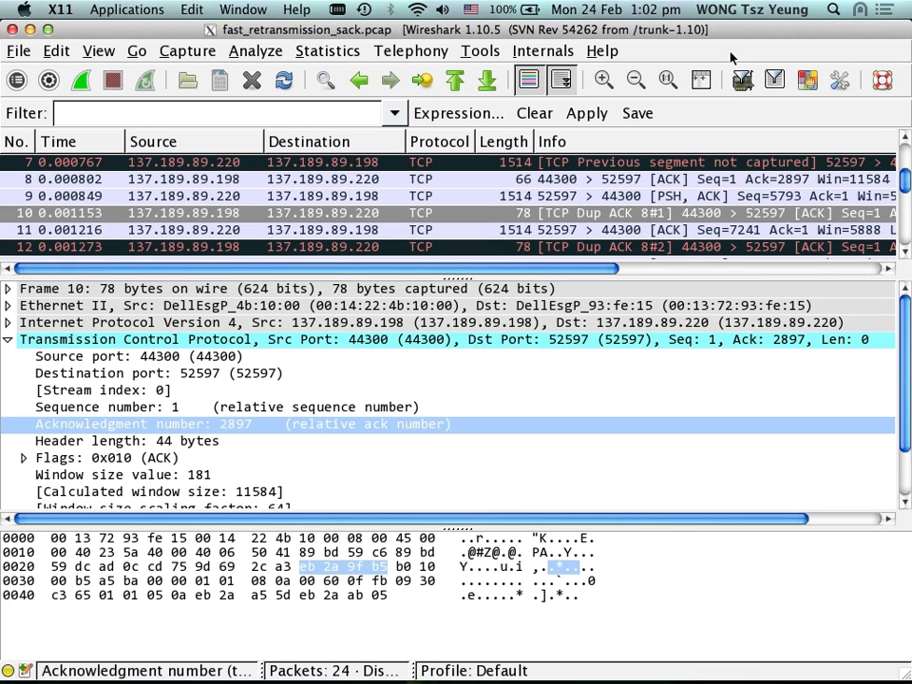
key(ctrl+Right)
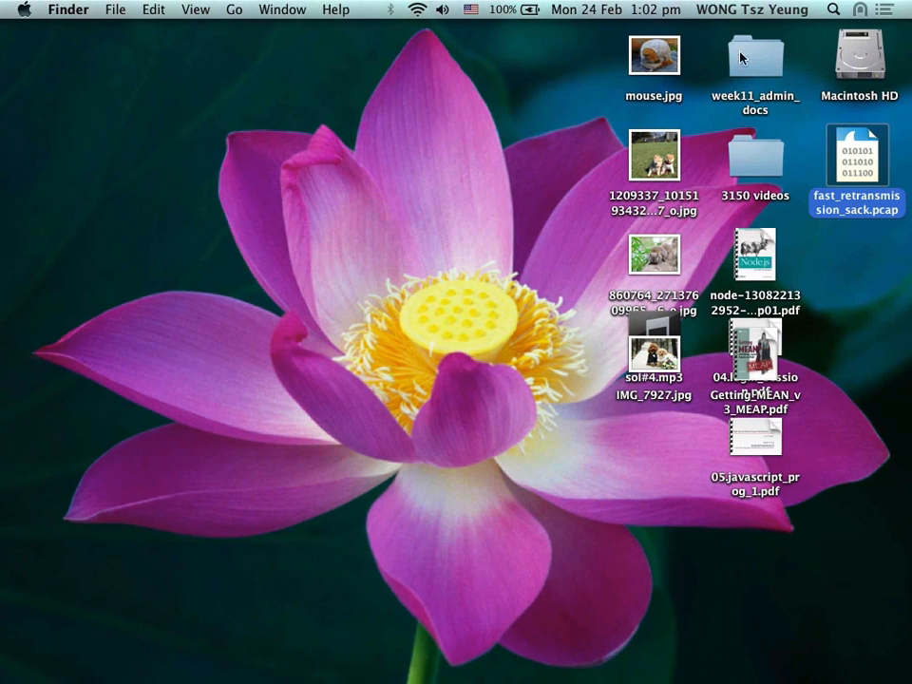
drag(747, 384, 851, 387)
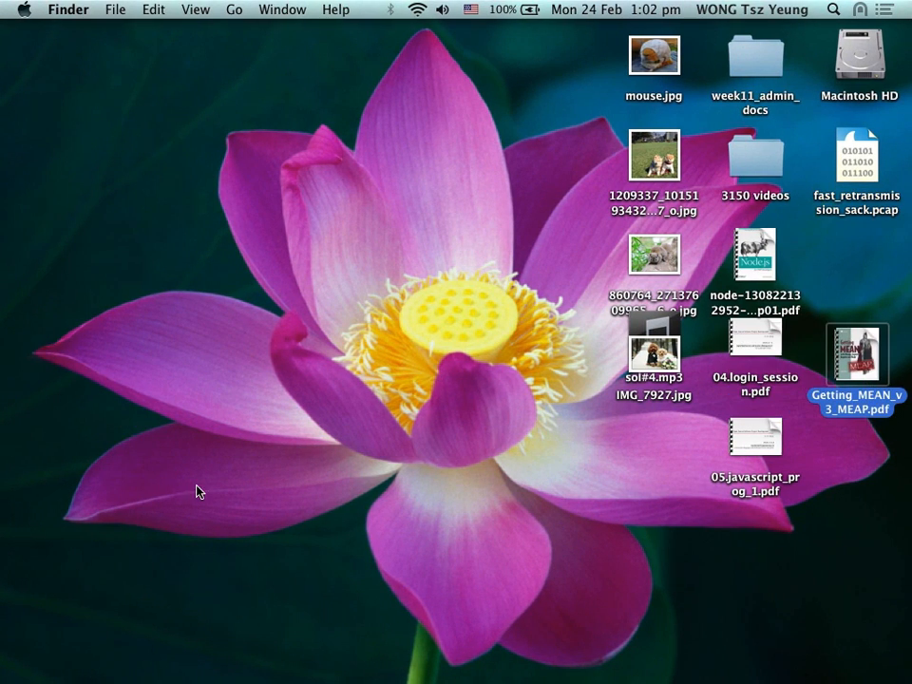
key(super+space)
key(Escape)
click(310, 234)
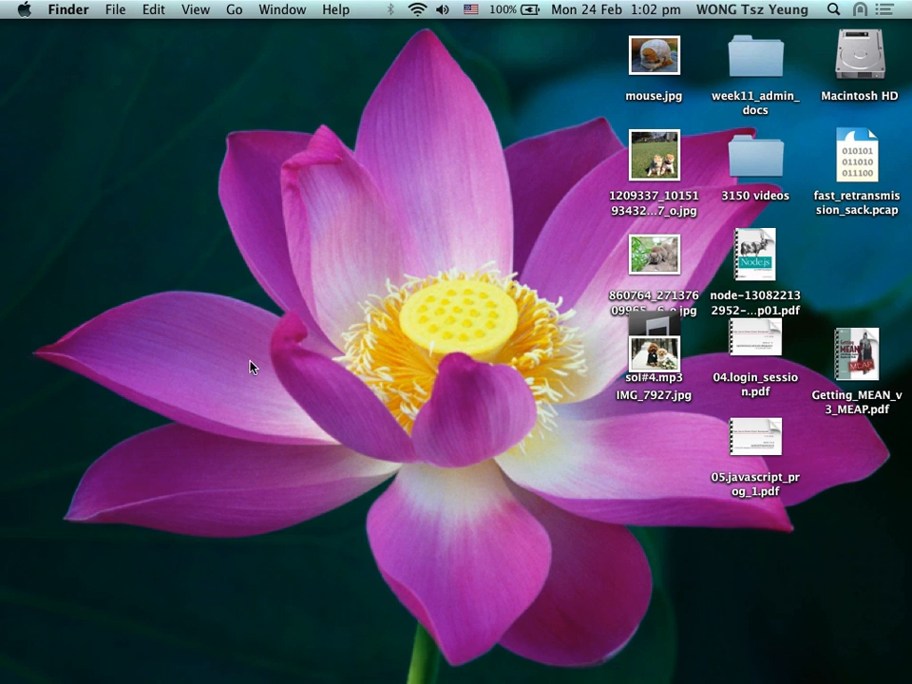
- Open chapter3_part2.pdf from the Dropbox folder 4430/linux/lecture_notes
click(94, 652)
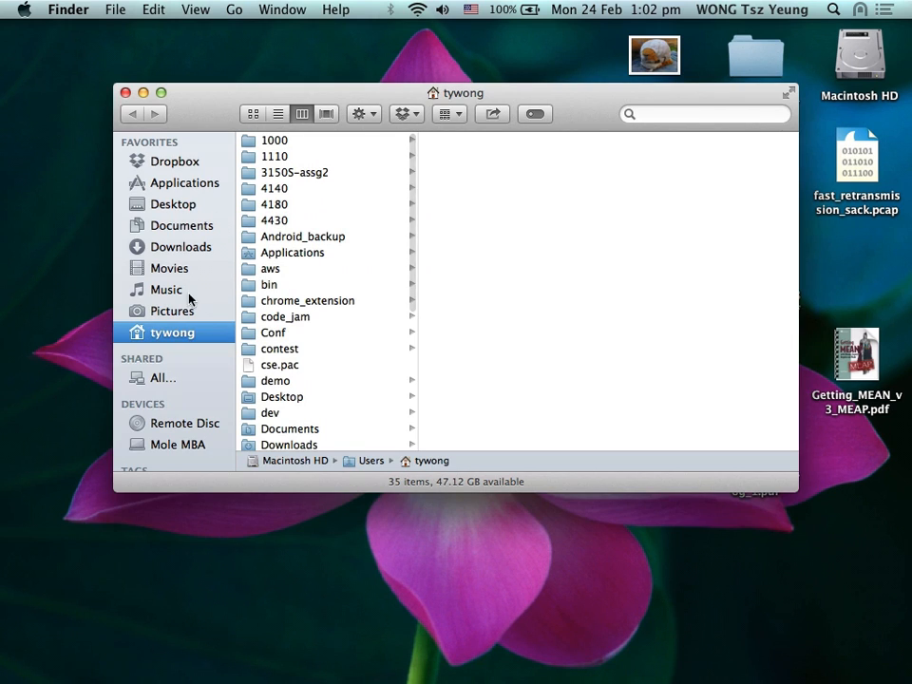
click(186, 162)
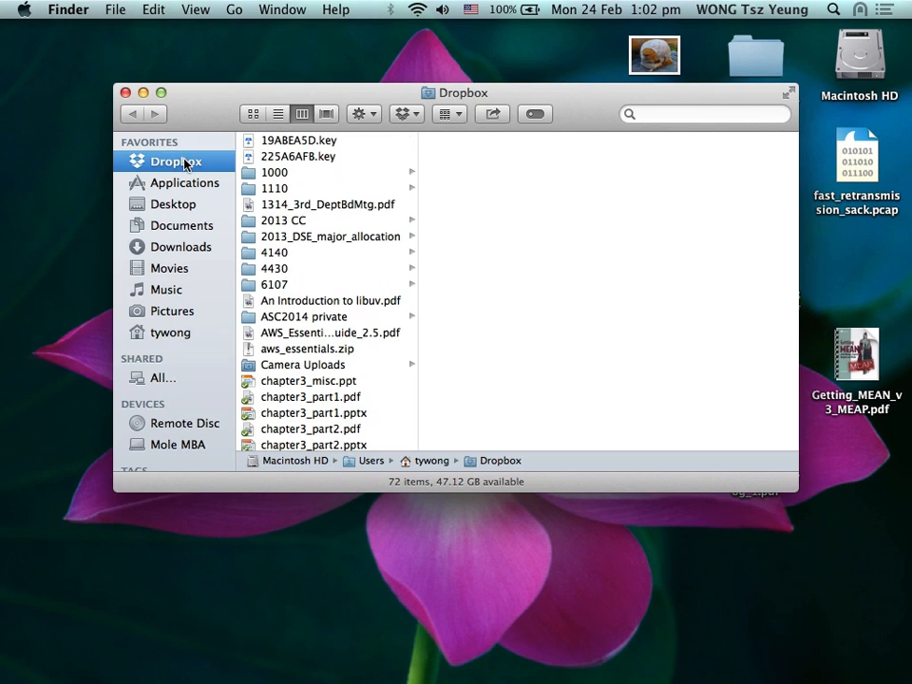
click(278, 269)
click(461, 252)
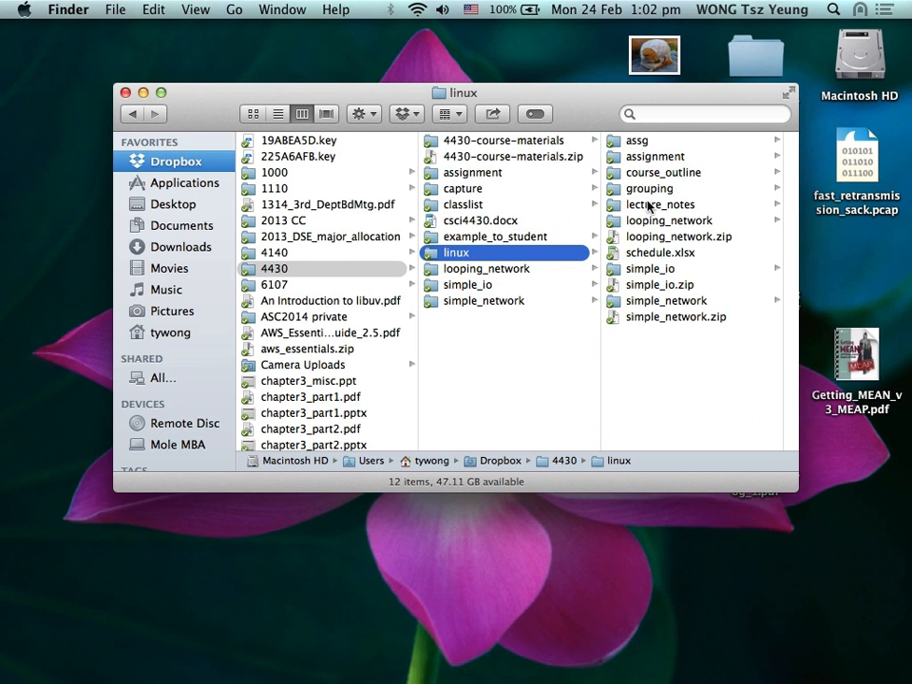
click(668, 210)
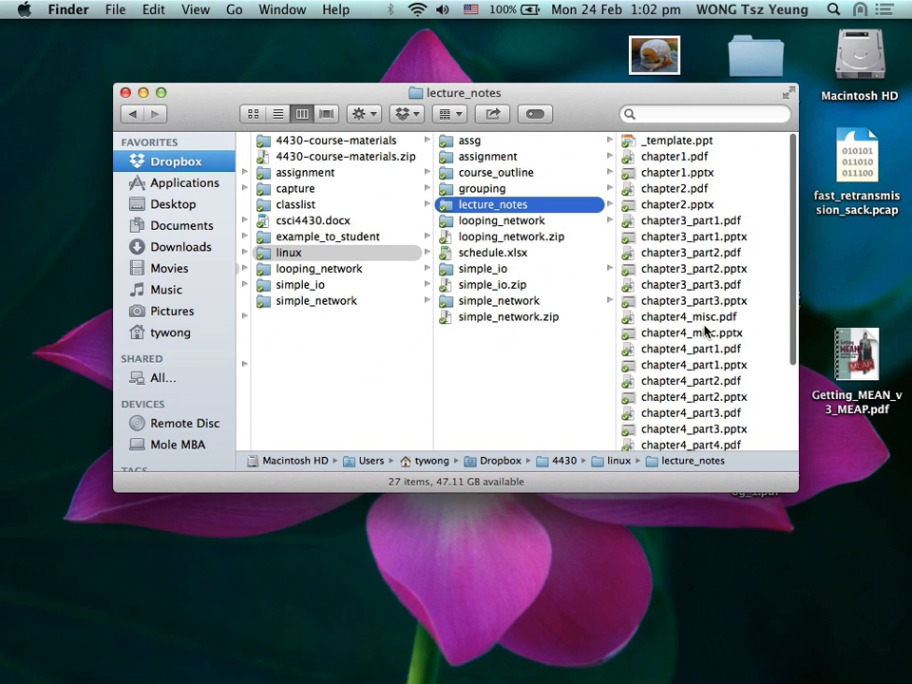
double_click(708, 263)
- Look through the lecture slides for the page 23 example of how SACK reports received bytes in the TCP option
scroll(447, 530, down, 6)
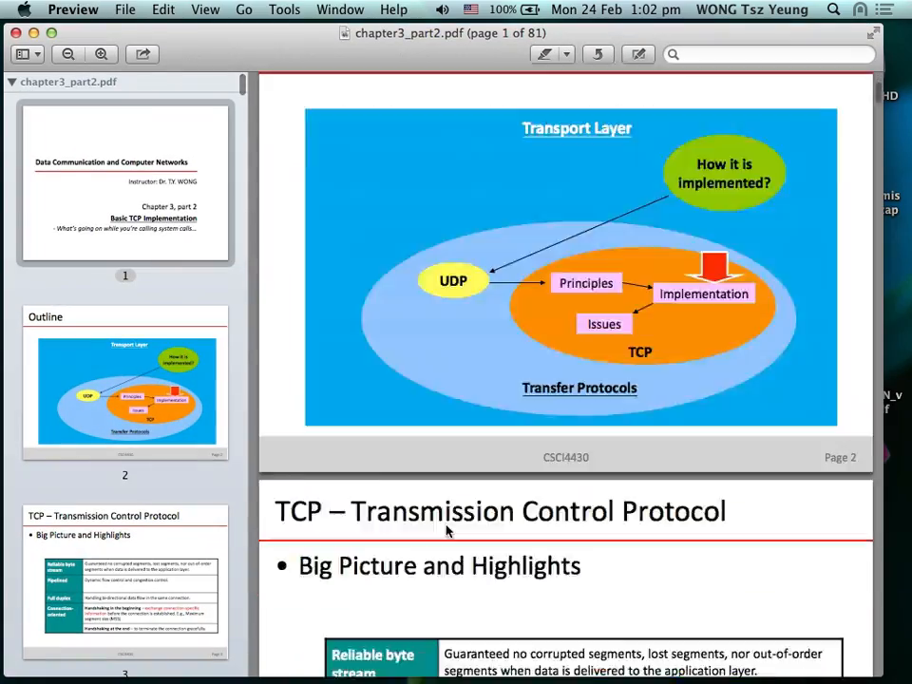
scroll(447, 530, down, 20)
scroll(446, 530, up, 10)
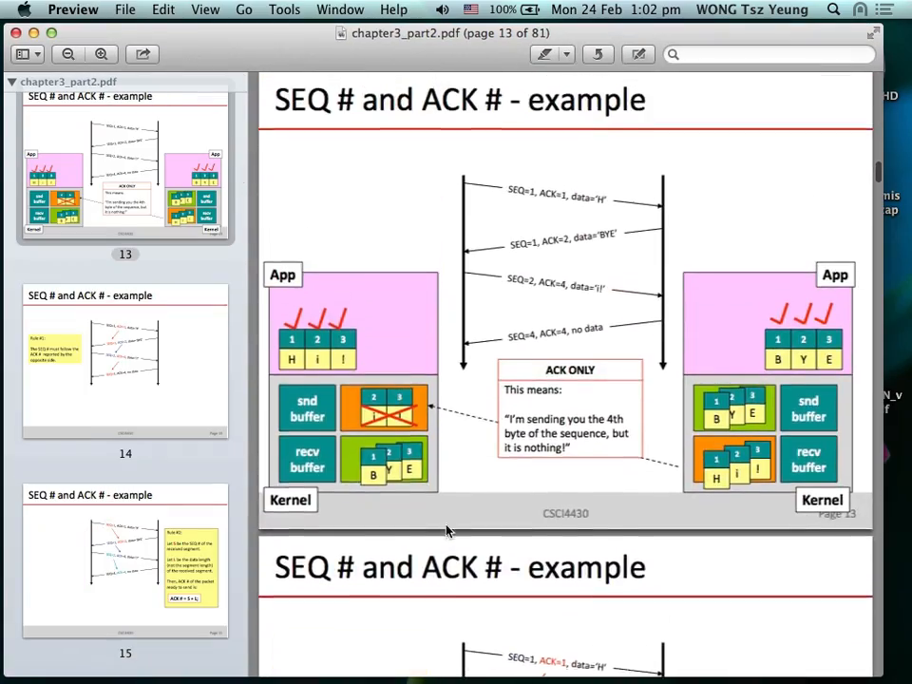
scroll(446, 530, up, 15)
scroll(447, 530, down, 7)
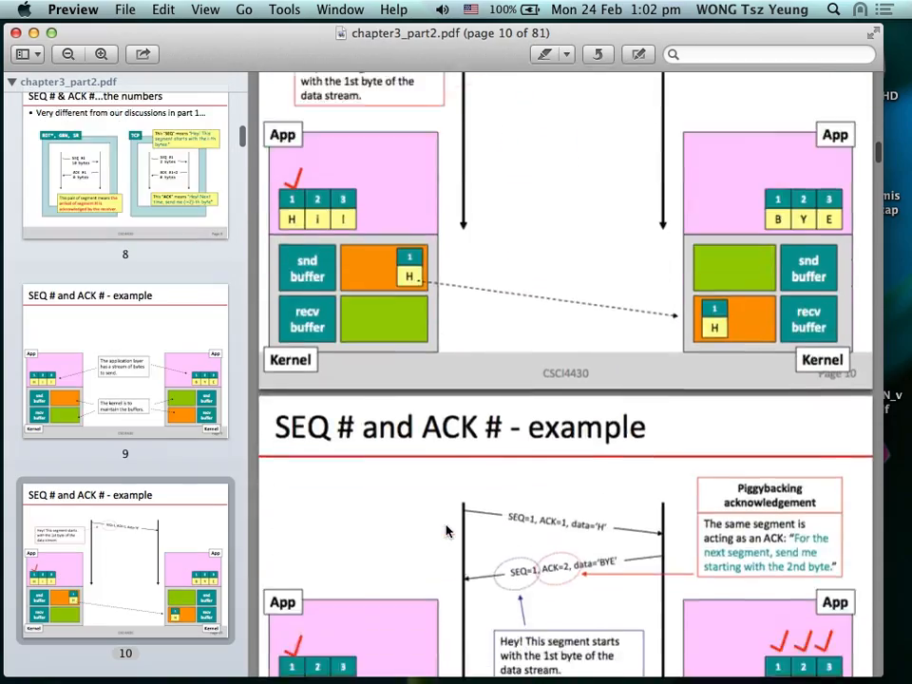
scroll(447, 530, down, 20)
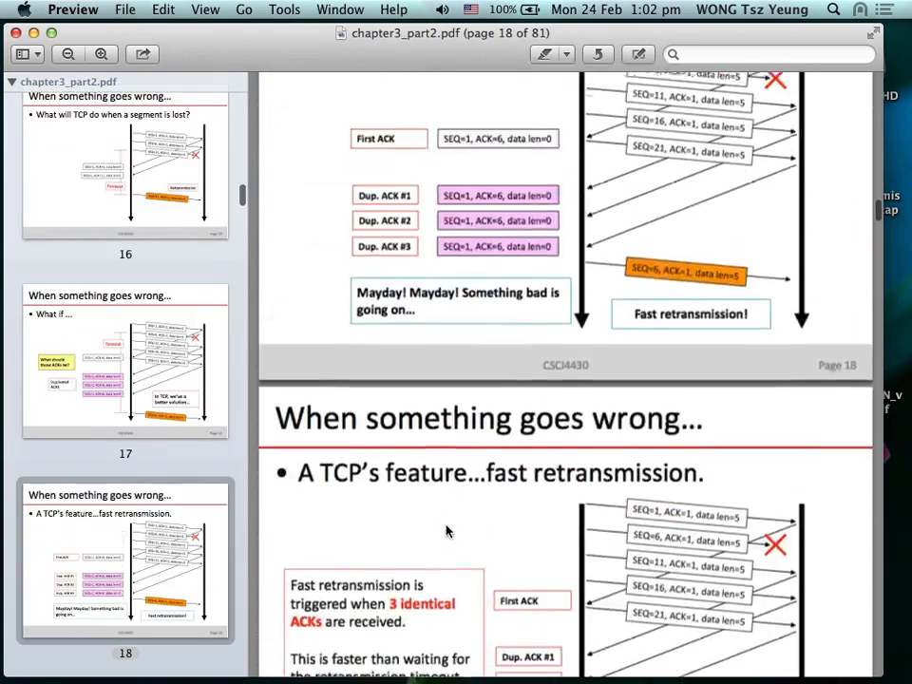
scroll(447, 531, down, 3)
scroll(446, 530, up, 2)
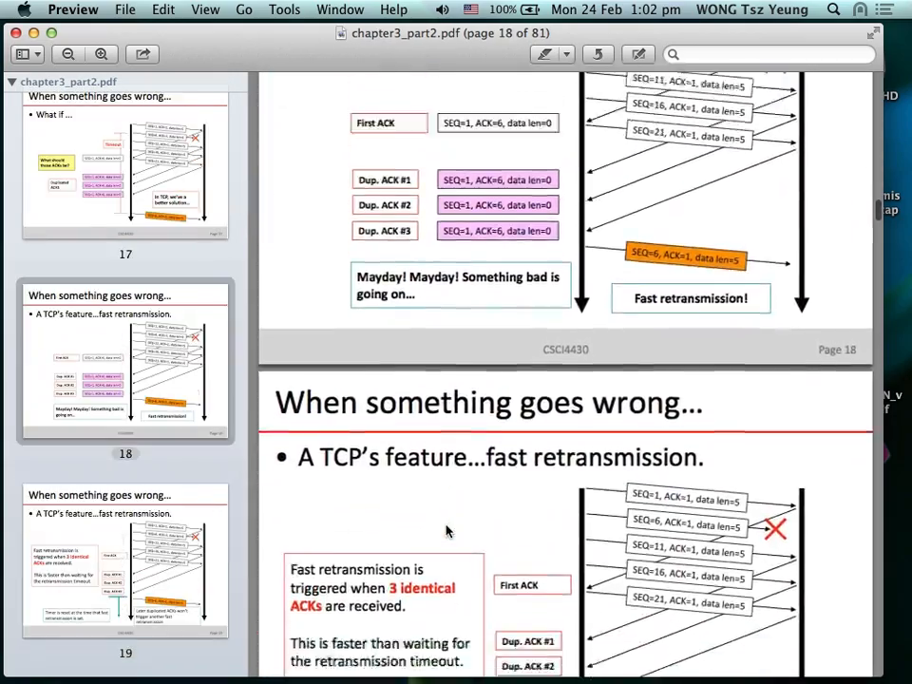
scroll(447, 530, down, 13)
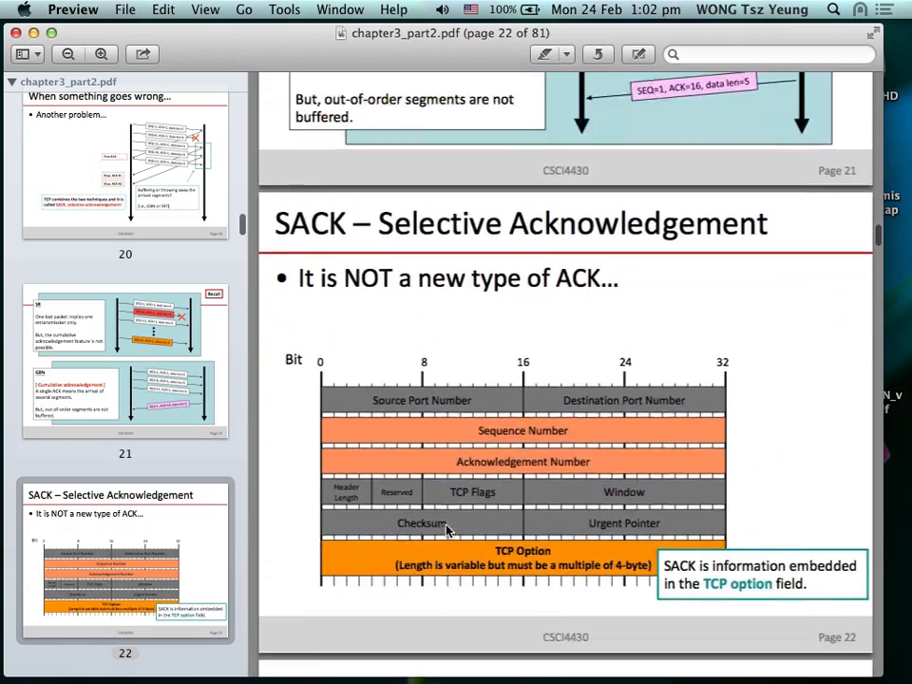
scroll(446, 530, down, 5)
scroll(447, 531, up, 2)
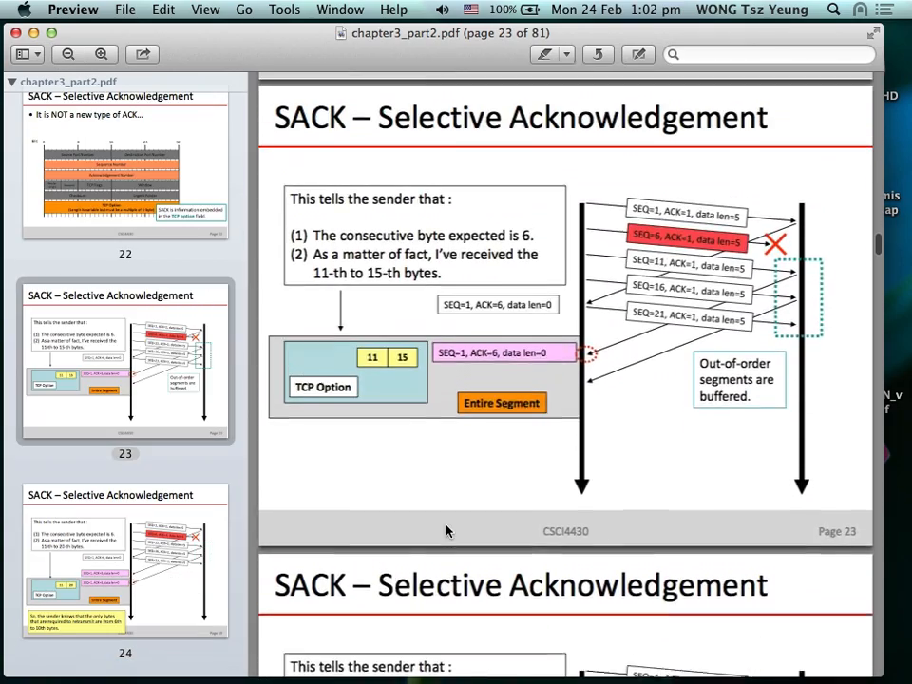
scroll(447, 530, up, 1)
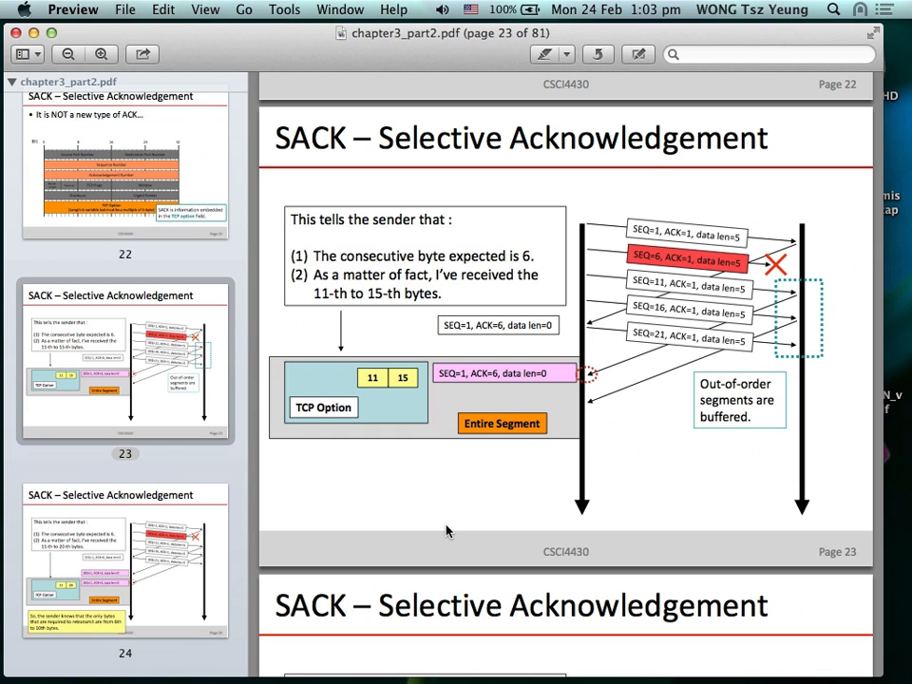
- Switch back to Wireshark and expand the TCP Options of packet 10
key(ctrl+Left)
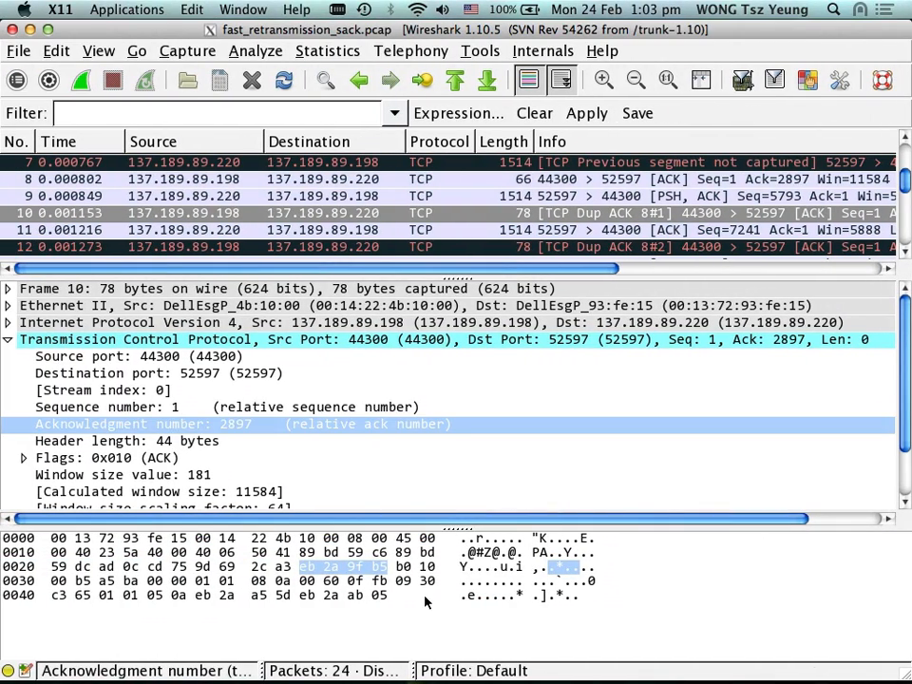
scroll(226, 412, down, 3)
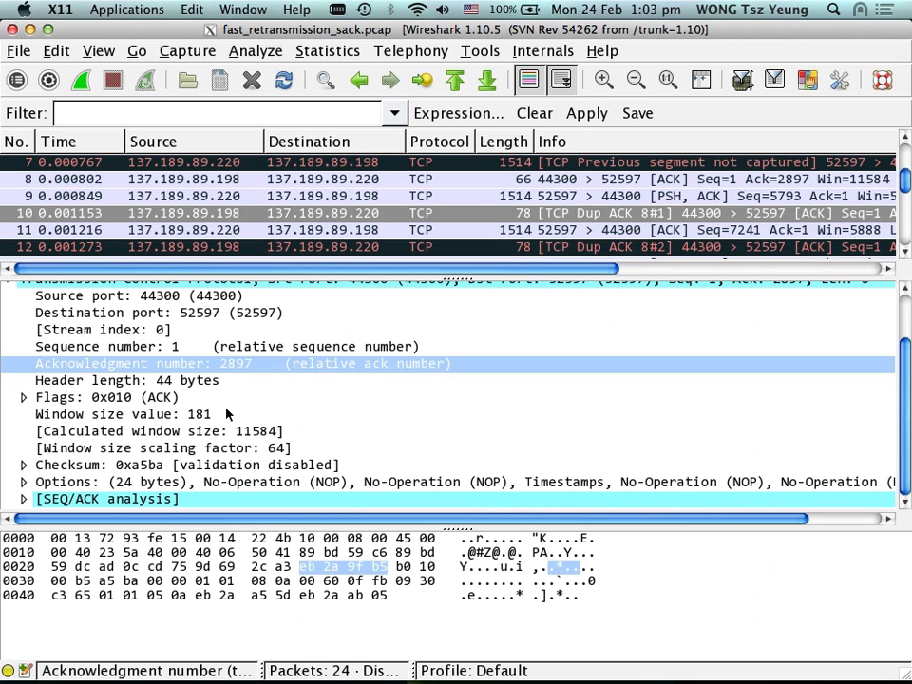
click(23, 482)
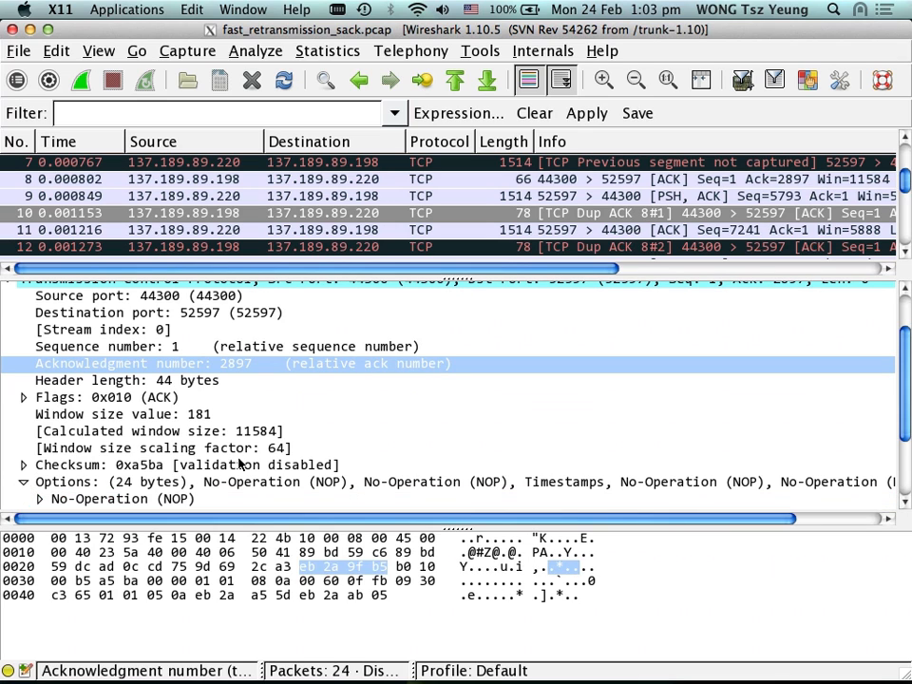
- Expand the SACK option in packet 10's TCP options and select it to examine its byte range
scroll(240, 464, down, 3)
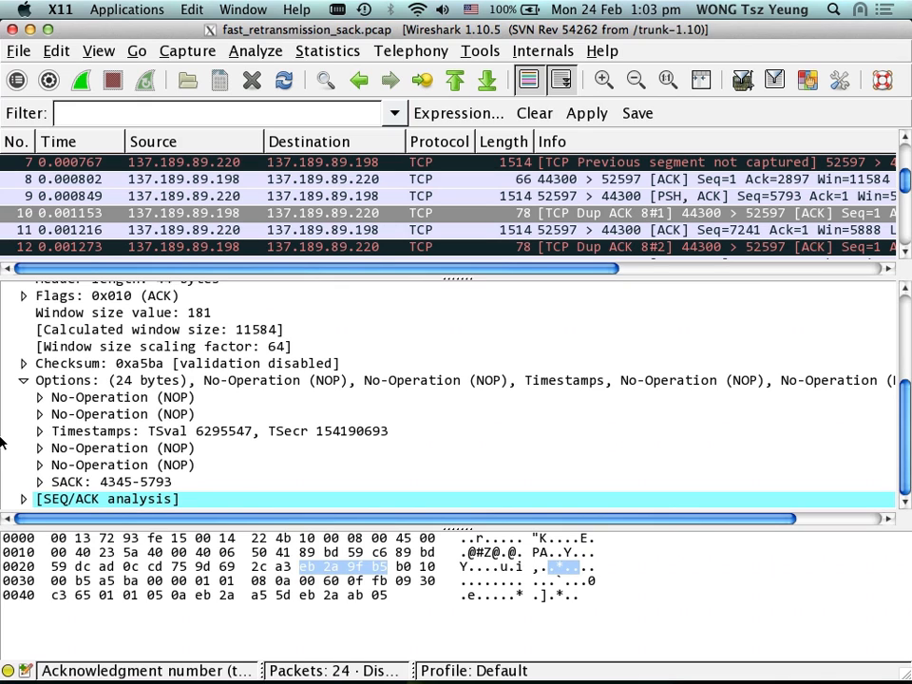
click(39, 481)
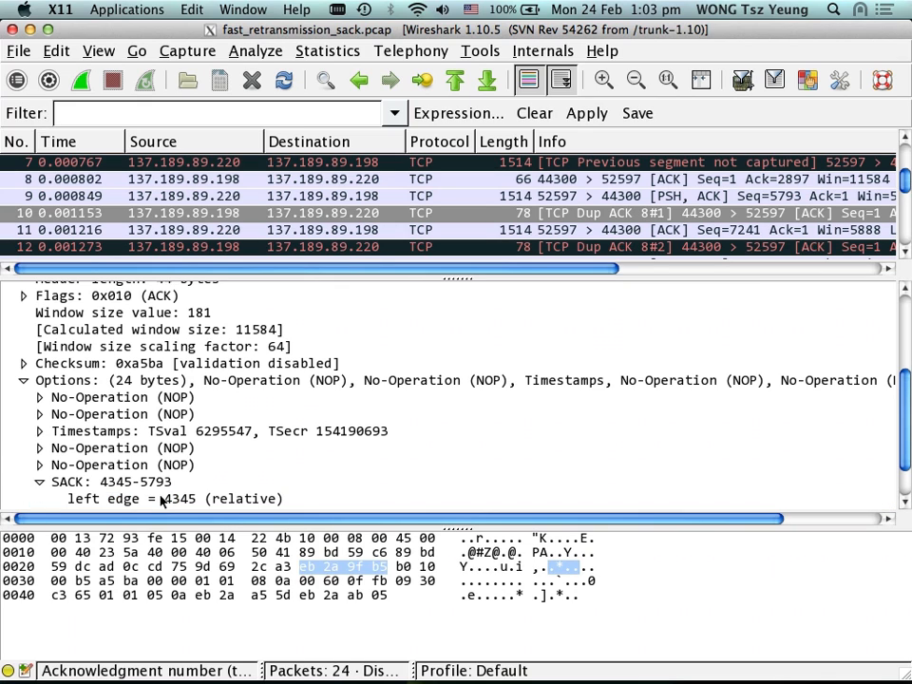
click(122, 496)
click(169, 431)
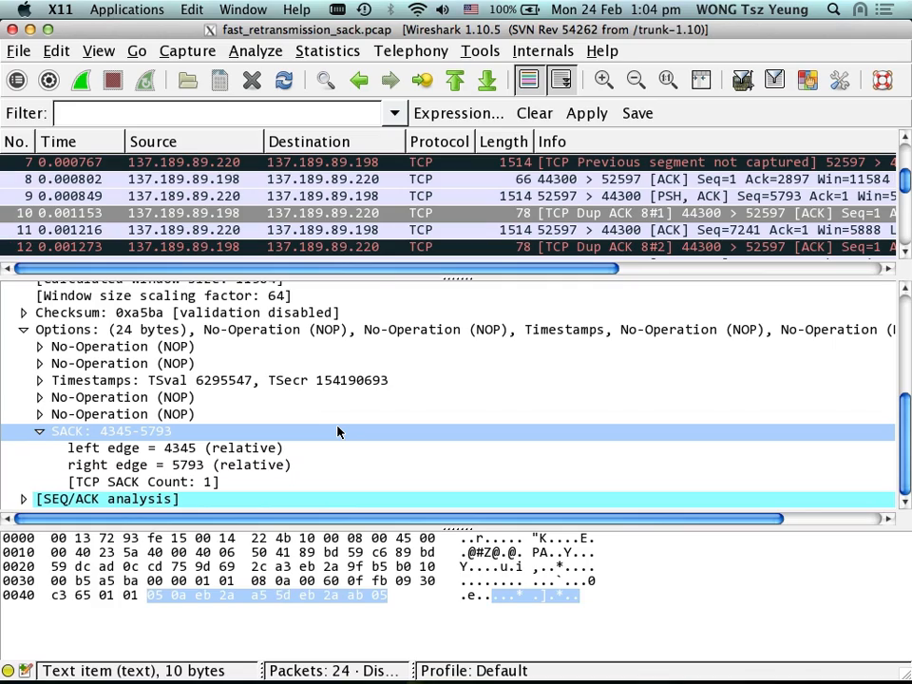
- Switch to the Microsoft Excel workbook and move its window up so it leaves the Wireshark SACK details visible
key(super+Tab)
key(super+Tab)
key(super+Tab)
key(super+Tab)
key(super+Tab)
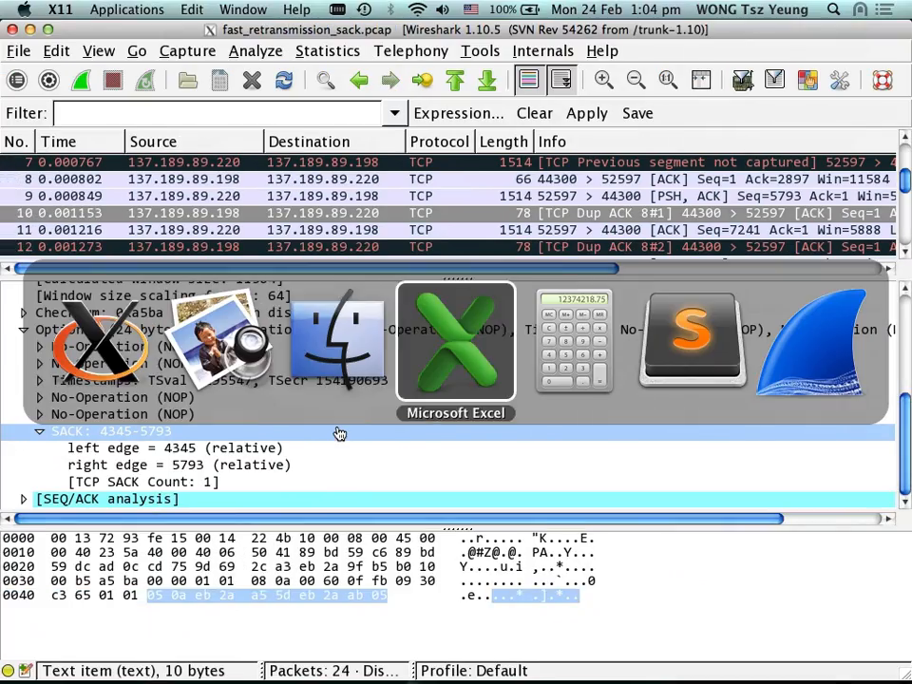
drag(393, 302, 394, 31)
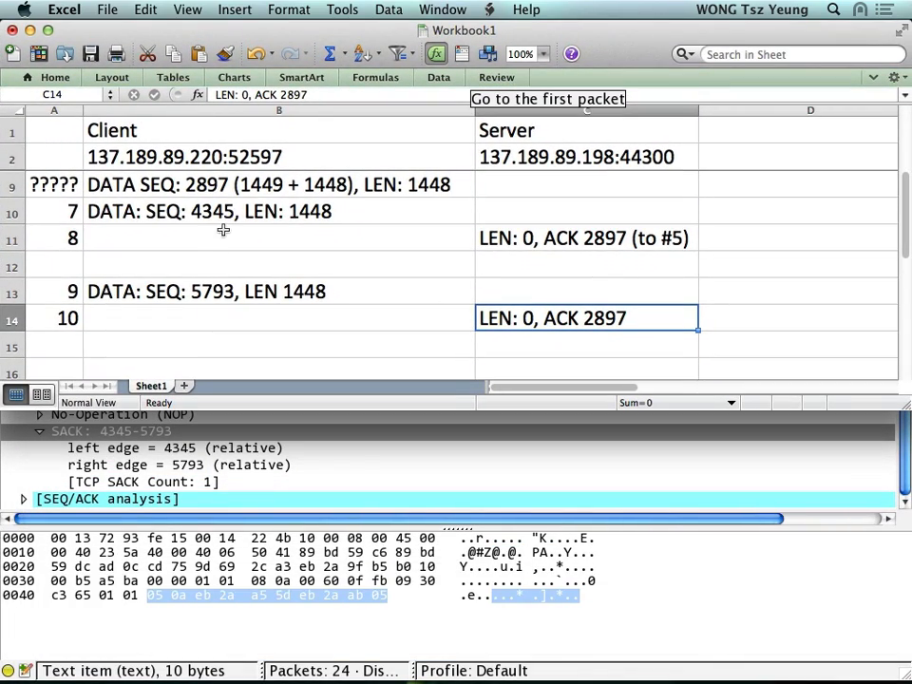
- Examine the right and left edges of packet 10's SACK block in Wireshark, and return to the Excel workbook
click(228, 464)
click(228, 465)
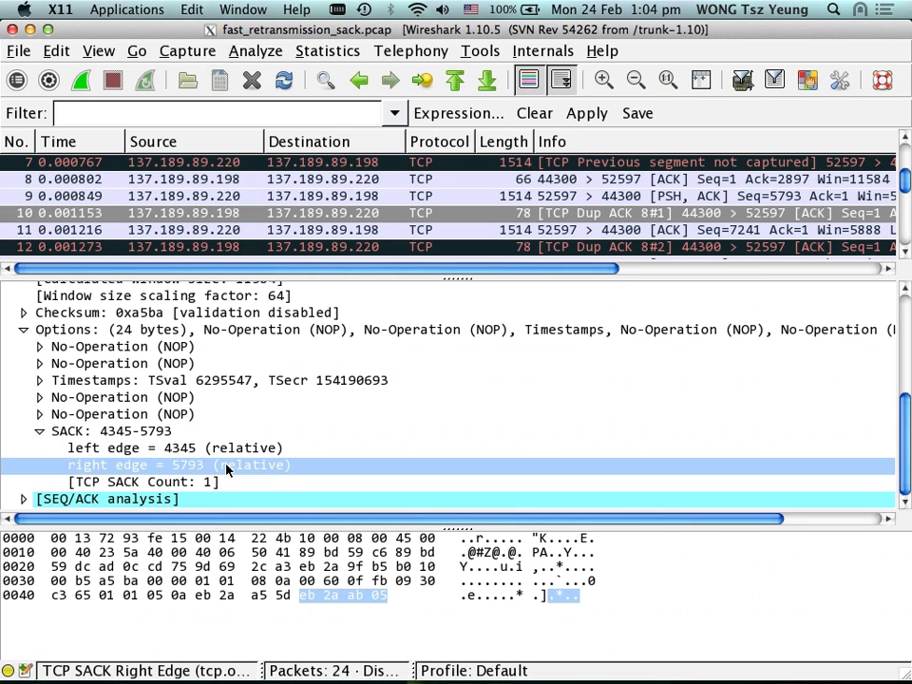
click(230, 449)
key(super+Tab)
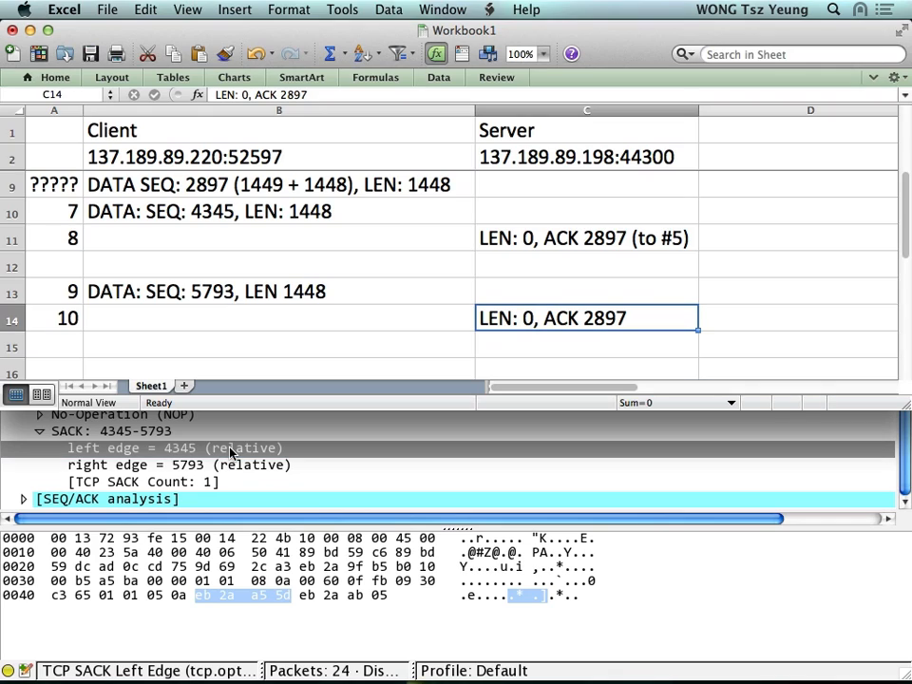
double_click(233, 212)
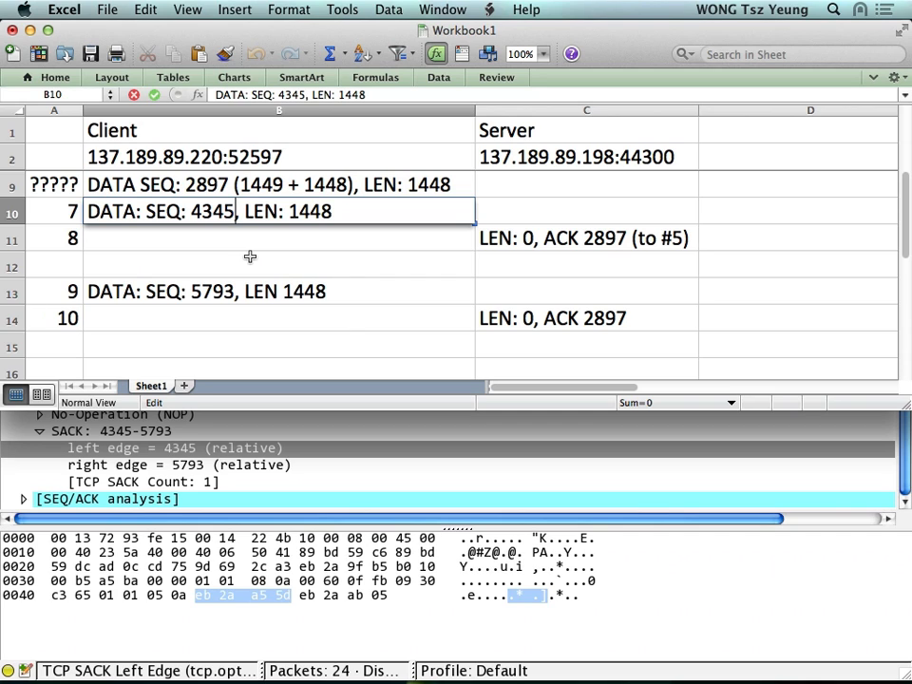
text(`)
click(643, 329)
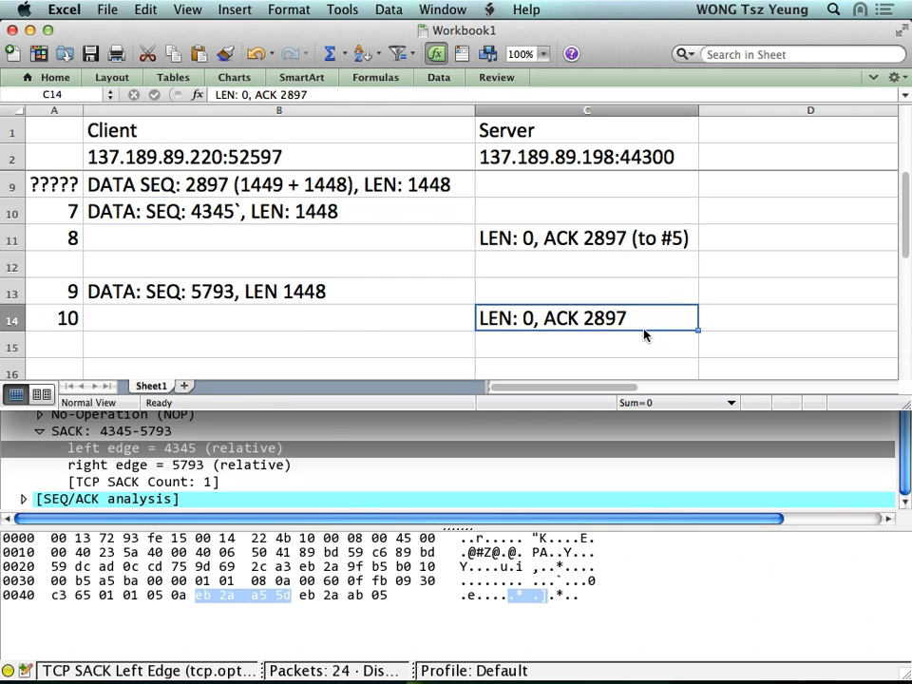
key(super+z)
- Append "(SACK: 4345 - 5793)" to the server entry for packet 10 in C14, and widen column C to fit it
double_click(651, 320)
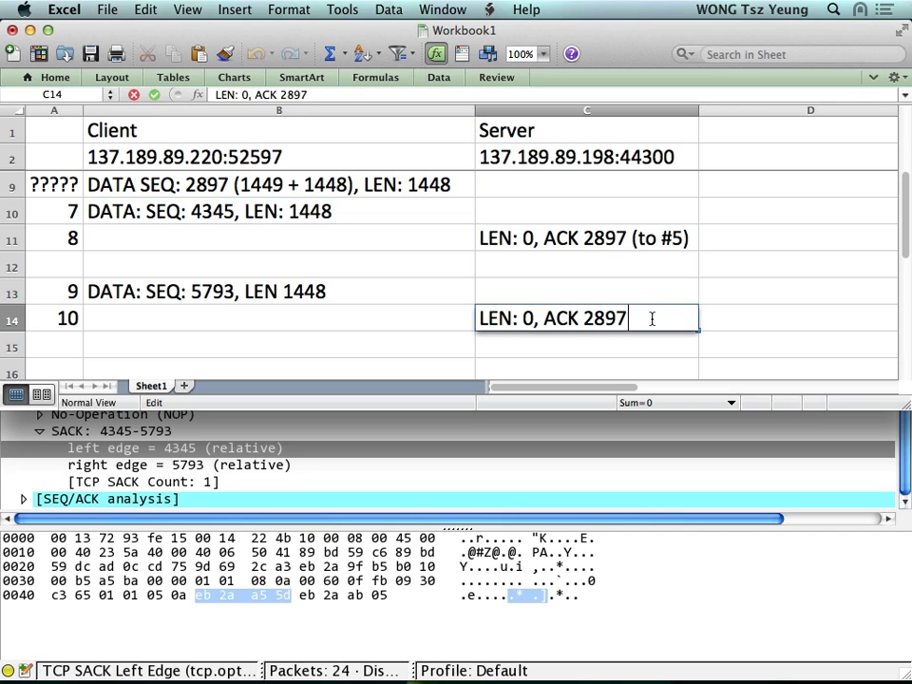
text((SACK: 4345 -)
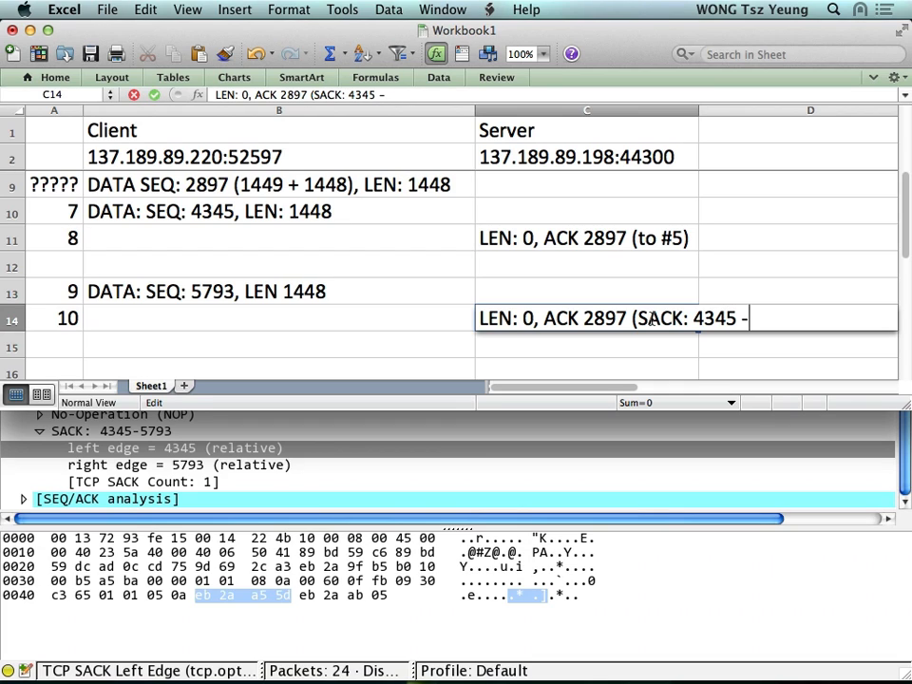
text( 5793))
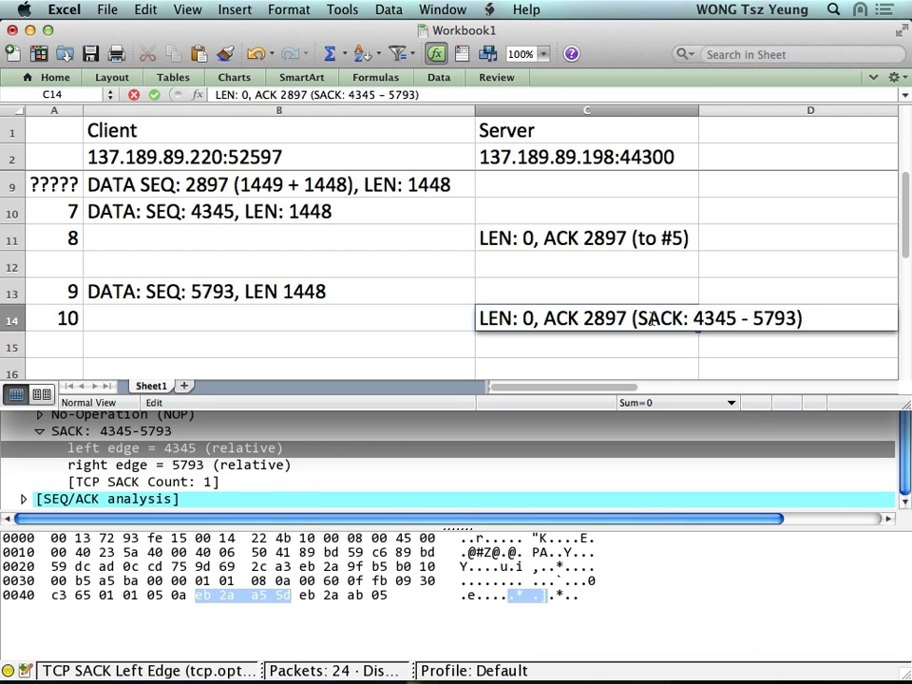
key(Return)
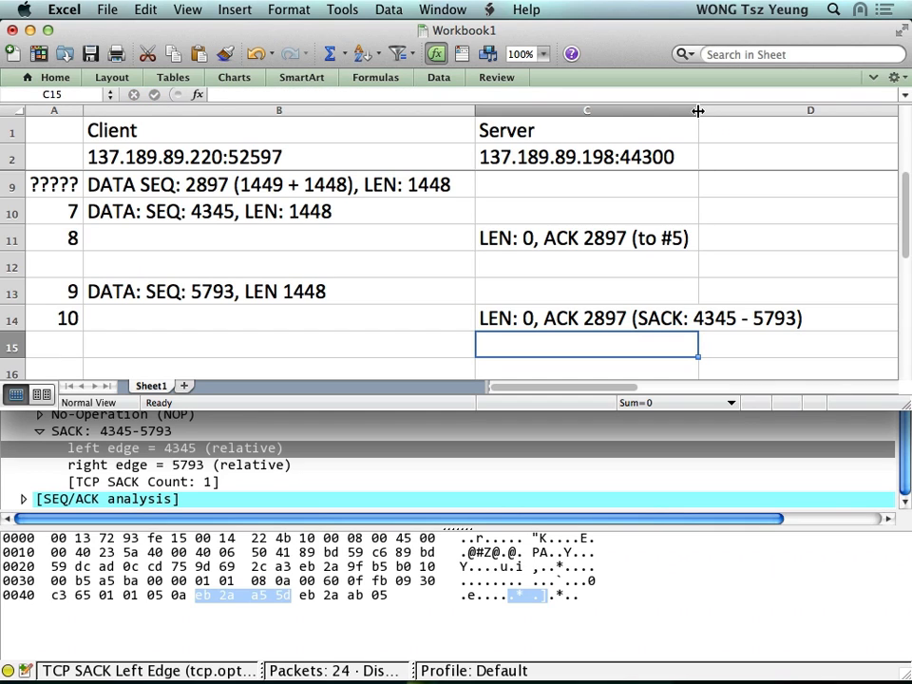
drag(698, 110, 834, 111)
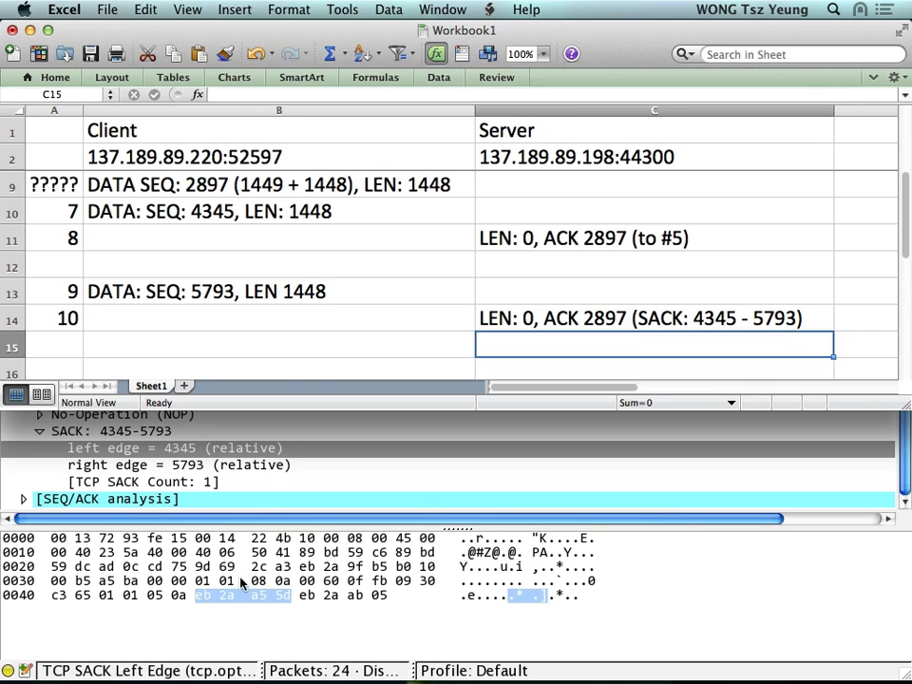
- Switch to Wireshark, select packet 11 and examine its TCP header
click(258, 503)
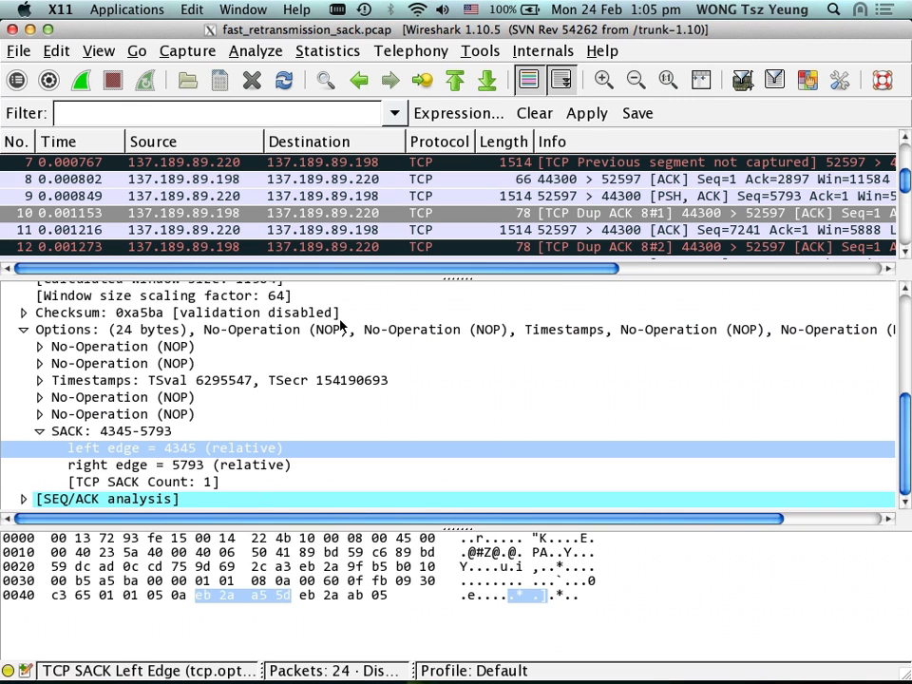
click(399, 232)
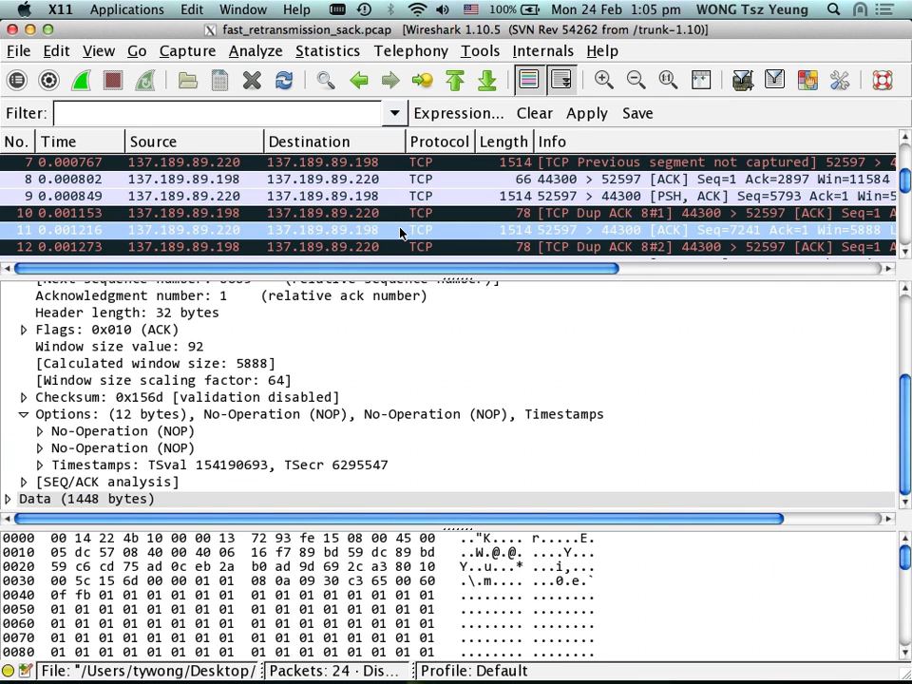
scroll(387, 377, up, 5)
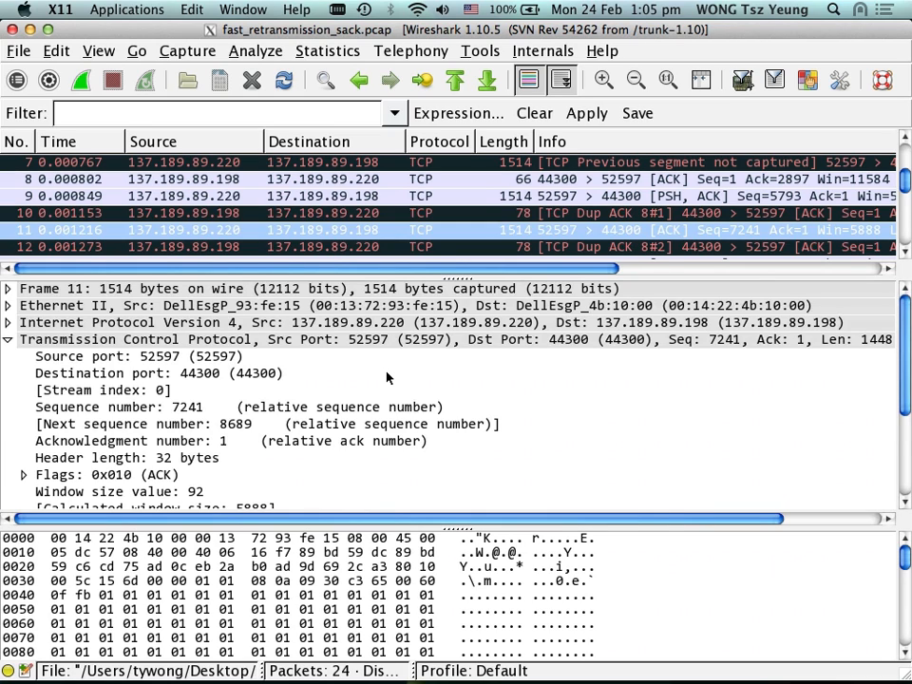
- In Excel, enter packet number 11 in A15 and begin its client entry in B15 with "DATA: SEQ"
key(super+Tab)
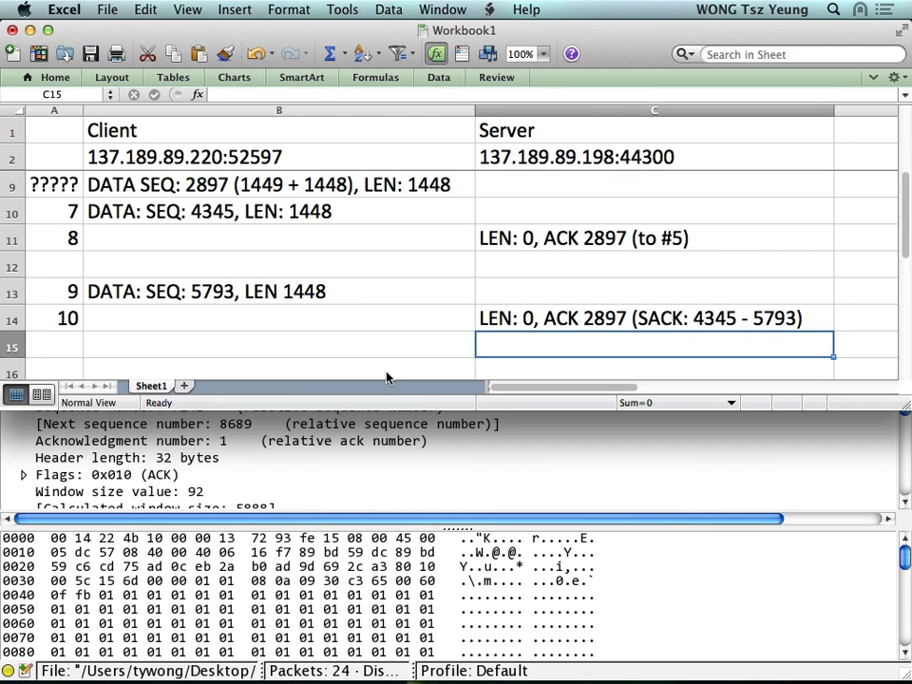
click(63, 347)
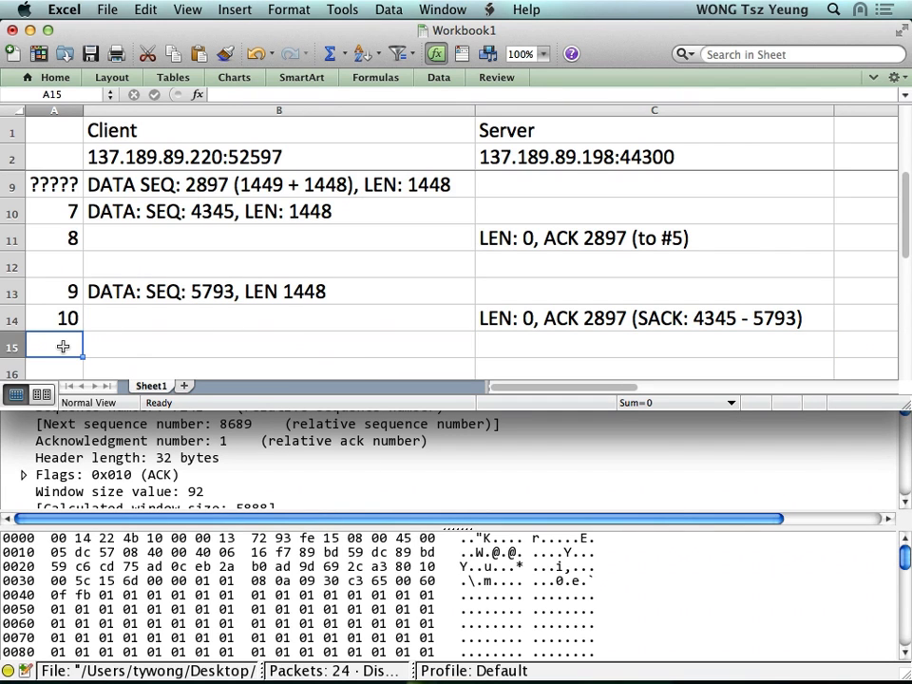
text(11)
key(Tab)
text(Data)
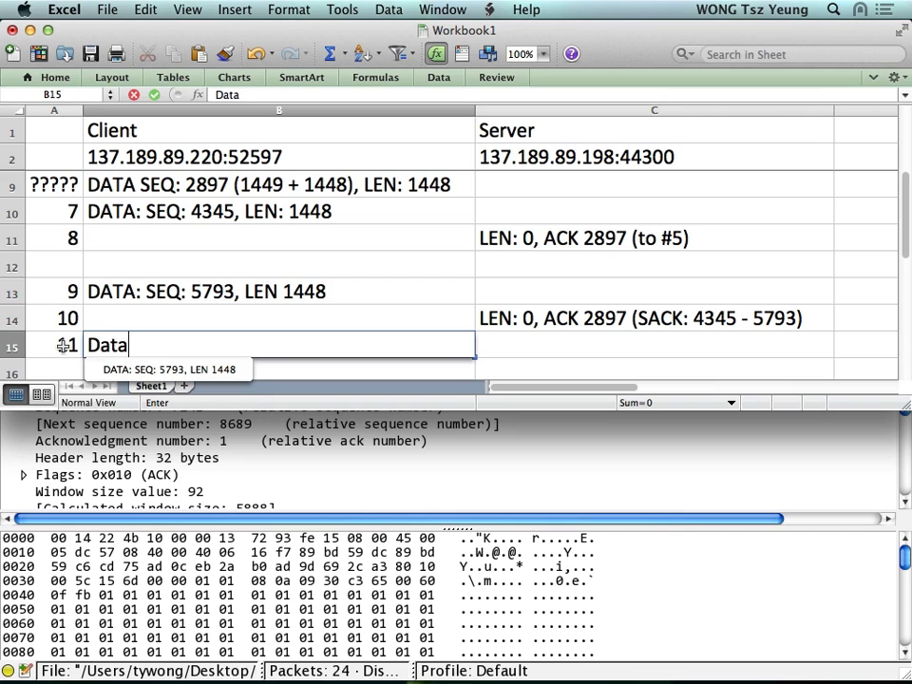
key(BackSpace)
key(BackSpace)
text(A)
key(BackSpace)
key(BackSpace)
text(ATA: SEQ)
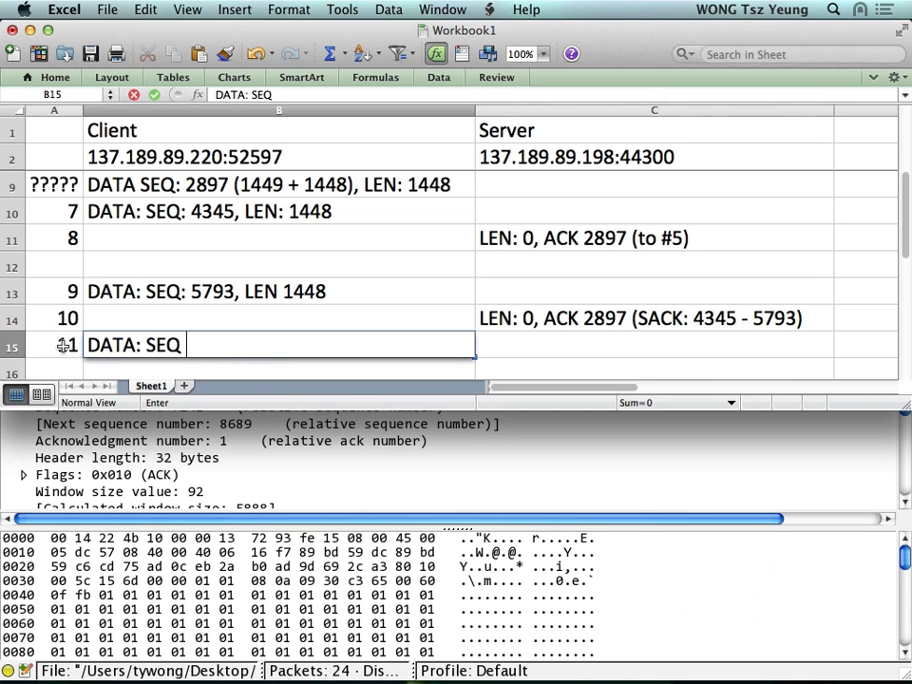
- Check packet 11's sequence number in Wireshark and complete the client entry in B15 as "DATA: SEQ: 7241, LEN 1448"
click(109, 465)
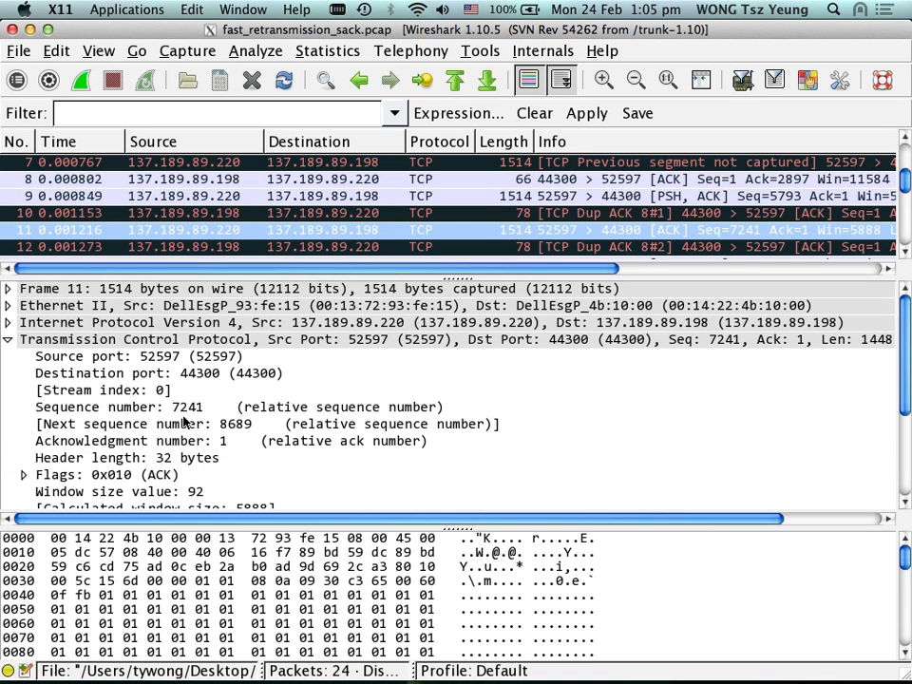
key(super+Tab)
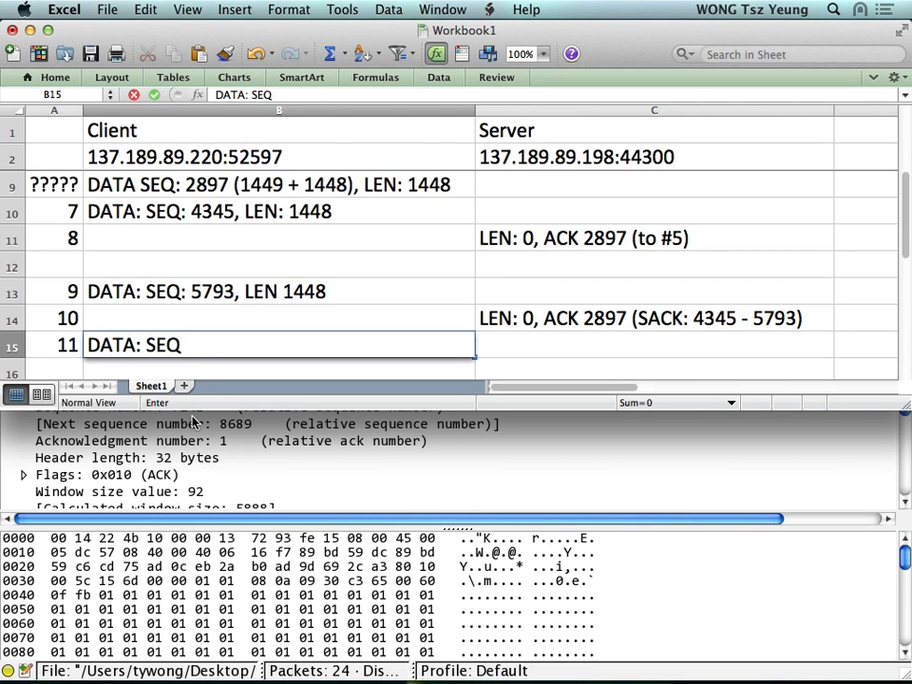
text(: 7241, L)
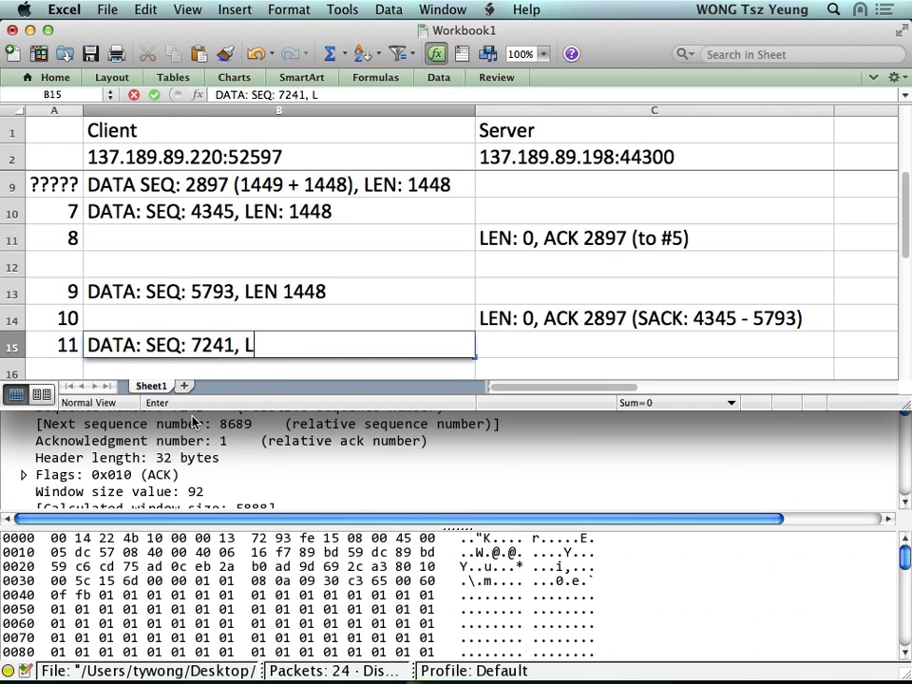
text(EN 1448)
key(Return)
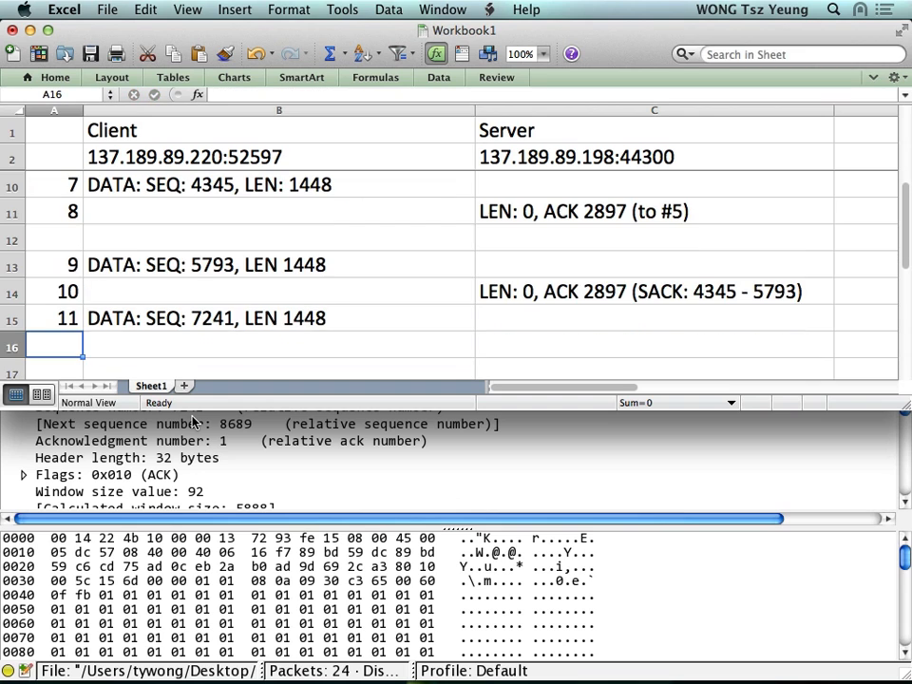
- Switch to Calculator and compute 5793+1448 to check packet 11's sequence number
key(Up)
key(Right)
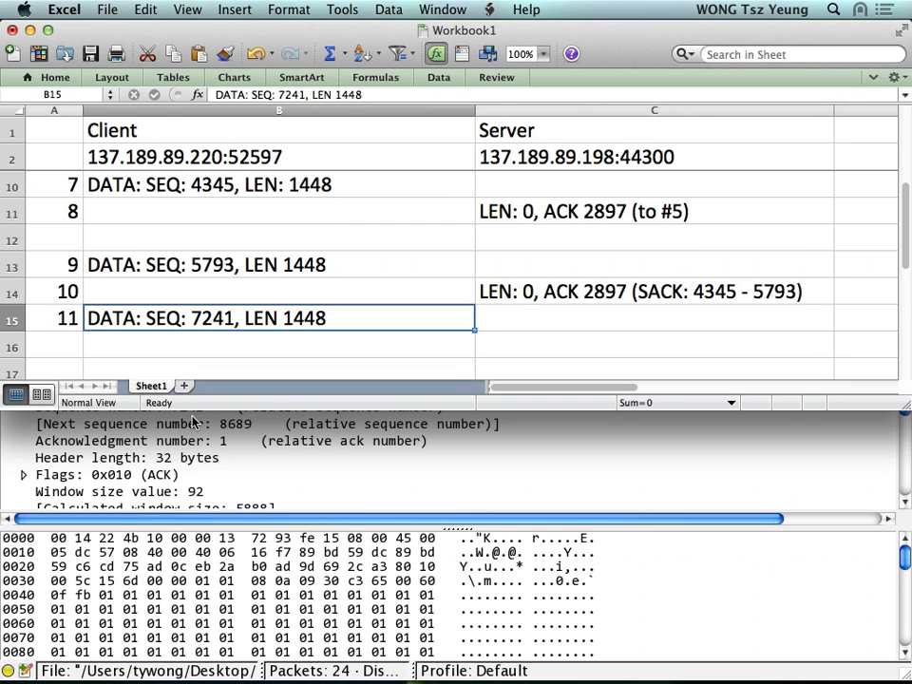
key(super+Tab)
key(super+Tab)
key(super+Tab)
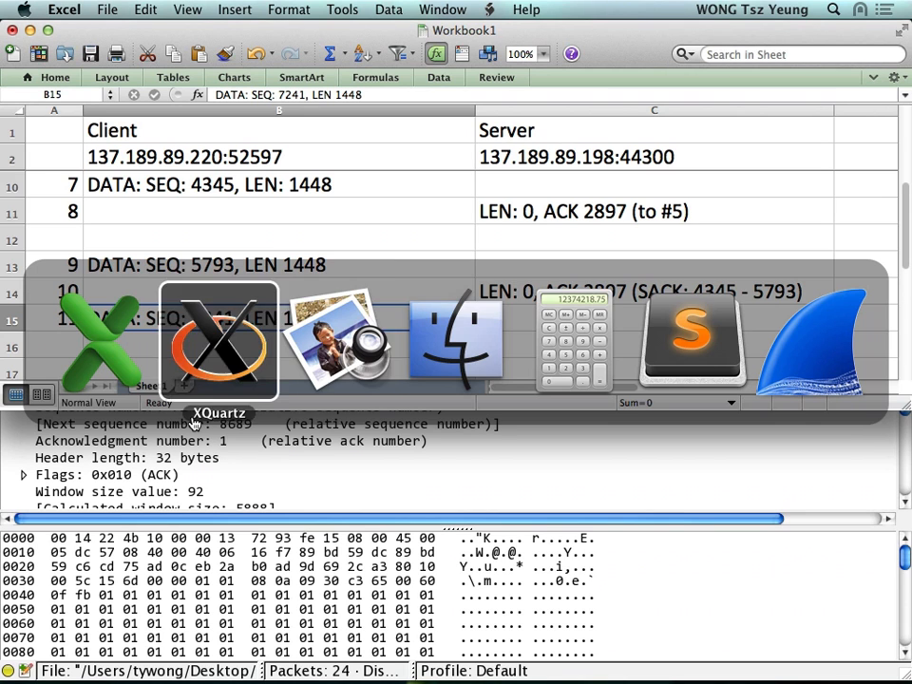
key(super+Tab)
key(super+Tab)
key(super+Tab)
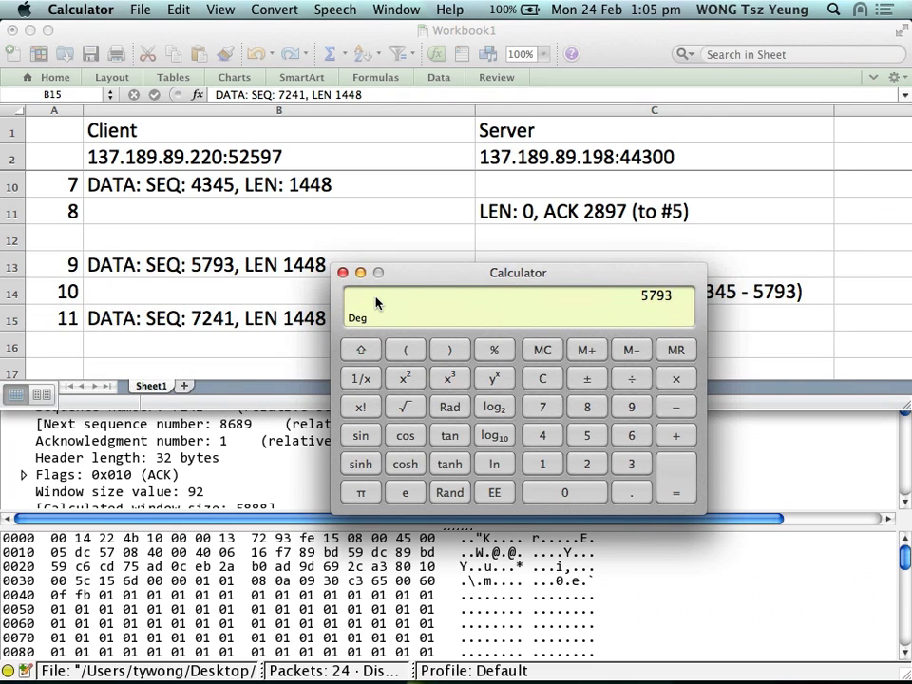
drag(423, 274, 469, 295)
text(5)
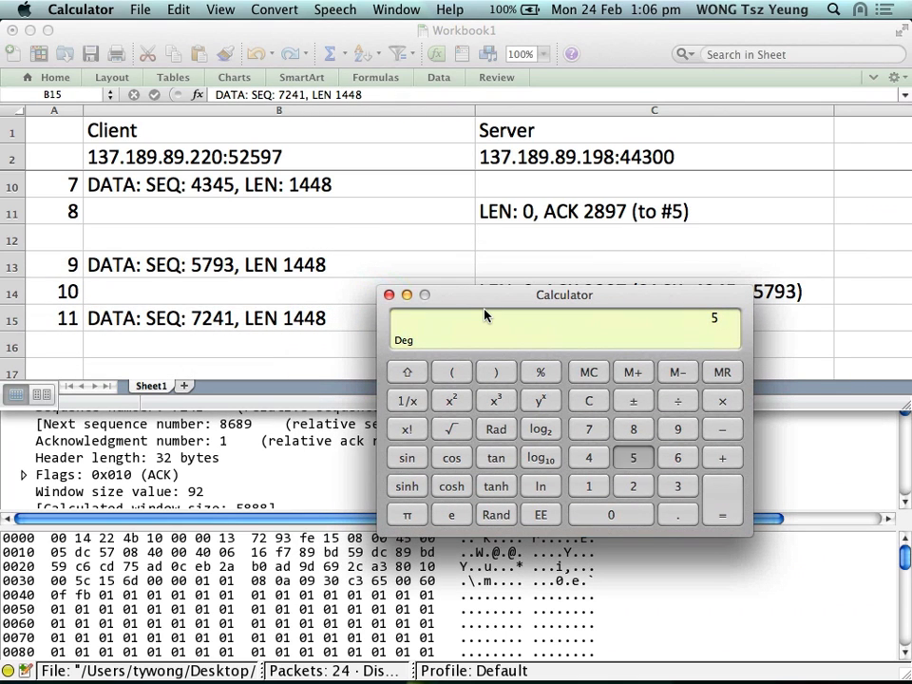
text(793+1448=)
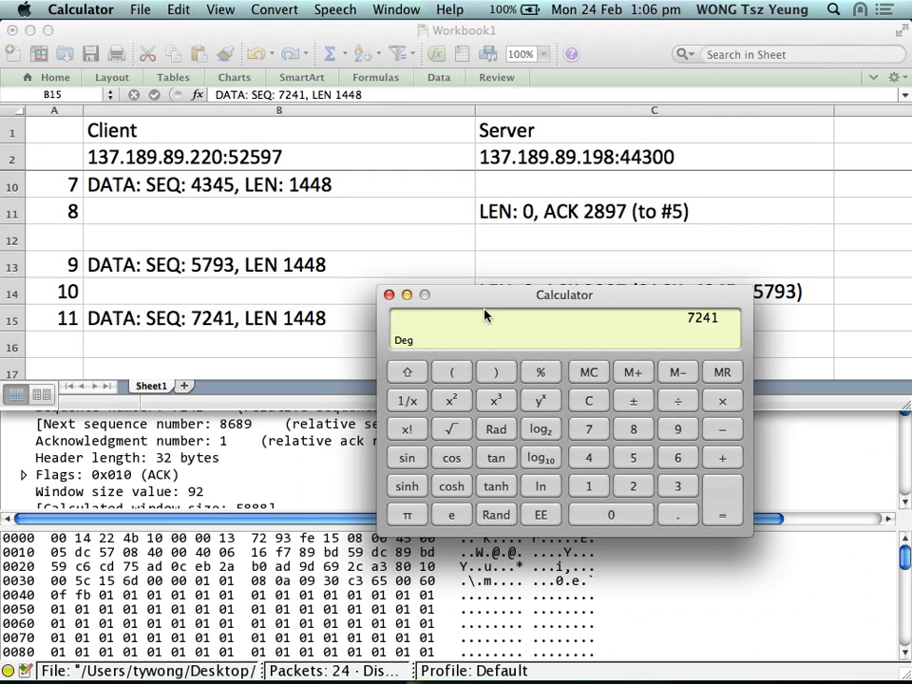
- In the Excel sheet, enter packet number 12 in A16
click(68, 351)
click(68, 351)
text(12)
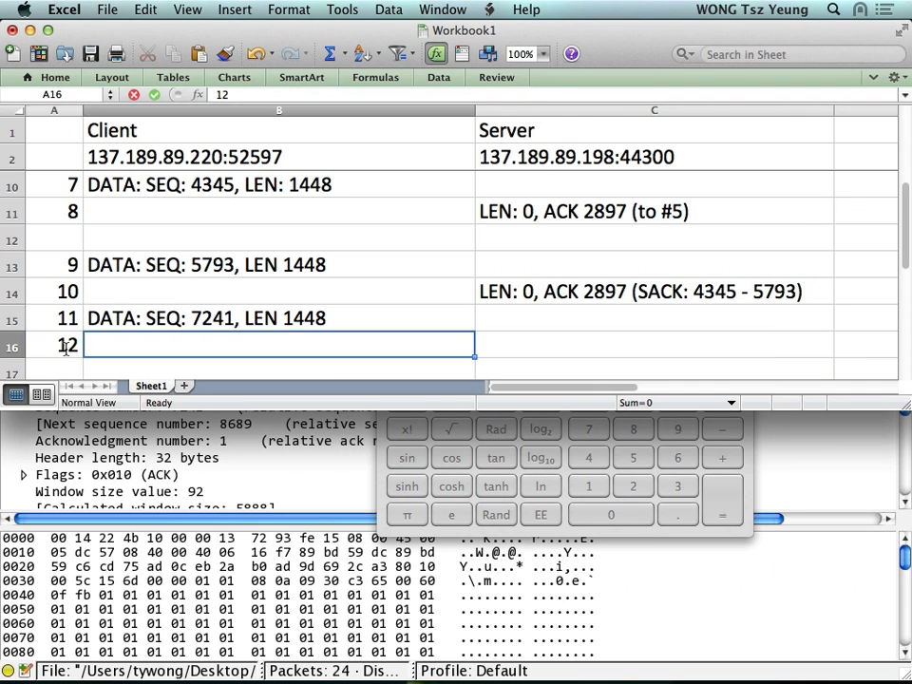
key(Tab)
- Switch to Wireshark, select packet 12 and examine its acknowledgment and sequence numbers
key(super+Tab)
click(83, 491)
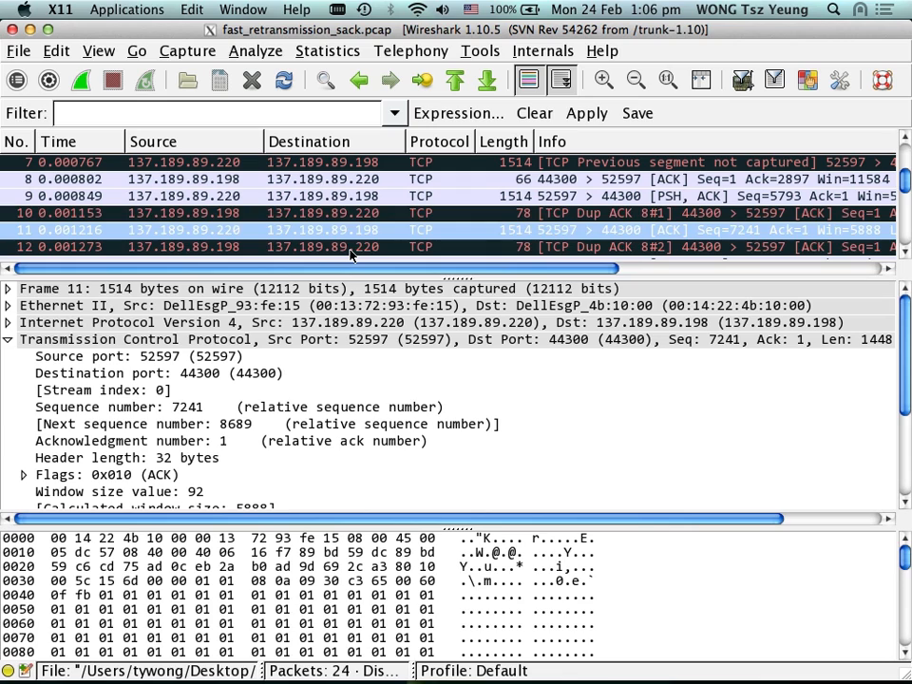
click(349, 250)
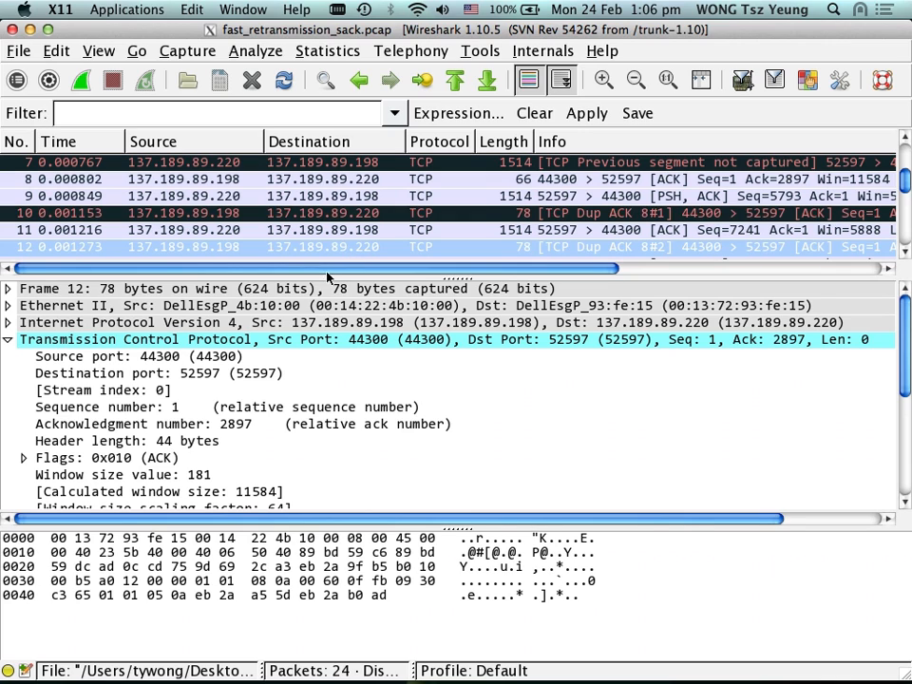
click(240, 428)
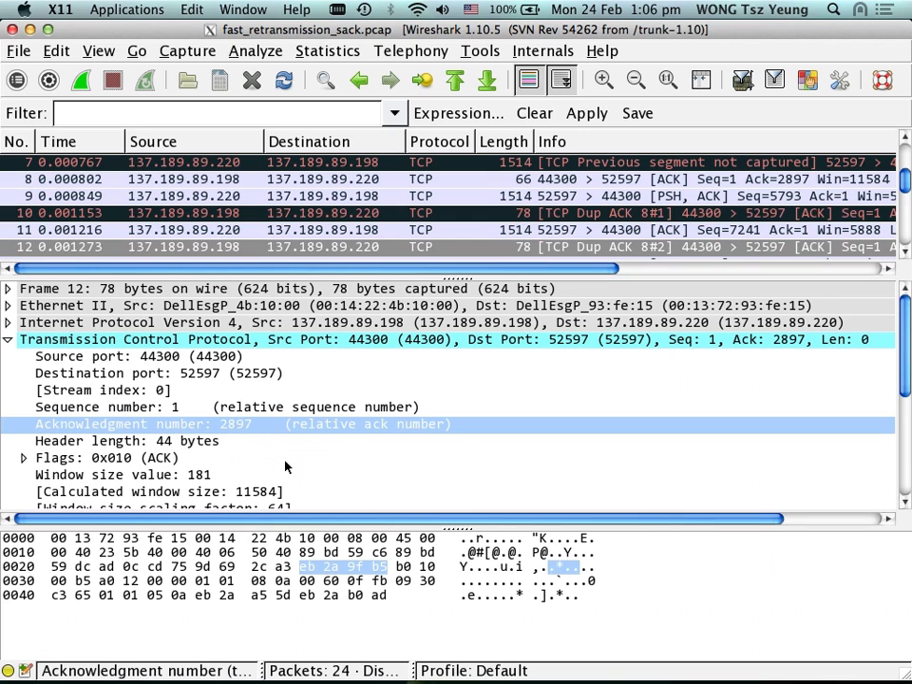
key(Up)
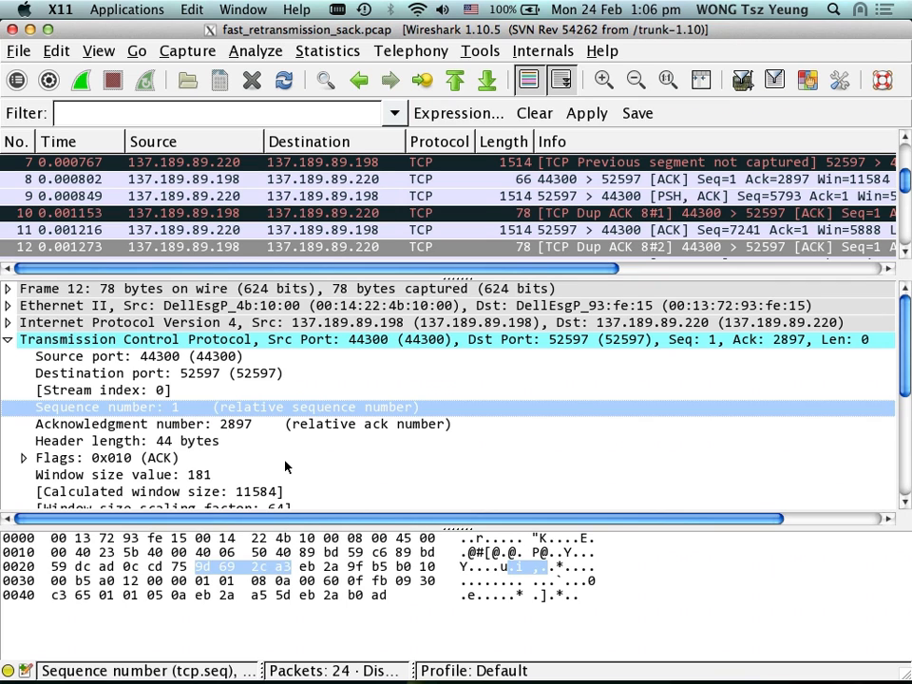
- Switch to Excel and copy packet 10's server entry from C14 into C16 for packet 12
key(super+Tab)
key(super+Tab)
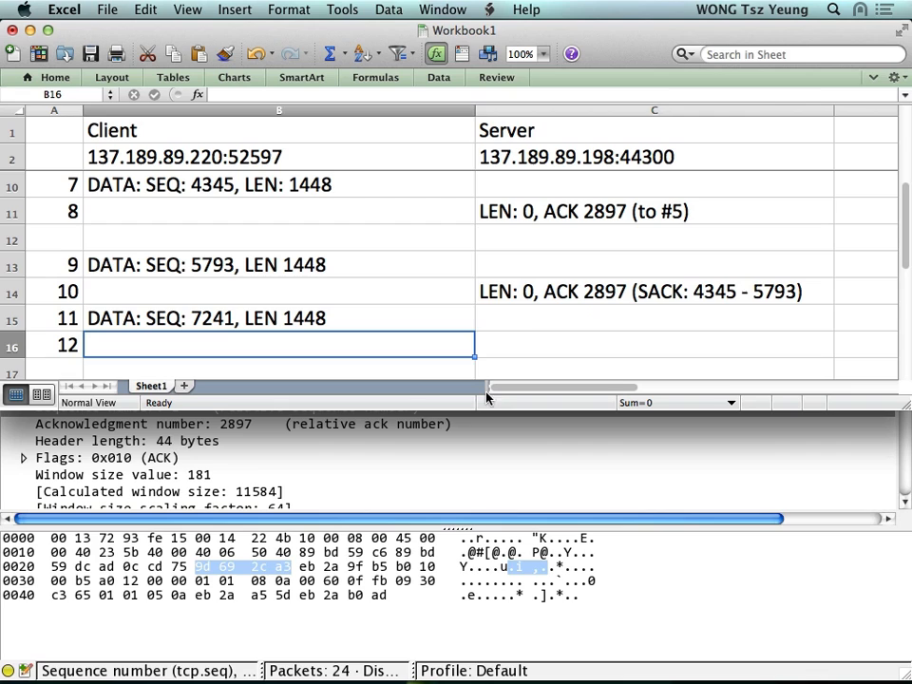
click(580, 291)
key(super+c)
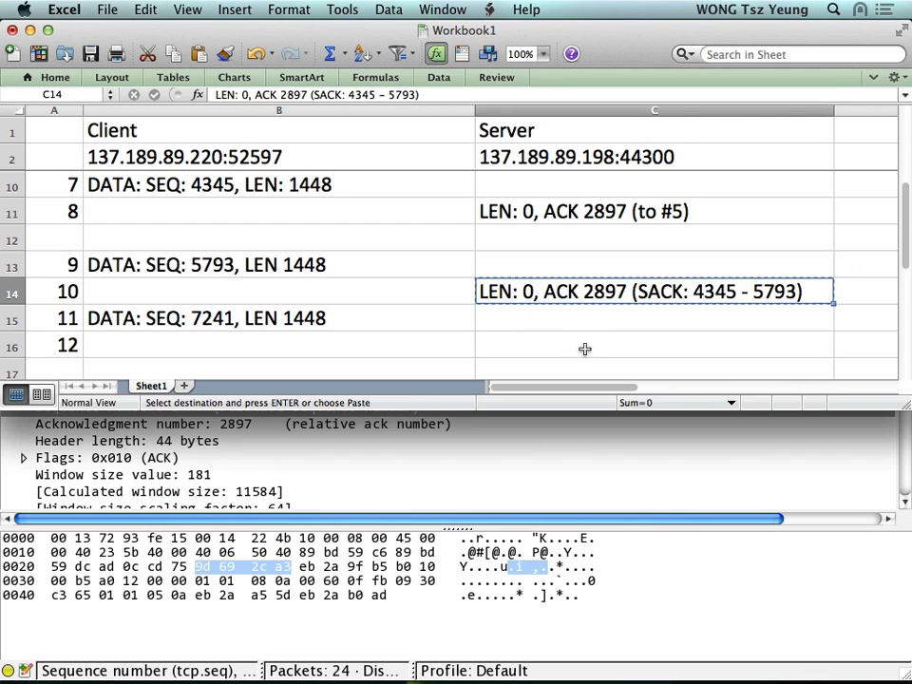
click(584, 346)
key(super+v)
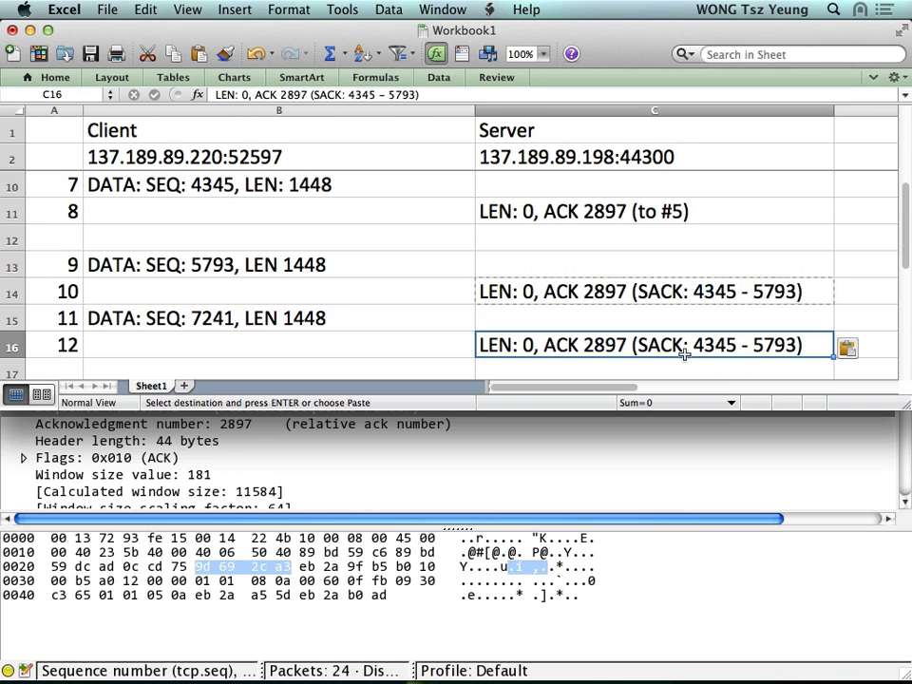
- Append "(to # 7)" to packet 10's server entry in C14
double_click(810, 300)
text((t)
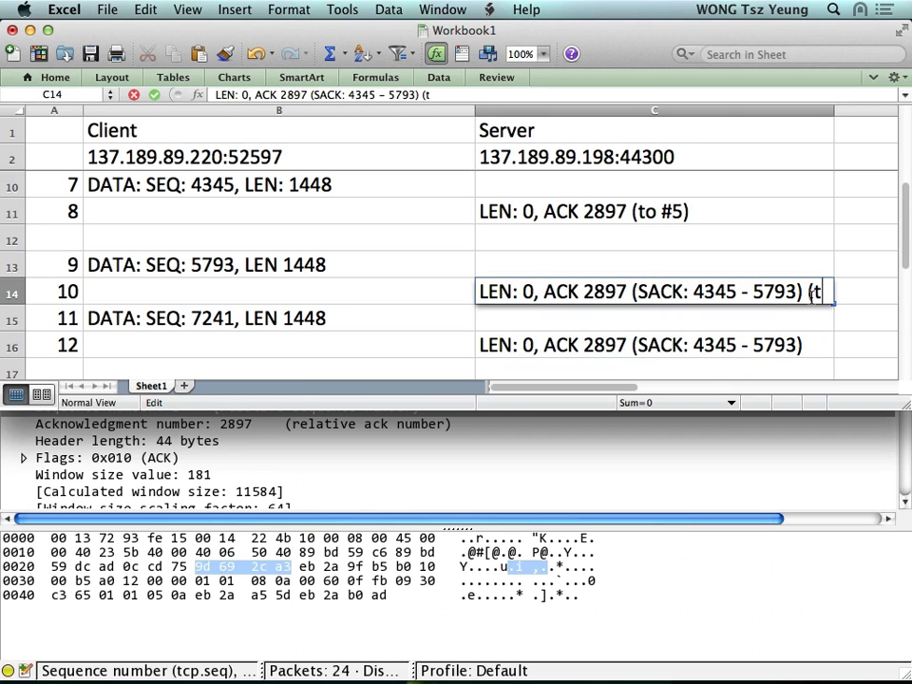
text(o #)
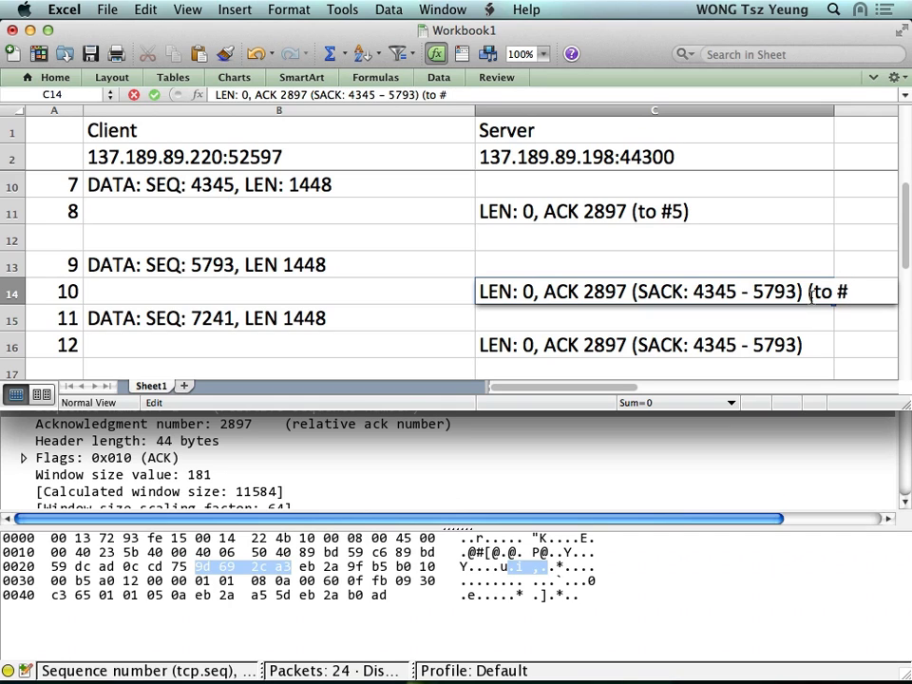
text( 7))
key(Return)
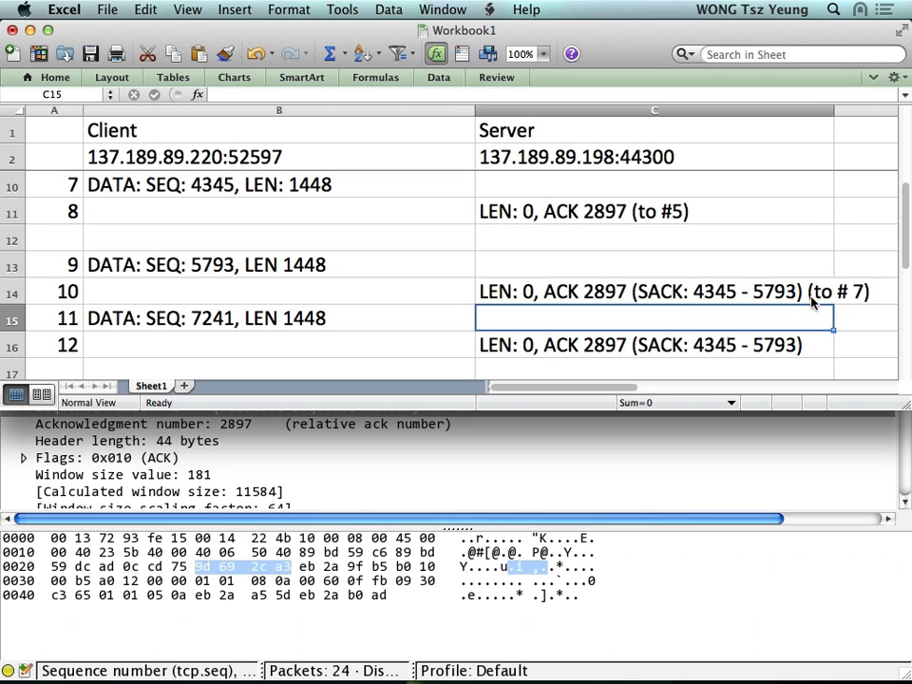
- Append "(to # 9)" to packet 12's server entry in C16
double_click(817, 348)
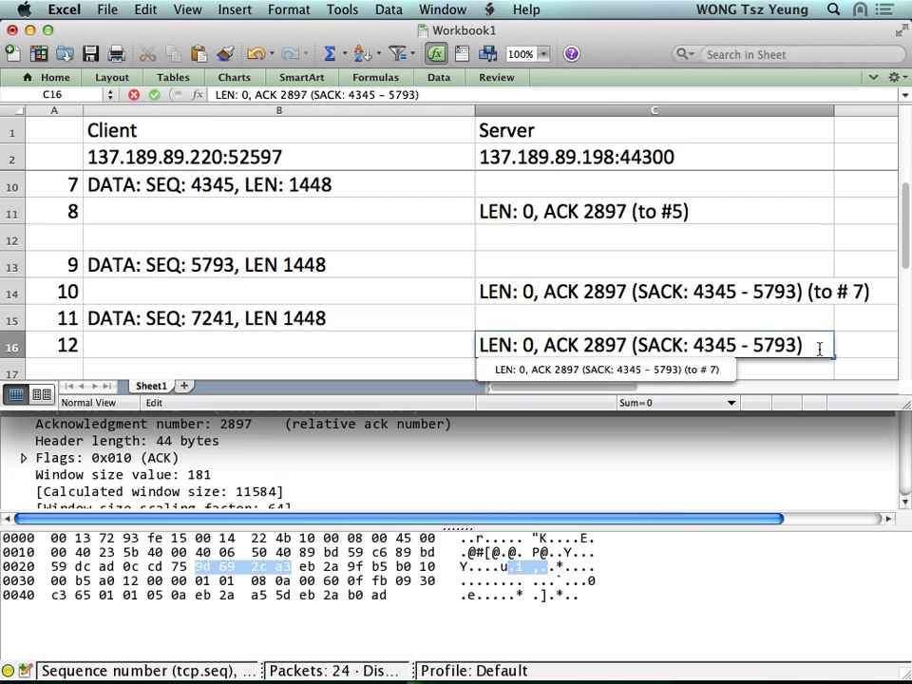
text((to)
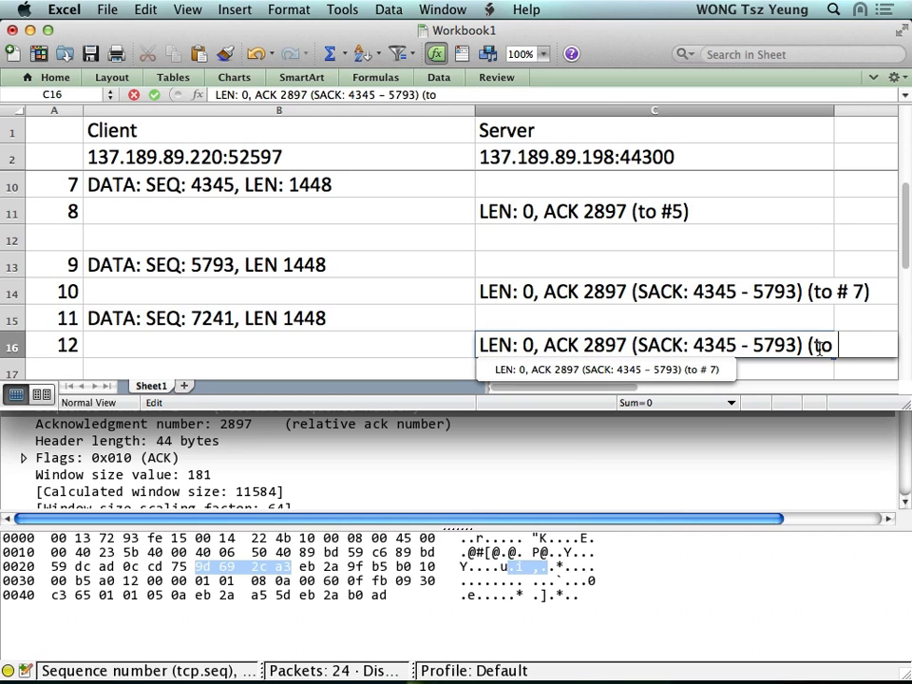
text( # 9))
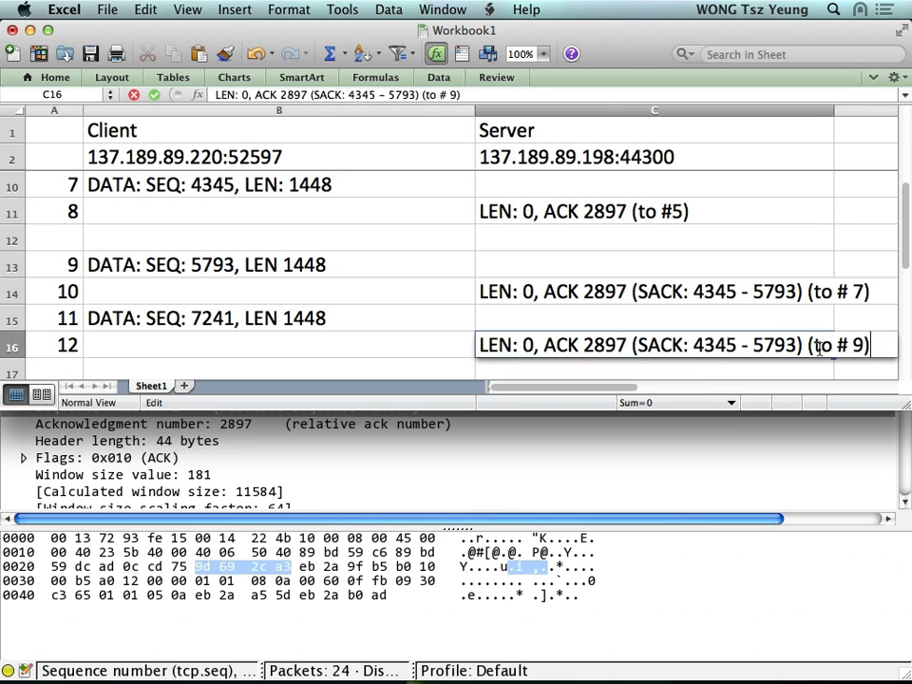
key(Return)
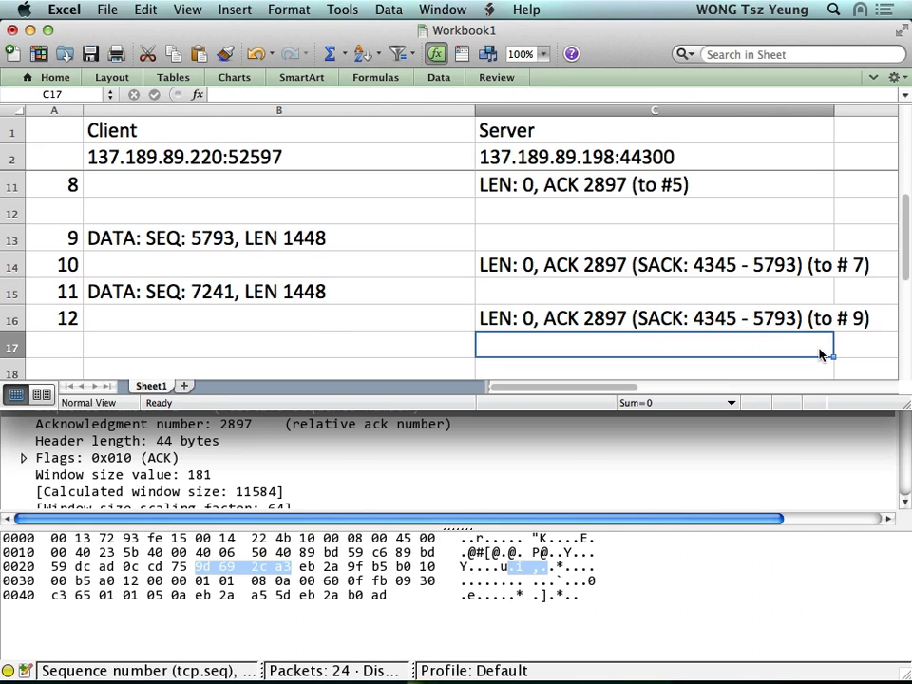
key(Up)
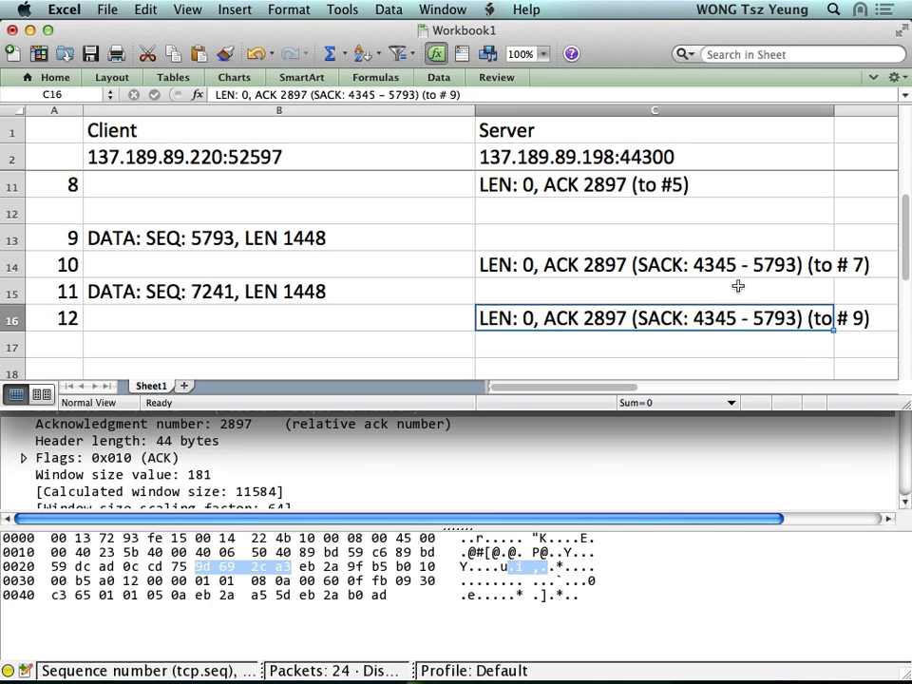
- Review packet 9's client entry, then switch to Wireshark and examine packet 12's SACK option and its right edge
click(230, 240)
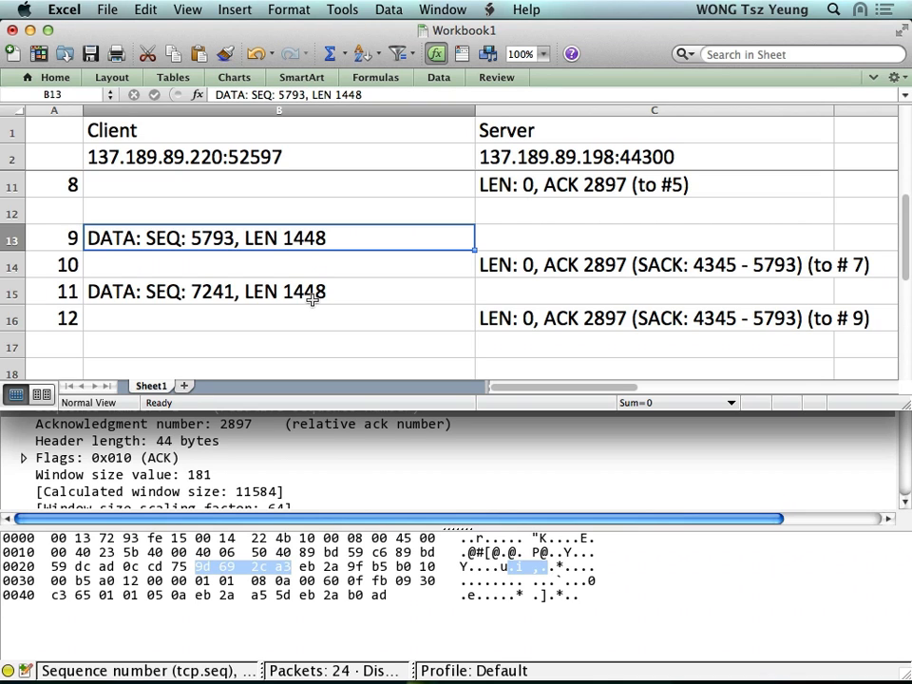
click(256, 460)
scroll(254, 461, down, 4)
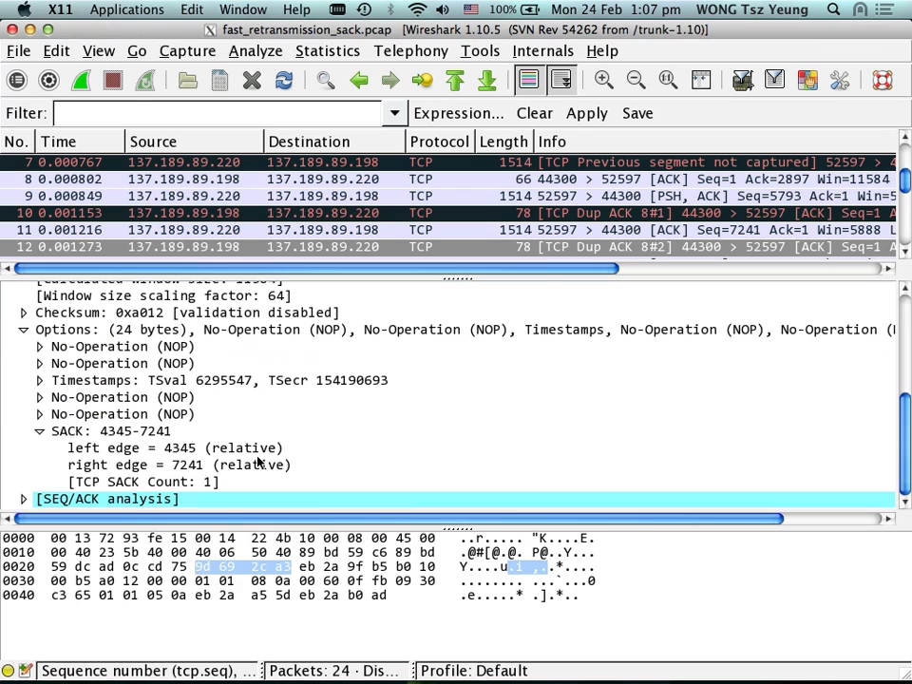
click(76, 432)
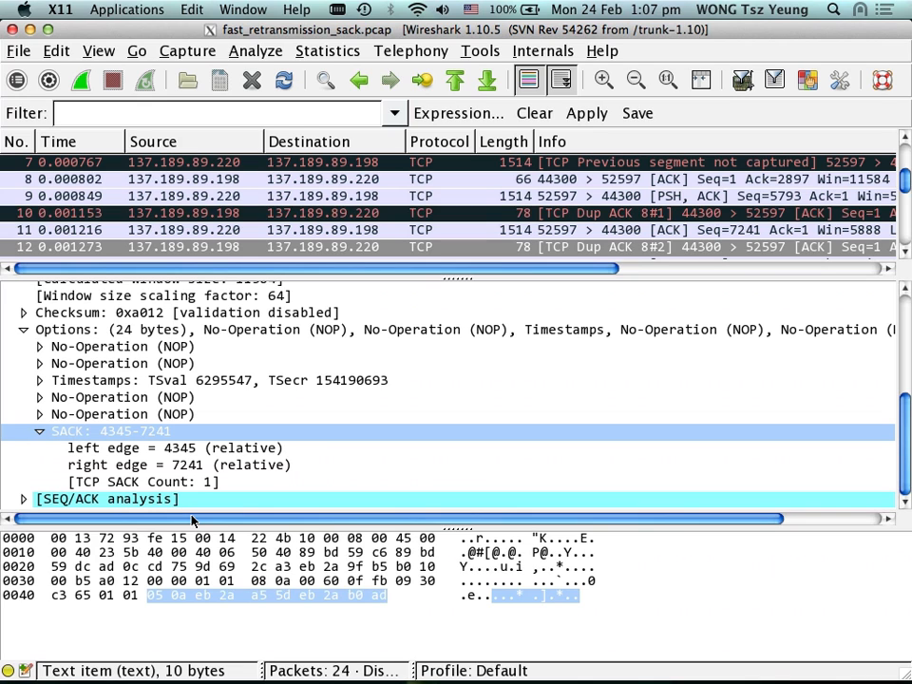
click(186, 465)
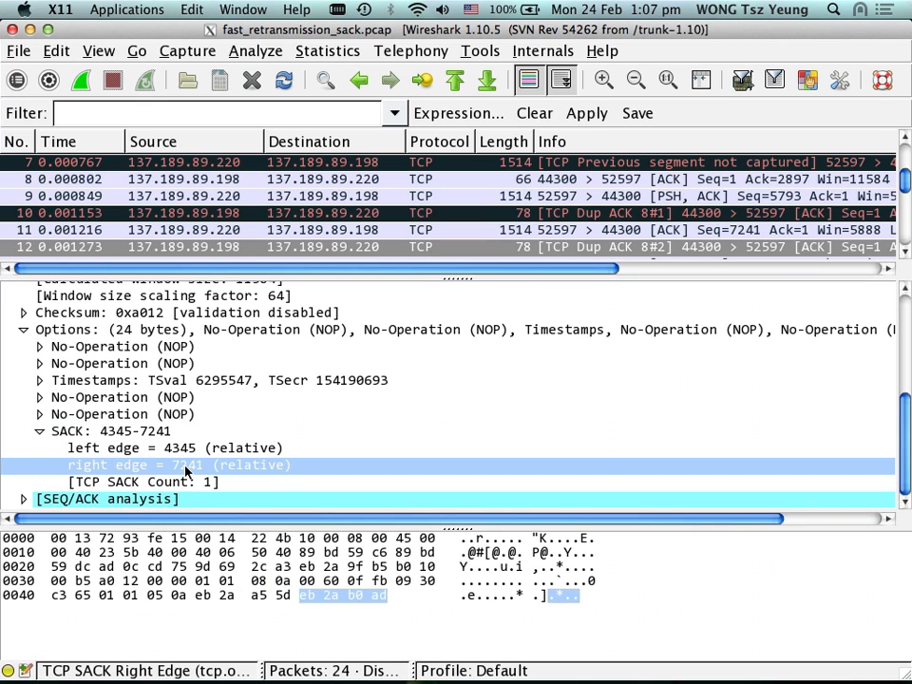
- In the Excel sheet, set the end of the SACK range in C16 to 7241
key(super+Tab)
click(788, 320)
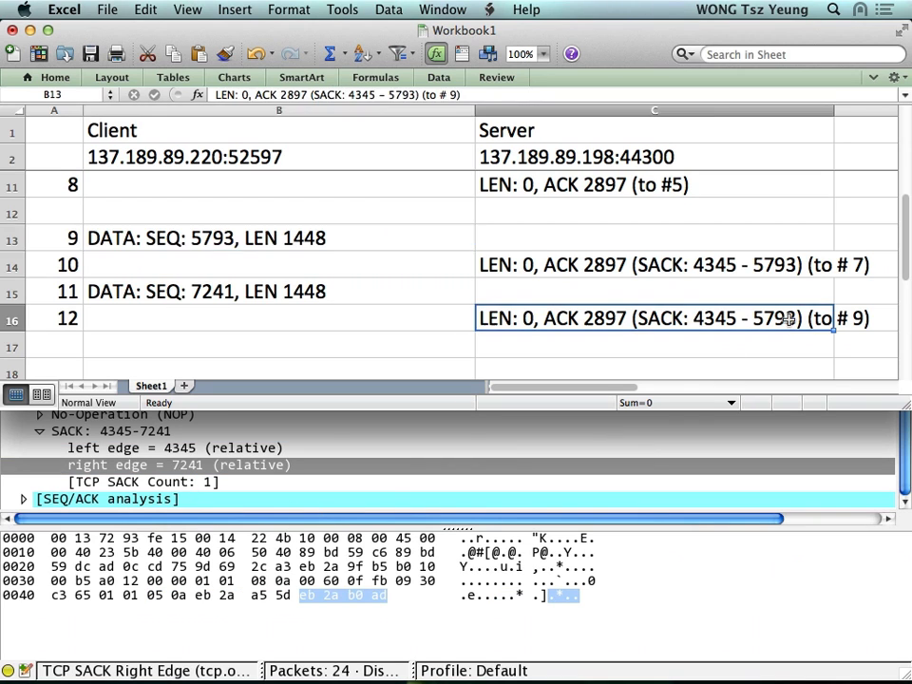
double_click(788, 321)
click(799, 323)
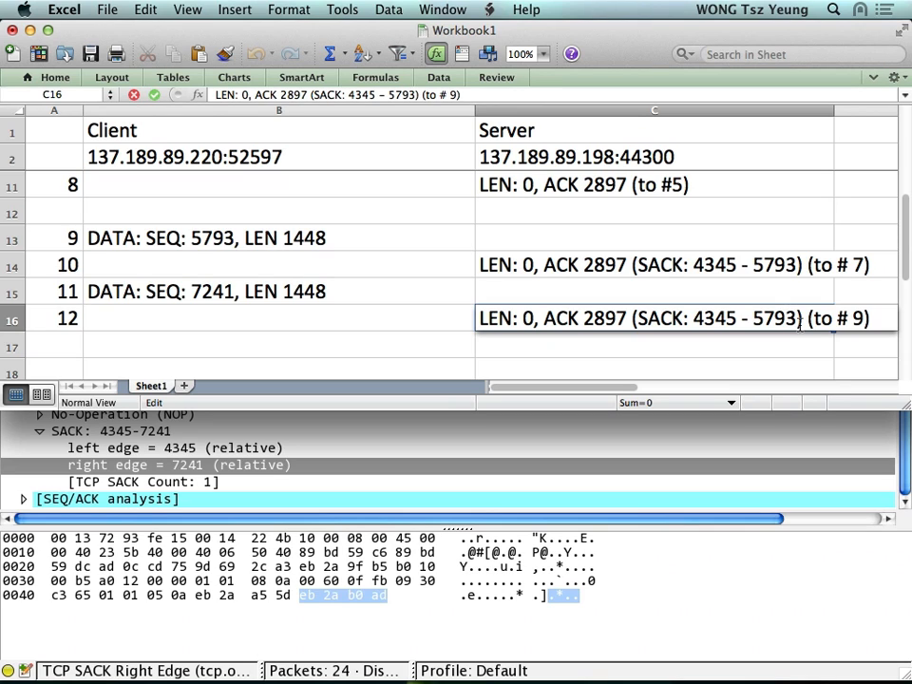
key(BackSpace)
key(BackSpace)
key(BackSpace)
key(BackSpace)
text(724)
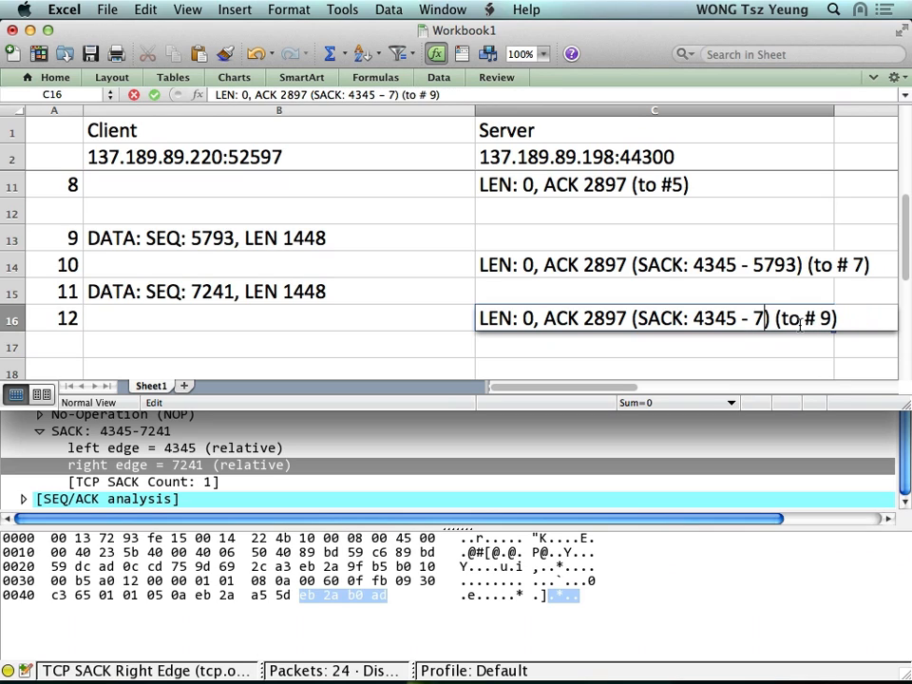
text(1)
key(BackSpace)
text(241)
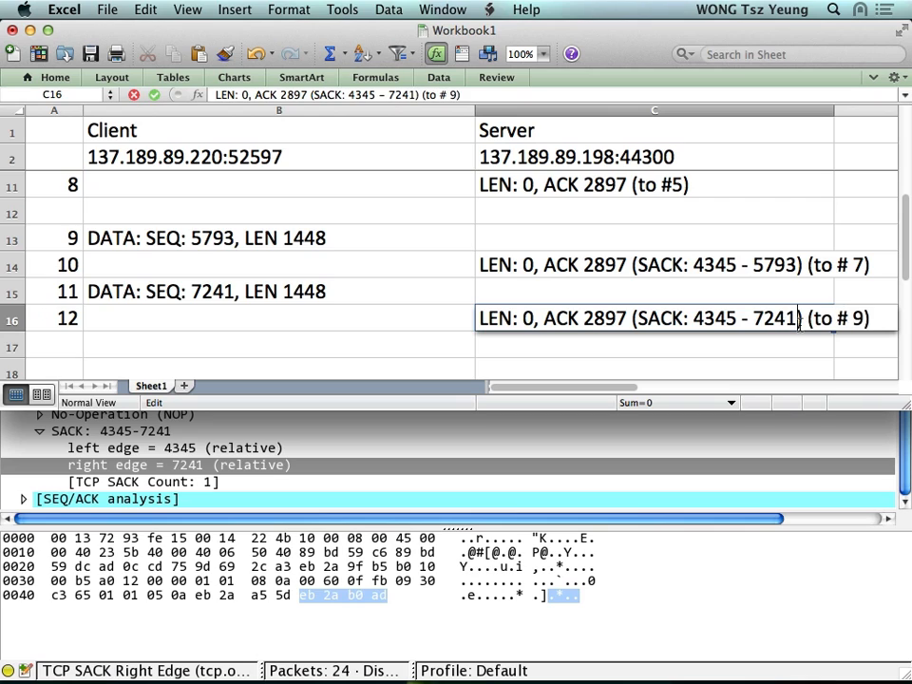
key(Return)
click(801, 329)
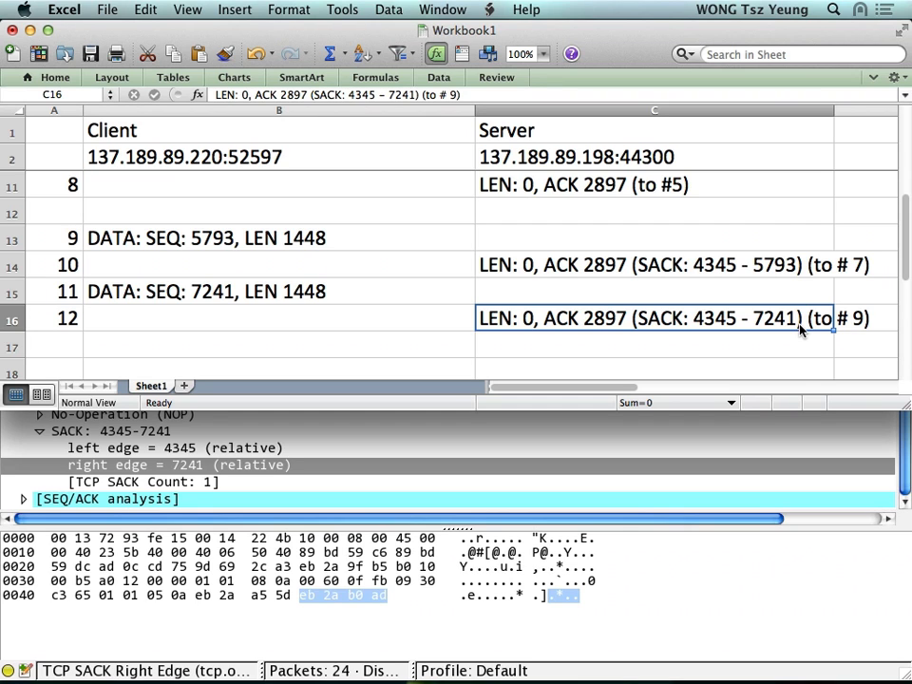
- Switch to Wireshark, select packet 13 and examine its TCP sequence number and length
key(super+Tab)
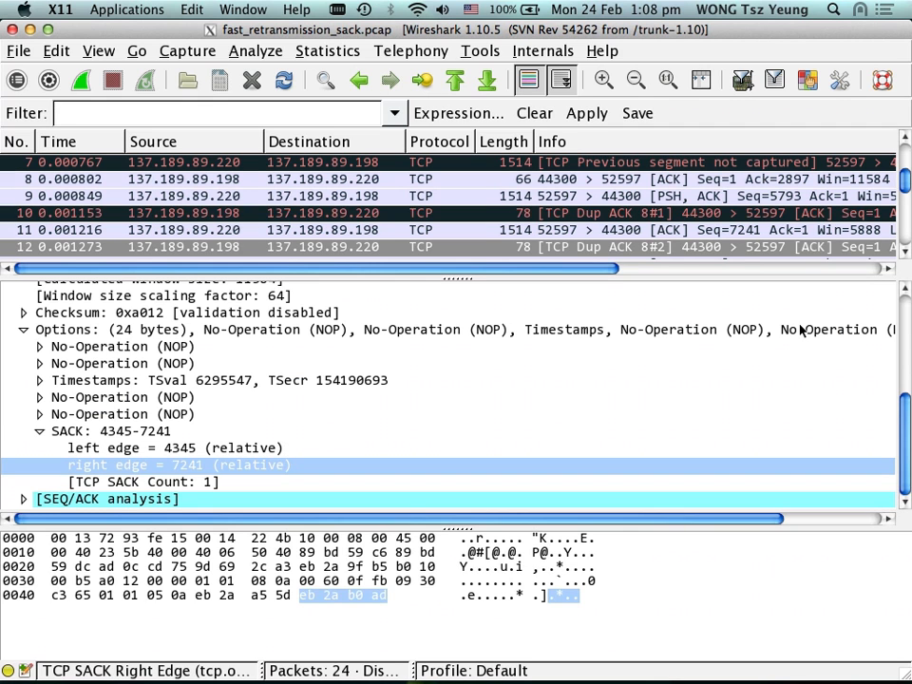
key(Down)
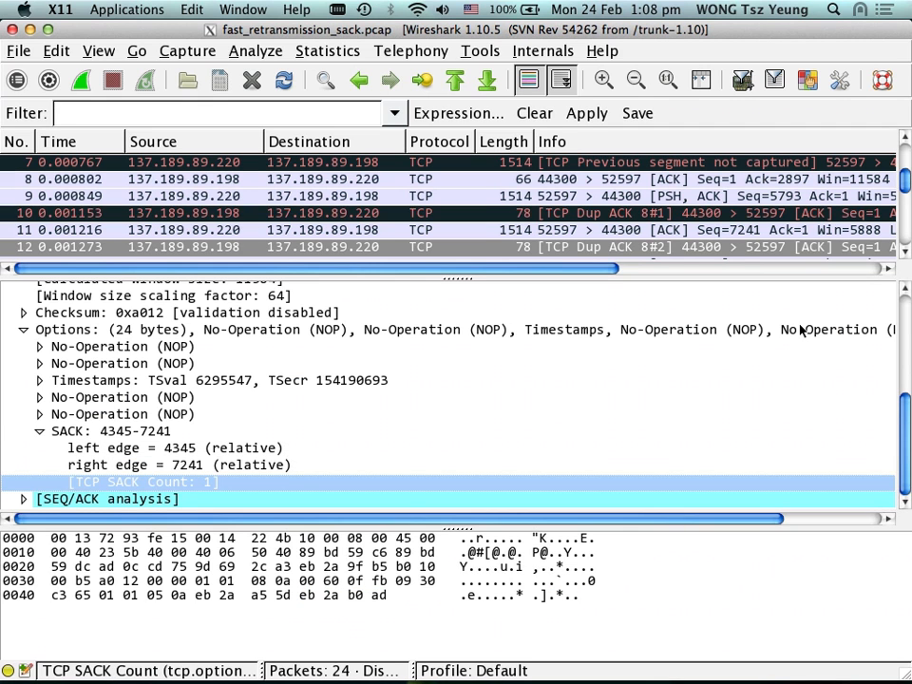
click(635, 249)
key(Down)
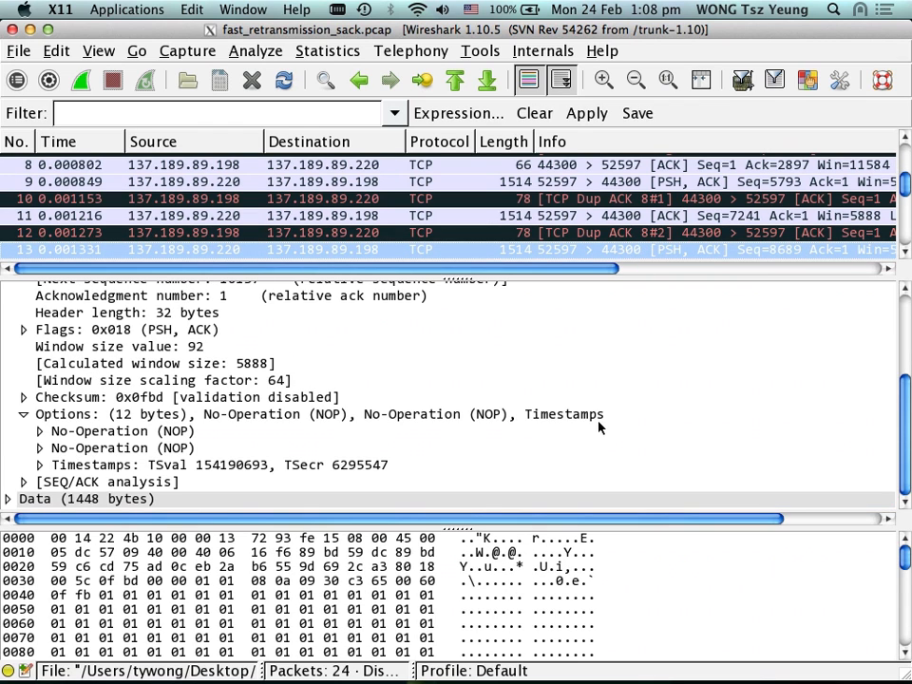
scroll(586, 427, up, 3)
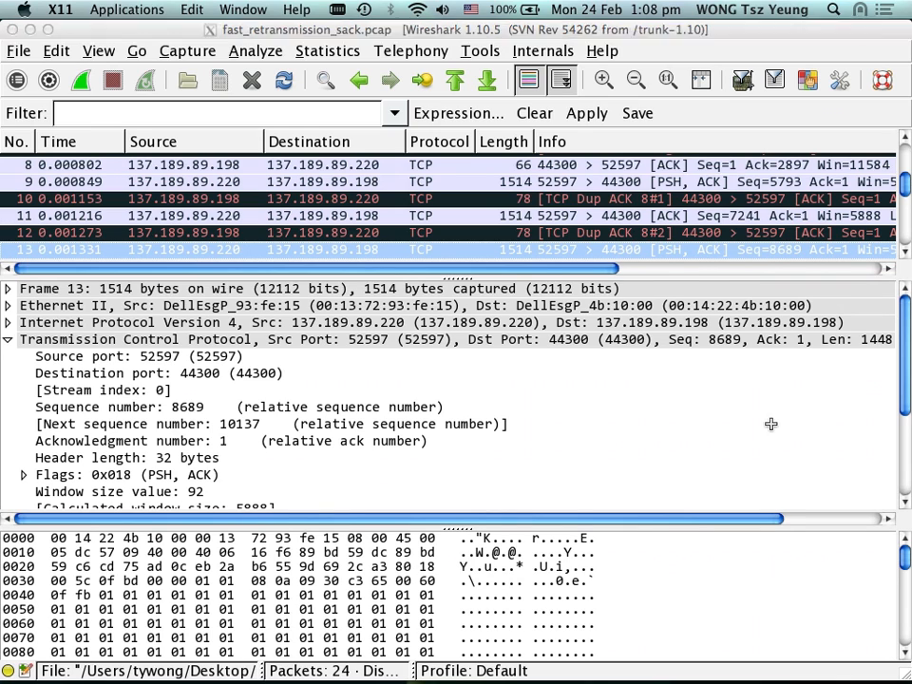
- In the Excel sheet, enter packet number 13 in A17 and copy the client entry from B15 into B17
key(super+Tab)
key(Return)
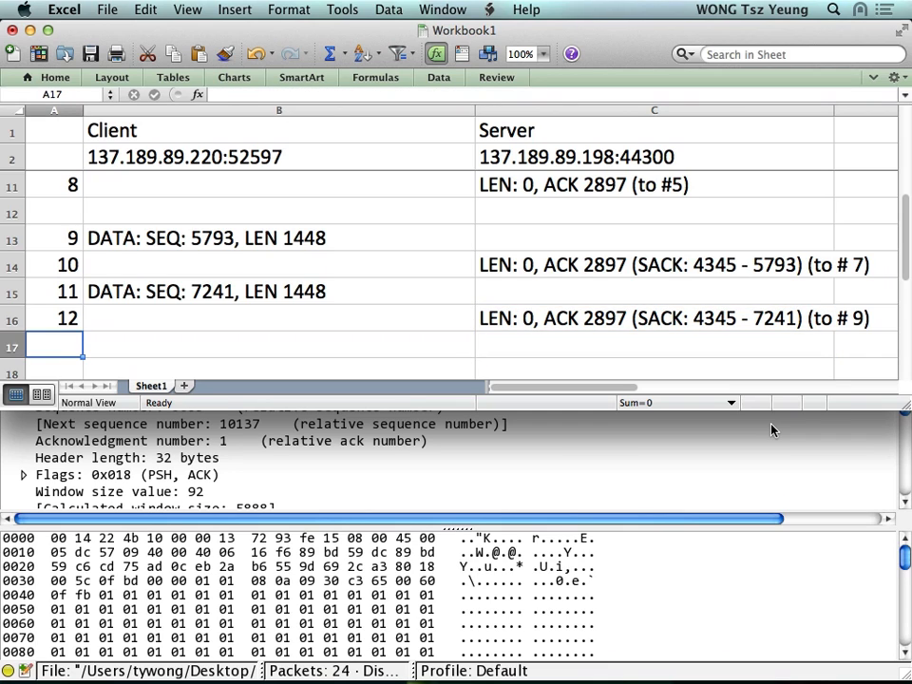
text(13)
key(Tab)
key(Up)
key(Up)
key(super+c)
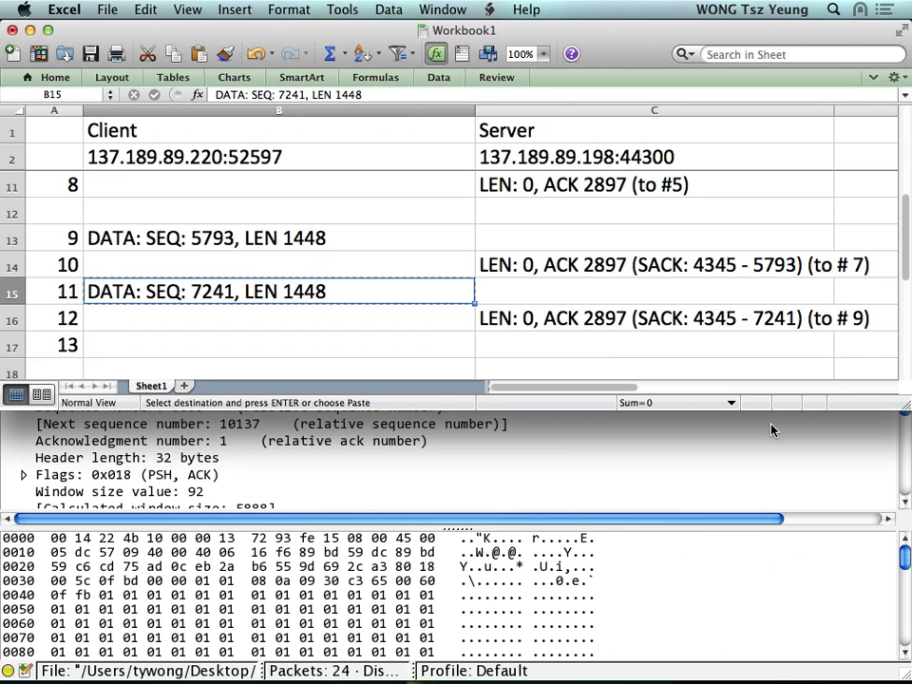
key(Down)
key(Down)
key(super+v)
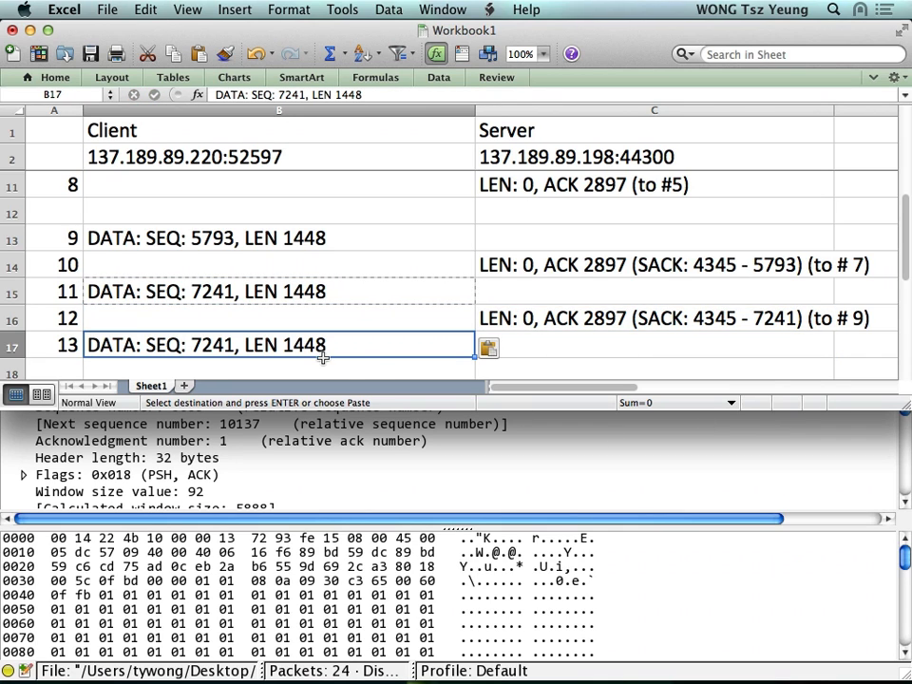
- Check packet 13's sequence number in Wireshark and set the SEQ value in B17 of the Excel sheet to 8689
click(206, 464)
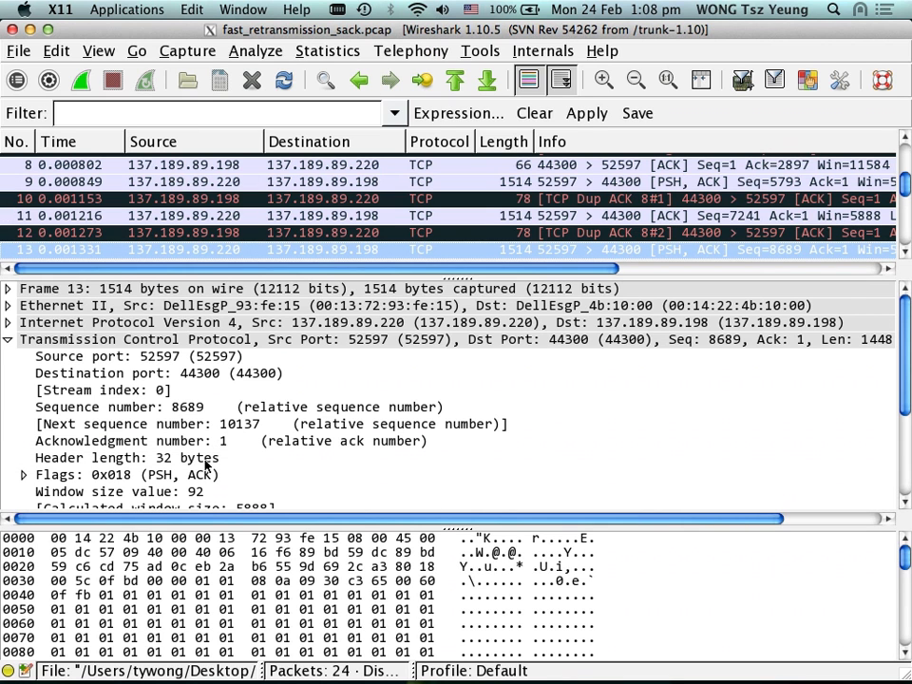
key(super+Tab)
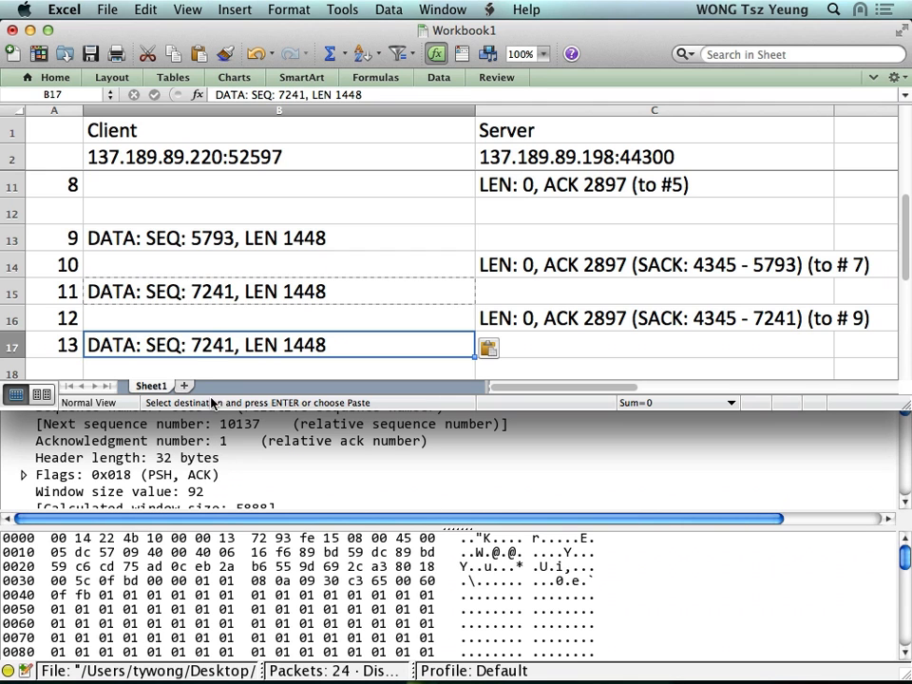
double_click(222, 346)
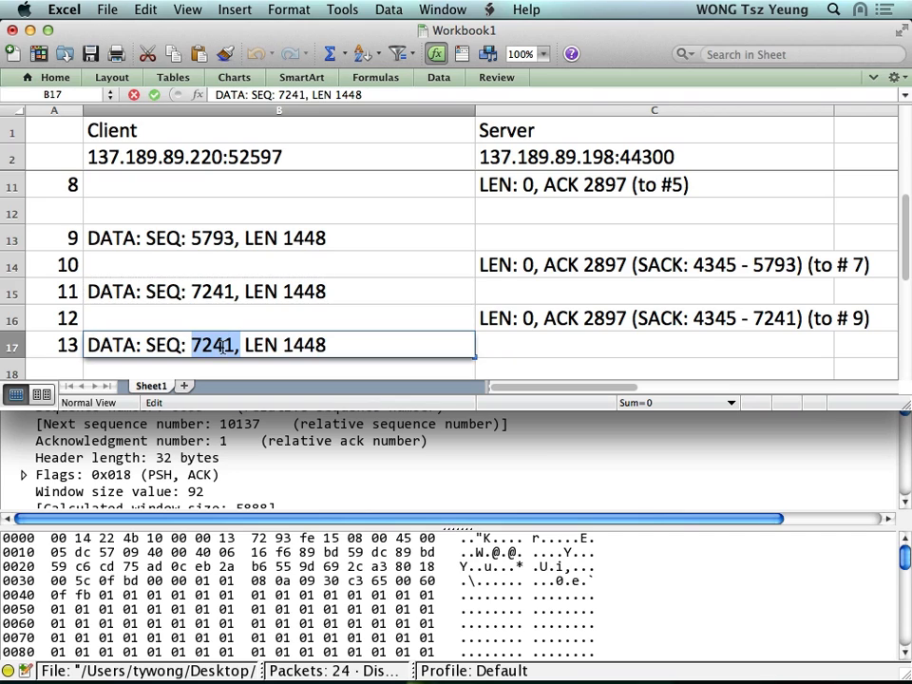
text(8689,)
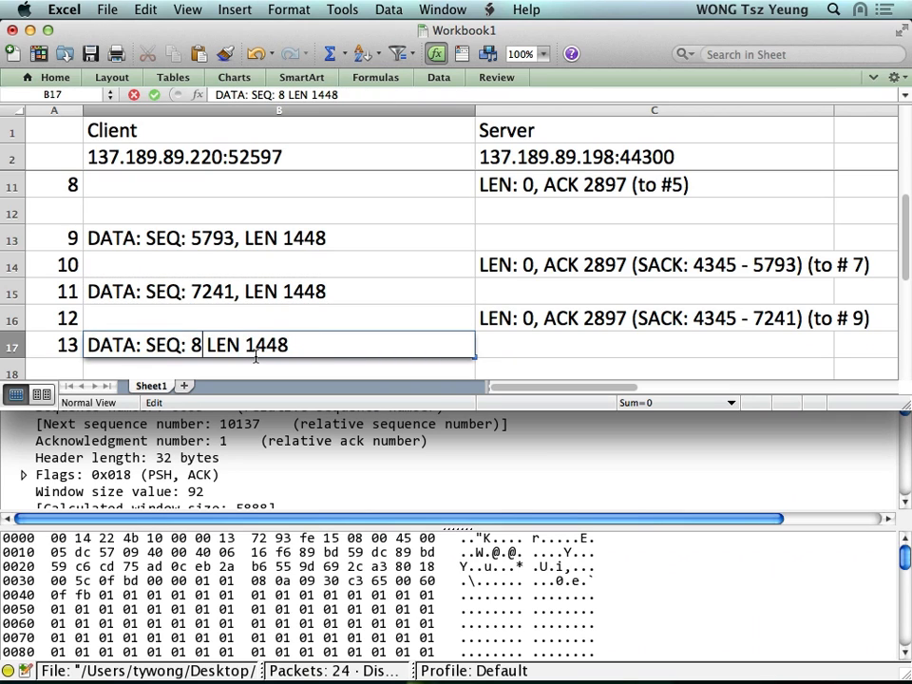
key(Return)
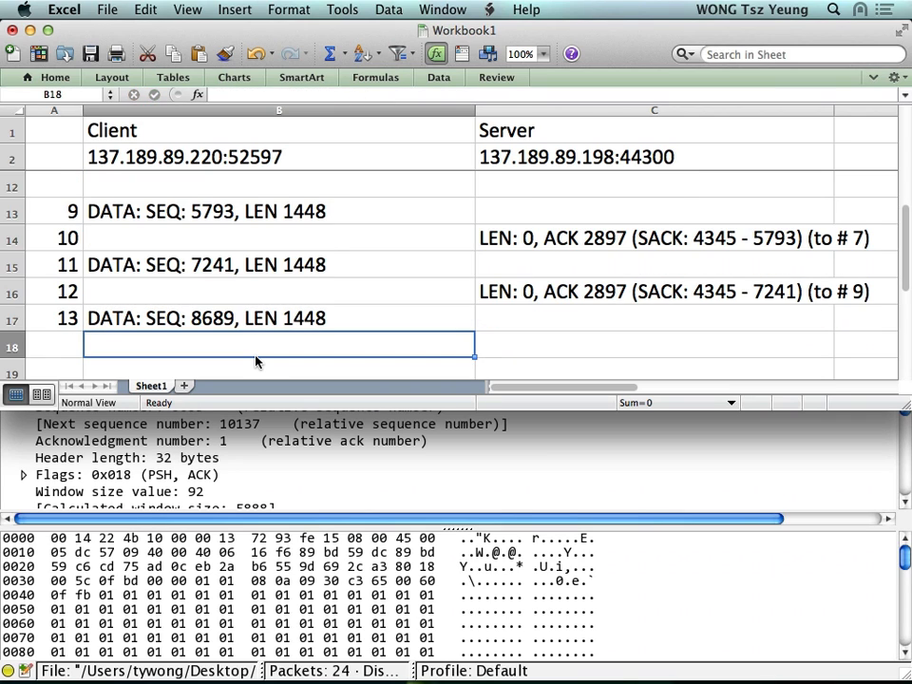
key(Up)
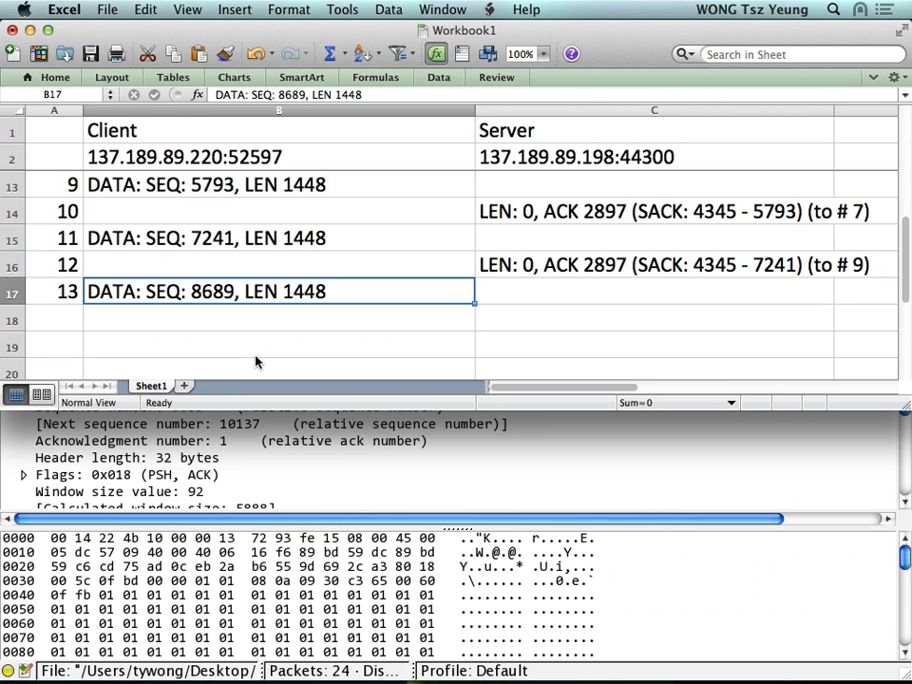
- Switch to Calculator, compute 7241+1448 to check packet 13's sequence number, and return to Excel
key(super+Tab)
key(super+Tab)
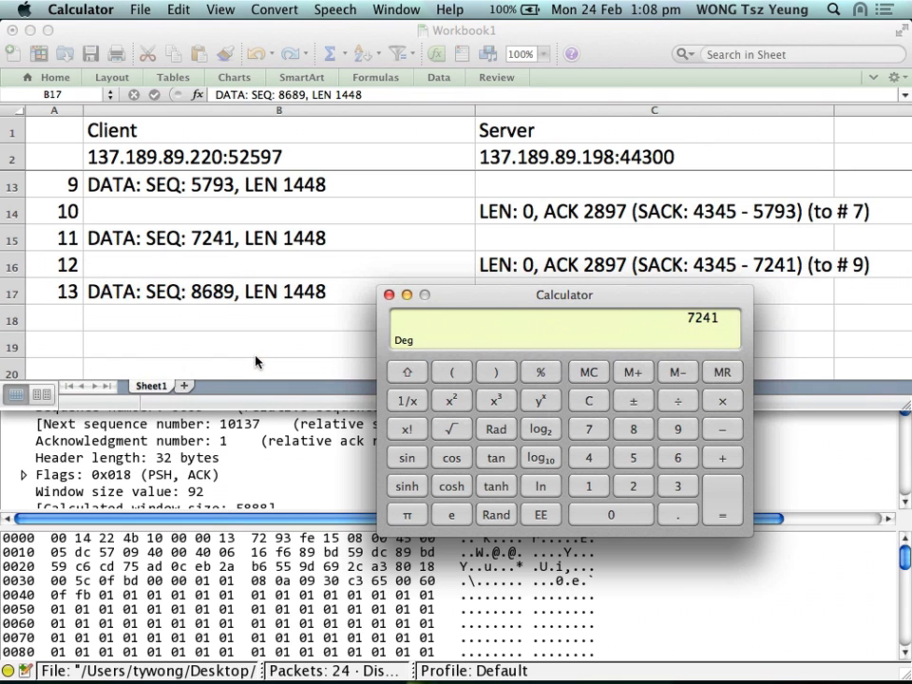
text(+1448)
key(Return)
key(super+Tab)
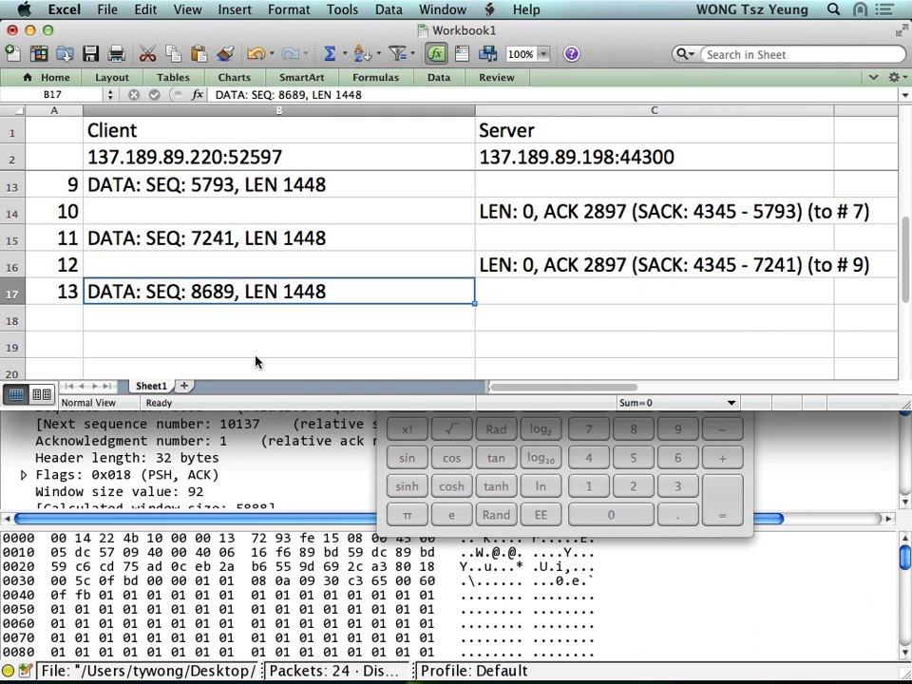
- Switch to Wireshark, select packet 14 and examine its acknowledgment number and SACK option
key(super+Tab)
key(super+Tab)
key(super+Tab)
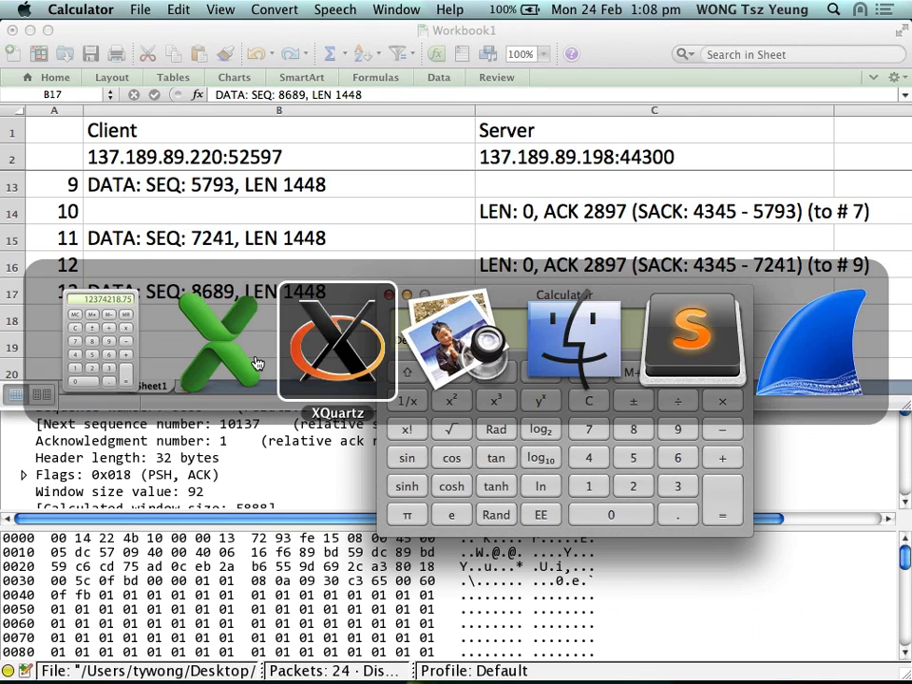
key(Down)
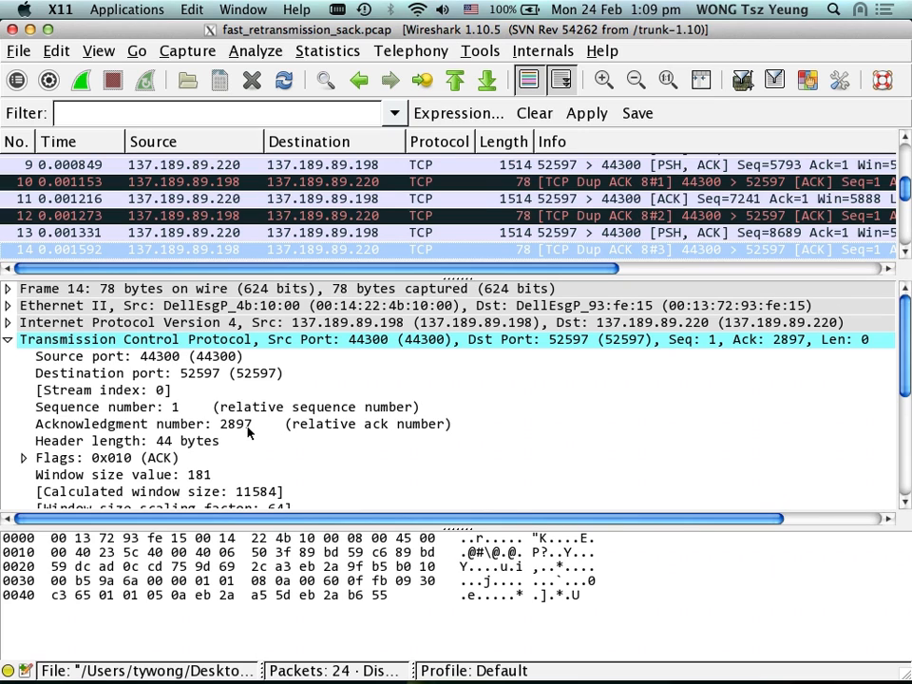
scroll(247, 432, down, 5)
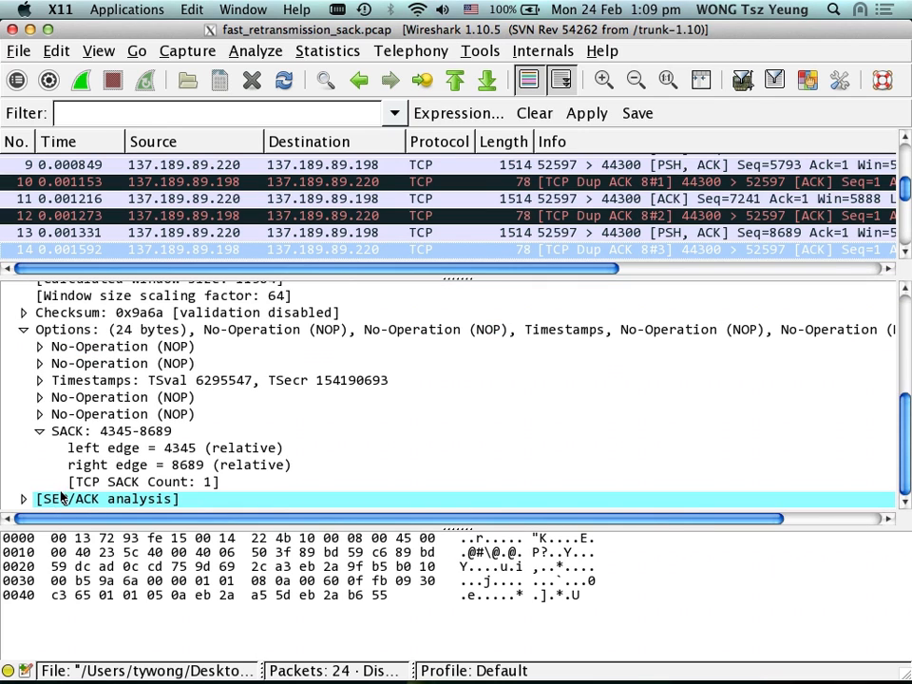
click(100, 431)
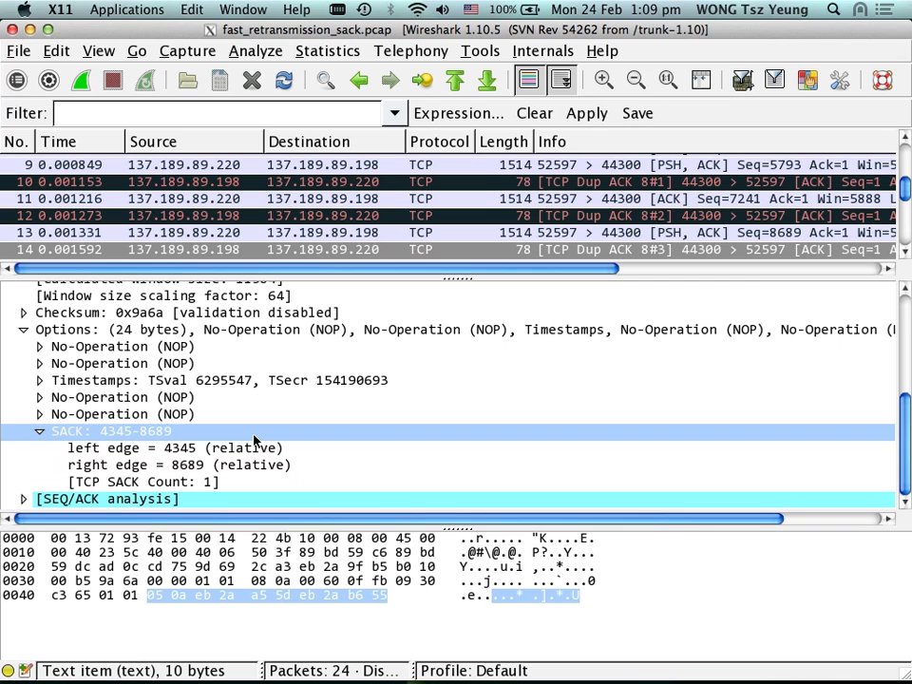
- Switch to the Excel sheet and enter packet number 14 in A18
key(super+Tab)
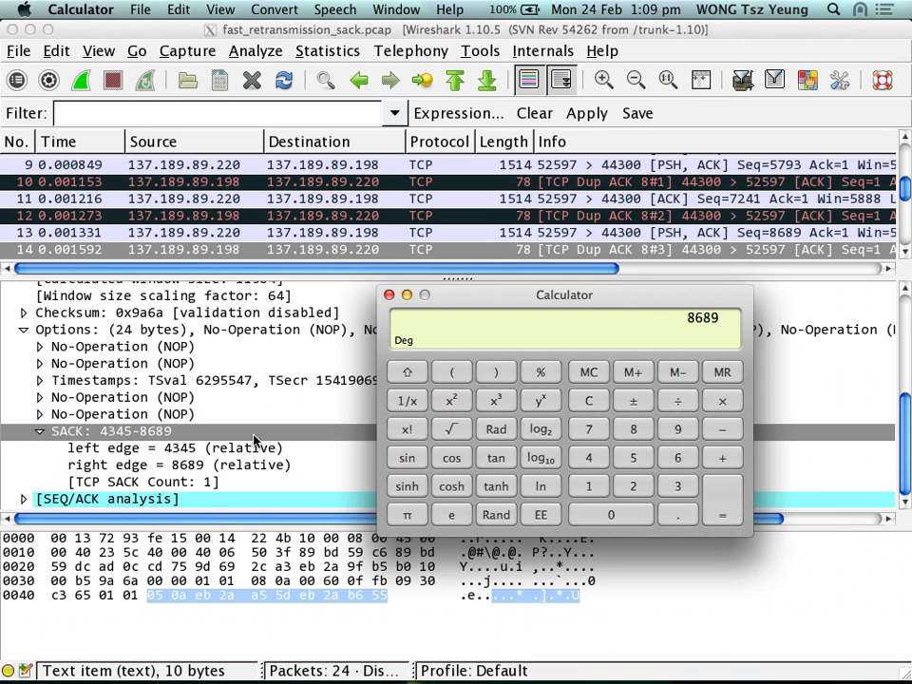
key(super+Tab)
key(super+Tab)
key(super+Tab)
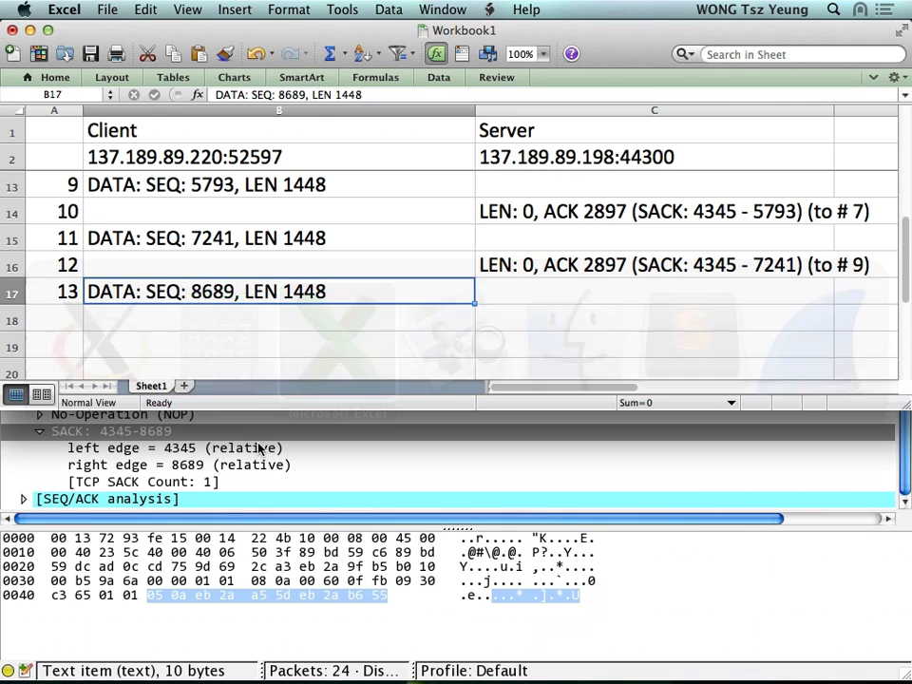
click(29, 317)
text(14)
key(Tab)
key(Tab)
key(Tab)
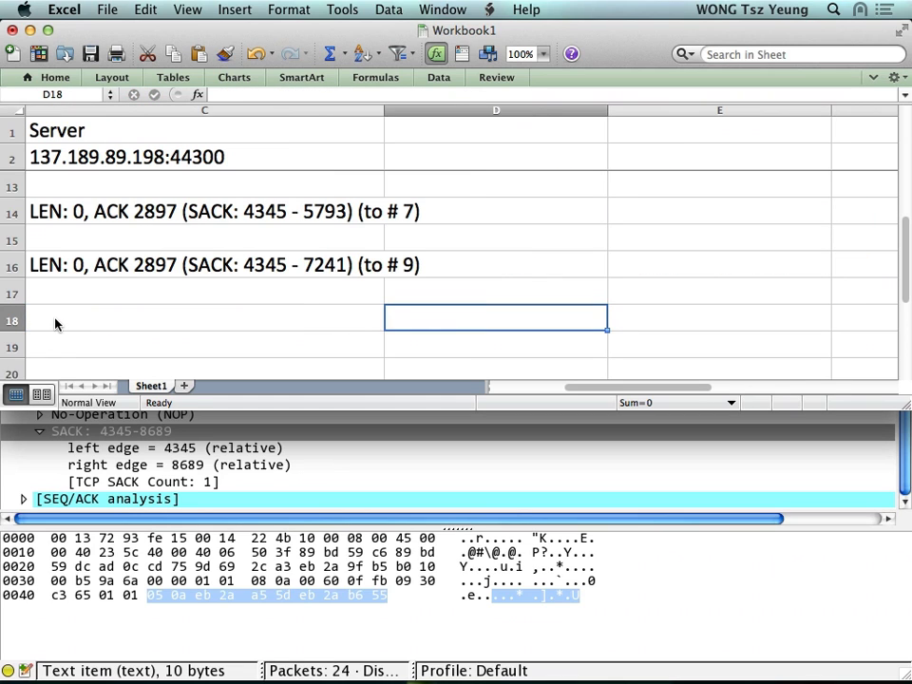
- Copy the server entry from C16 into C18 for packet 14
key(Left)
key(Up)
key(Up)
key(super+c)
key(Down)
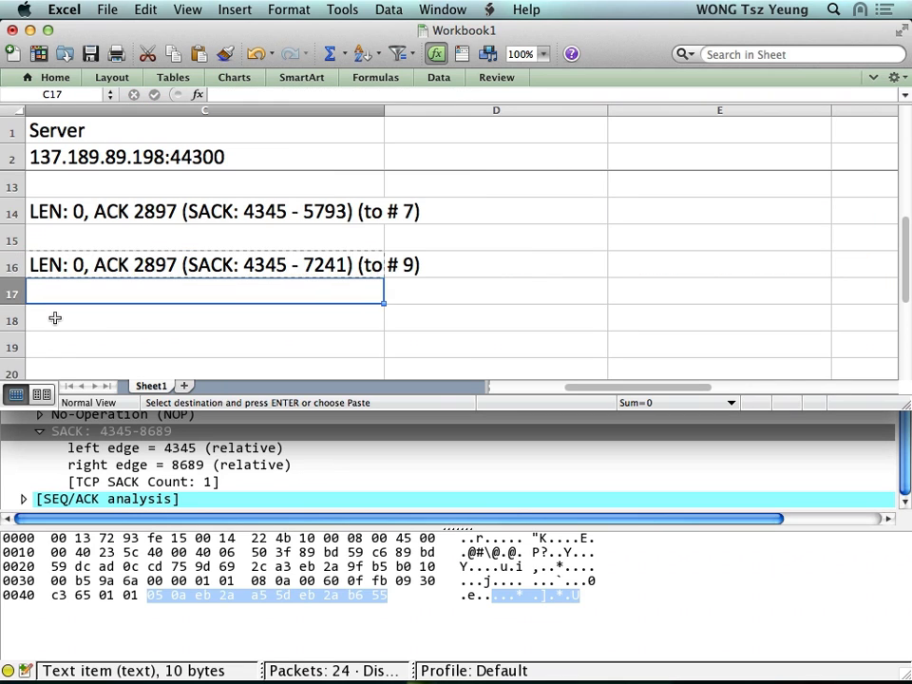
scroll(36, 316, left, 5)
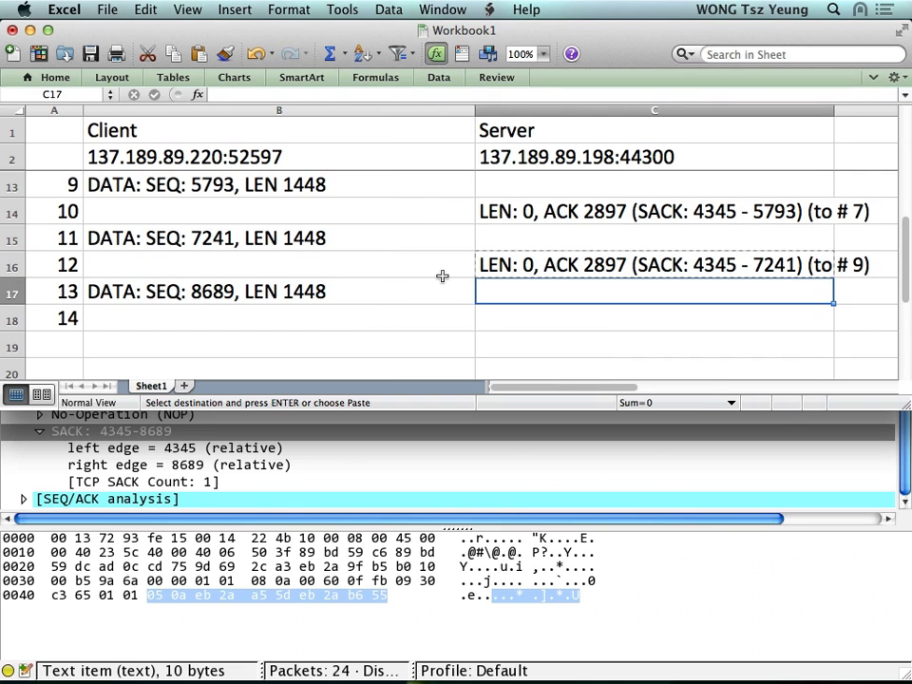
key(Down)
key(super+v)
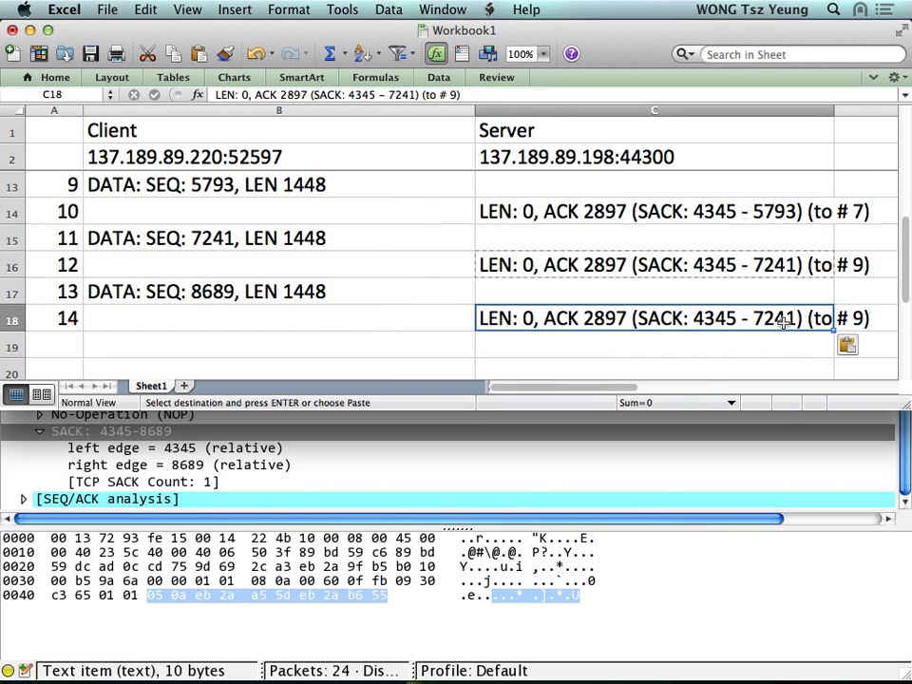
- Change the end of the SACK range in C18 to 8689
double_click(782, 326)
key(BackSpace)
key(BackSpace)
key(BackSpace)
key(BackSpace)
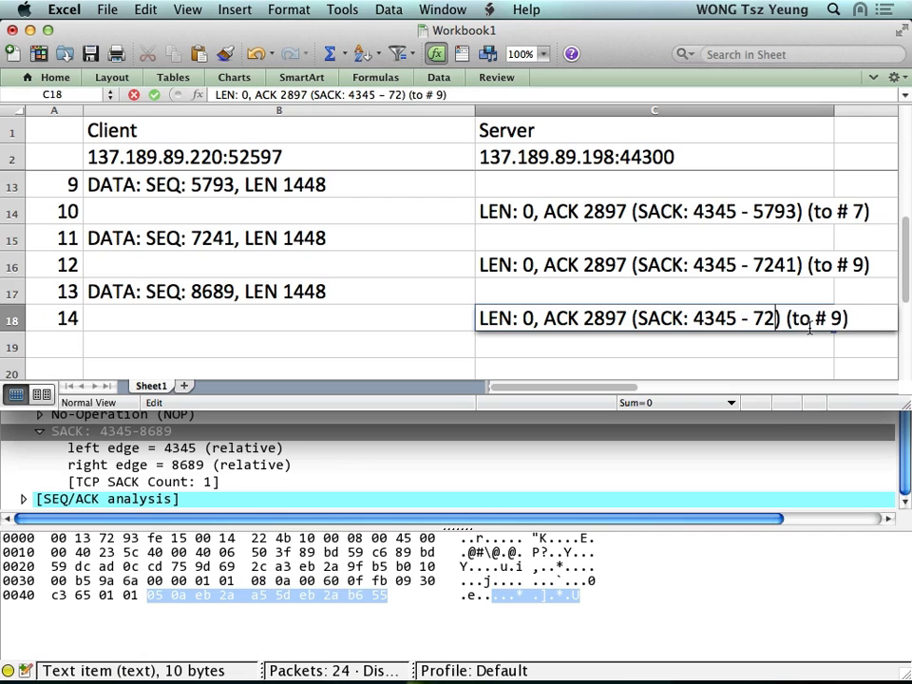
text(8)
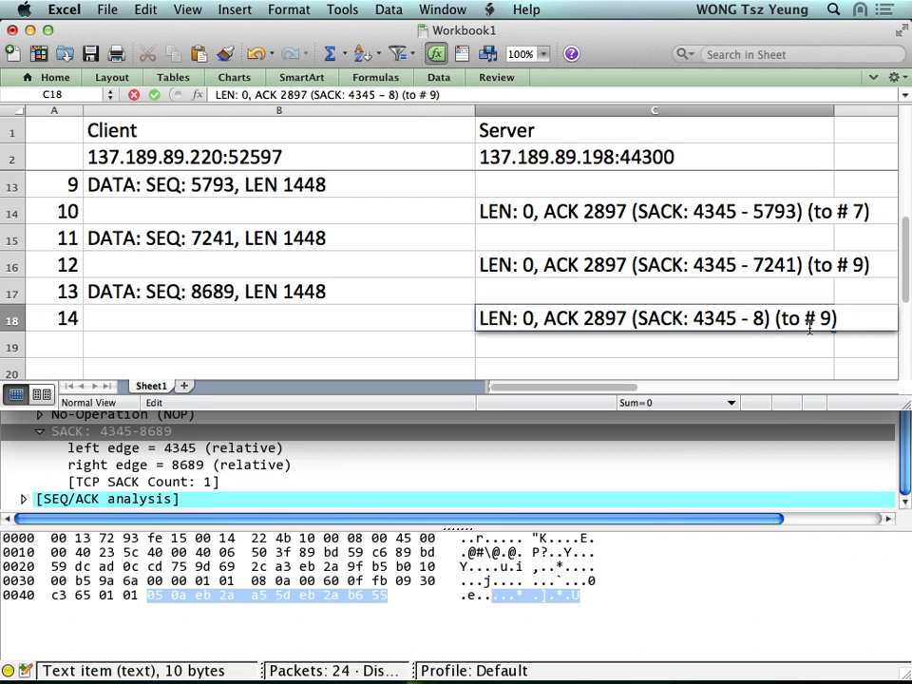
text(689)
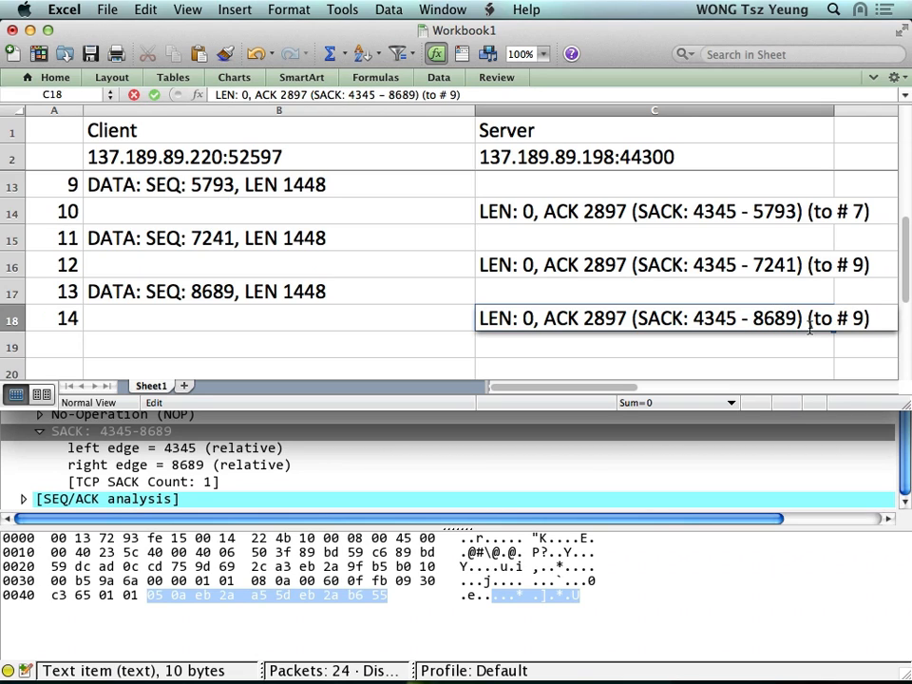
- Change the packet reference in C18 to # 11 and commit the entry
key(Right)
key(Right)
key(Right)
key(Right)
key(Right)
key(Right)
key(Right)
key(Right)
key(Delete)
text(11)
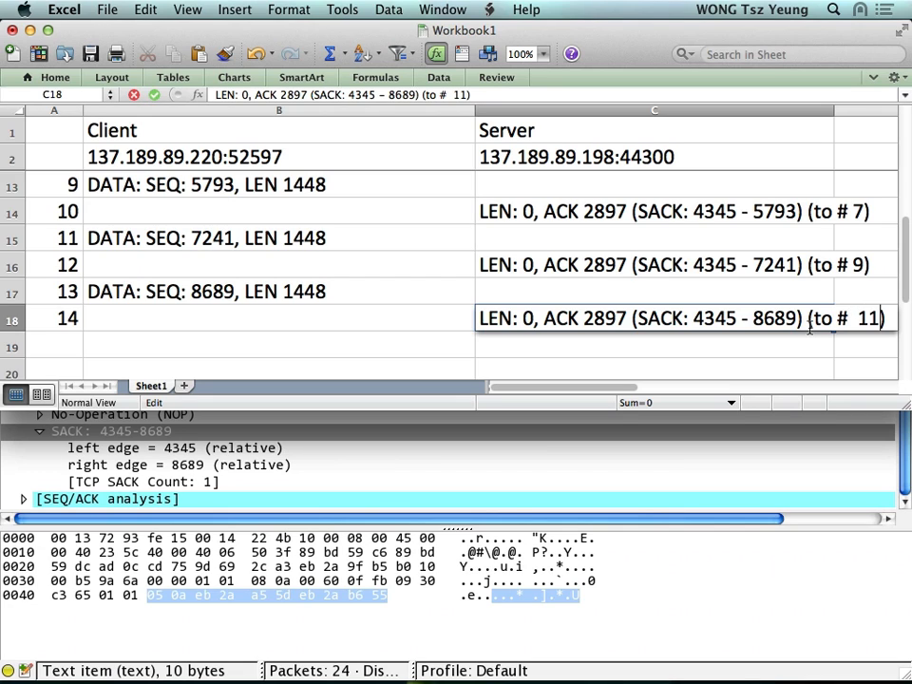
key(Return)
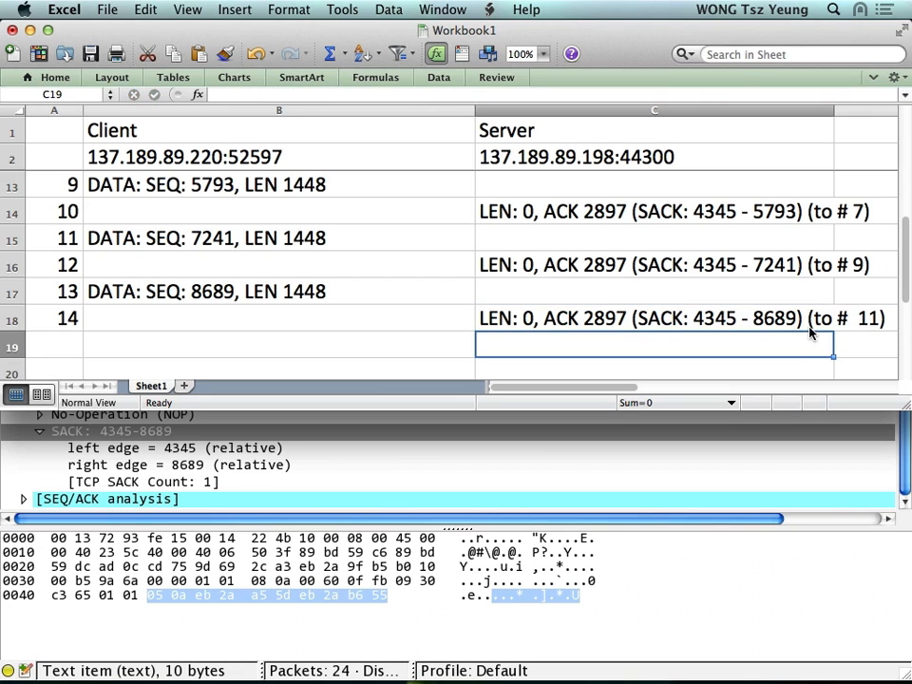
- Delete the empty row 12 between the entries for packets 8 and 9
key(Up)
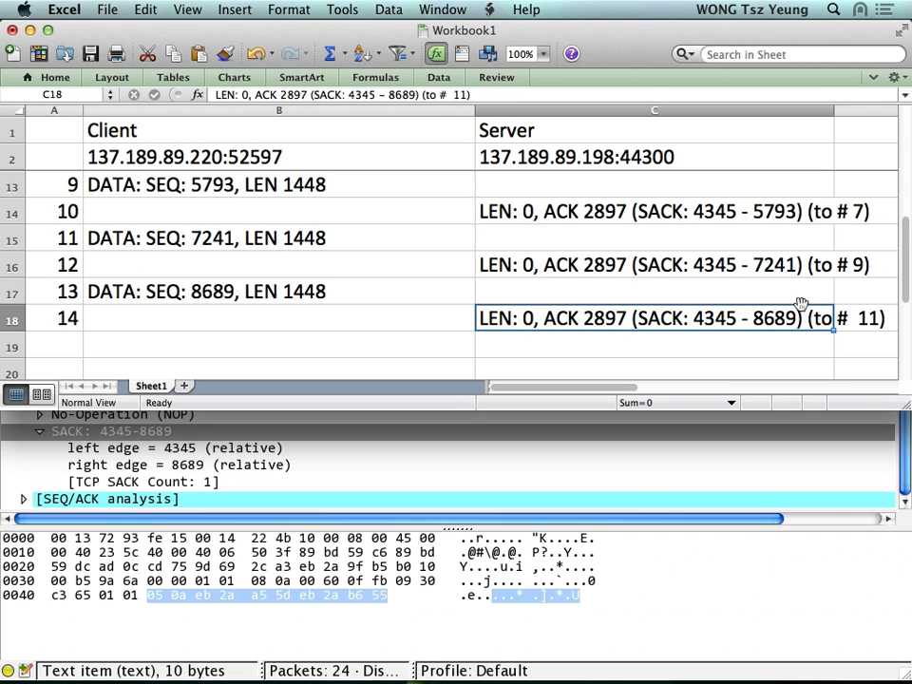
key(Up)
key(Up)
key(Up)
key(Up)
key(Up)
key(Up)
key(Up)
key(Up)
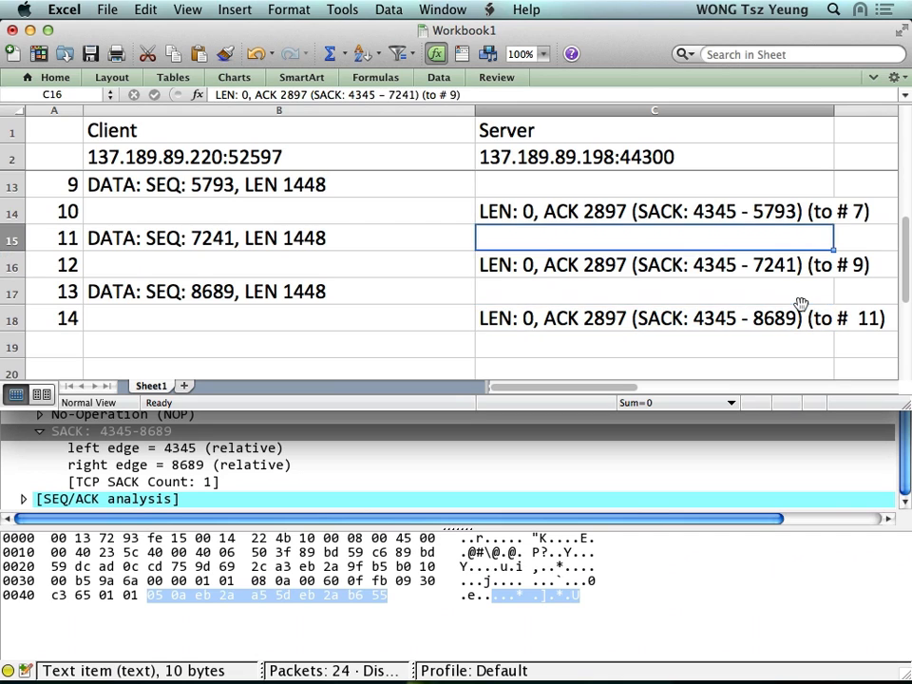
key(Down)
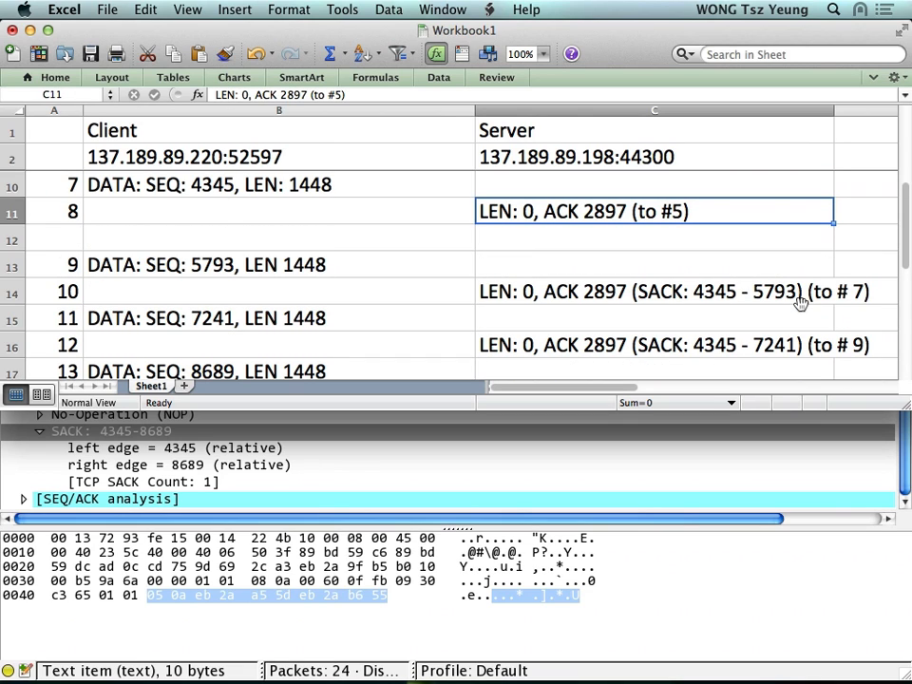
key(Down)
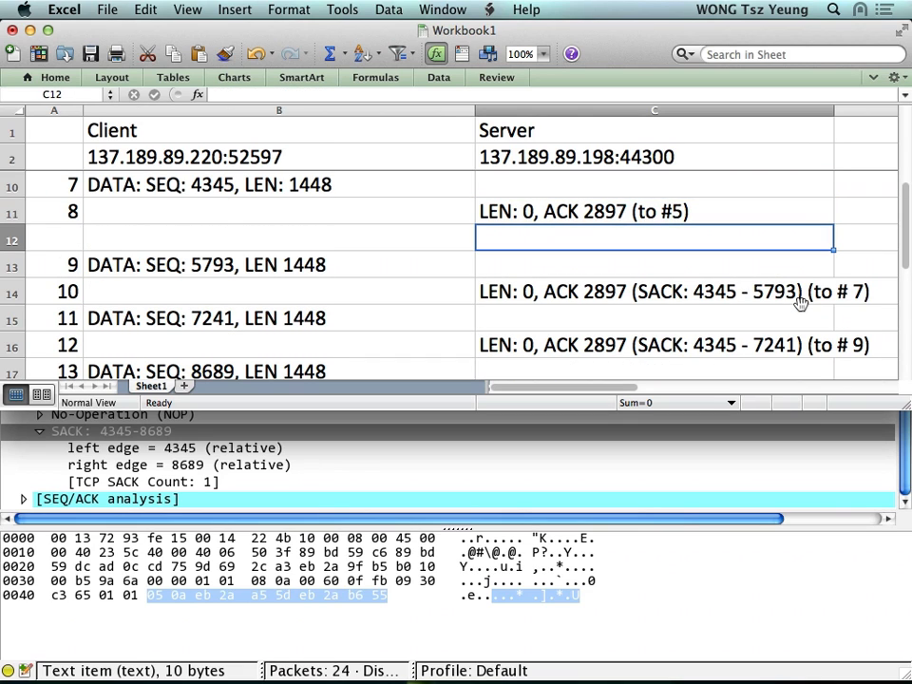
right_click(4, 238)
click(48, 334)
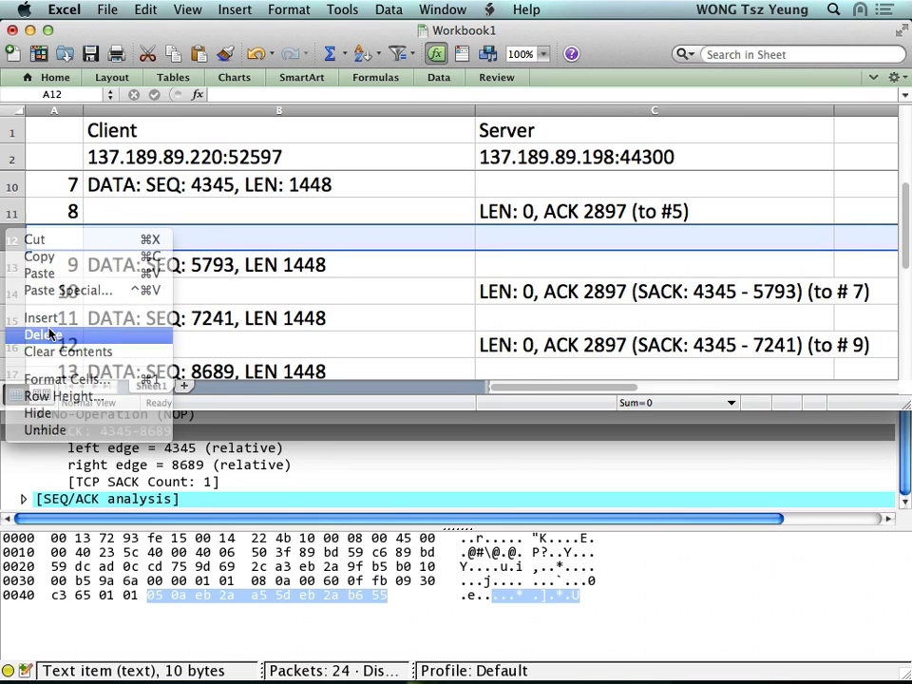
- Go through the server entries from packet 10 to packet 14 and select the empty cell A18
click(549, 265)
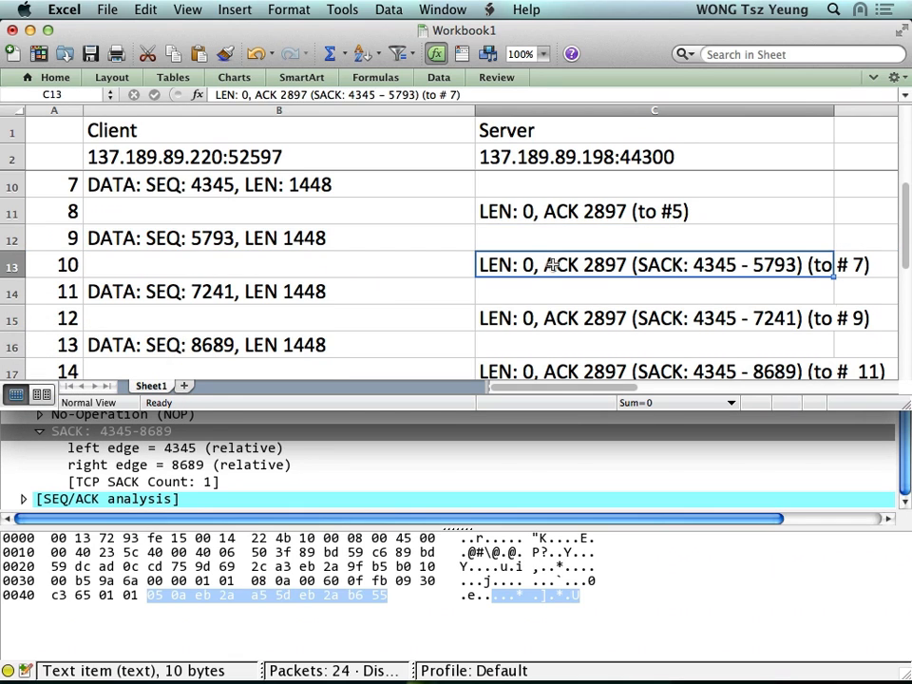
key(Down)
key(Down)
key(Down)
key(Down)
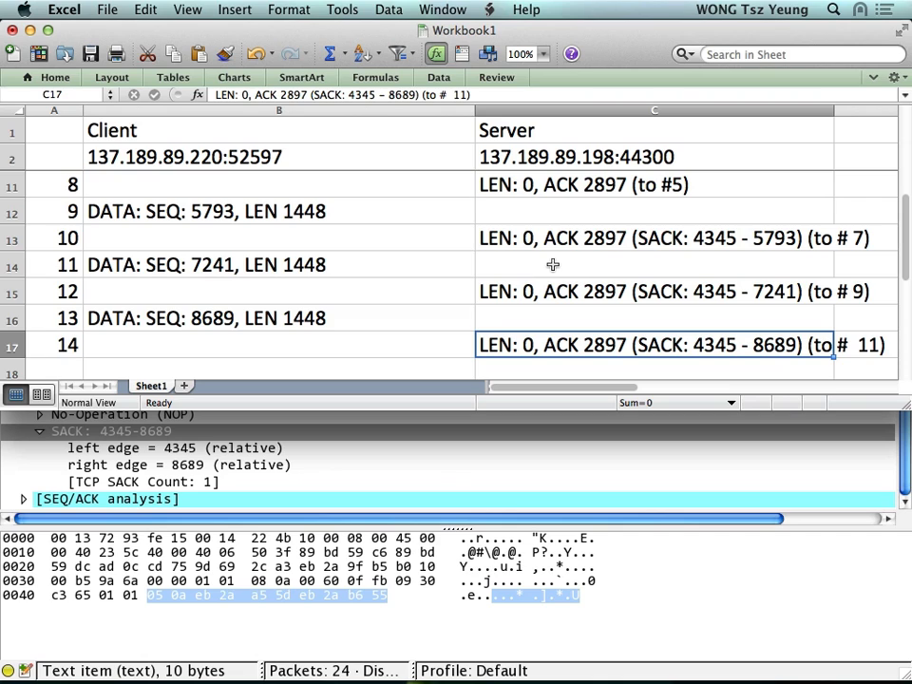
key(Down)
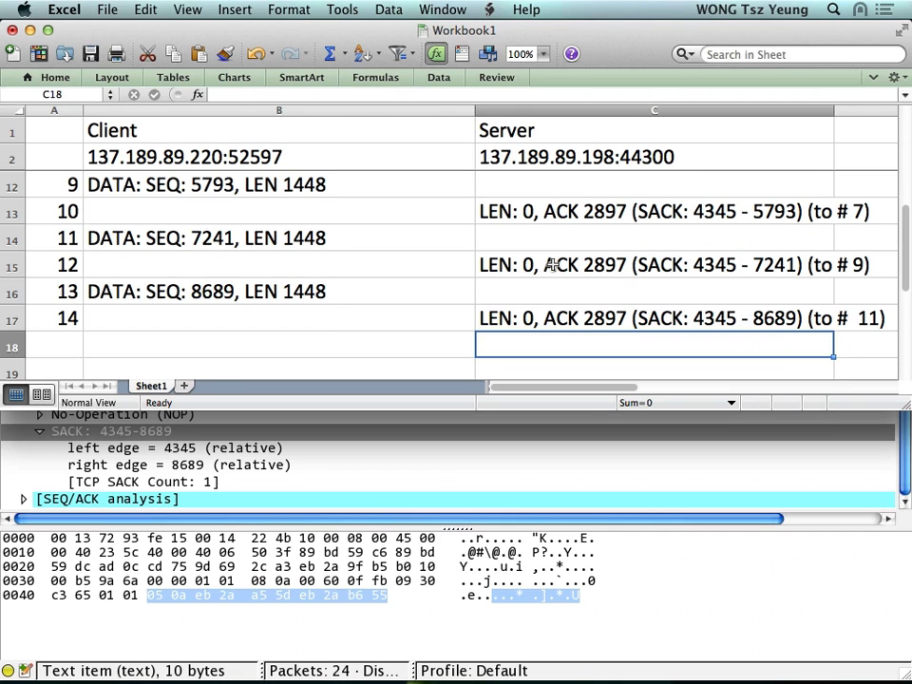
key(Home)
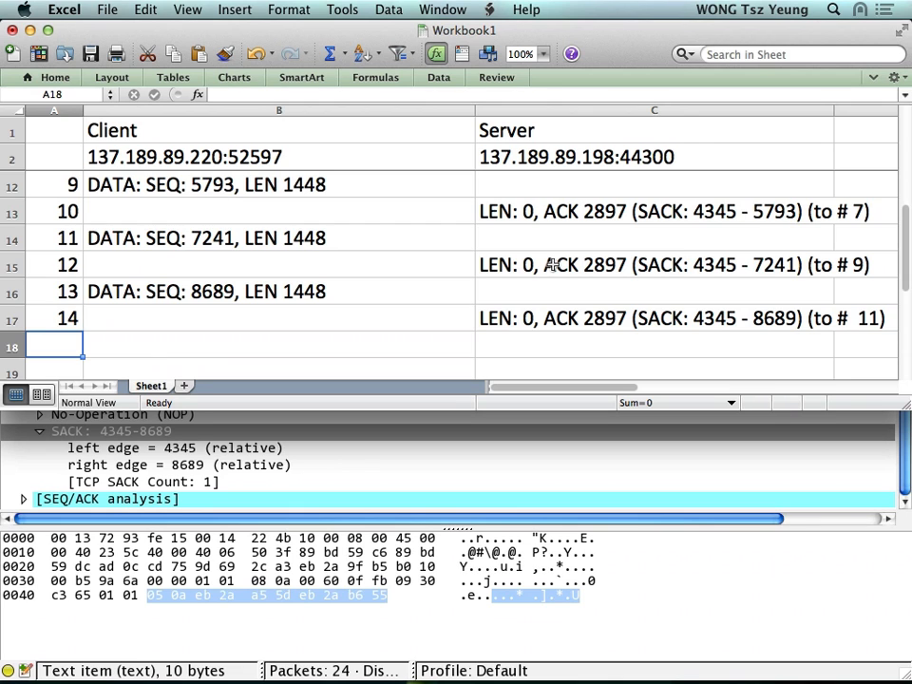
- Switch to Wireshark, select packet 15 and examine its TCP details
key(super+Tab)
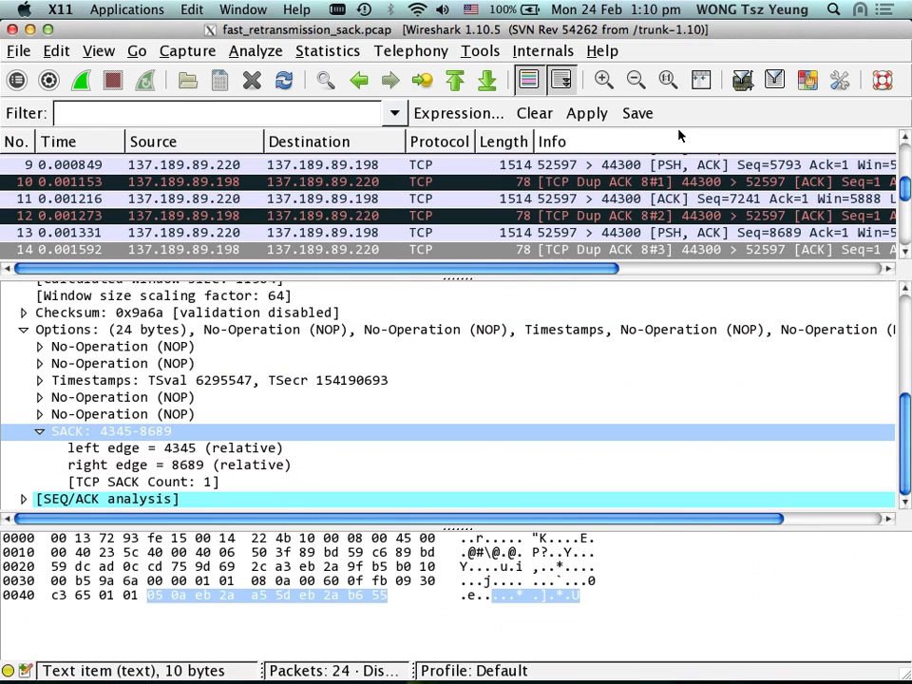
key(Down)
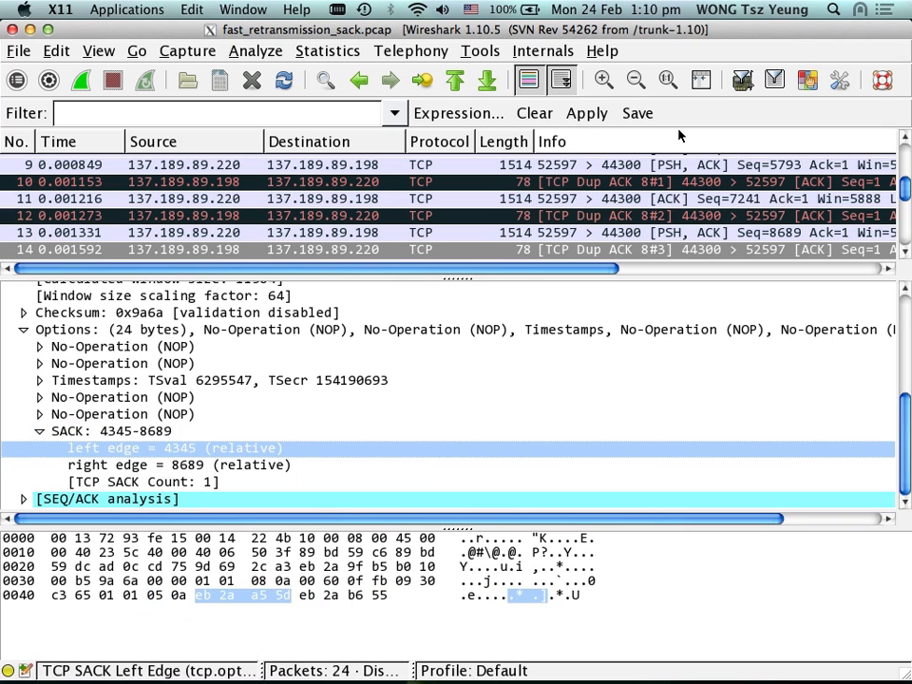
click(241, 253)
key(Down)
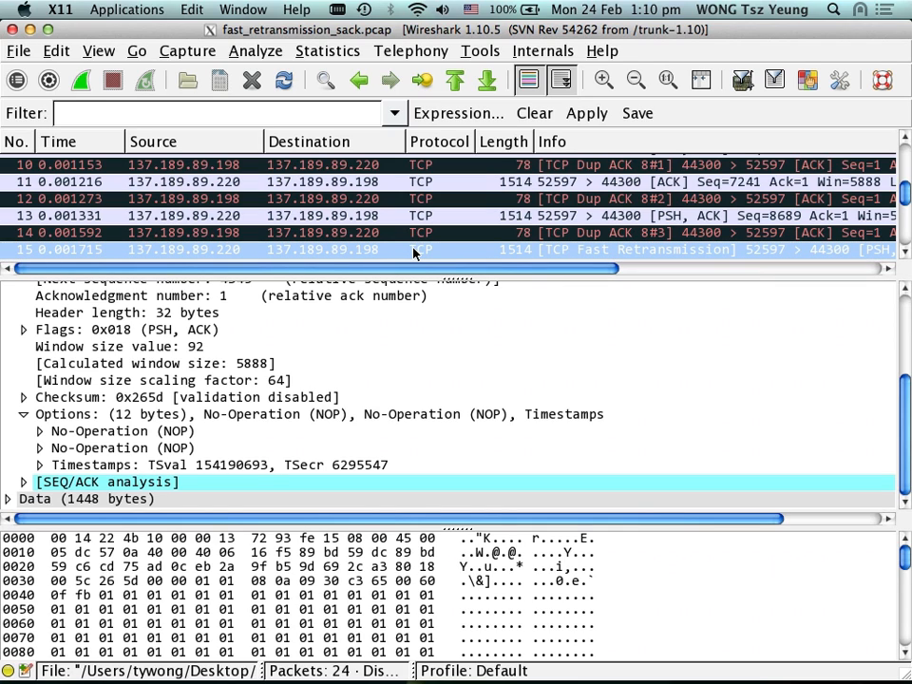
click(414, 282)
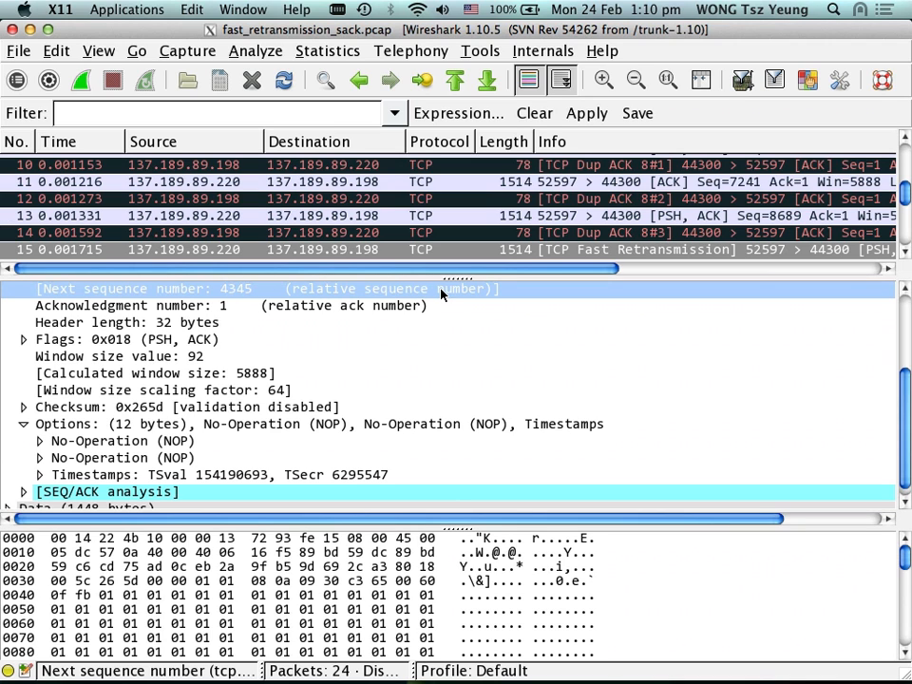
- Return to the Excel sheet, enter packet number 15 in A18 and start the client entry in B18 with DATA
key(super+Tab)
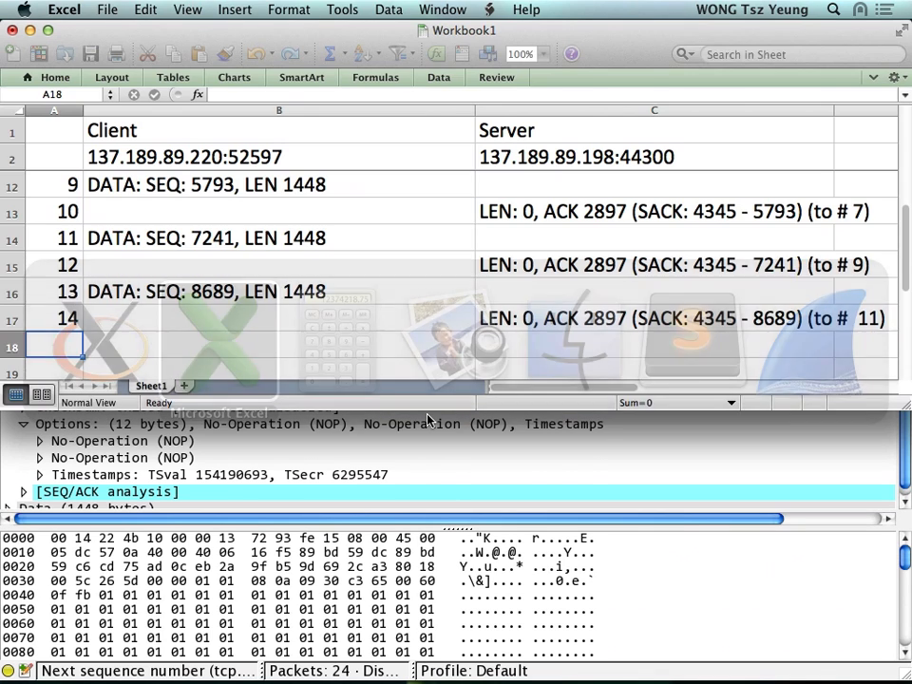
key(super+Tab)
key(super+Tab)
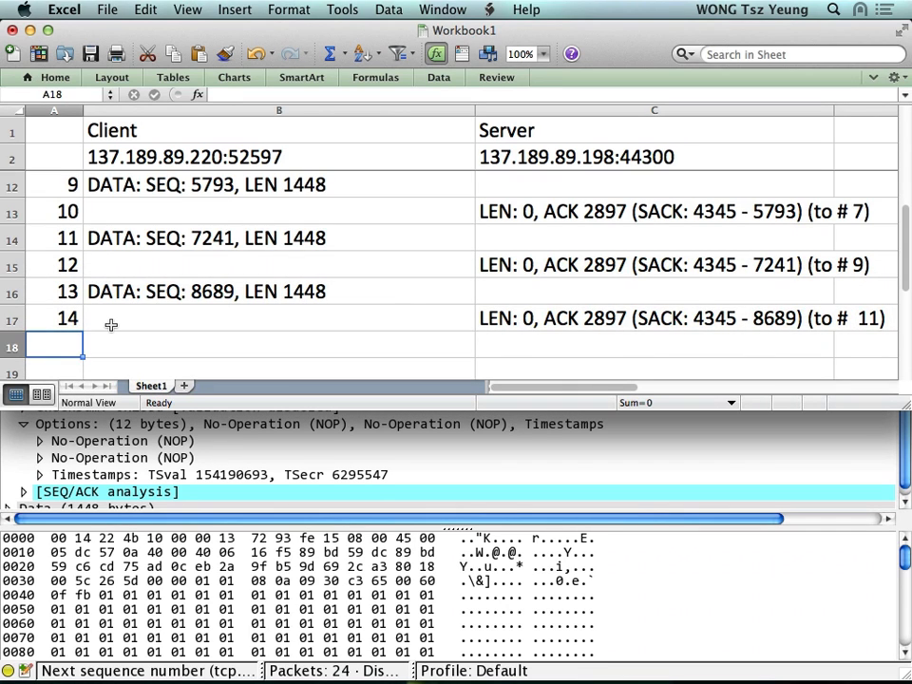
text(15)
key(Tab)
text(DATA:)
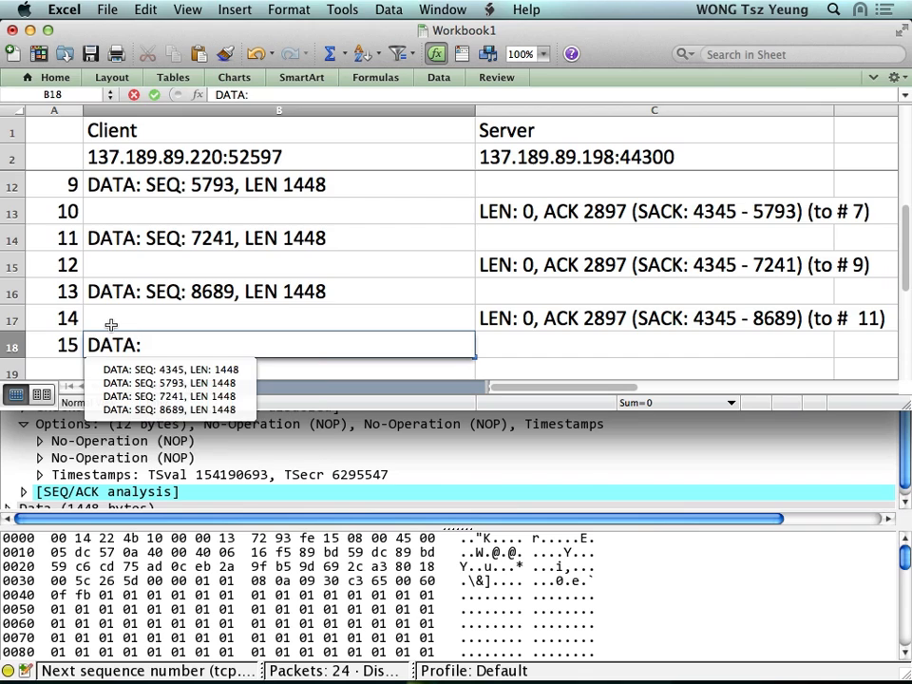
key(BackSpace)
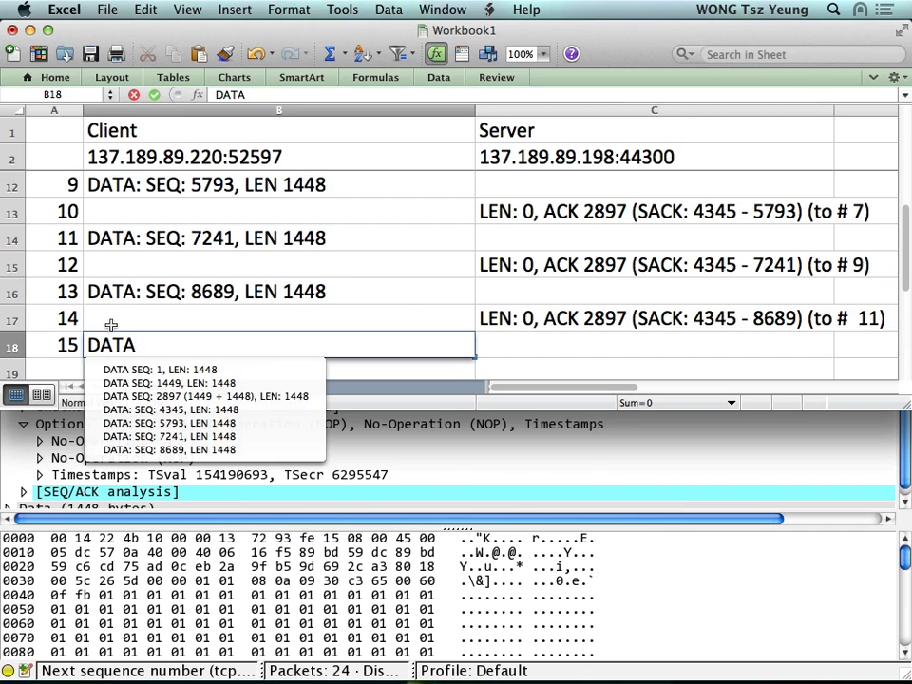
- Check packet 15's sequence number and length in Wireshark and return to the Excel sheet
key(super+Tab)
scroll(119, 356, up, 5)
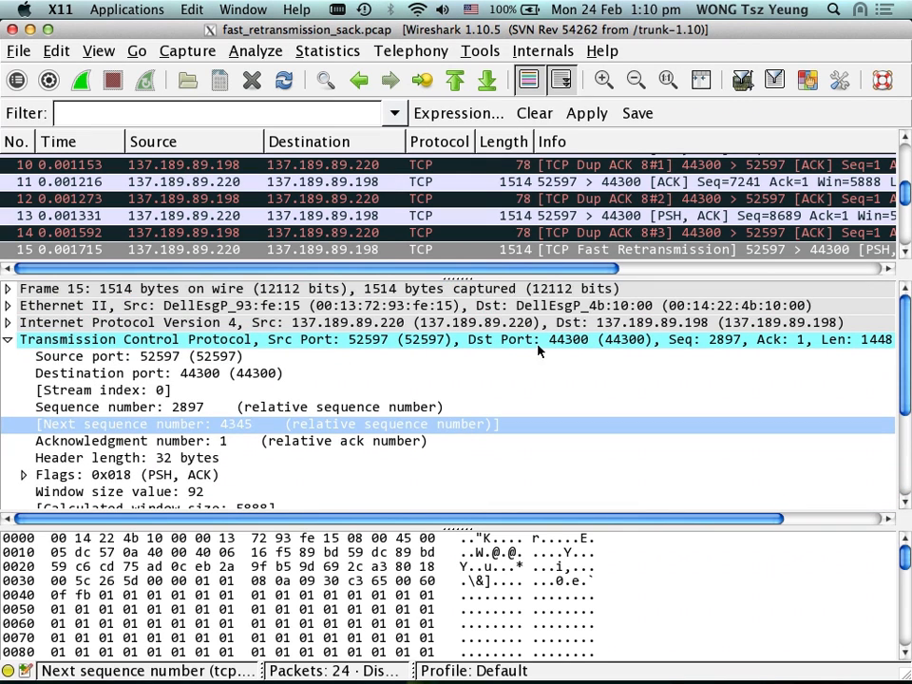
click(584, 340)
click(598, 375)
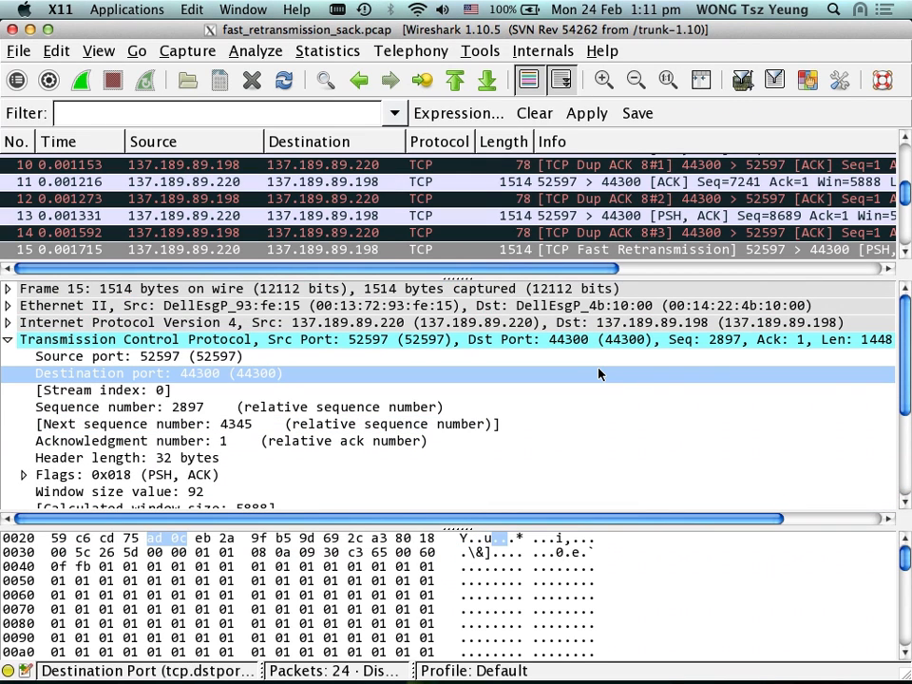
key(super+Tab)
key(super+Tab)
key(super+Tab)
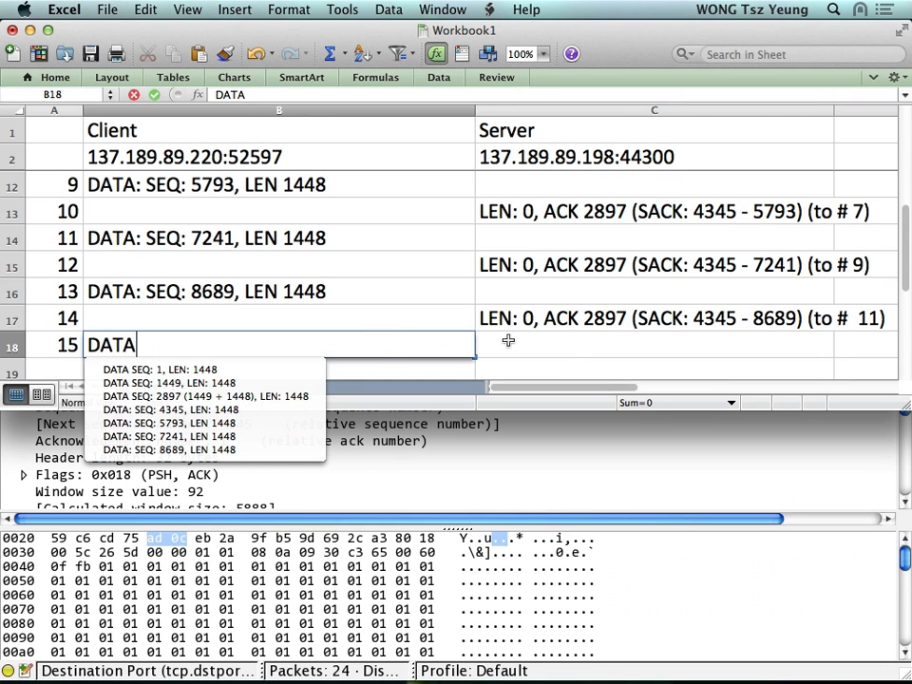
- Complete packet 15's client entry in B18 as "DATA: SEQ: 2897, LEN 1448"
key(BackSpace)
text(A: SEQ:)
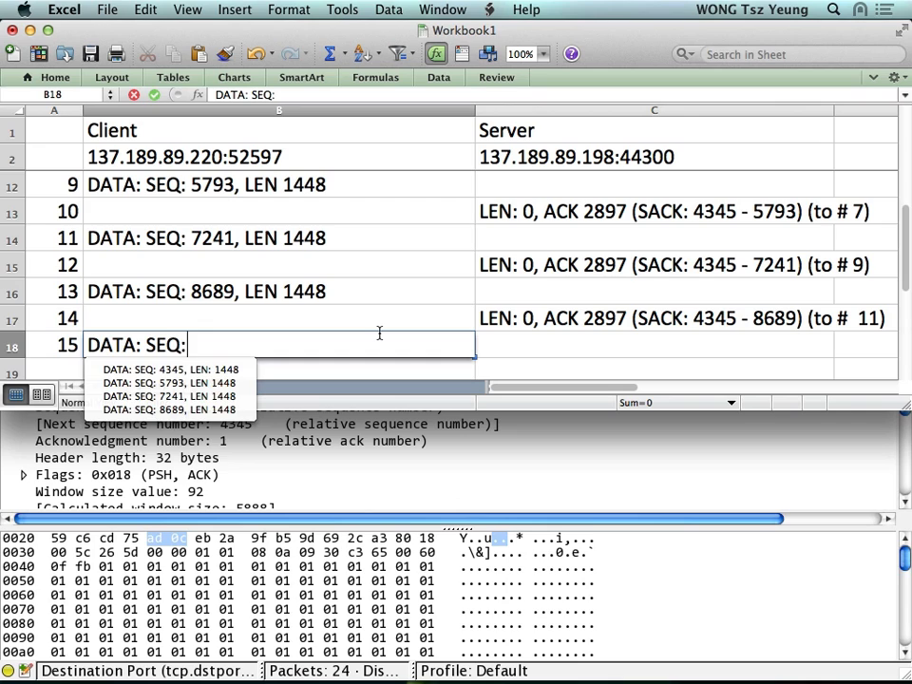
text( 2897)
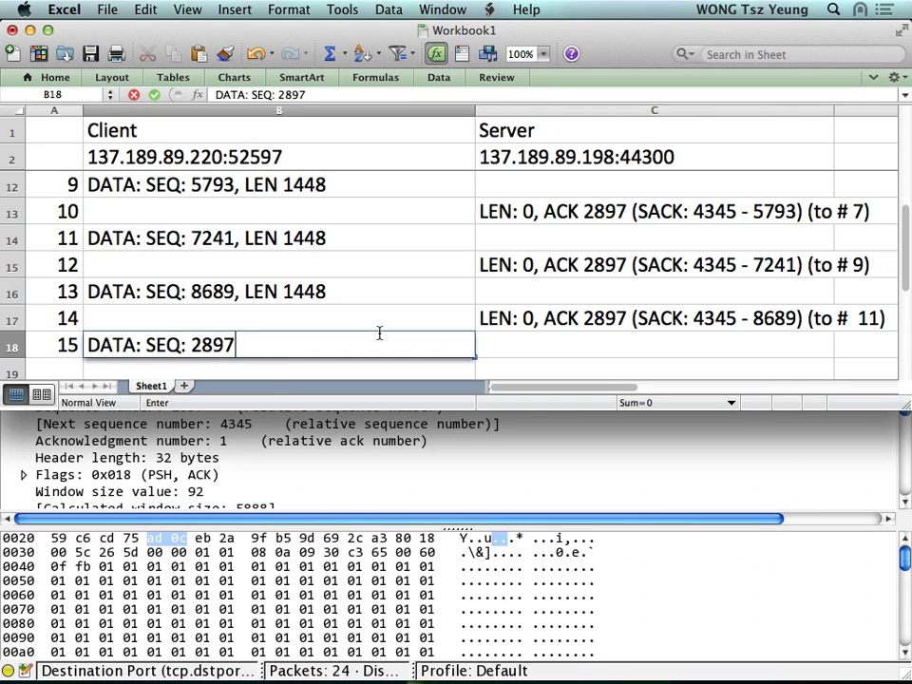
text(, LEN 1448)
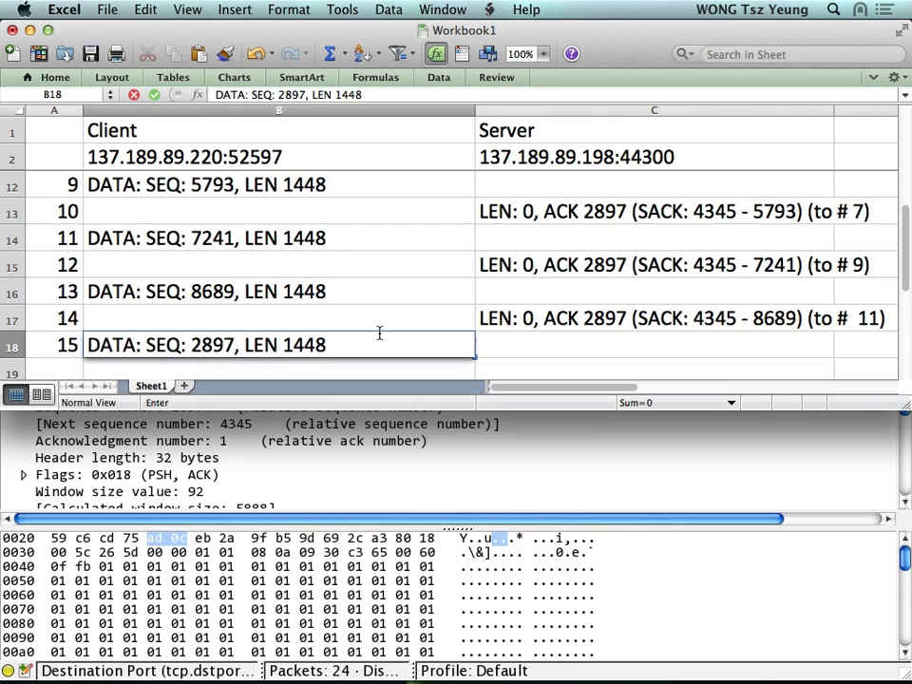
key(Return)
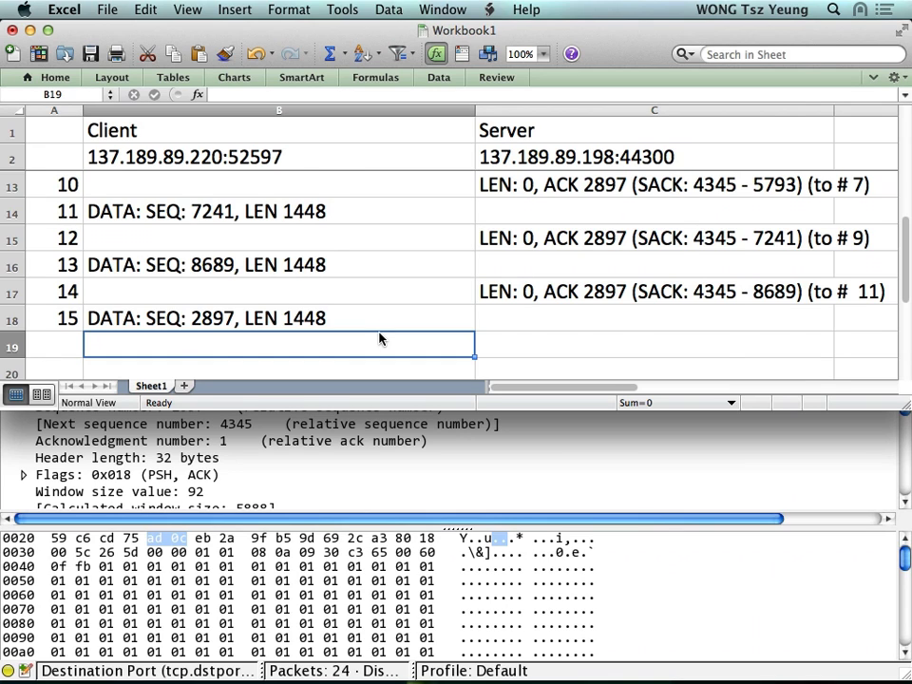
- Compare the unnumbered client segment in B9 with packet 15's entry in B18
scroll(380, 339, up, 4)
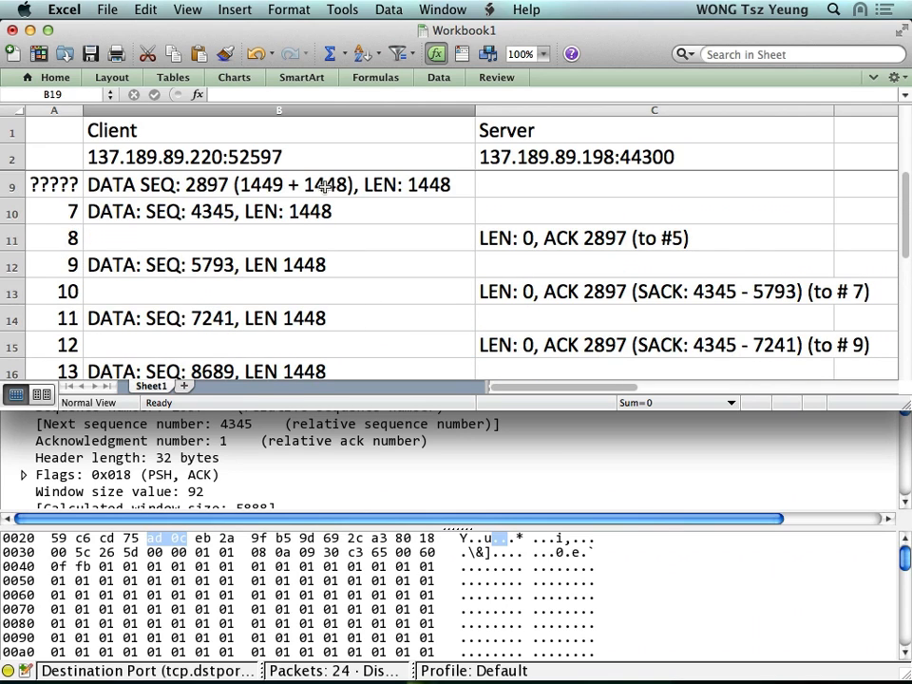
click(325, 187)
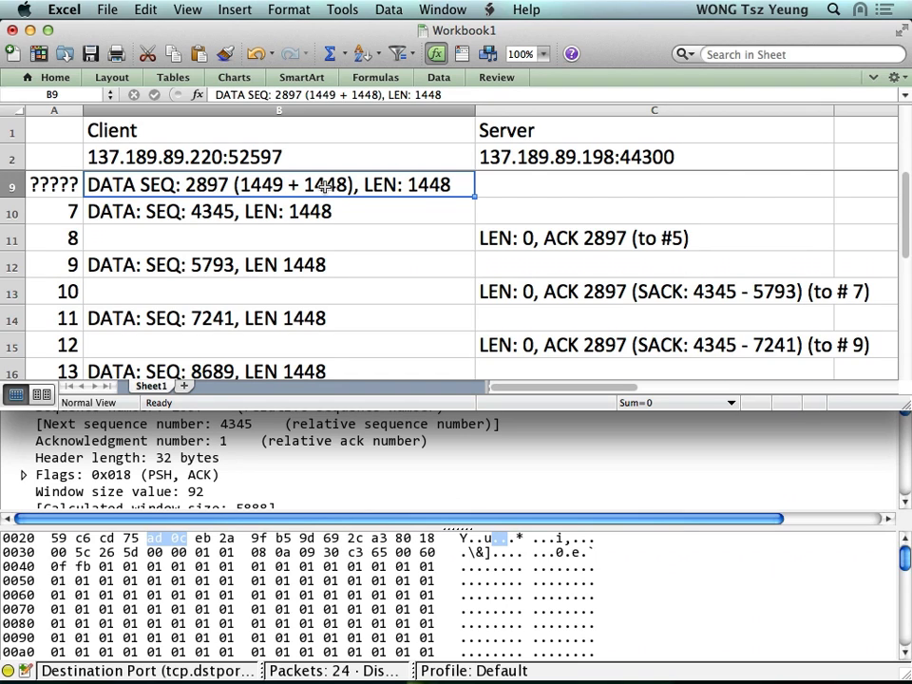
scroll(324, 186, down, 4)
click(205, 317)
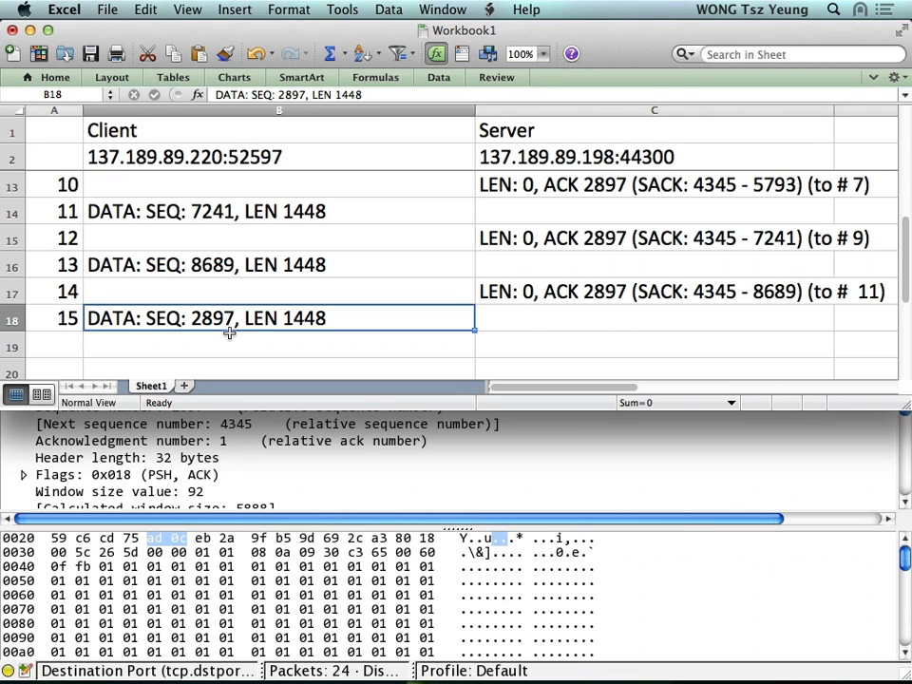
- Switch to Wireshark and select packet 16 and its Transmission Control Protocol header
key(super+Tab)
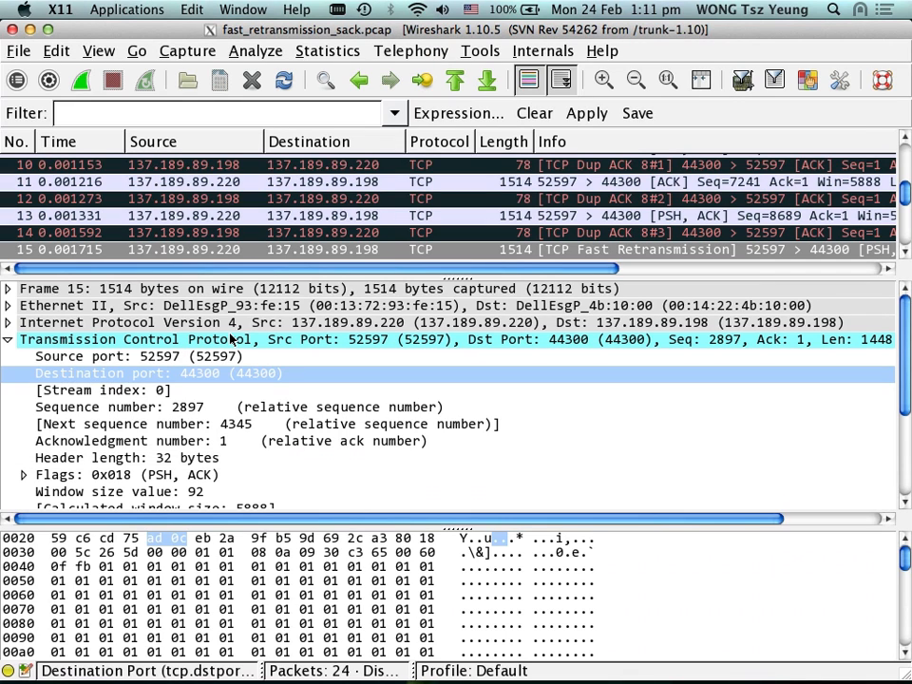
key(Down)
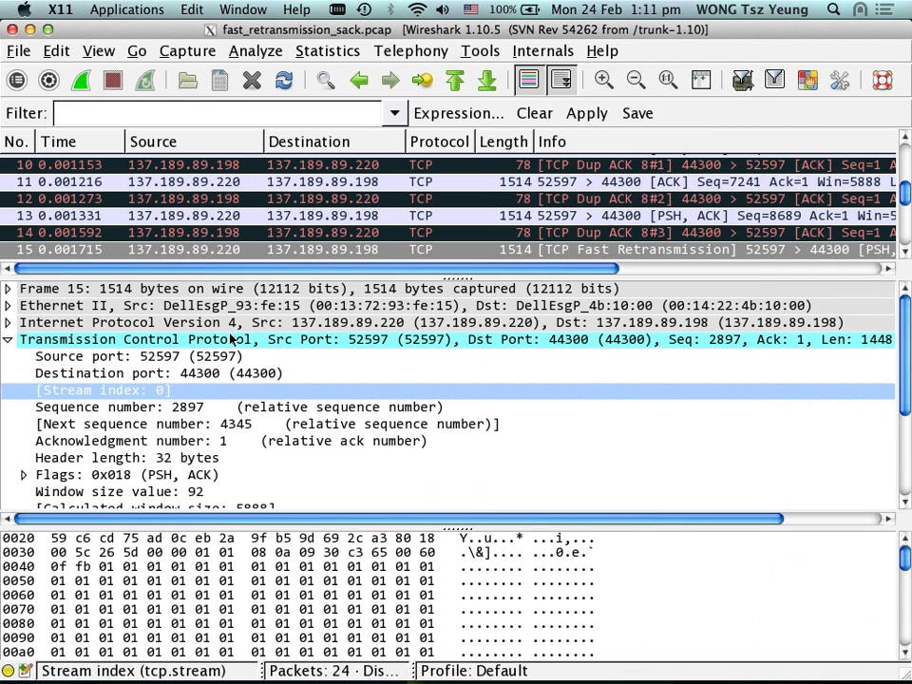
click(326, 250)
key(Down)
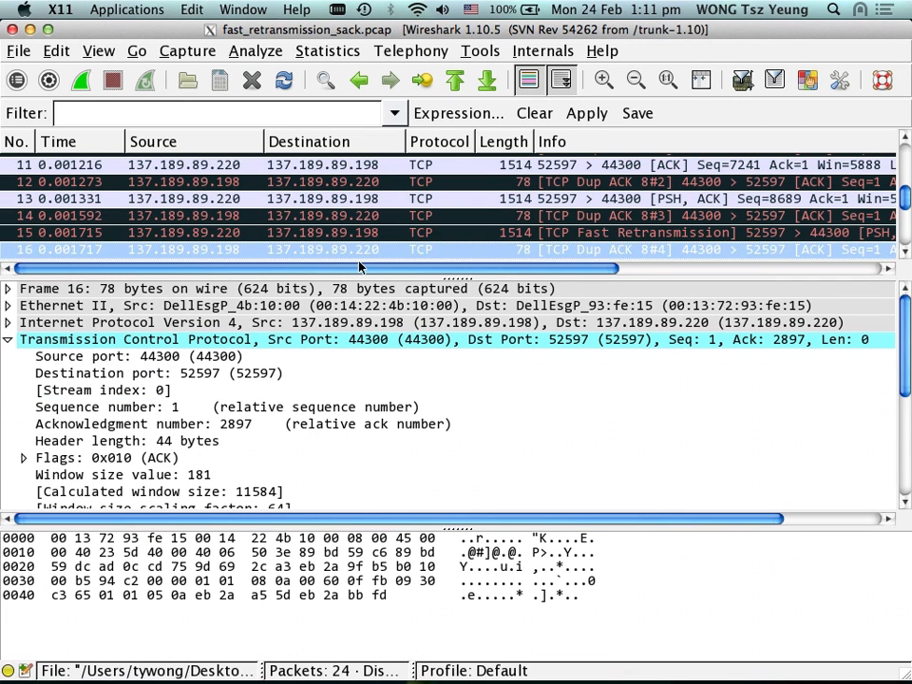
click(361, 339)
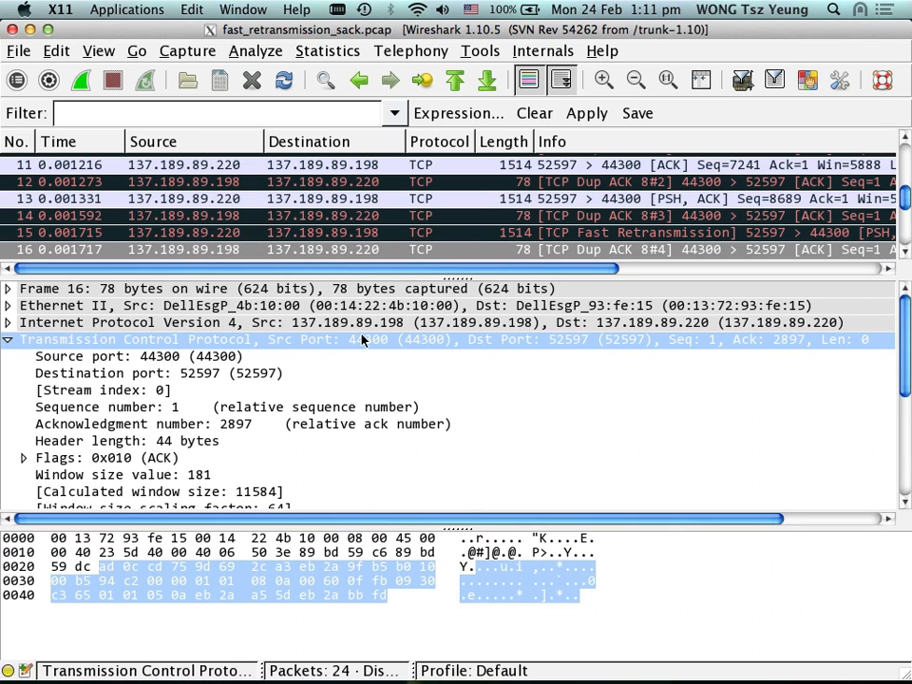
- Switch to Excel and move the workbook window down until Wireshark's packet list is uncovered
key(super+Tab)
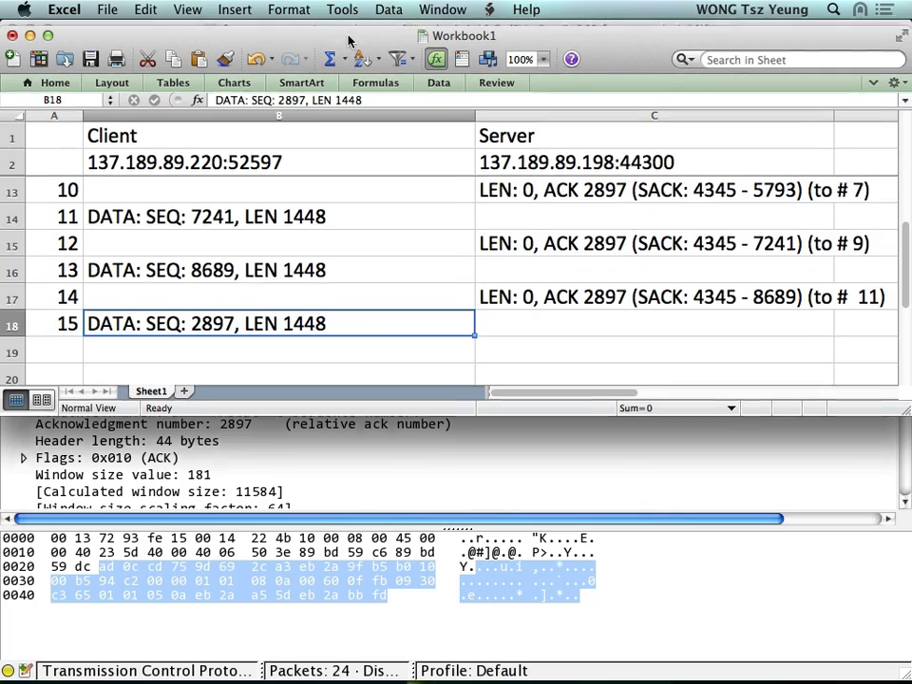
drag(351, 31, 349, 319)
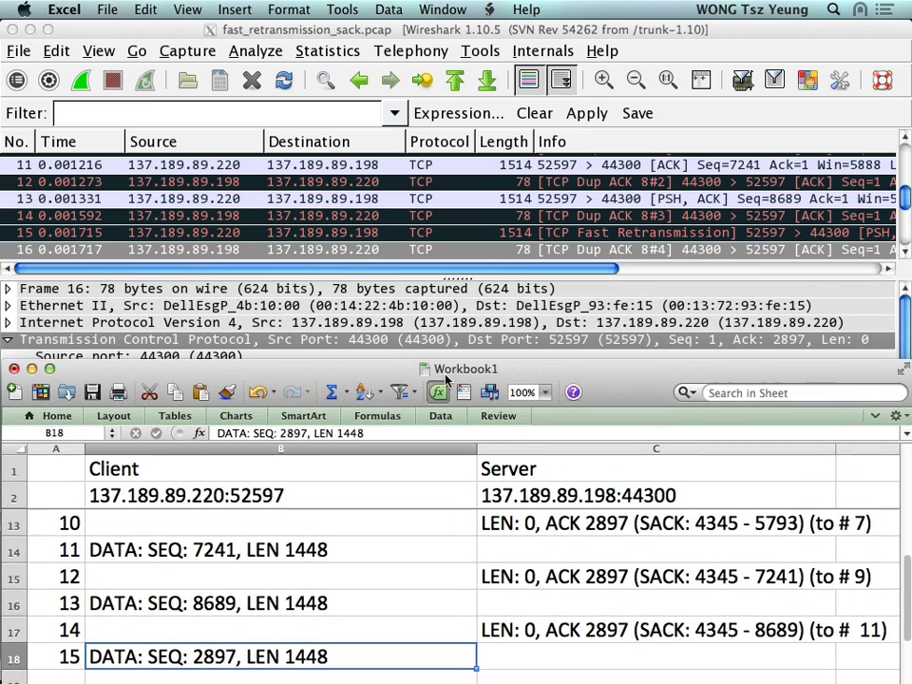
drag(494, 312, 491, 369)
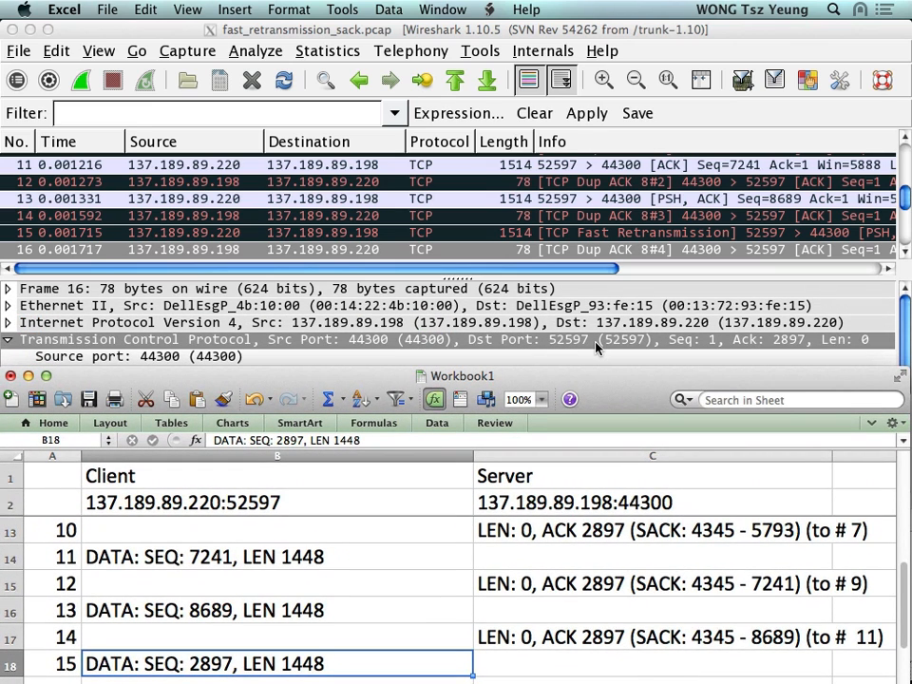
- Examine packet 16's SACK option in Wireshark and select its acknowledgment number
scroll(596, 347, down, 3)
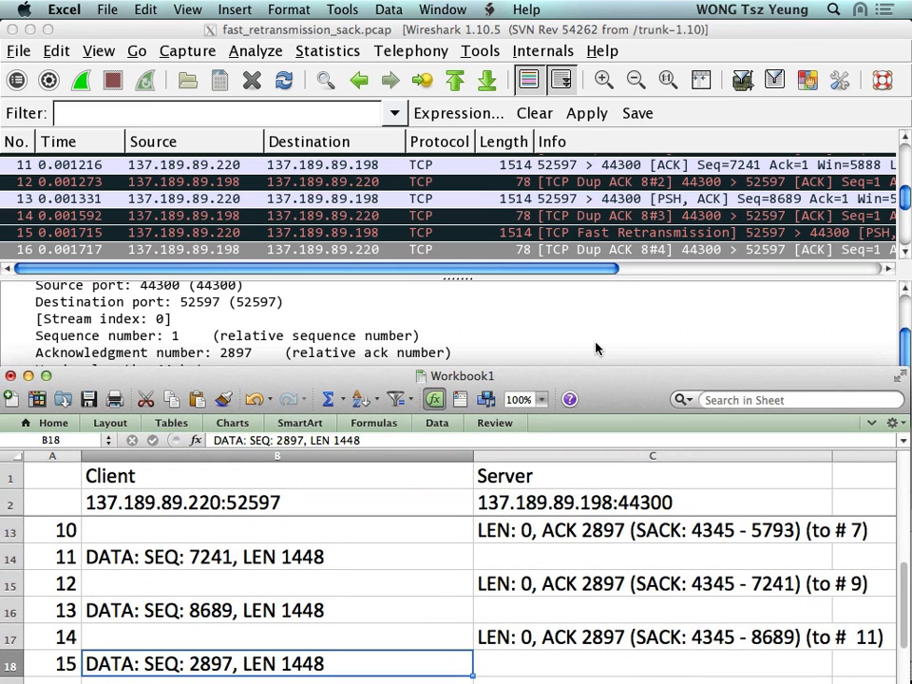
click(573, 349)
scroll(573, 351, down, 2)
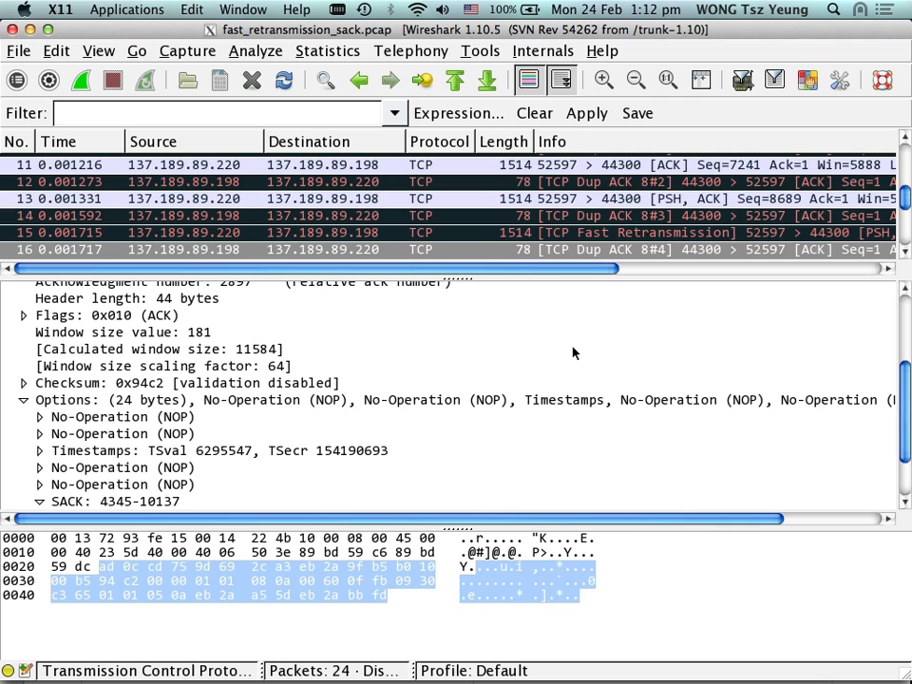
scroll(497, 382, up, 5)
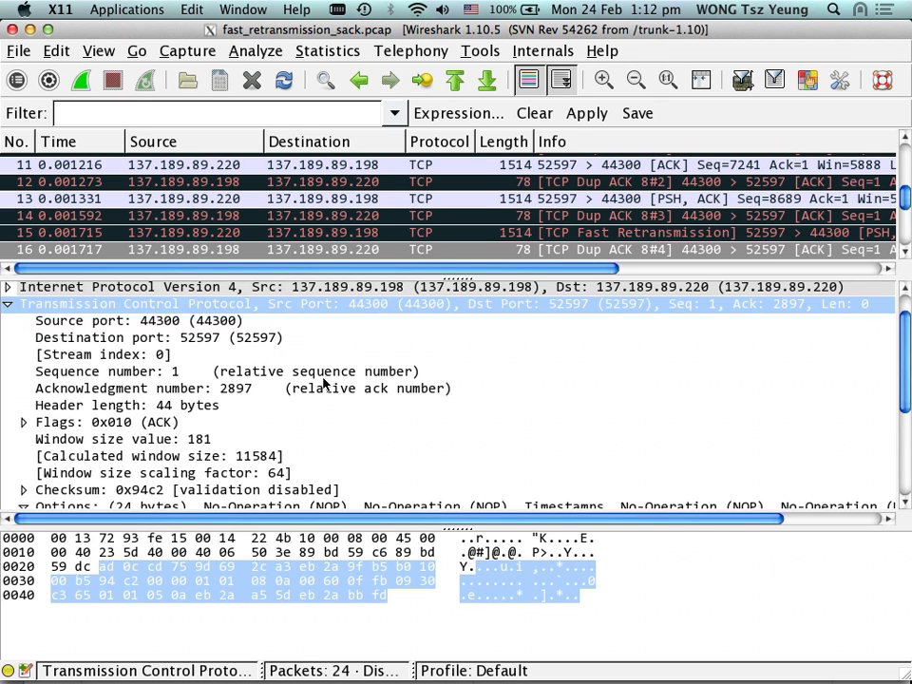
click(304, 399)
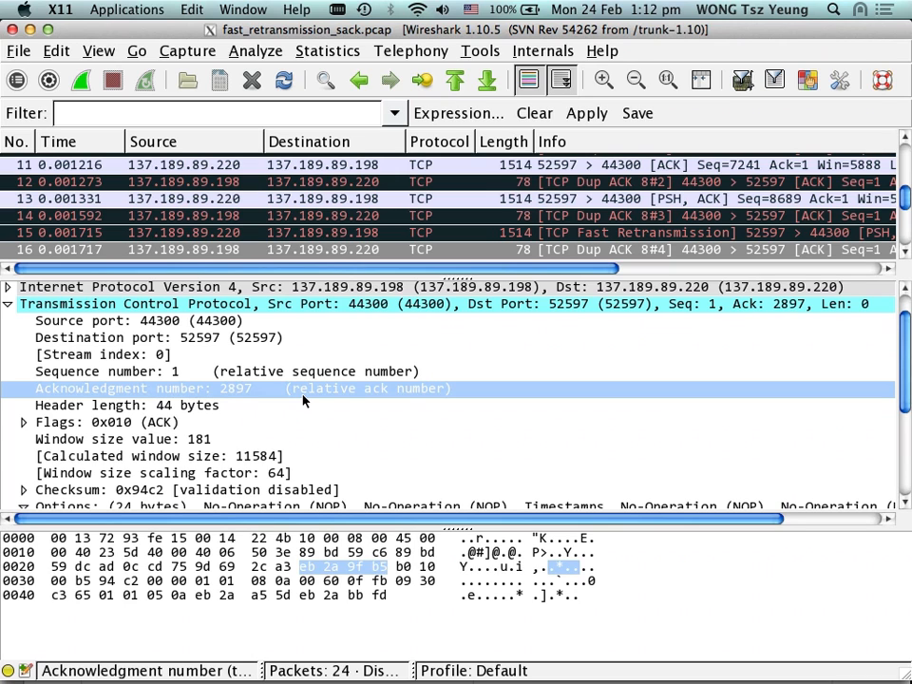
- Return to Excel, shift the workbook window slightly up, enter packet number 16 in A19 and go to C19
key(super+Tab)
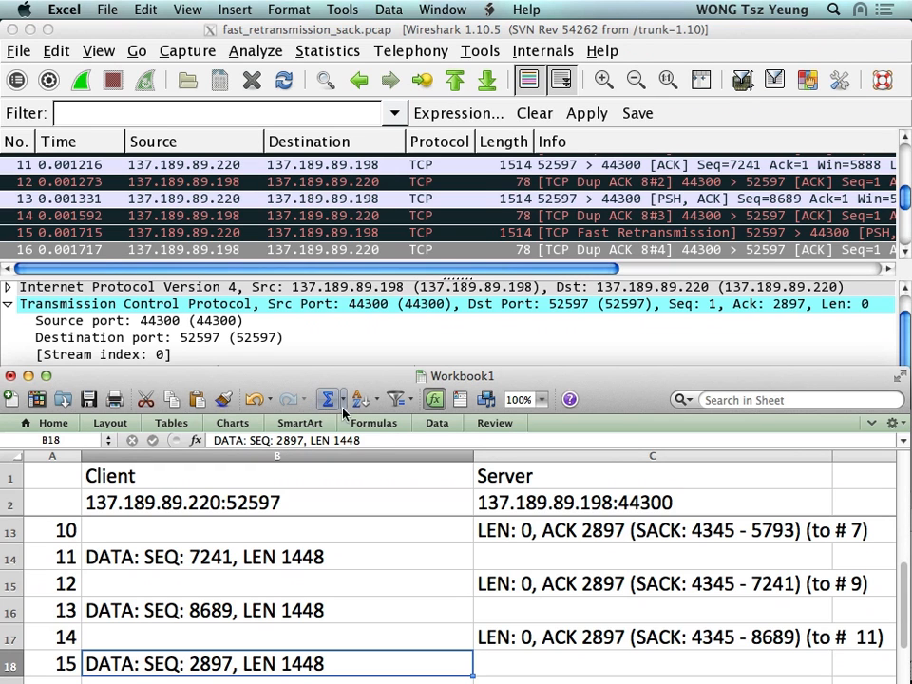
drag(386, 380, 386, 351)
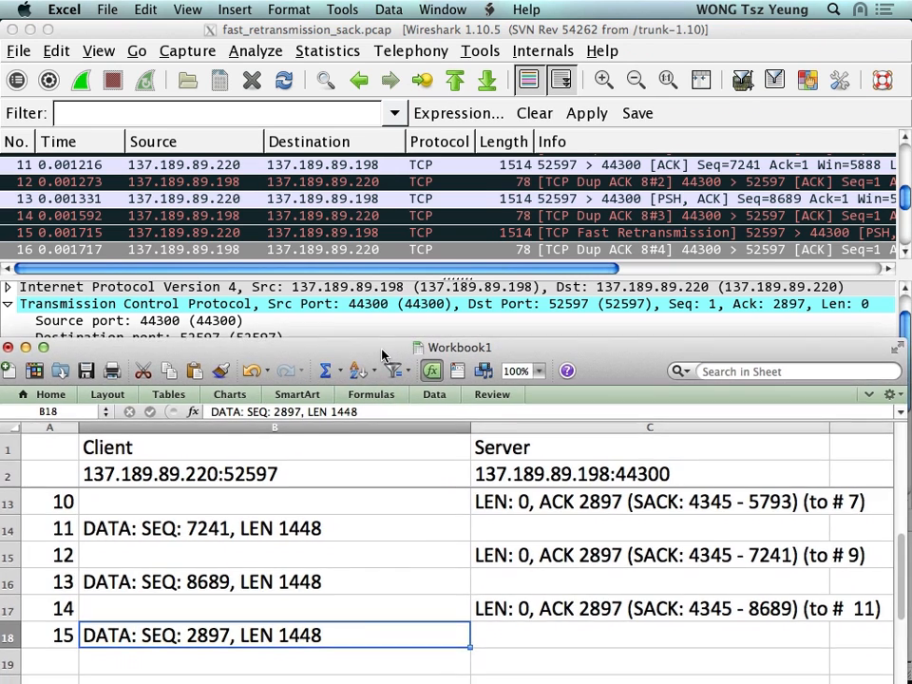
scroll(408, 638, down, 1)
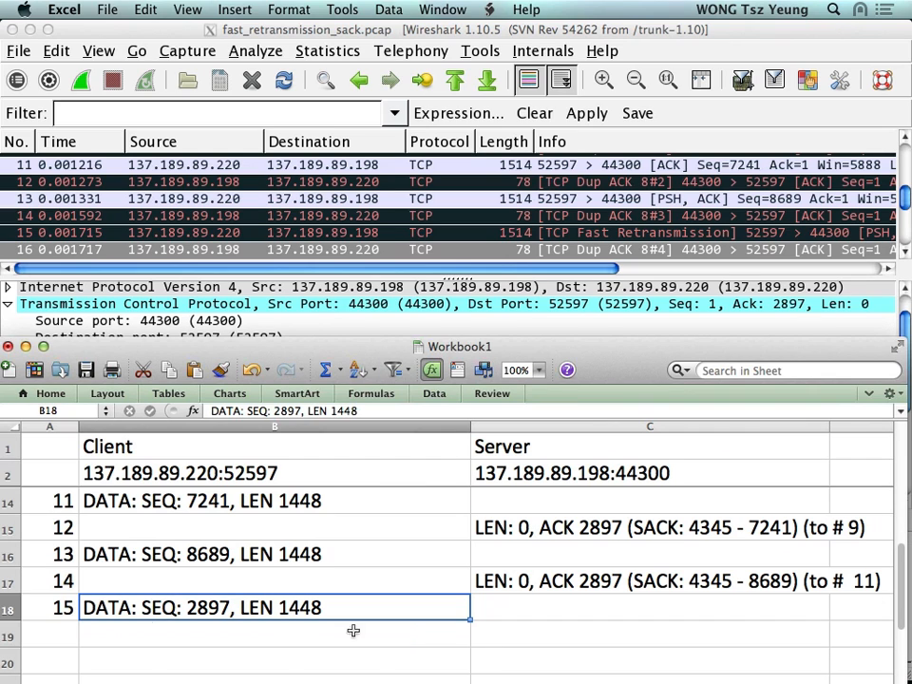
click(65, 636)
text(16)
key(Tab)
key(Tab)
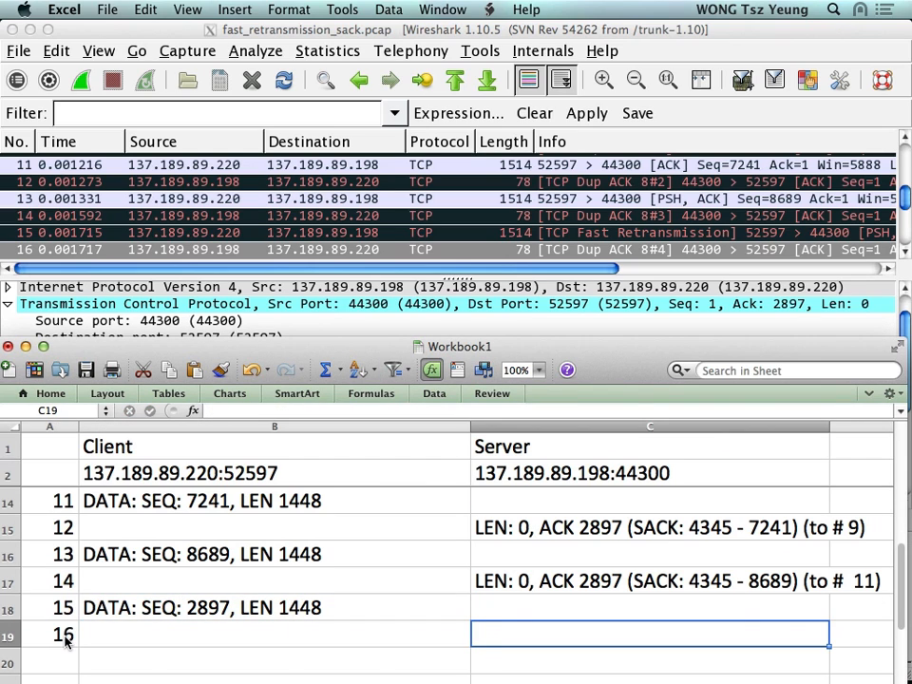
text(LEN: ))
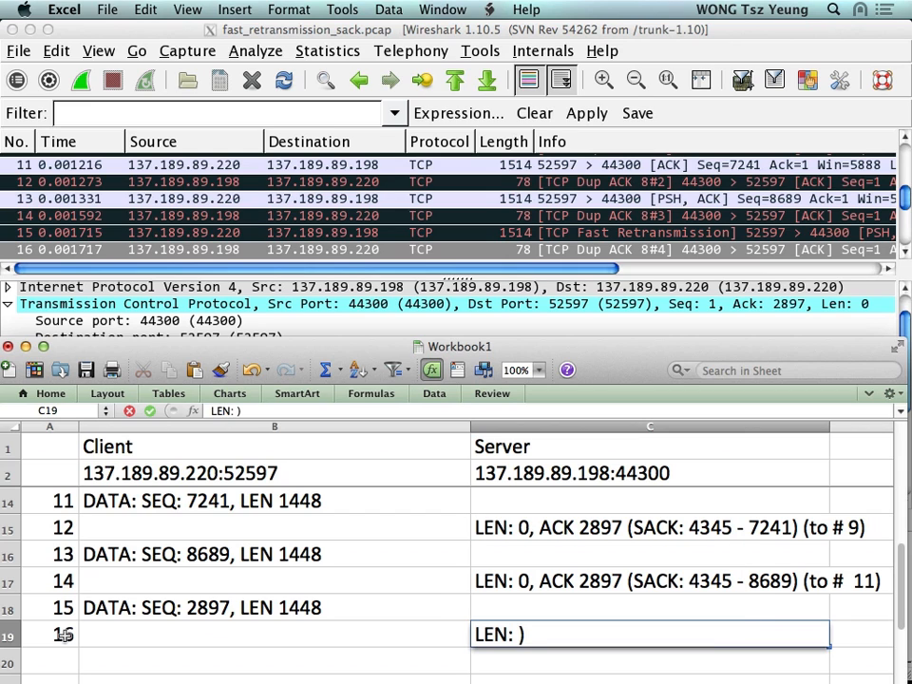
key(Return)
key(Up)
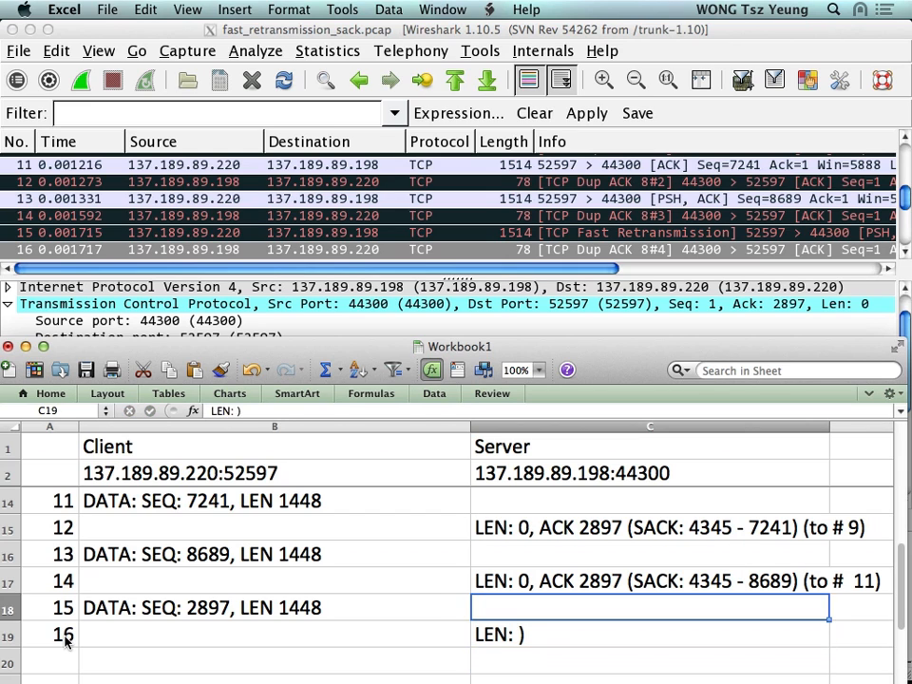
- Copy packet 14's server entry from C17 into C19 for packet 16
key(Up)
key(Up)
key(super+c)
key(Down)
key(Down)
key(super+v)
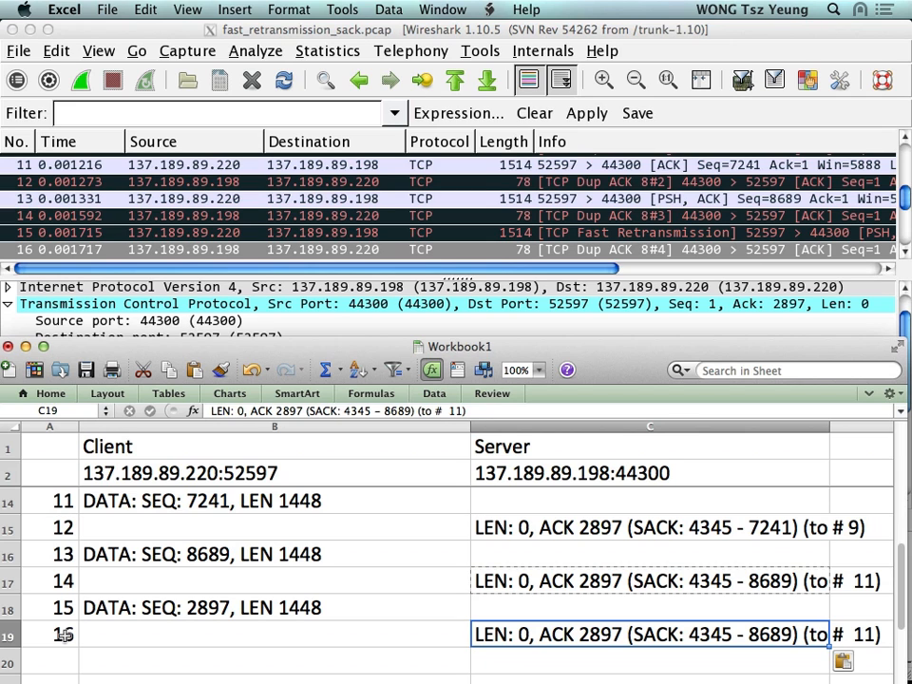
- Switch to Wireshark and check the right edge of packet 16's SACK option
click(189, 273)
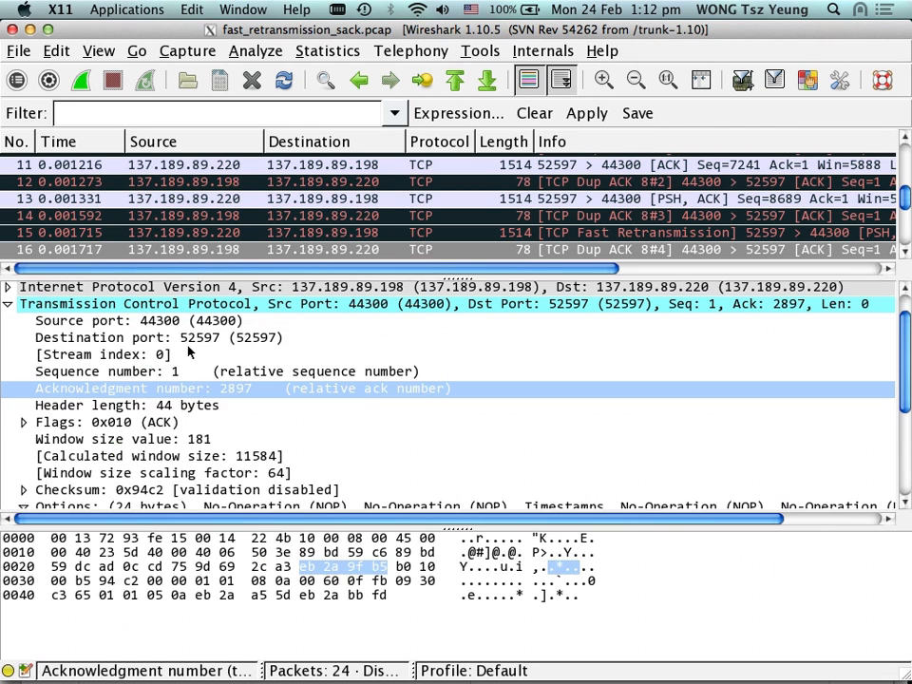
scroll(189, 350, down, 5)
click(147, 466)
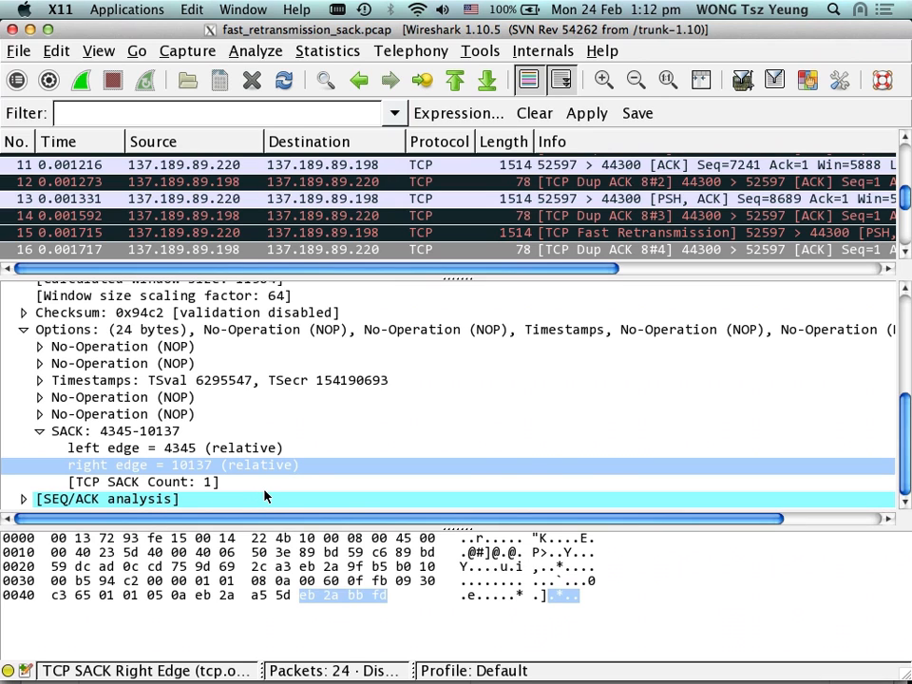
- Return to Excel and change the end of the SACK range in C19 to 10137
key(super+Tab)
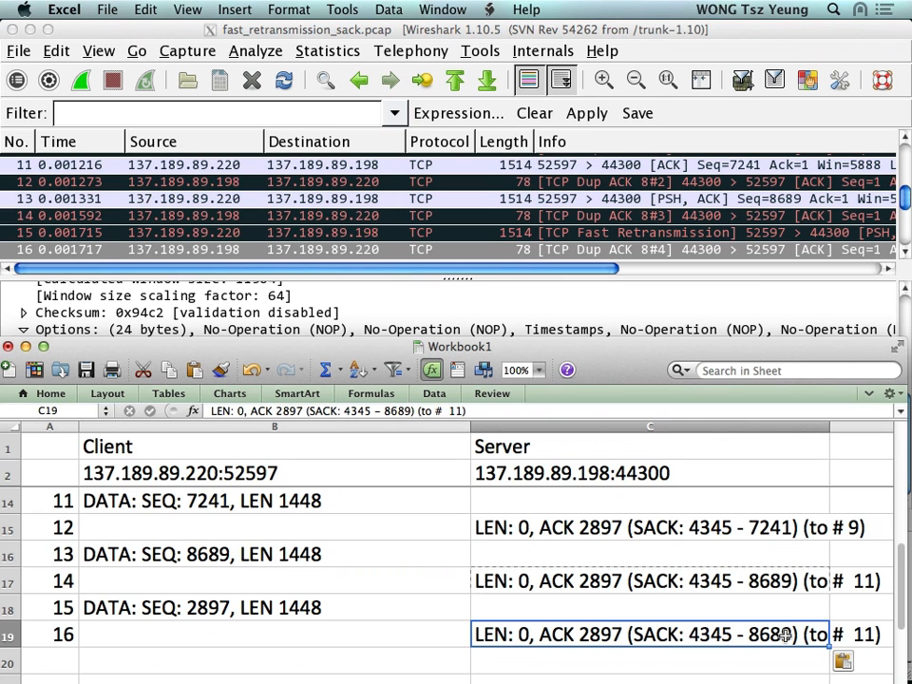
double_click(785, 635)
key(BackSpace)
key(BackSpace)
key(BackSpace)
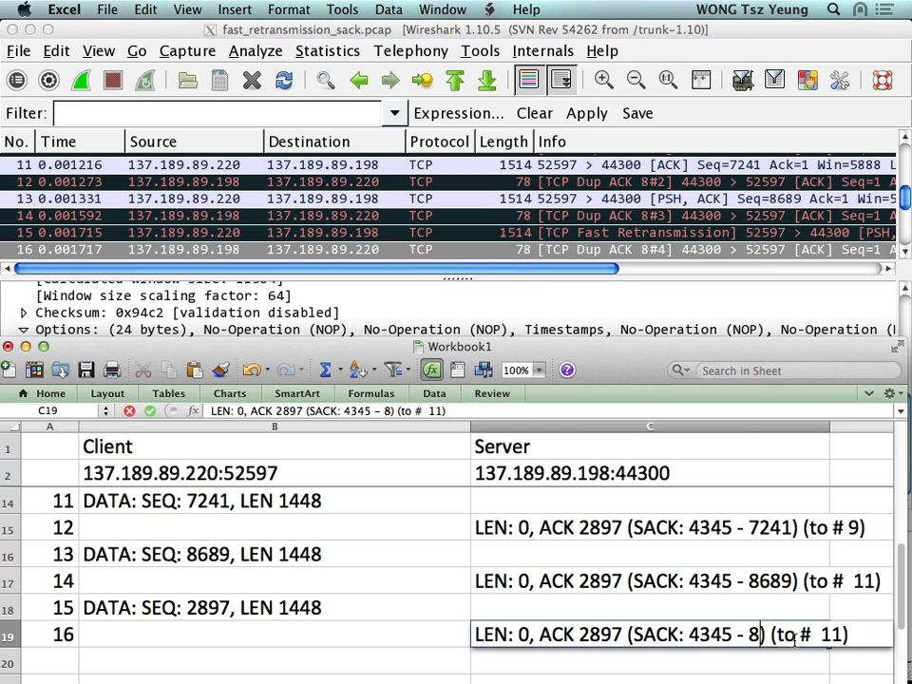
key(BackSpace)
text(10137)
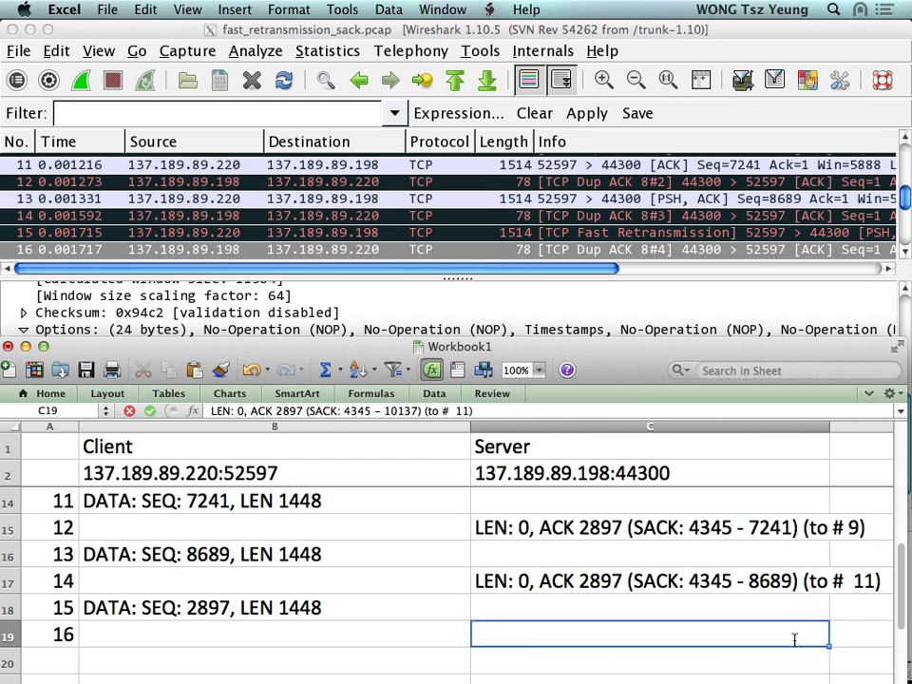
key(Return)
- Change the acknowledged packet reference in C19 to # 13
click(794, 639)
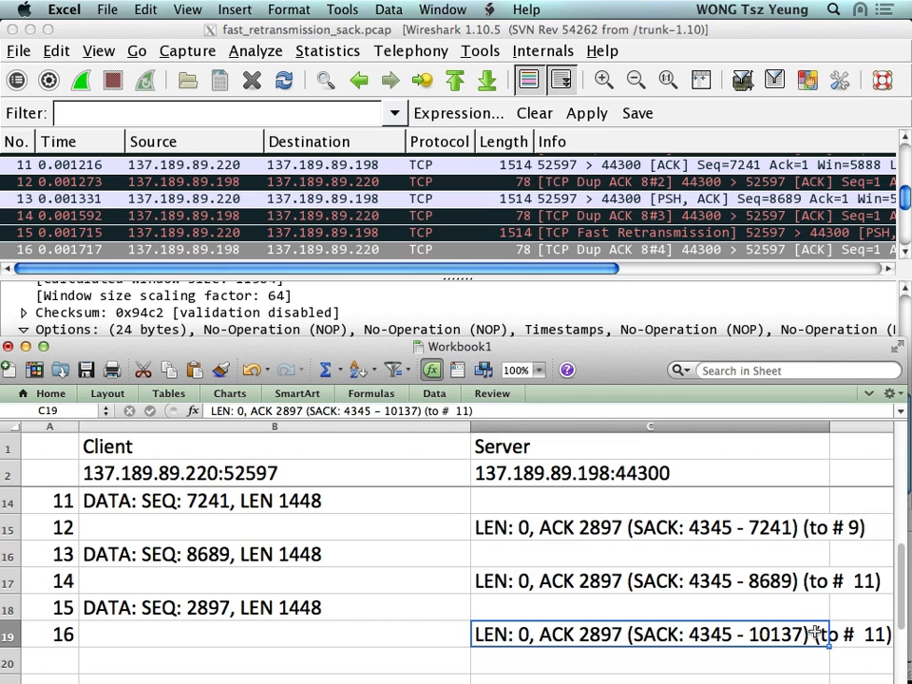
double_click(860, 634)
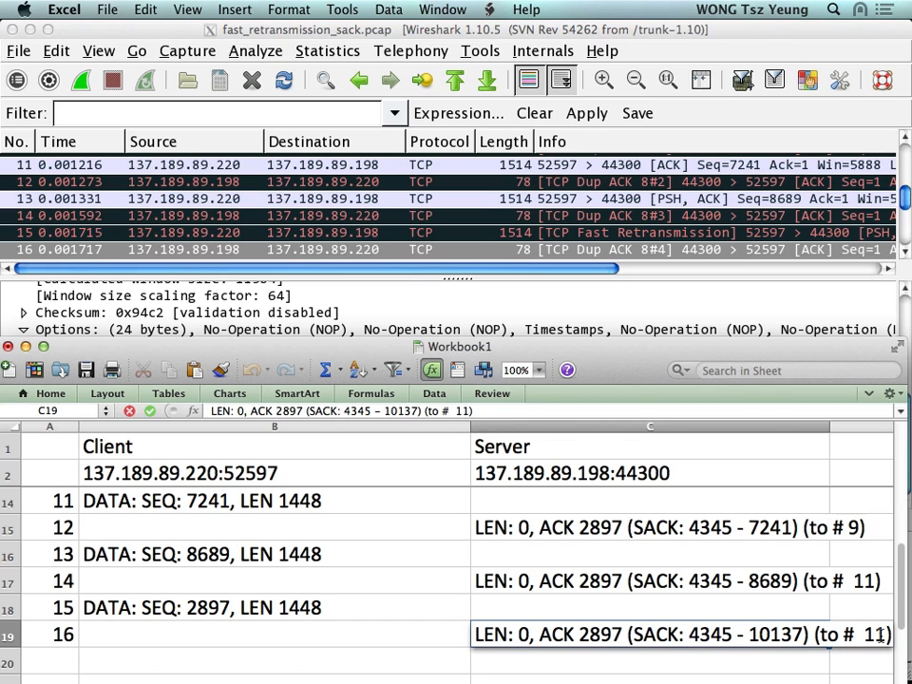
key(BackSpace)
text(3)
key(Return)
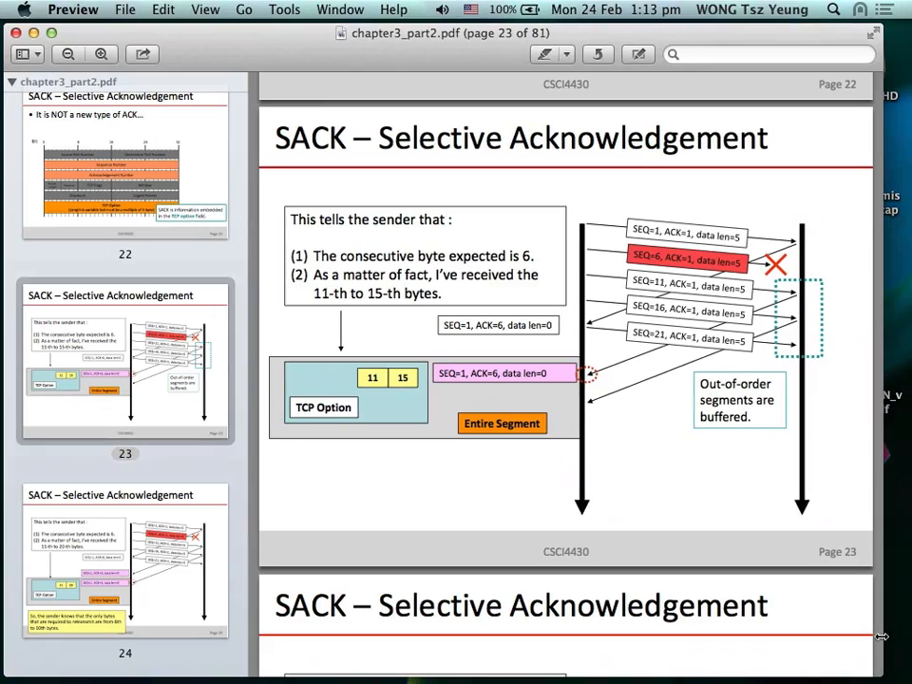
- Go back through chapter3_part2.pdf in Preview from the SACK slides to the fast retransmission slide on page 19
scroll(882, 637, down, 5)
scroll(881, 637, up, 15)
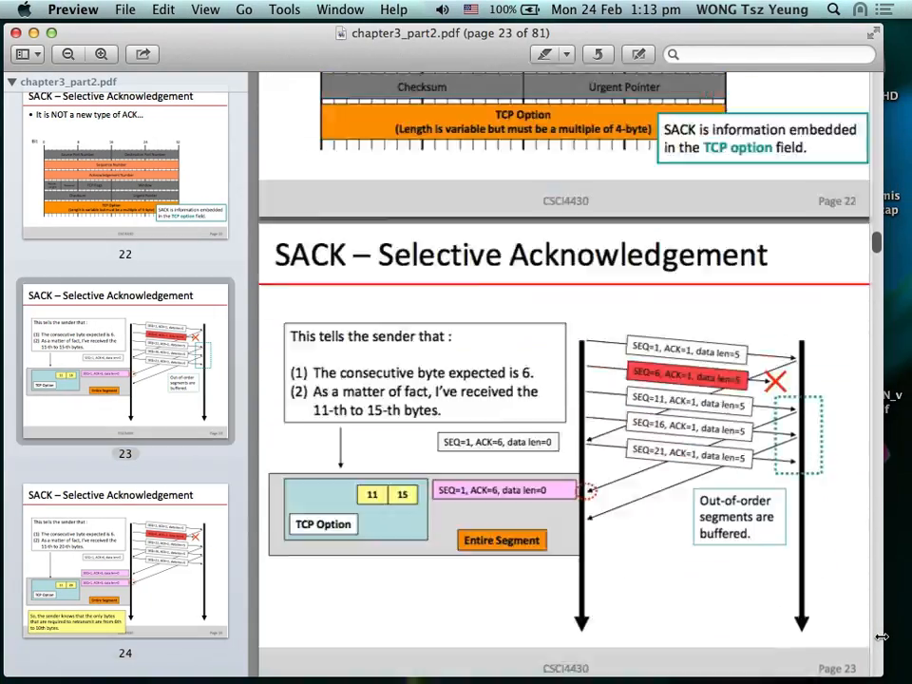
scroll(881, 636, up, 15)
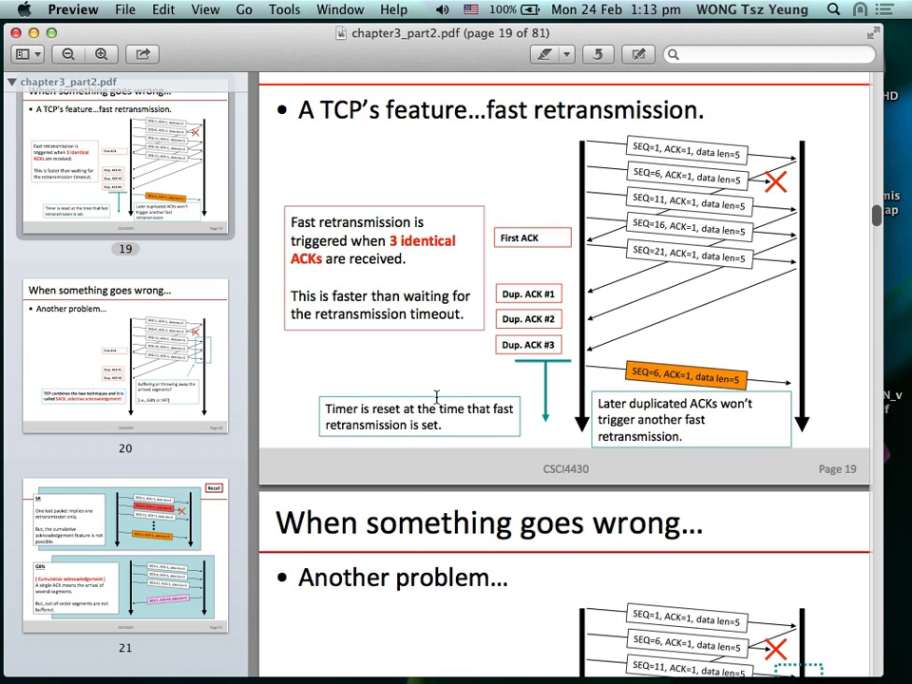
- Highlight the note about the timer reset on the fast retransmission slide
drag(523, 425, 340, 401)
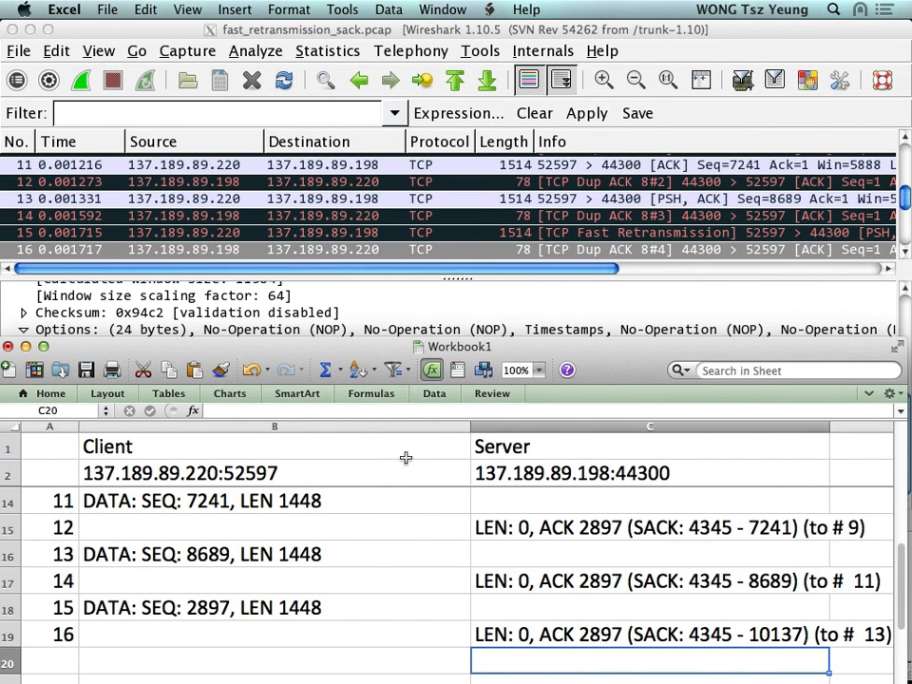
- Switch to Excel and enter packet number 17 in A20
scroll(405, 458, down, 2)
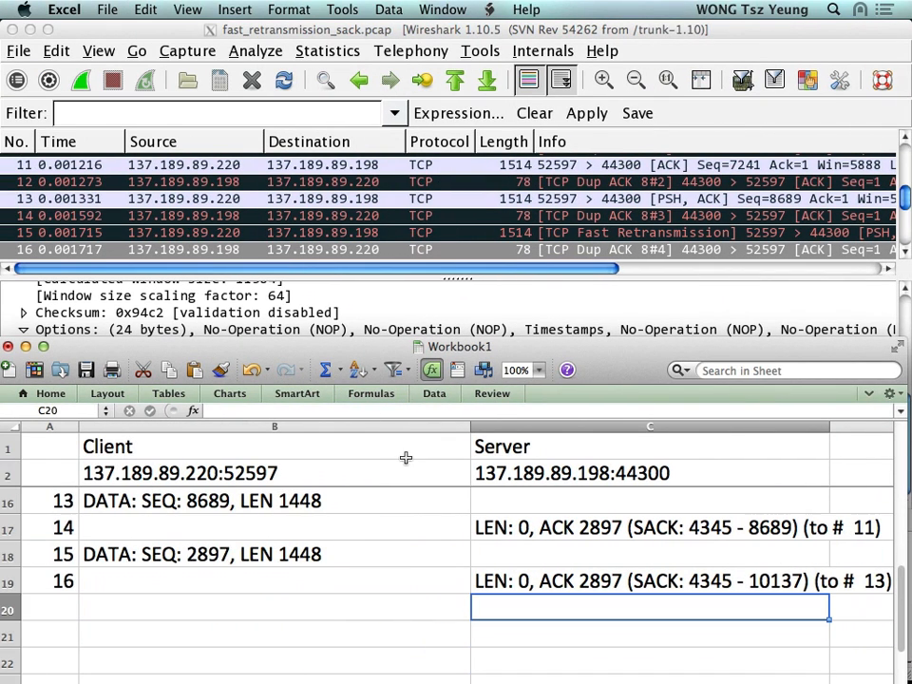
click(59, 608)
text(17)
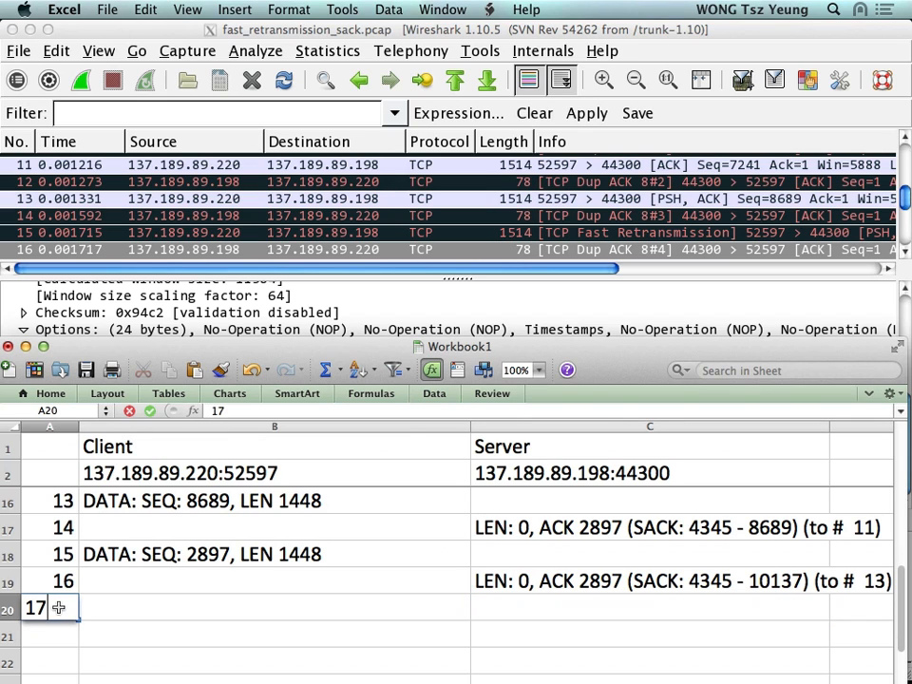
- Switch to Wireshark, select packet 17 and examine its TCP acknowledgment number and options
click(160, 264)
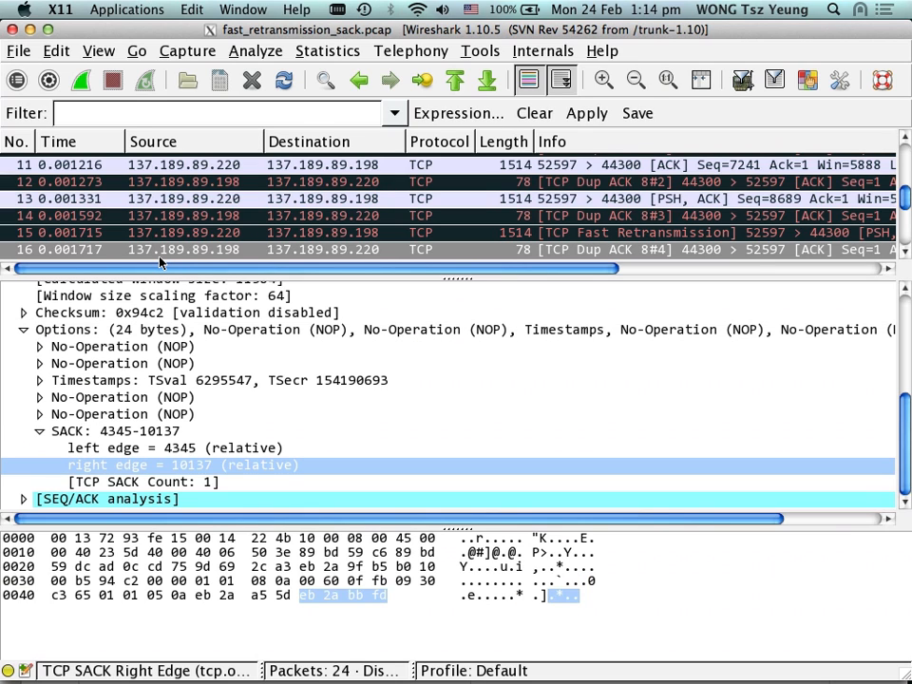
key(Down)
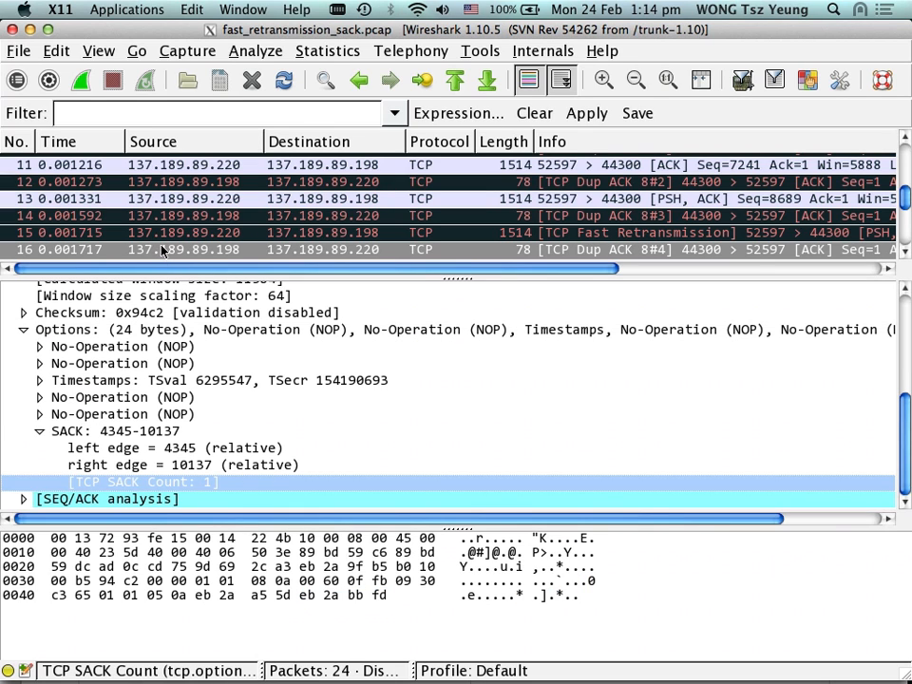
click(176, 261)
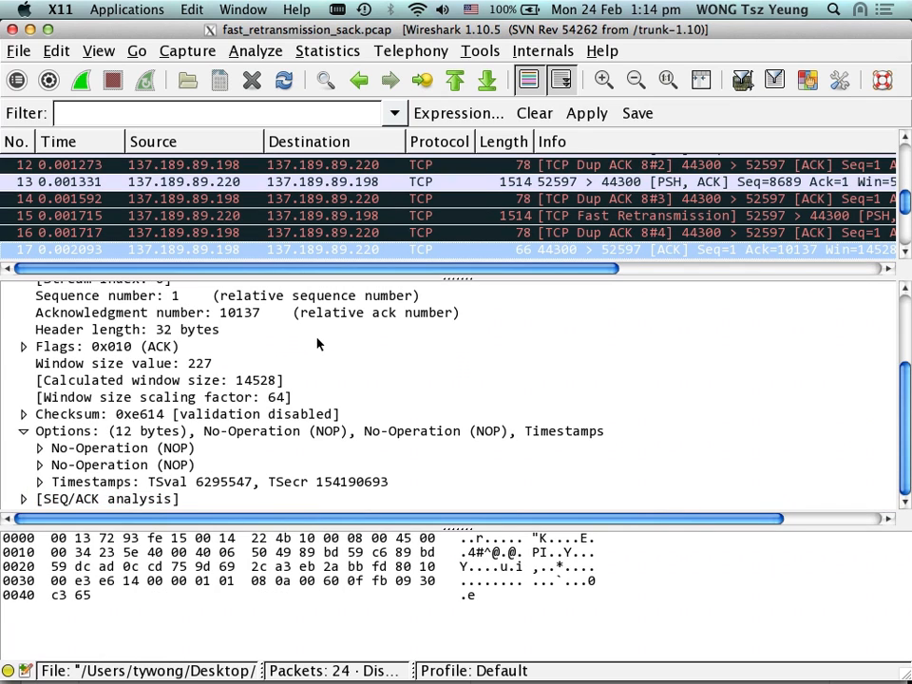
click(319, 338)
- Return to Excel, start the entry in C20 with LEN, and recheck packet 17's TCP length and acknowledgment number in Wireshark
key(super+Tab)
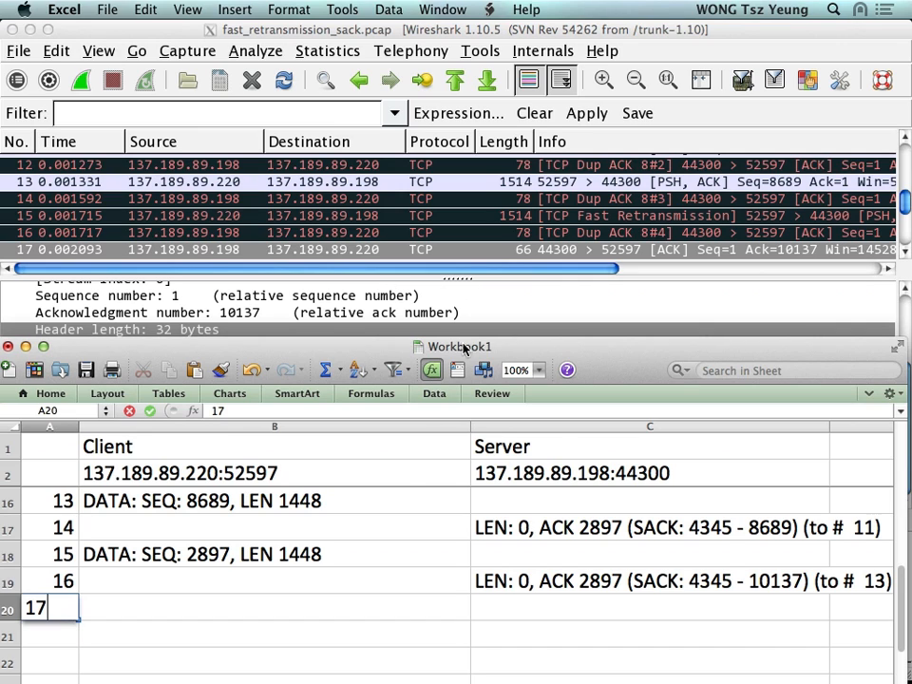
key(Tab)
key(Tab)
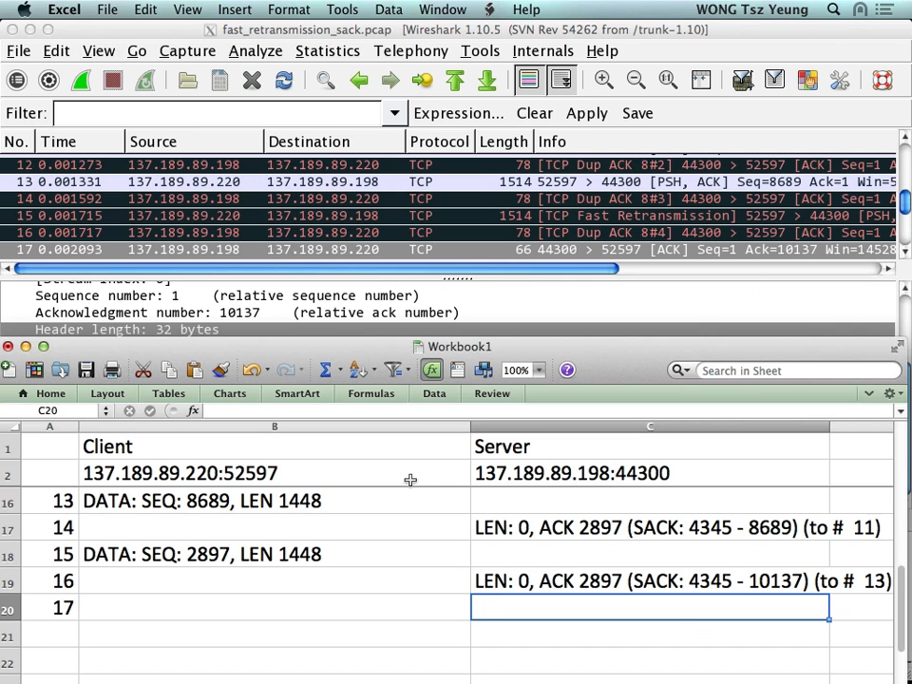
text(LEN)
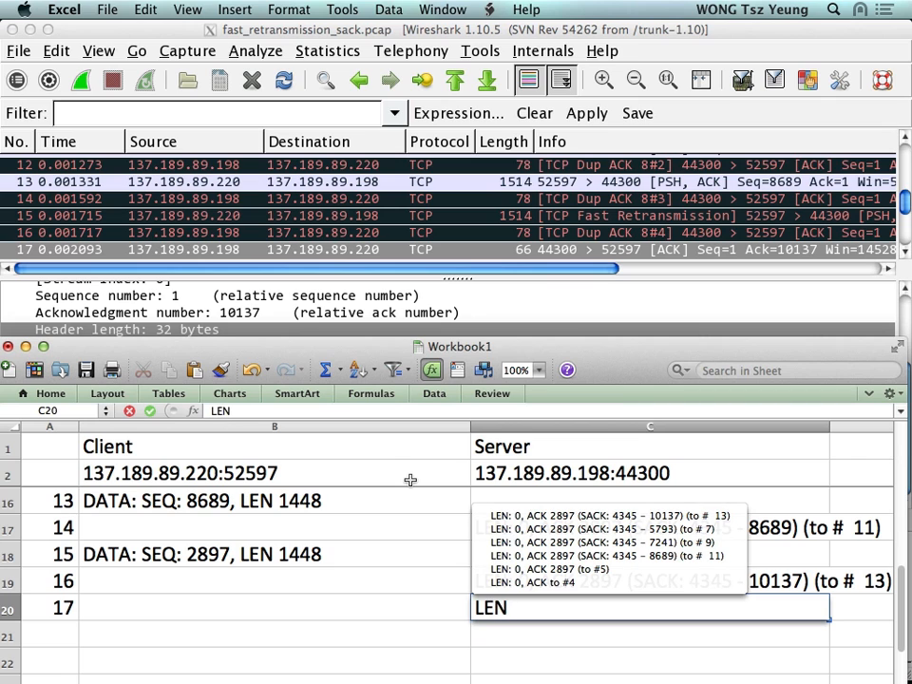
click(495, 329)
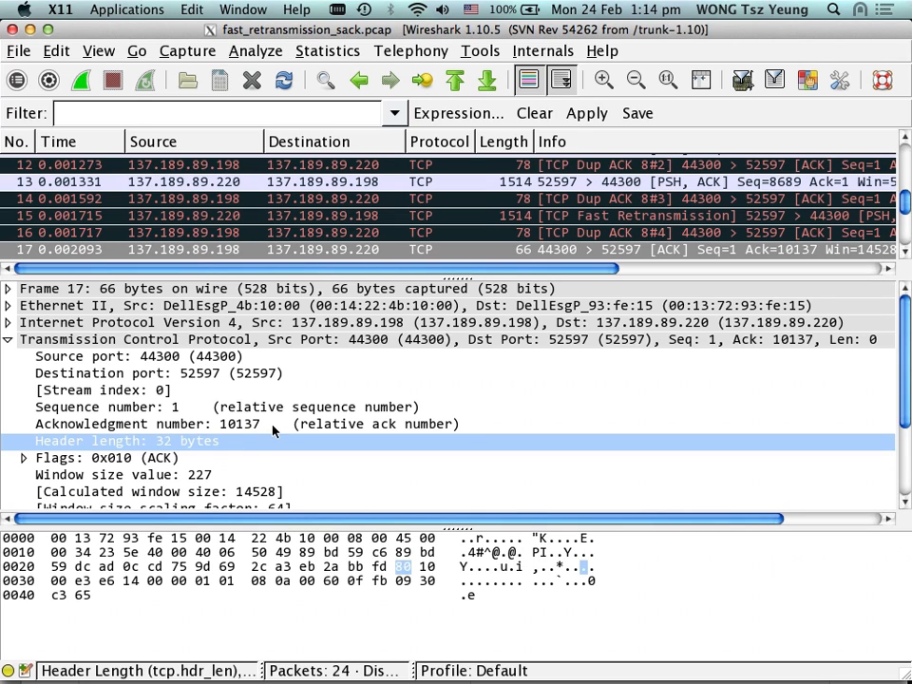
key(super+Tab)
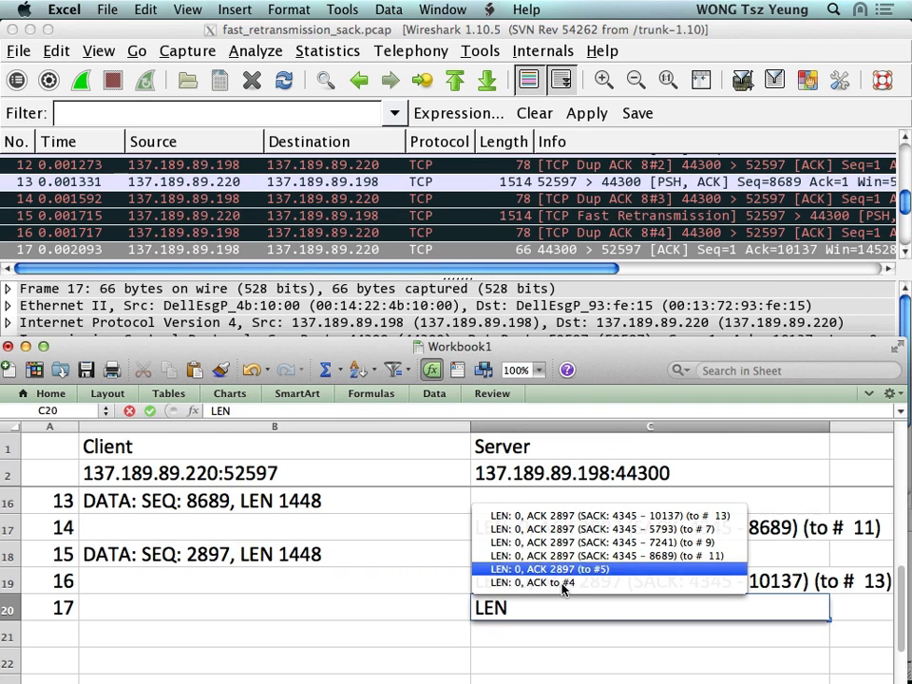
- Replace the partial entry in C20 with LEN: 0, ACK: 10137
click(597, 633)
click(596, 607)
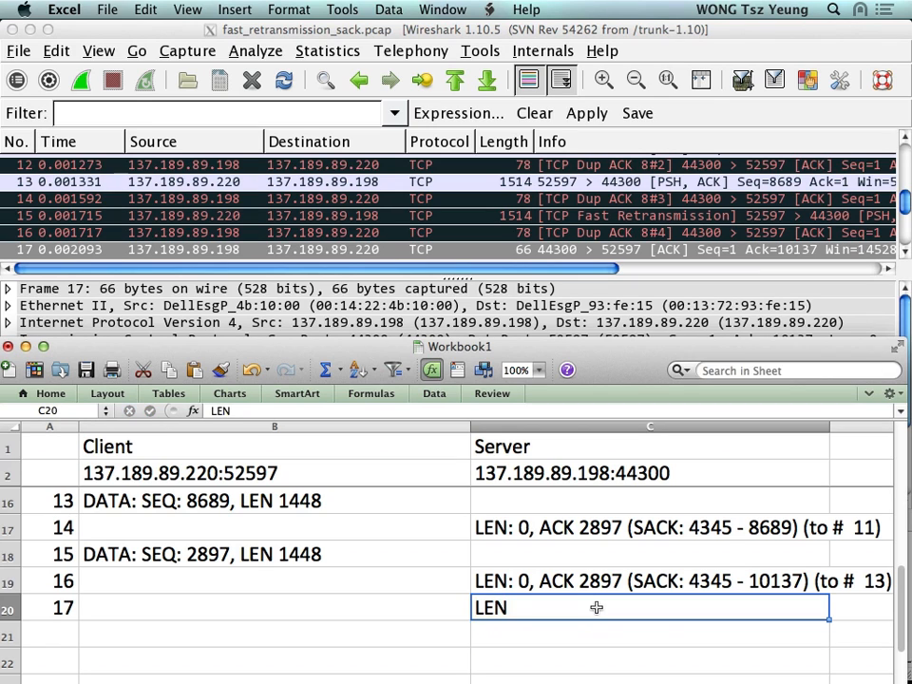
text(:)
key(BackSpace)
text(E)
key(BackSpace)
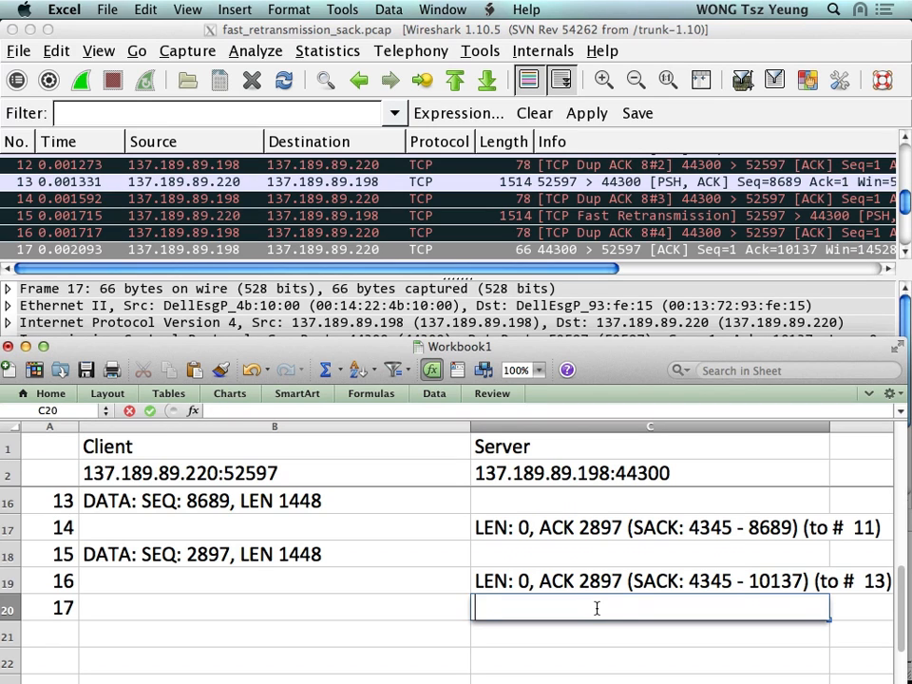
text(LEN:0)
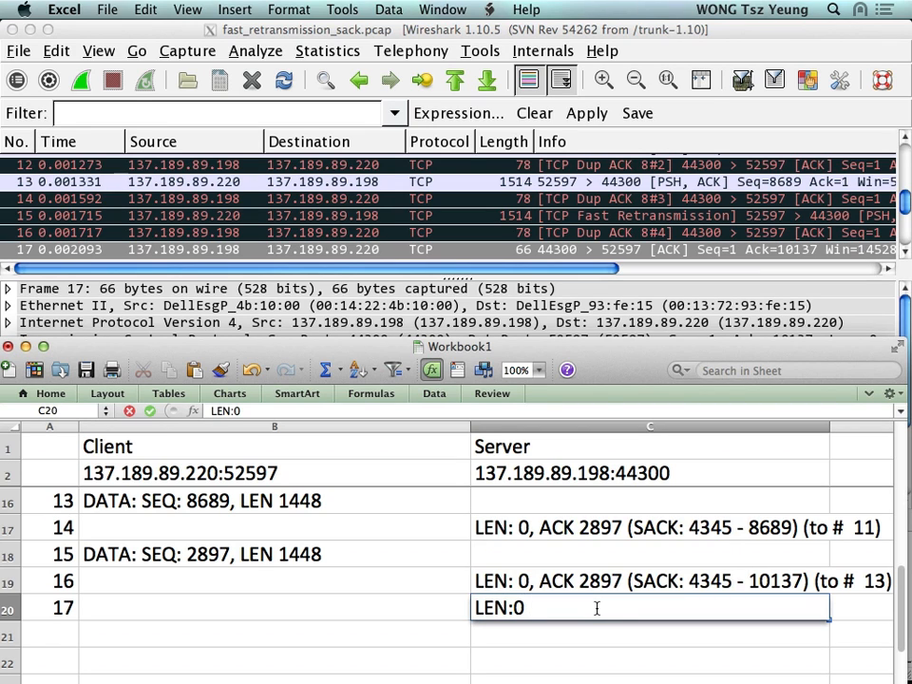
key(BackSpace)
text(0, )
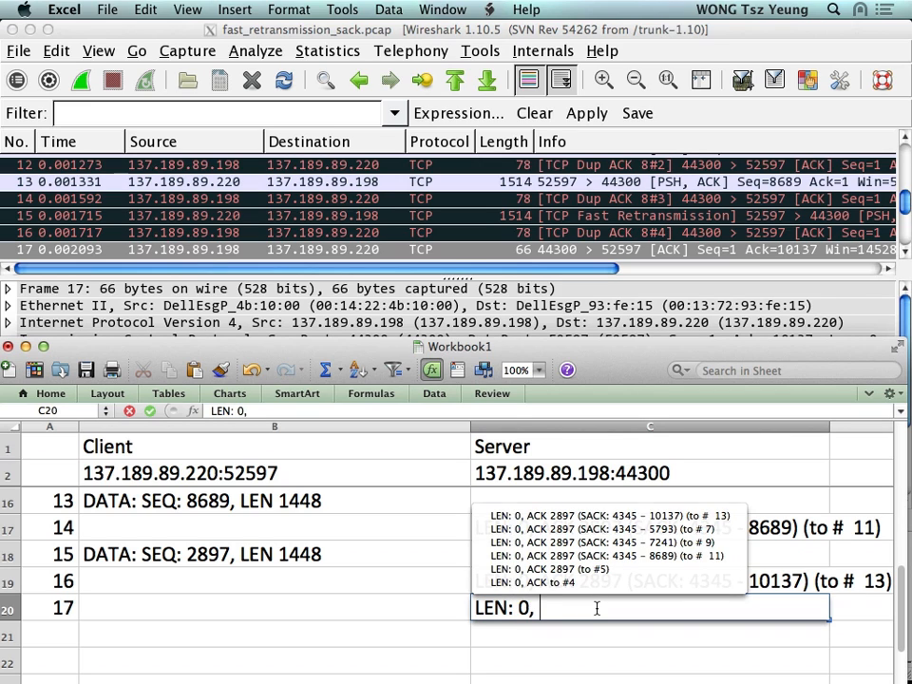
text(ACK: 1)
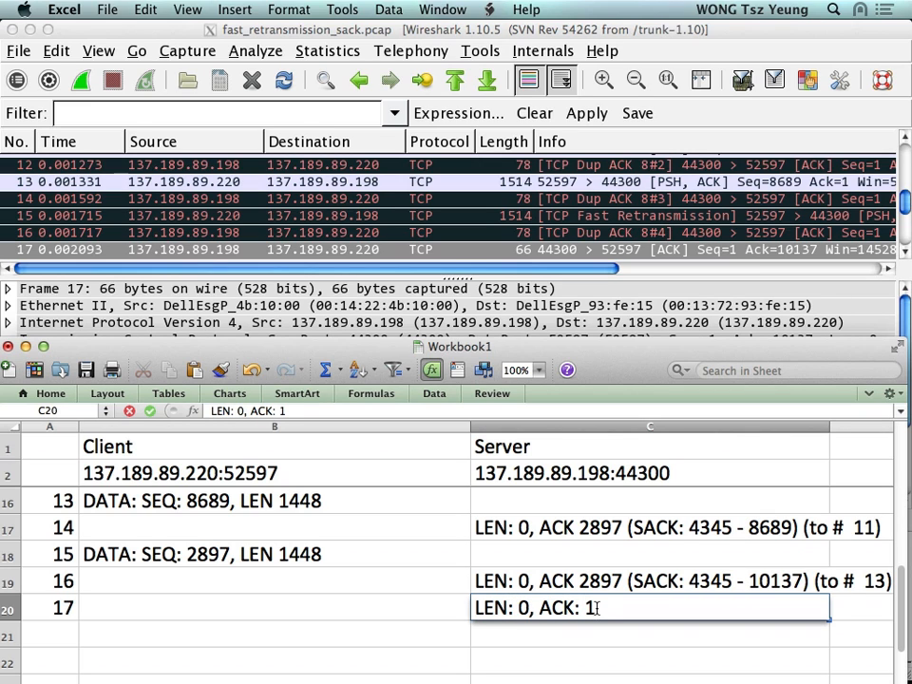
text(0137)
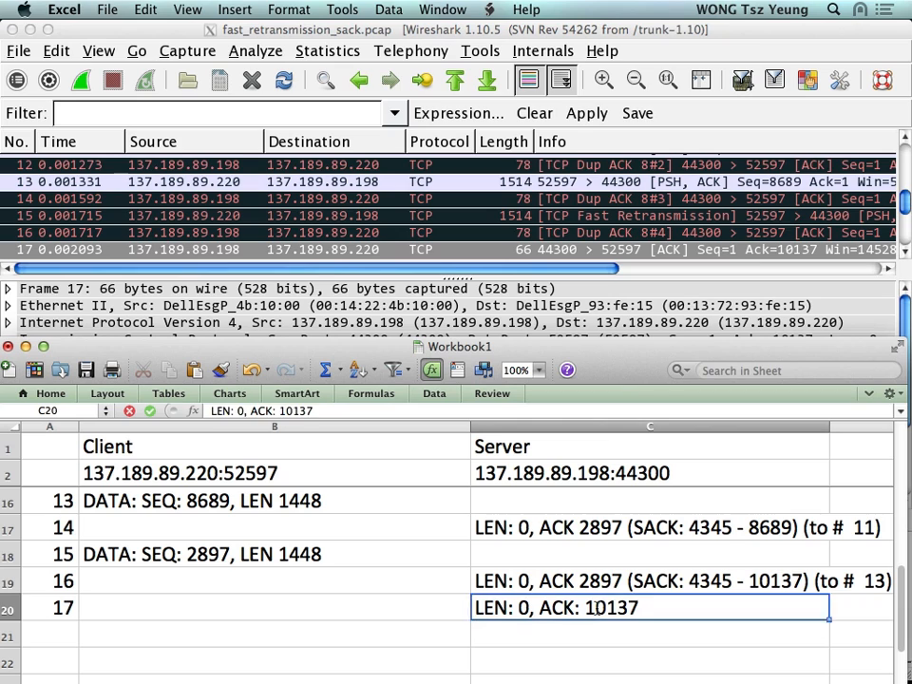
key(Return)
click(598, 612)
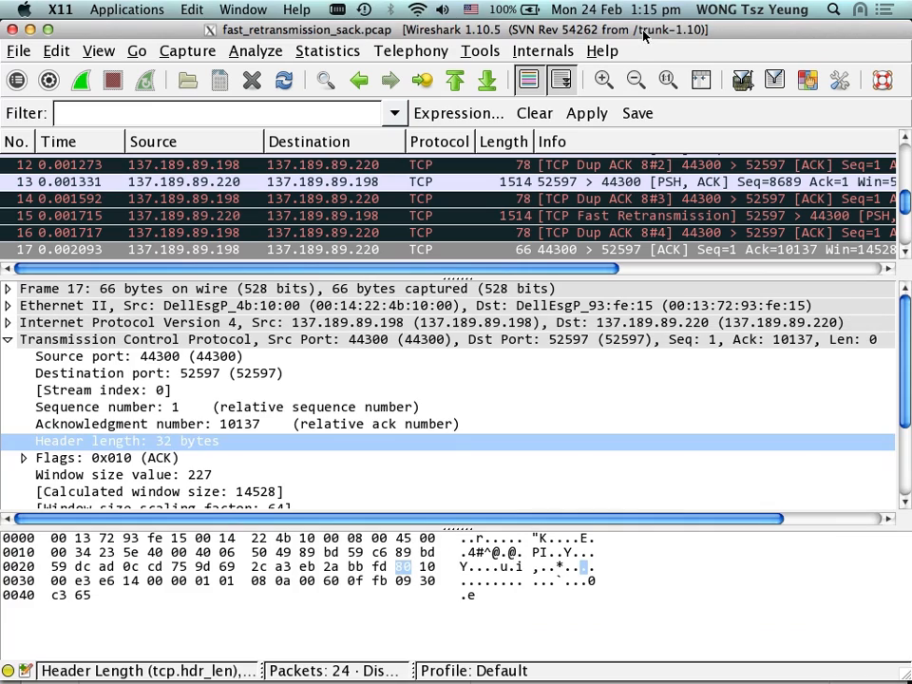
- Switch to Wireshark, enlarge the packet list area down to packet 24, and select packet 18 to examine its TCP values
click(504, 252)
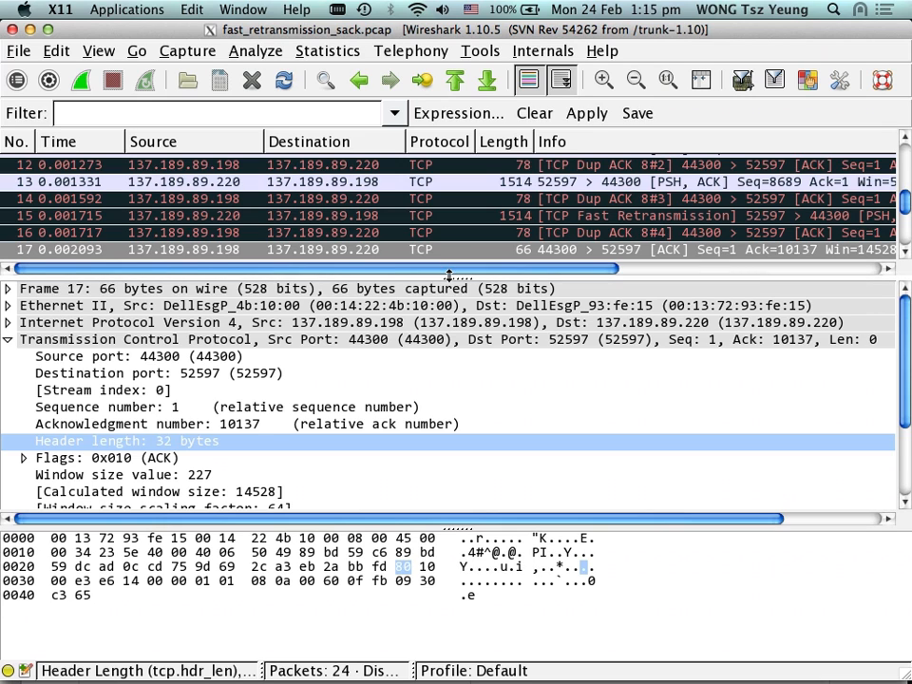
drag(449, 275, 452, 407)
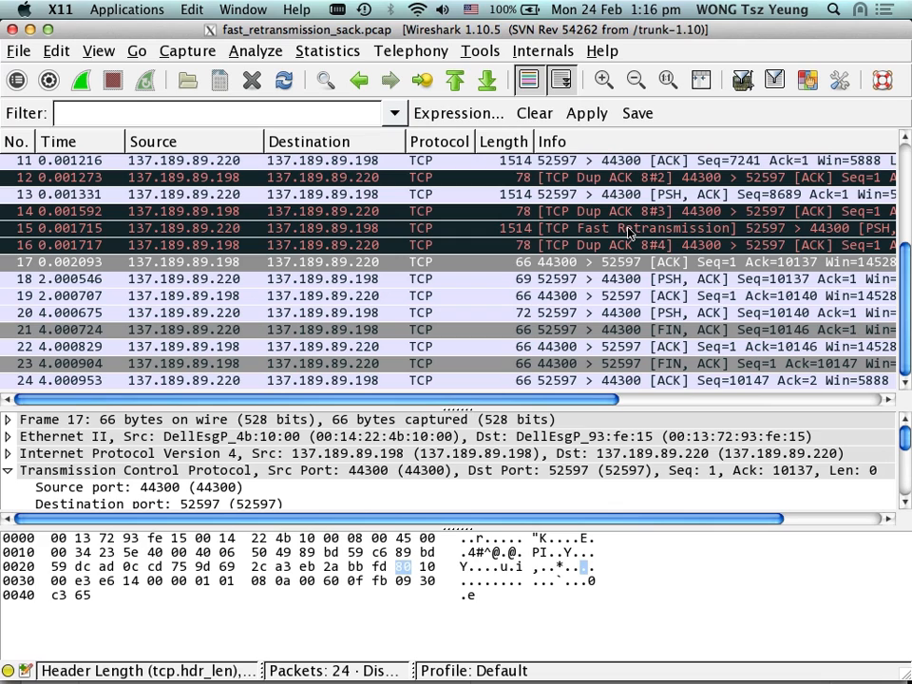
click(631, 282)
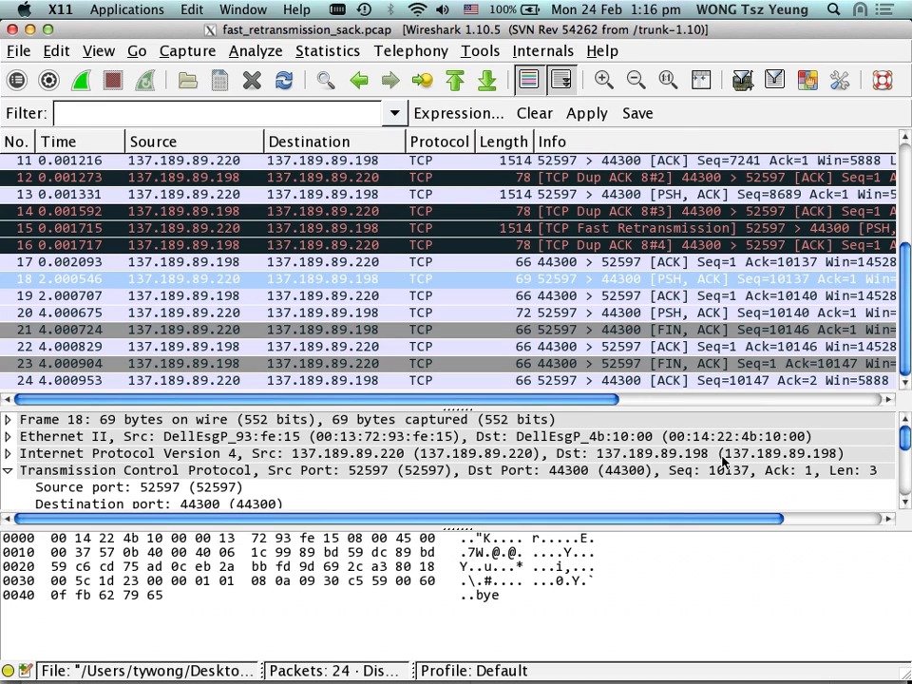
- Check the client address in B2 of the Excel sheet and examine packets 19 to 21 in Wireshark
key(super+Tab)
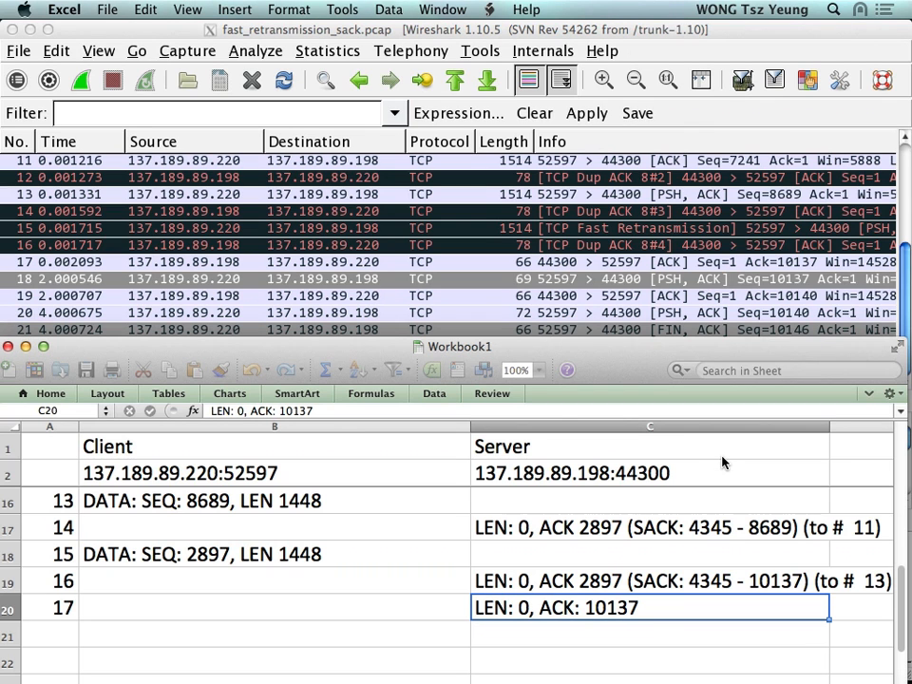
click(251, 478)
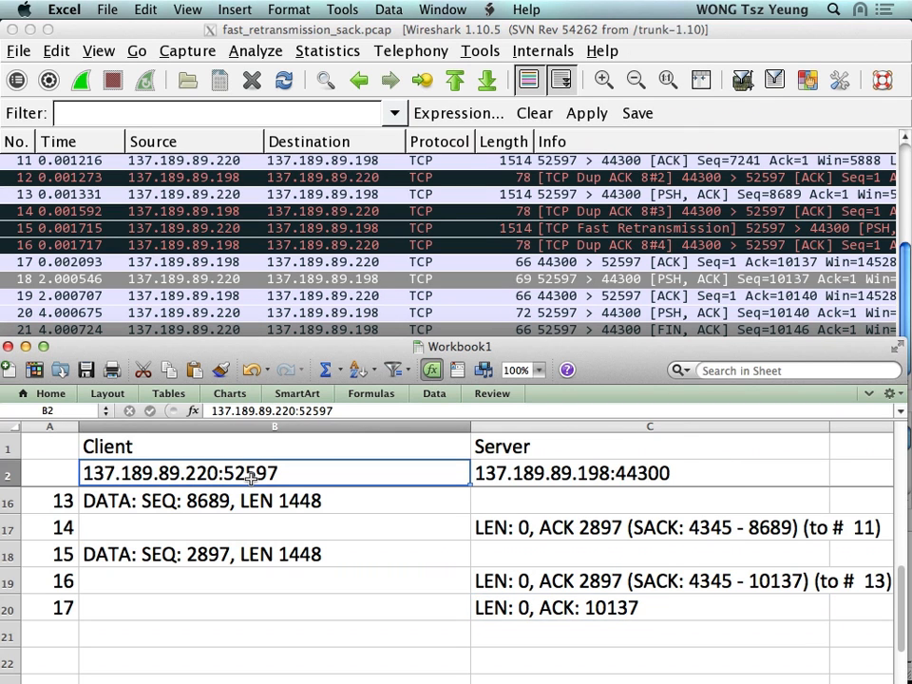
key(super+Tab)
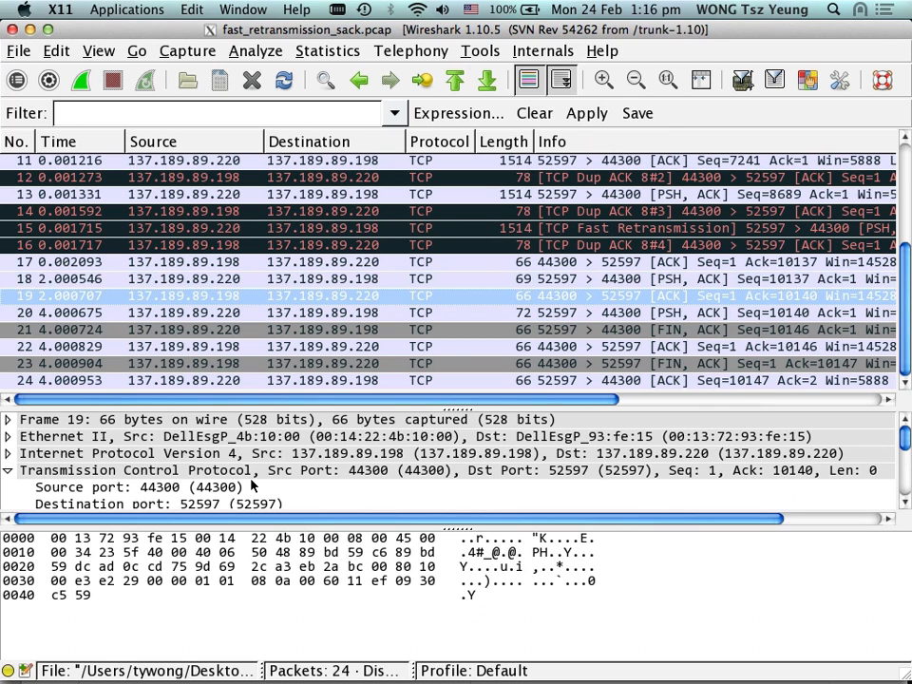
key(Down)
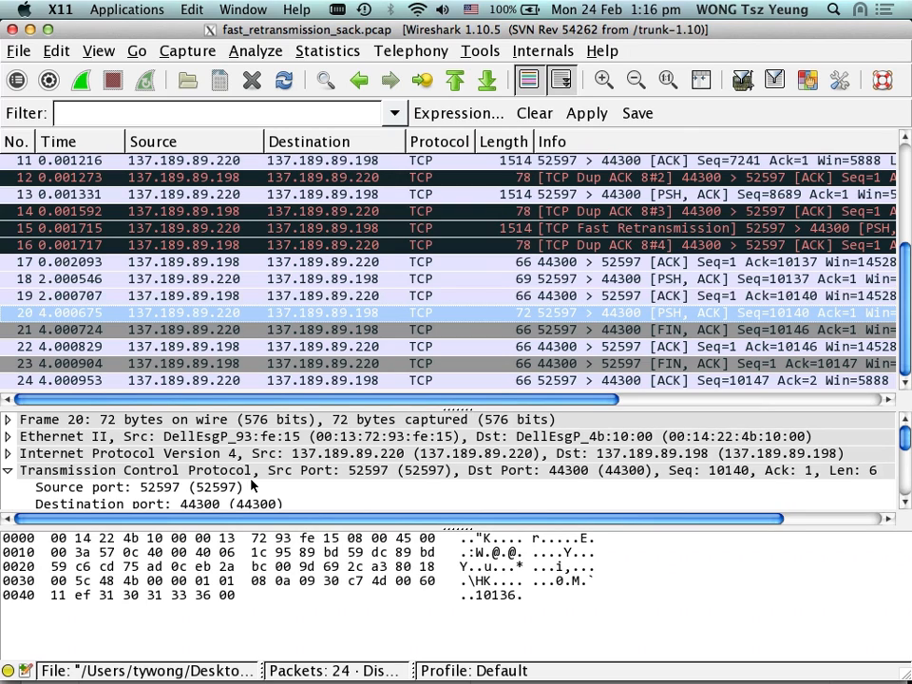
key(Down)
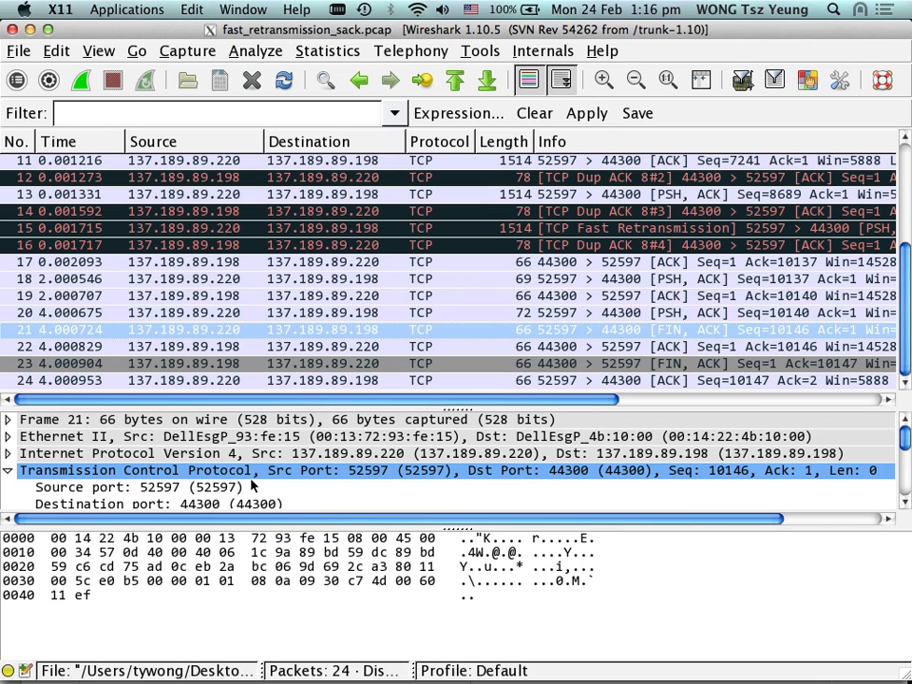
- Return to Excel and enter packet number 21 in A23, leaving rows 21 and 22 empty
key(super+Tab)
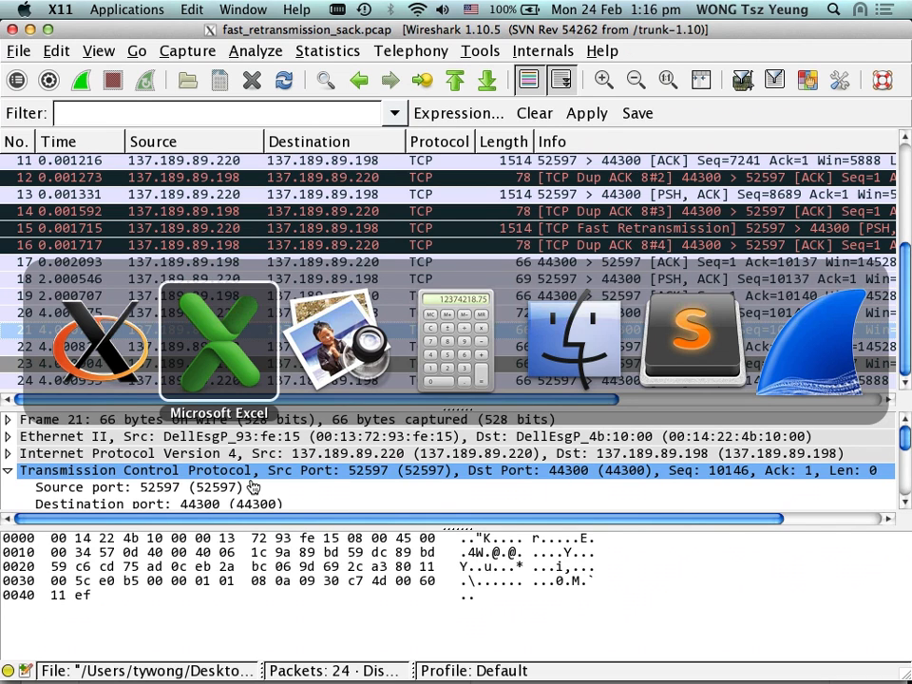
scroll(250, 505, up, 5)
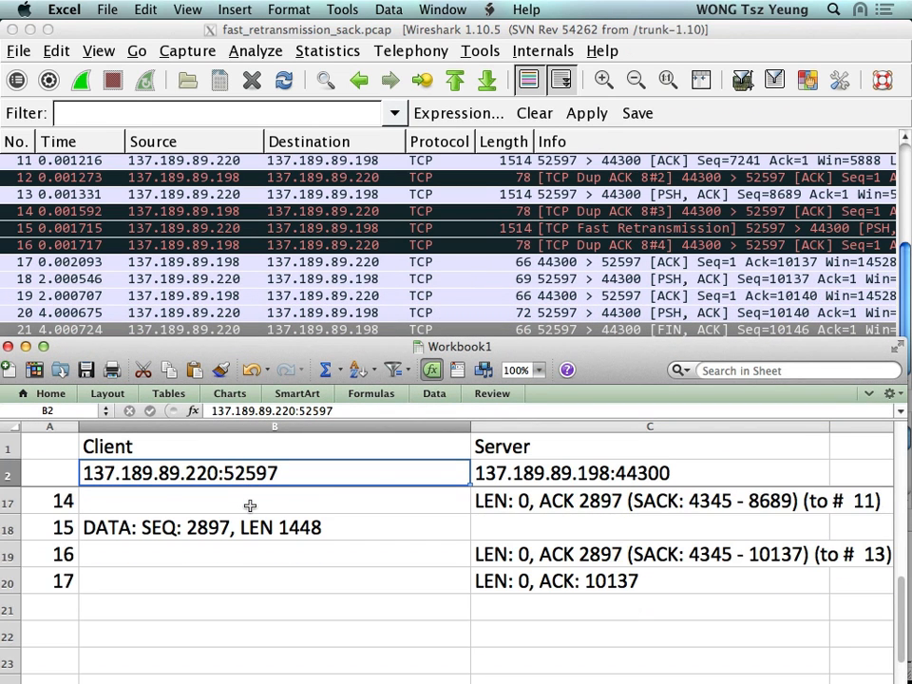
scroll(250, 506, down, 2)
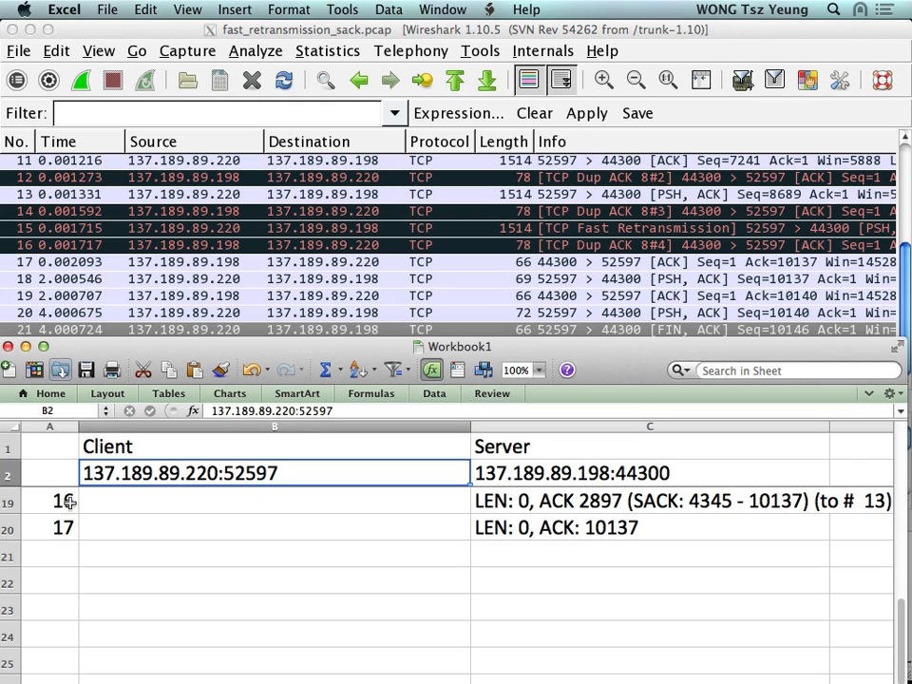
click(61, 555)
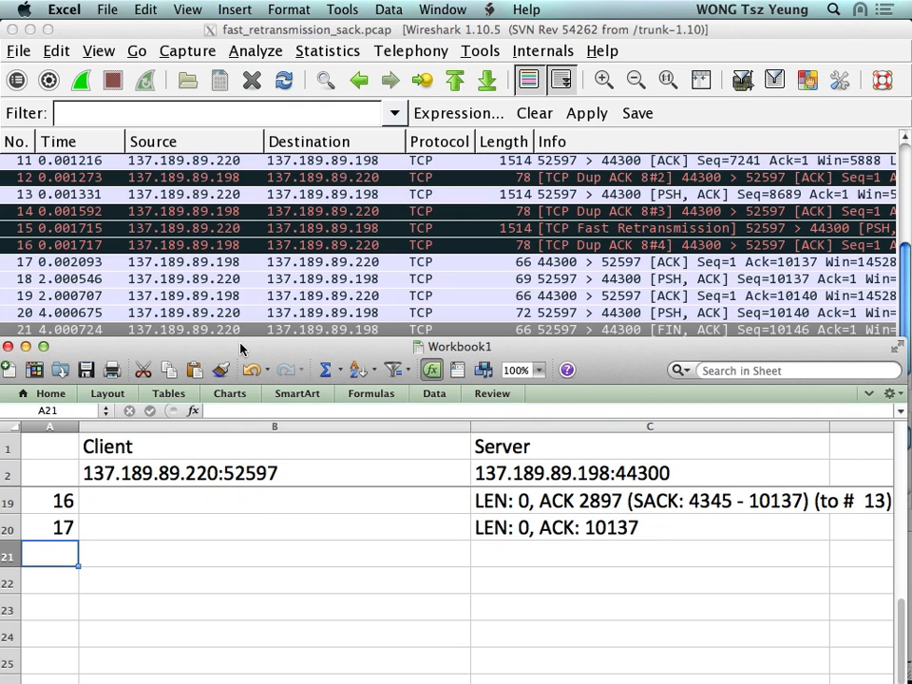
drag(240, 349, 242, 358)
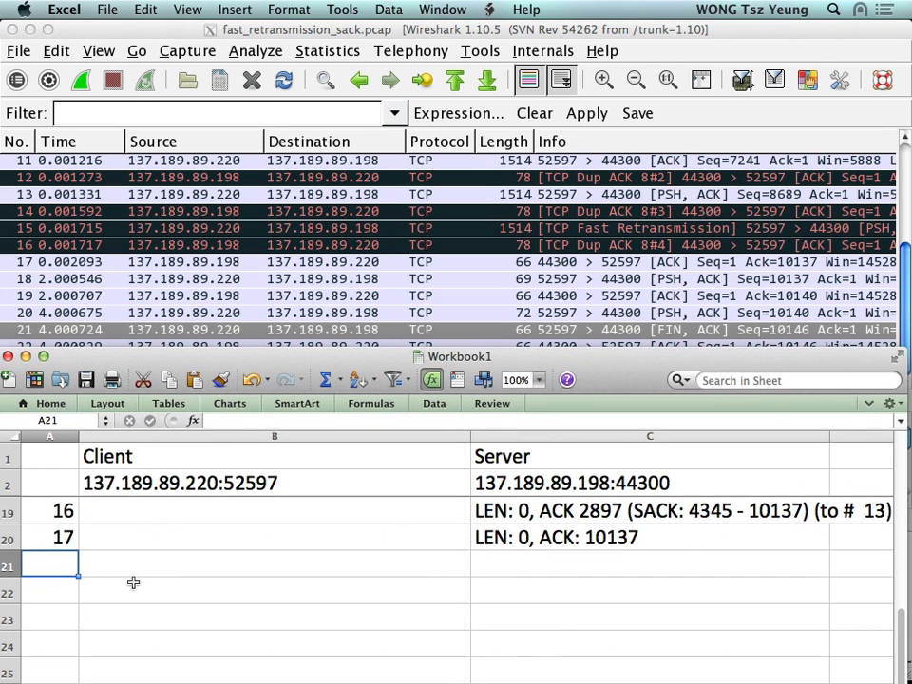
key(Down)
key(Down)
text(21)
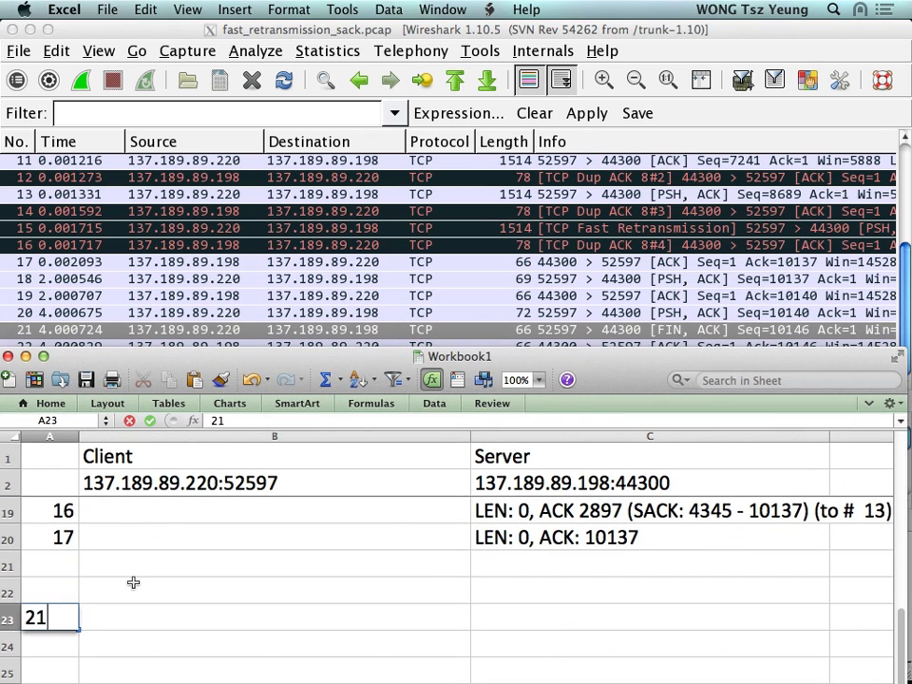
key(Tab)
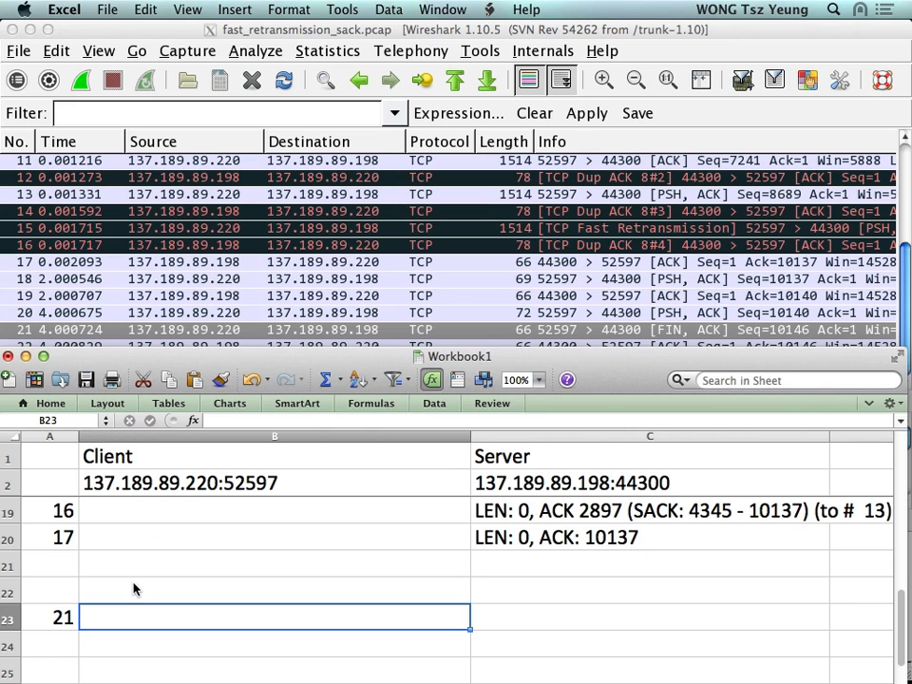
- Enter FIN, ACK(?) for the client in B23
text(FIN)
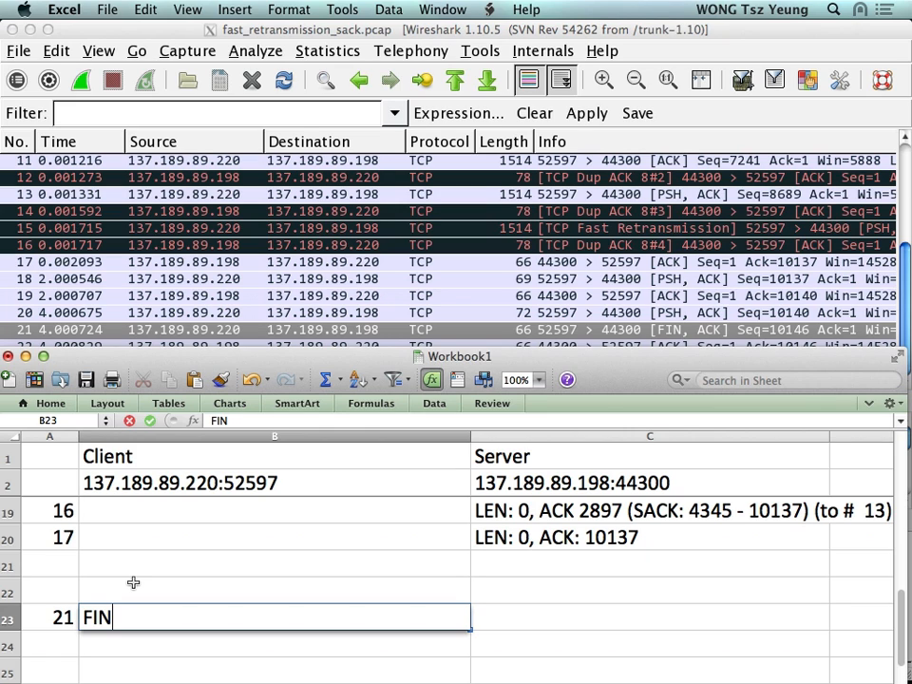
text(, ACK?)
key(BackSpace)
text(?!)
key(BackSpace)
key(BackSpace)
text((?))
- Switch to Preview to examine the Closing TCP Connection slide on page 45, and return to Excel to commit the B23 entry
key(ctrl+Right)
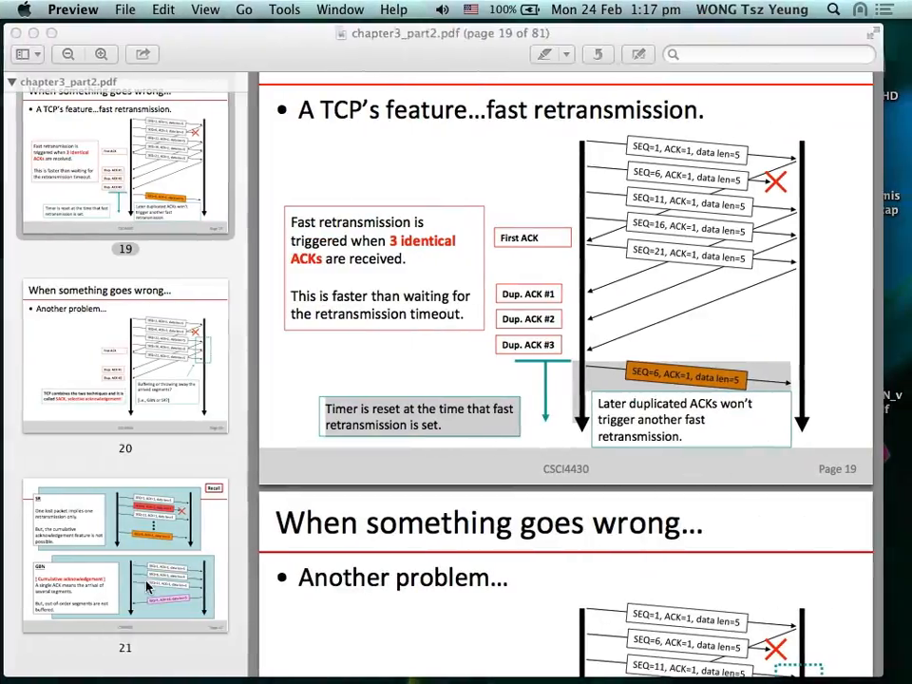
scroll(204, 505, down, 20)
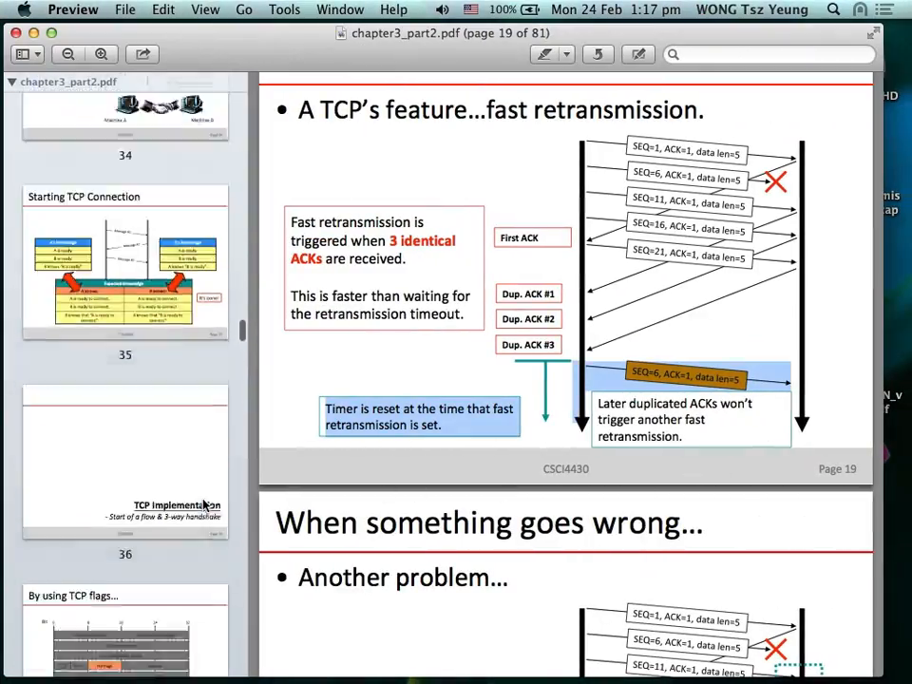
scroll(203, 504, down, 8)
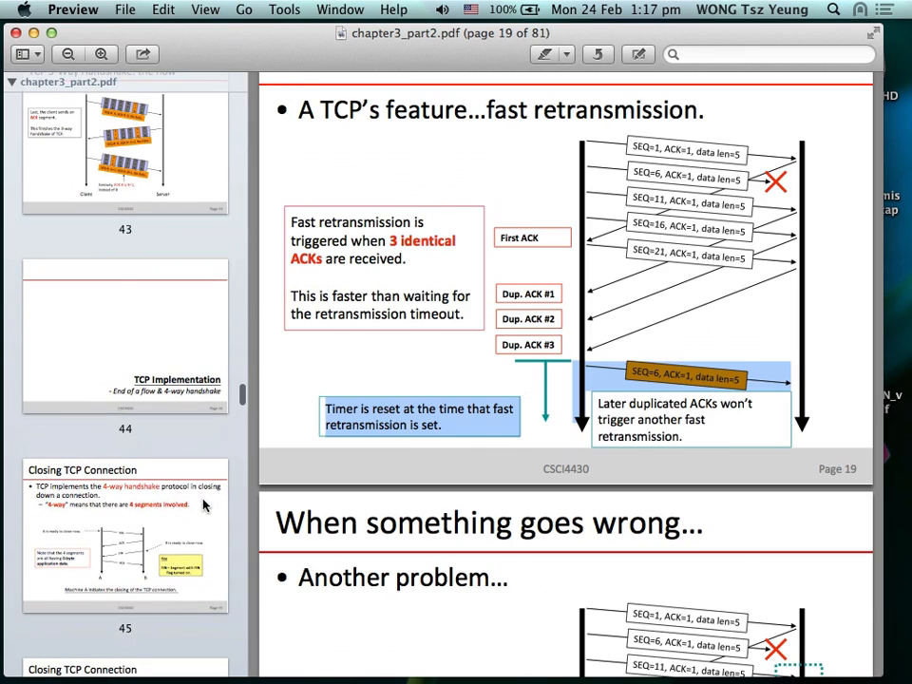
click(180, 472)
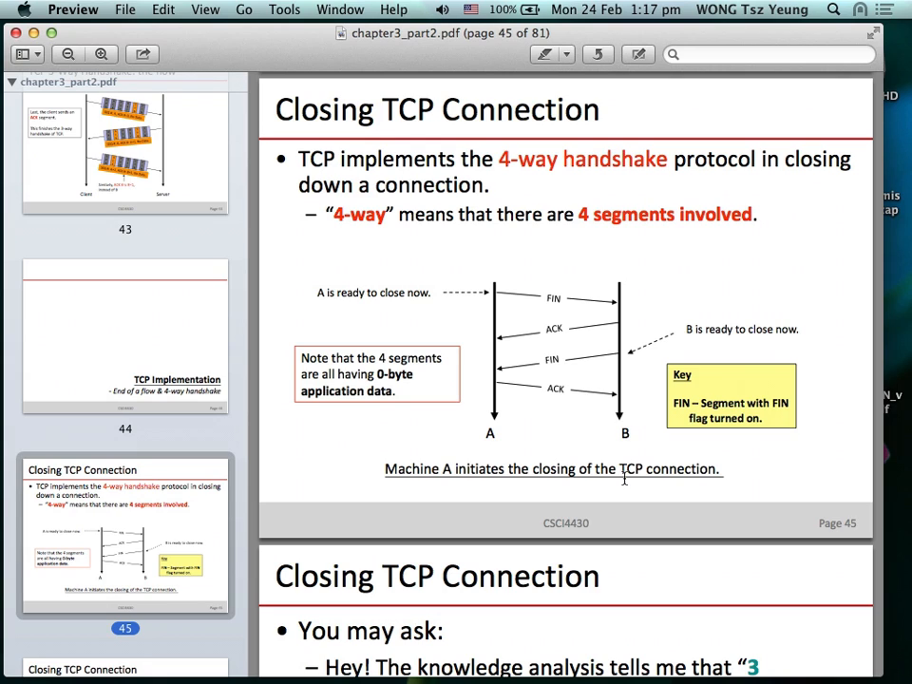
key(super+Tab)
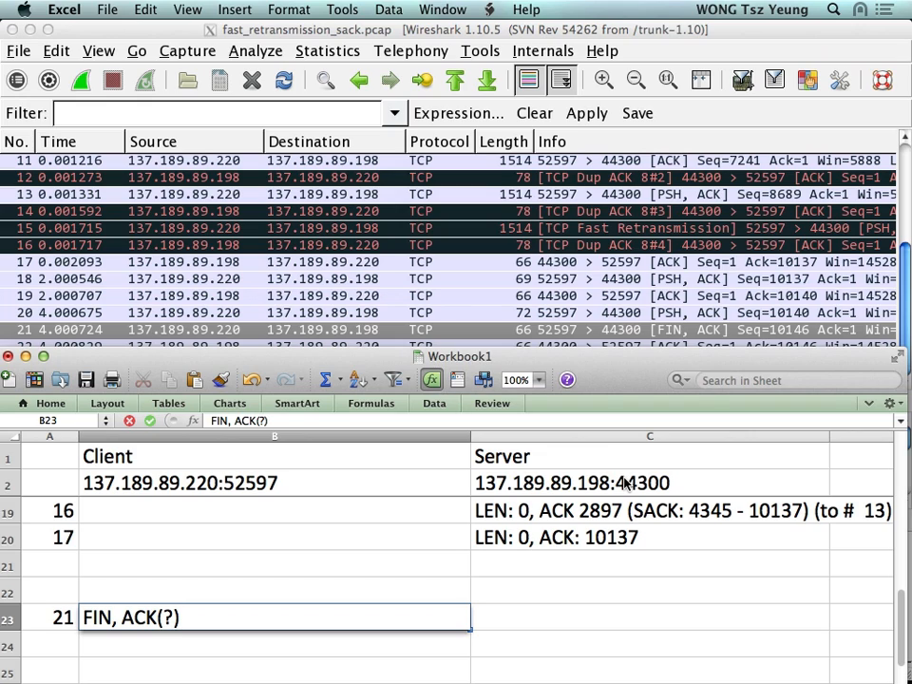
key(Return)
- Switch to Wireshark, select packet 23 and enlarge the packet details area
key(ctrl+Right)
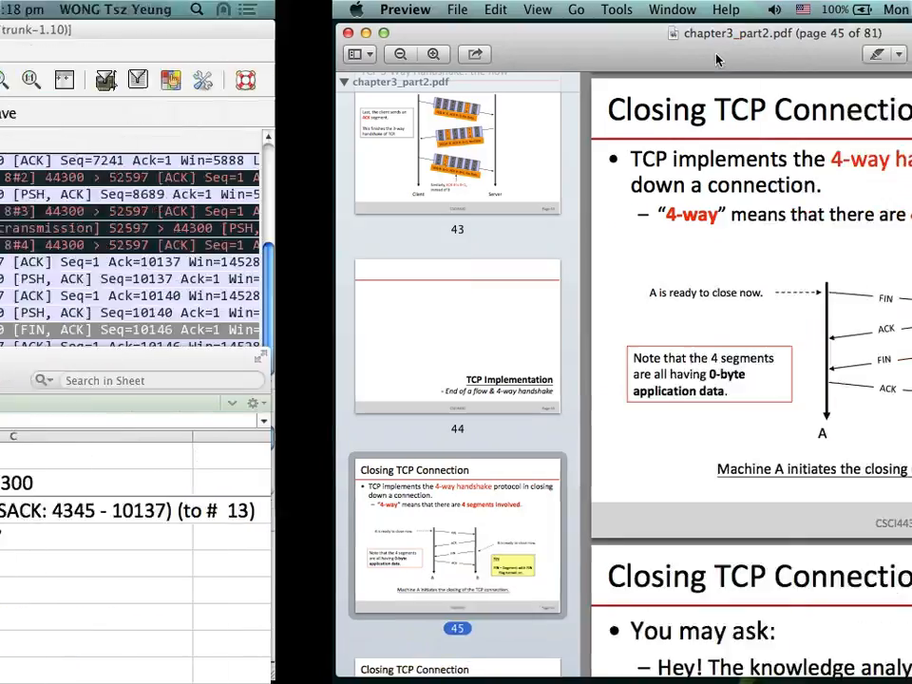
key(ctrl+Left)
key(super+Tab)
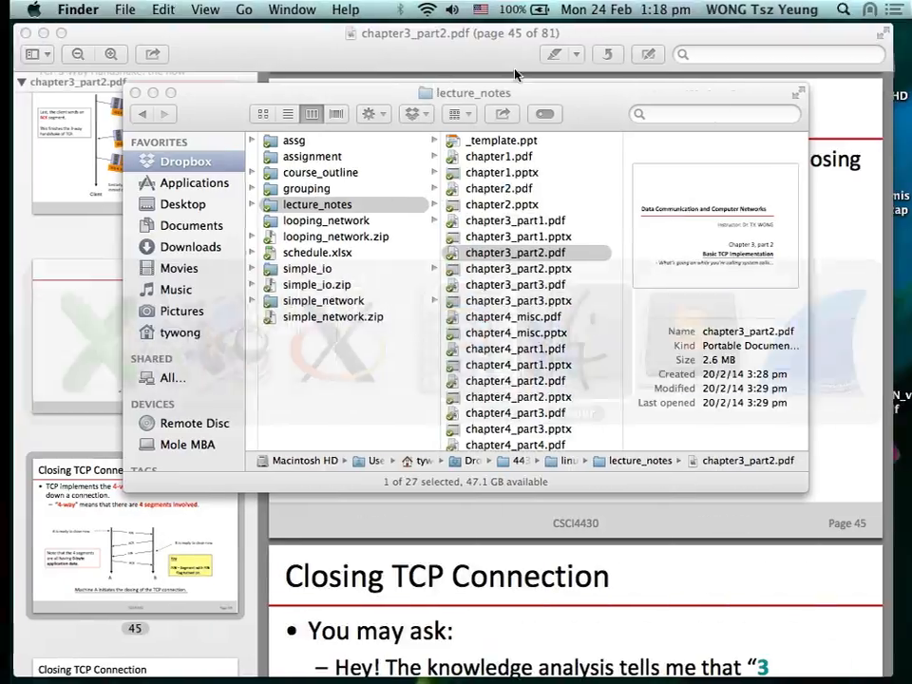
key(ctrl+Left)
click(478, 36)
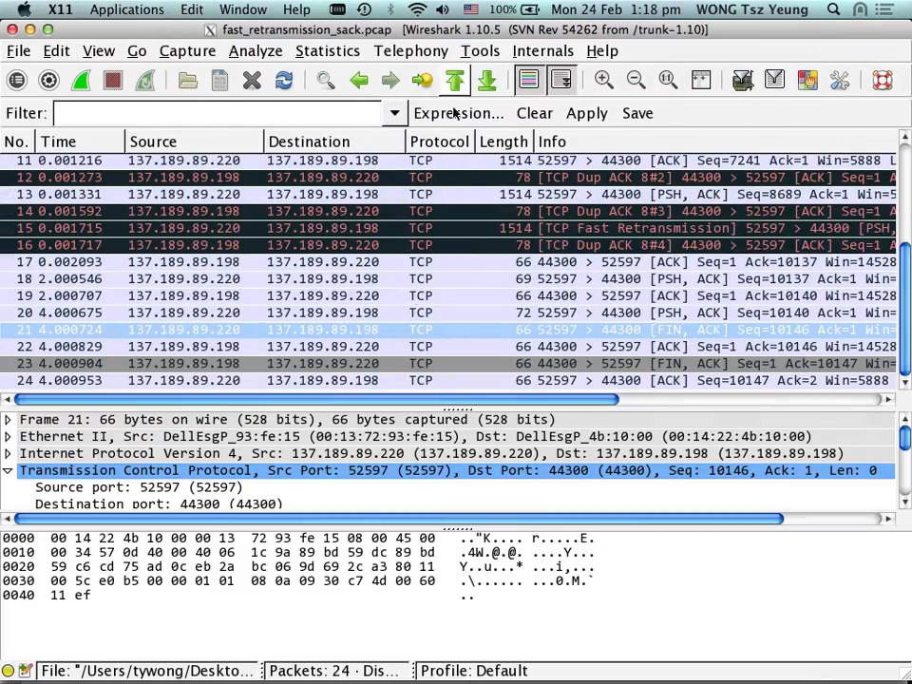
click(384, 370)
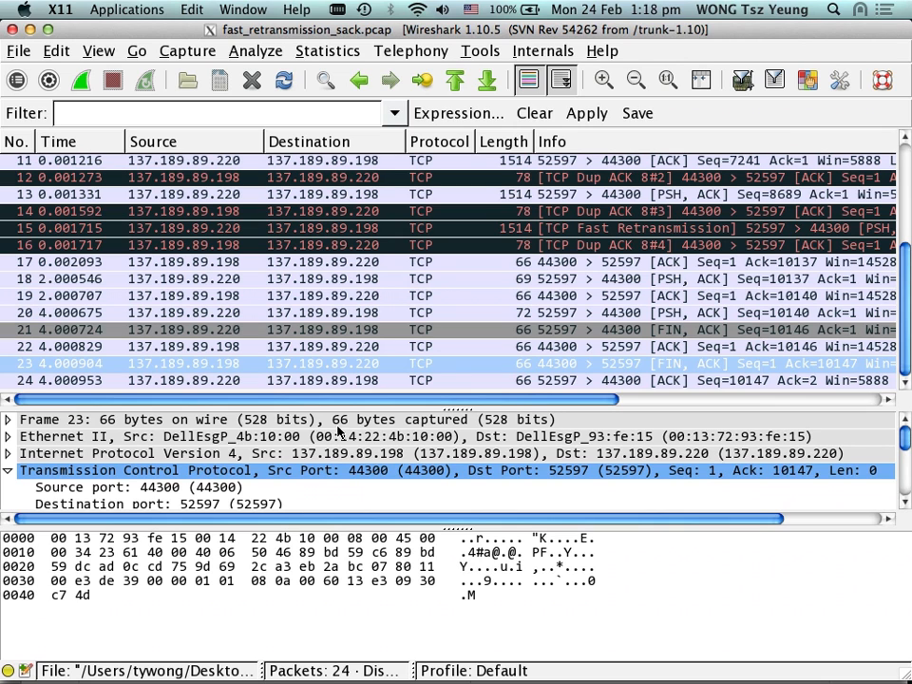
drag(351, 410, 354, 240)
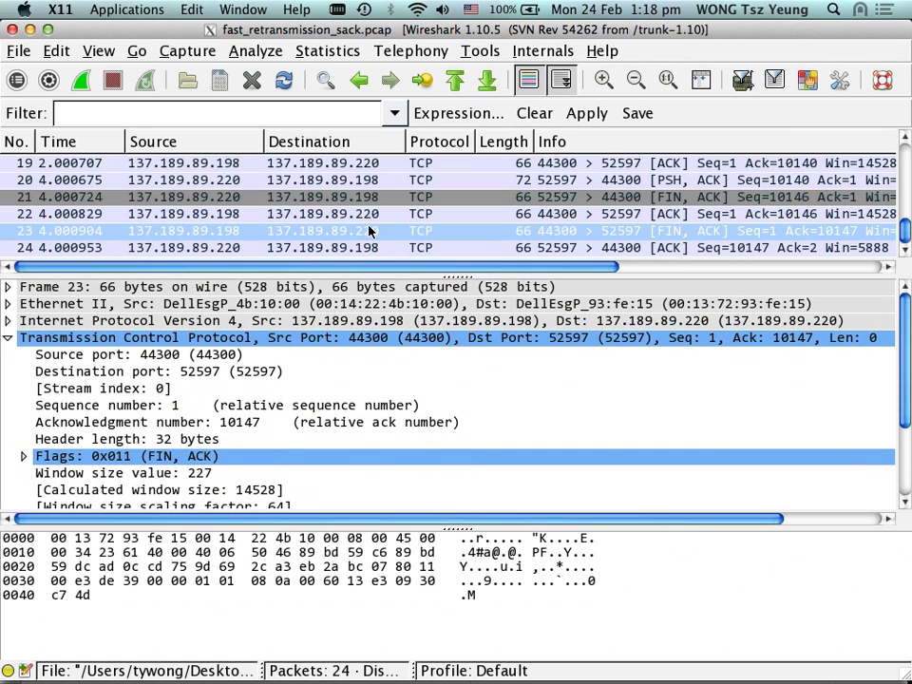
- Compare the acknowledgment number fields of packets 23 and 21 in the packet details
scroll(382, 300, down, 2)
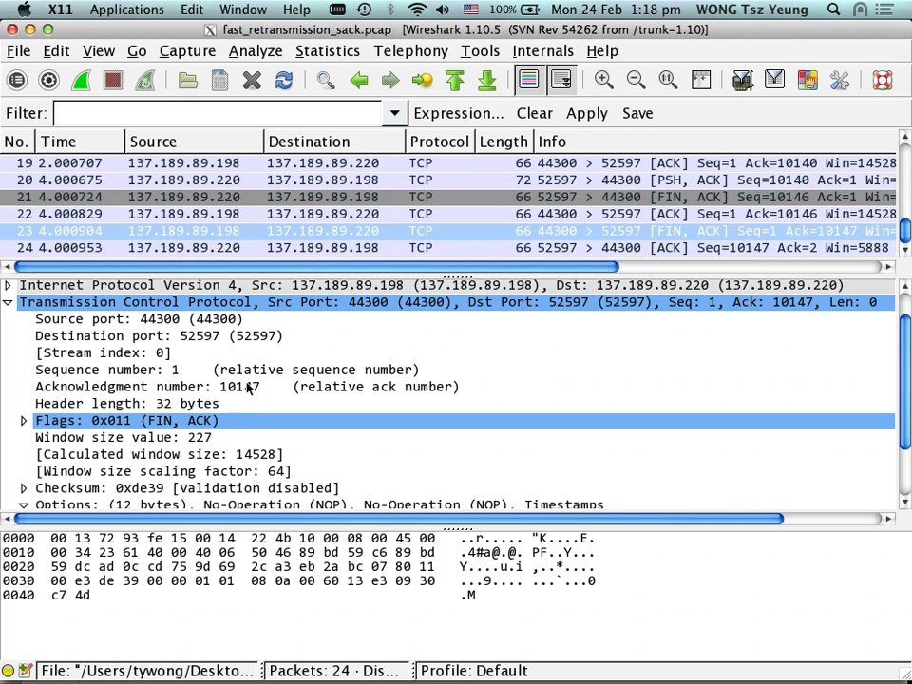
click(211, 386)
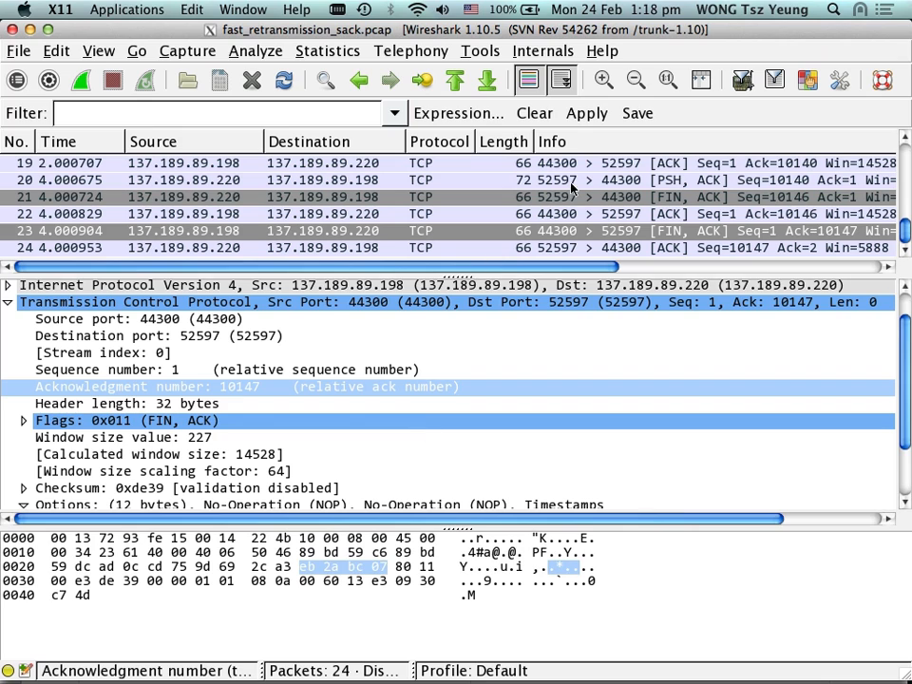
click(590, 203)
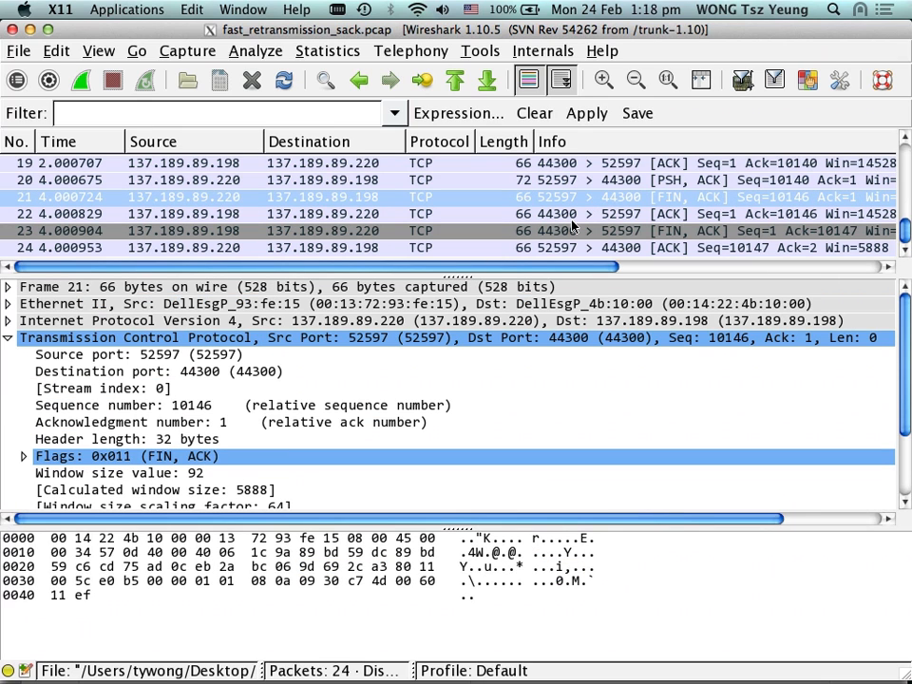
click(218, 421)
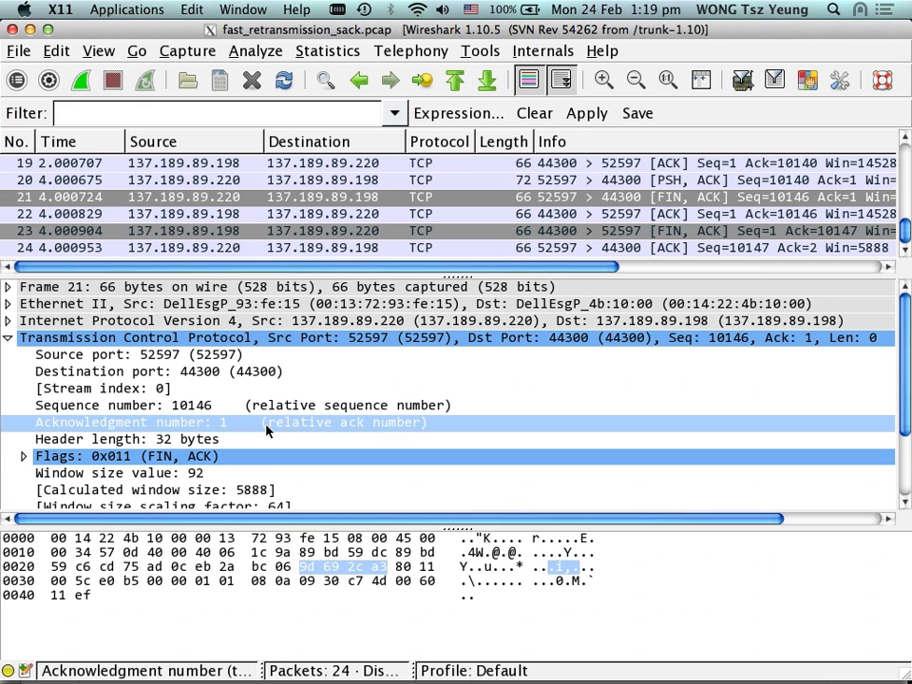
- Return to Excel and shorten the client entry for packet 21 in B23 to FIN
key(super+Tab)
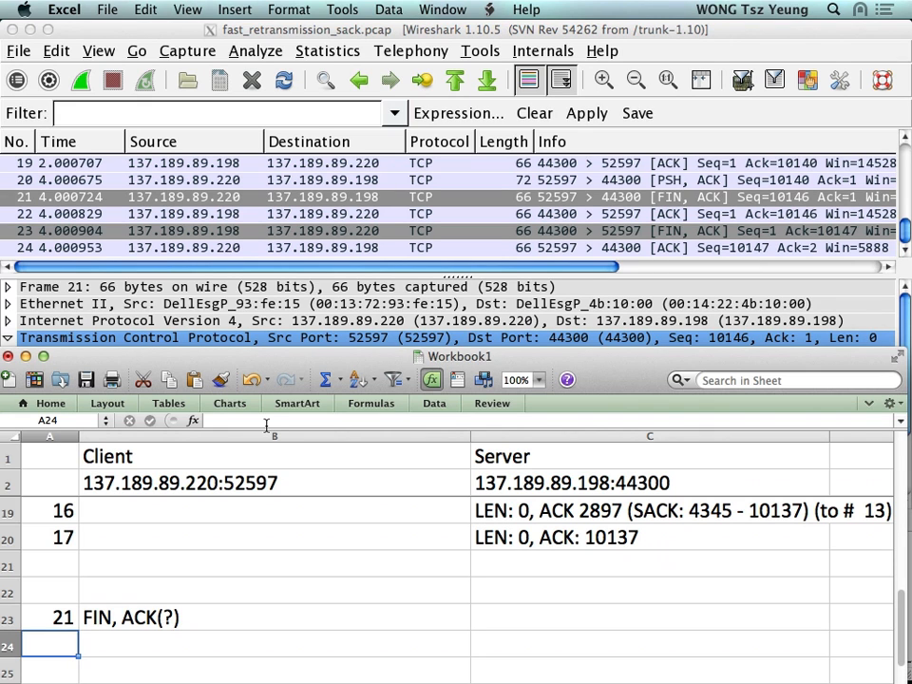
click(288, 607)
double_click(242, 616)
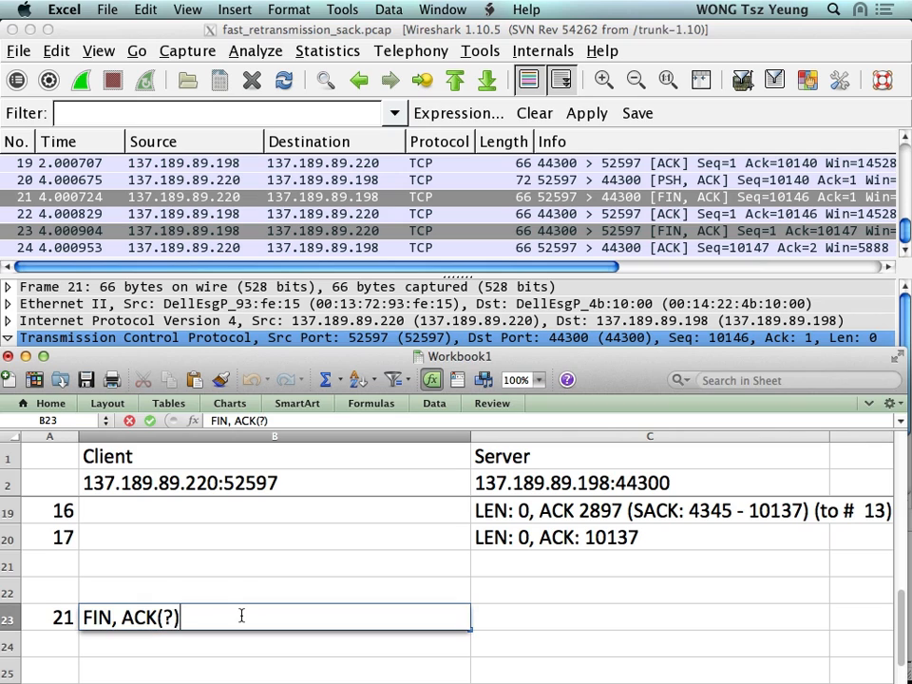
key(BackSpace)
key(BackSpace)
key(BackSpace)
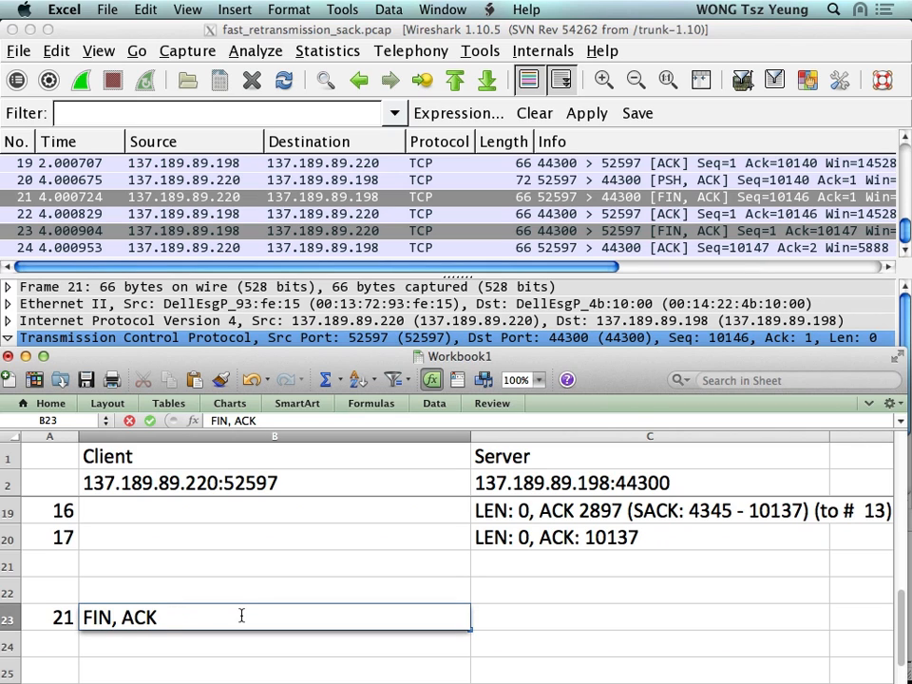
key(BackSpace)
key(BackSpace)
key(BackSpace)
key(BackSpace)
key(BackSpace)
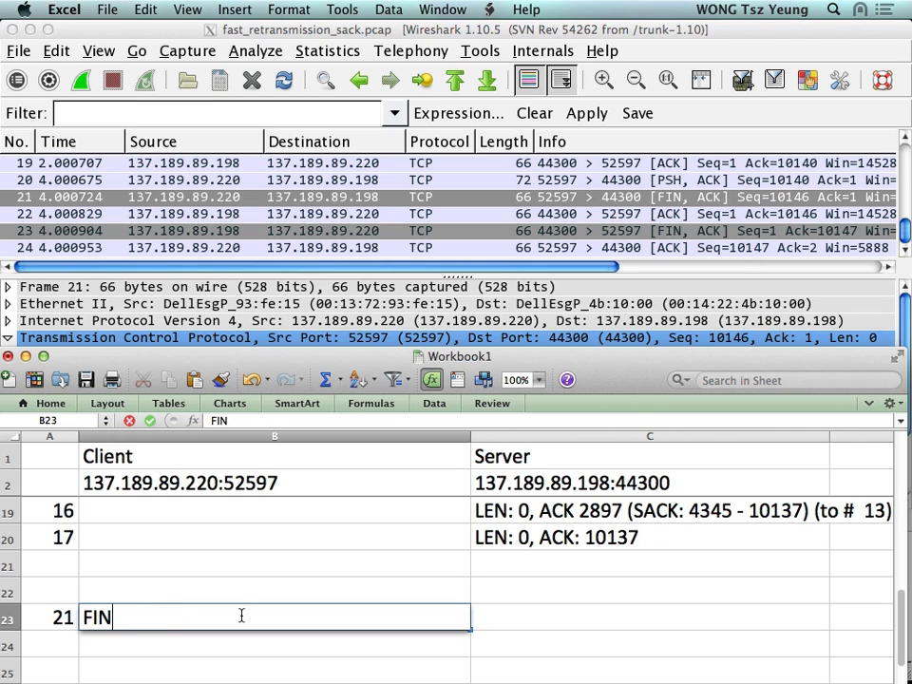
key(Return)
click(241, 616)
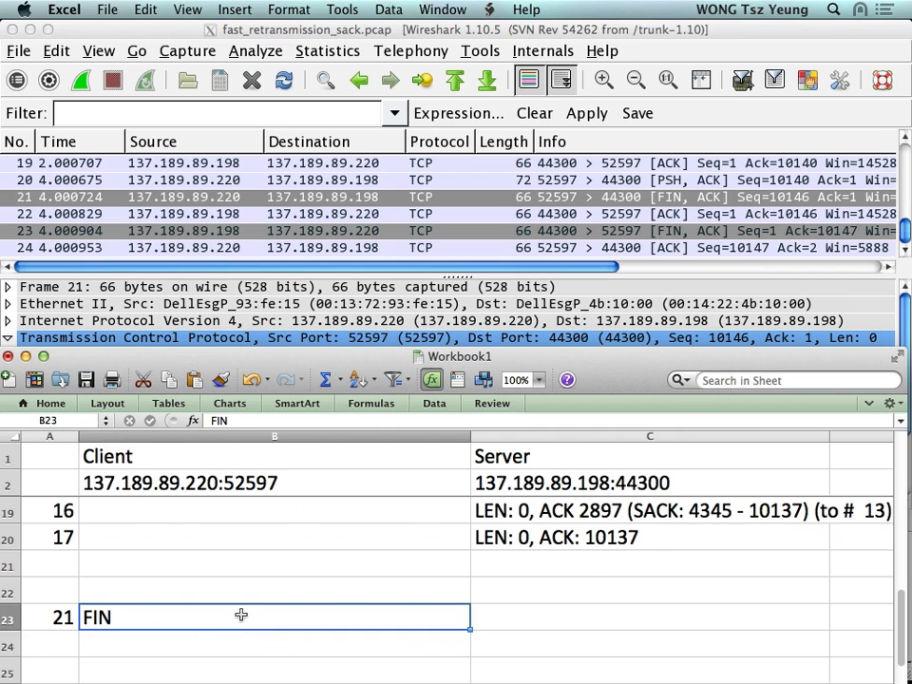
- Switch to Wireshark and examine the TCP values of packets 24 and 22
key(super+Tab)
click(362, 249)
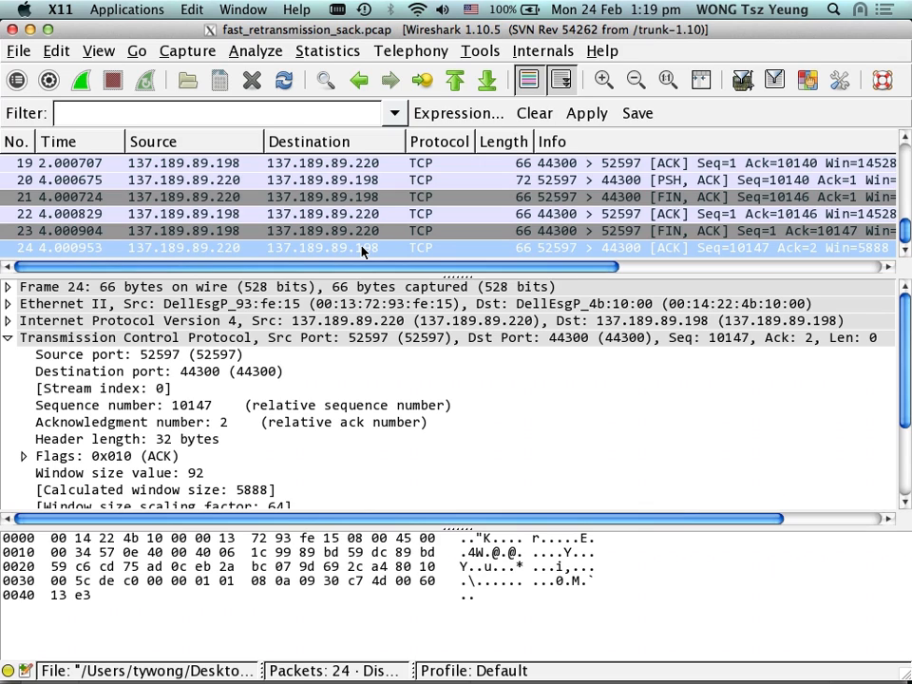
click(403, 216)
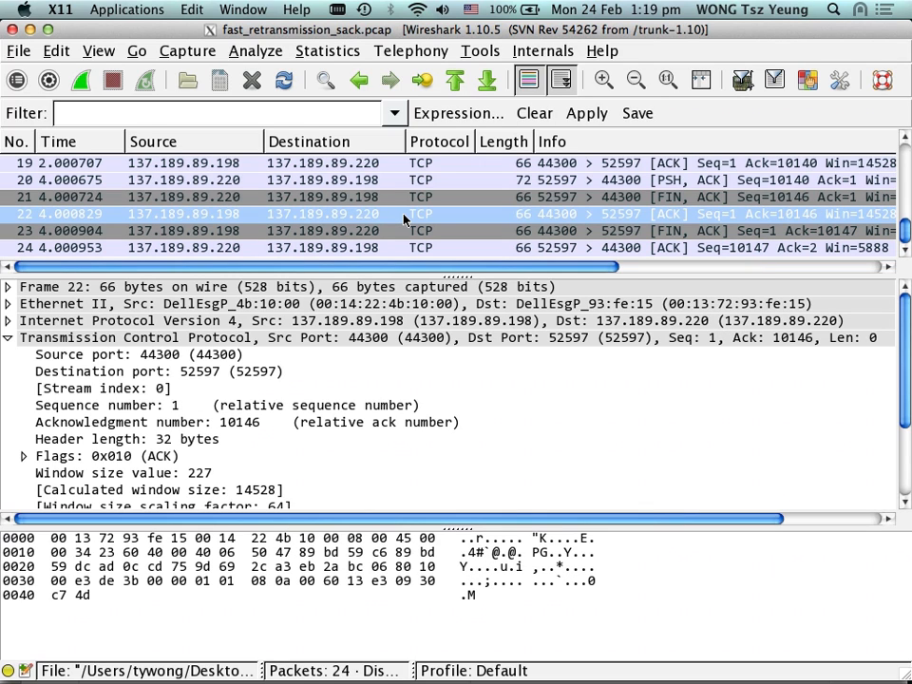
- Return to Excel and log packet 22 with 22 in A24 and ACK in the server cell C24, rechecking the packet in Wireshark
key(super+Tab)
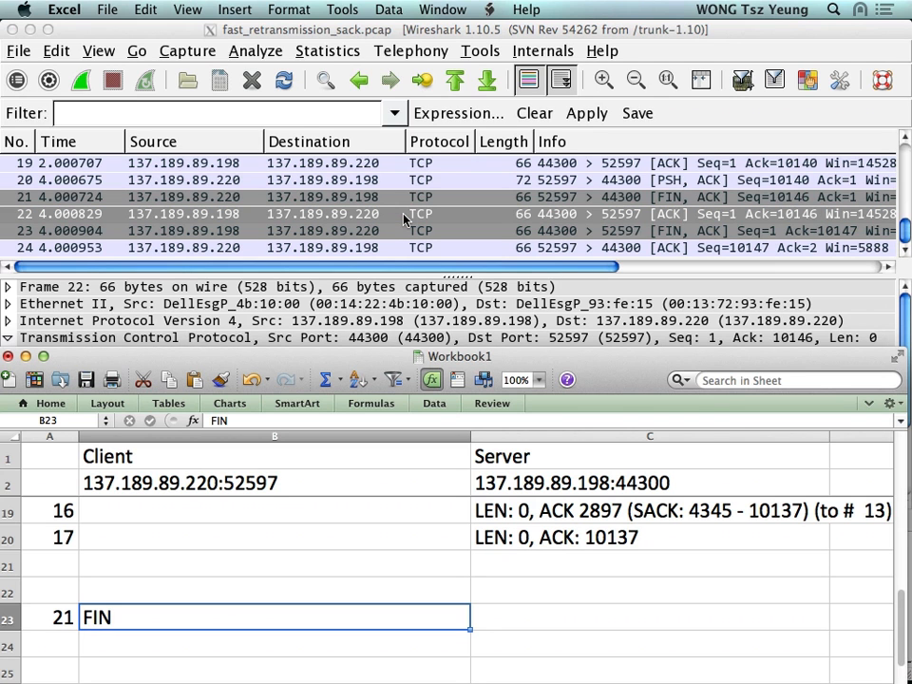
key(Return)
text(22)
key(super+Tab)
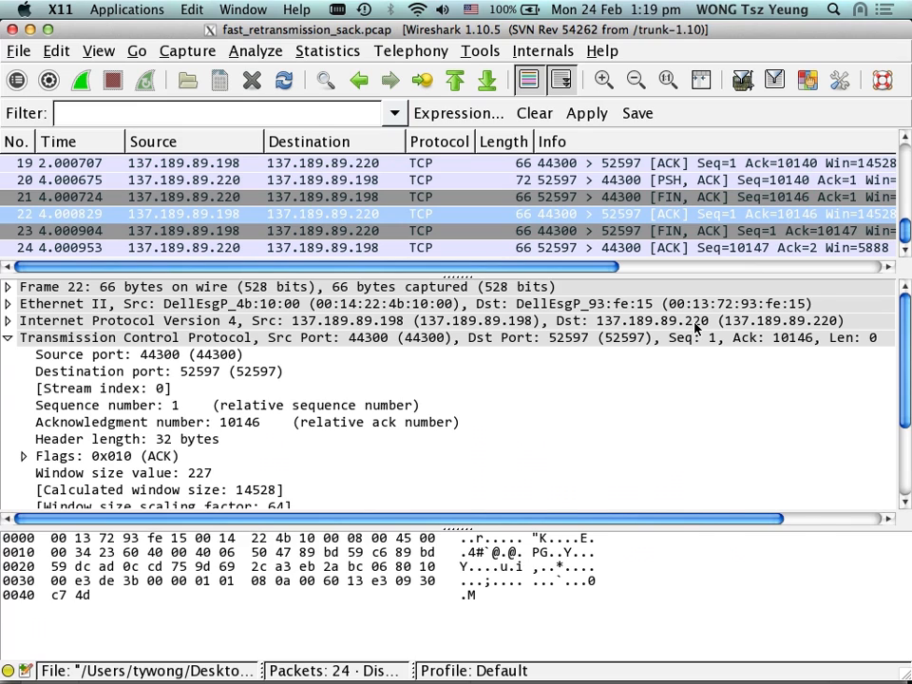
key(super+Tab)
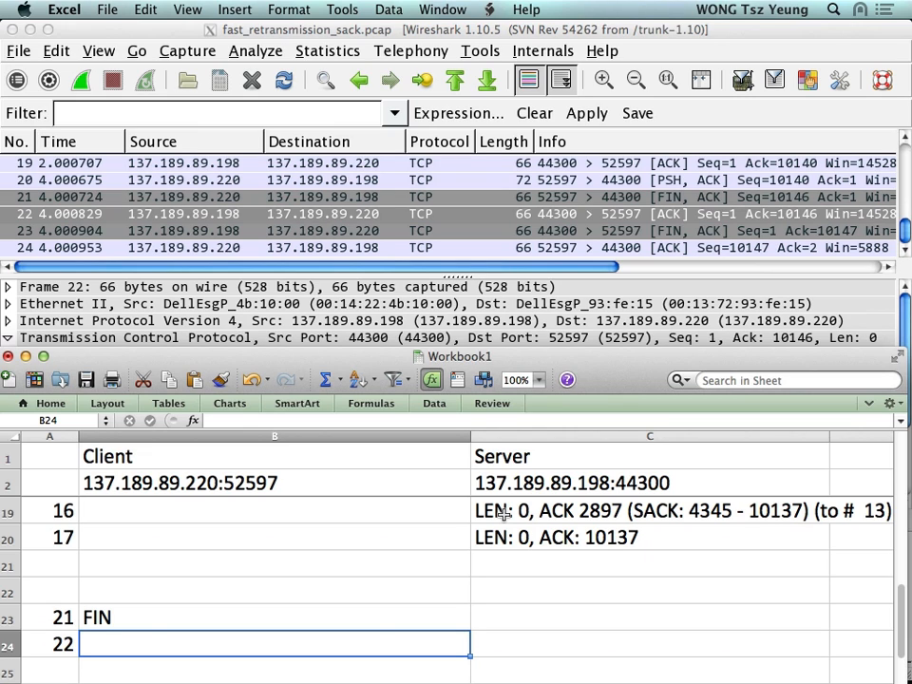
key(Tab)
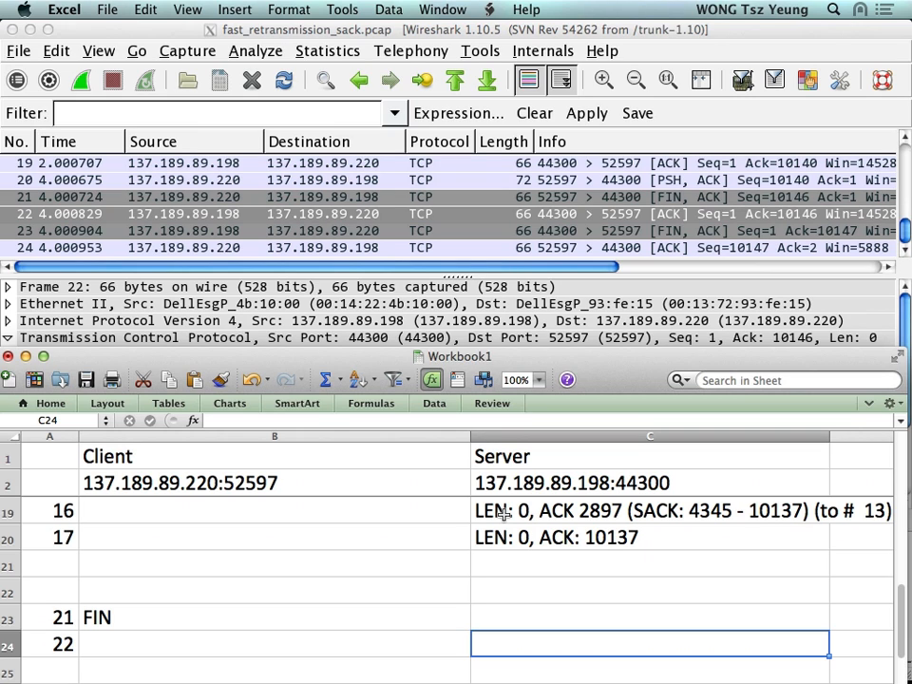
text(ACK)
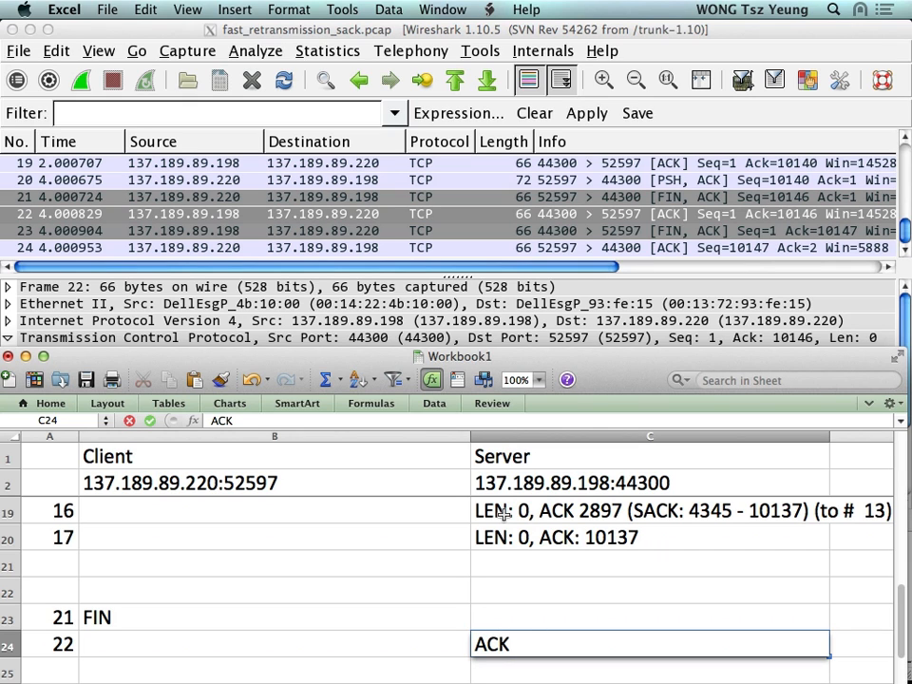
- Check packet 22's sequence and acknowledgment numbers in Wireshark and complete C24 in Excel as ACK: 10146
key(super+Tab)
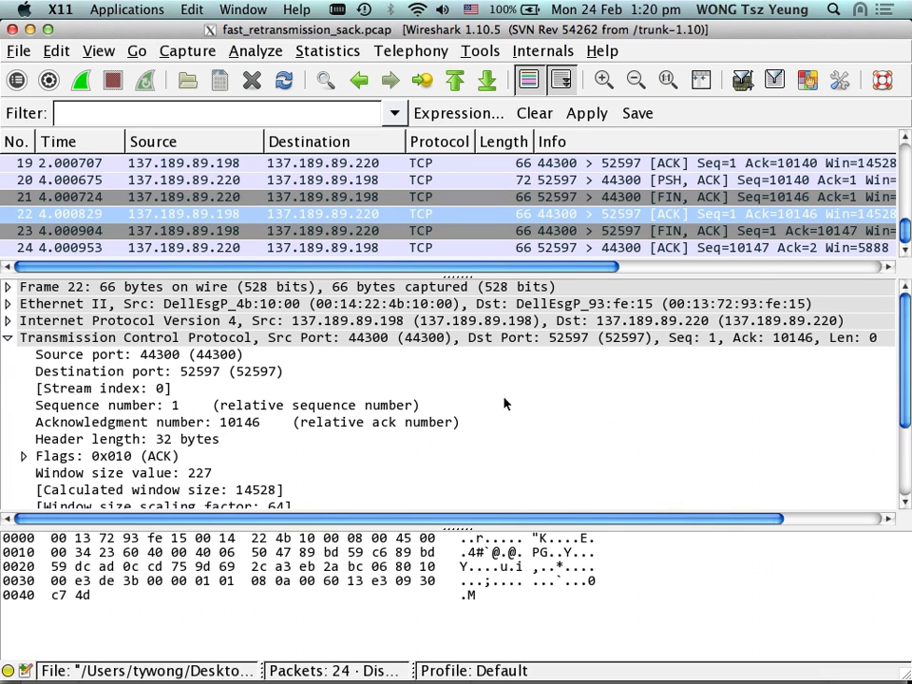
click(264, 409)
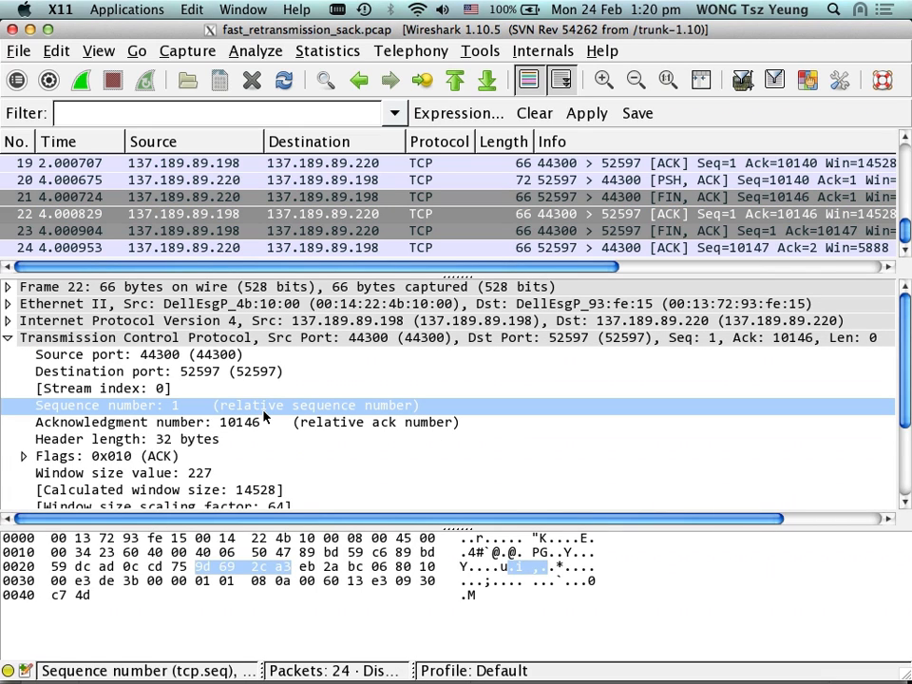
key(Down)
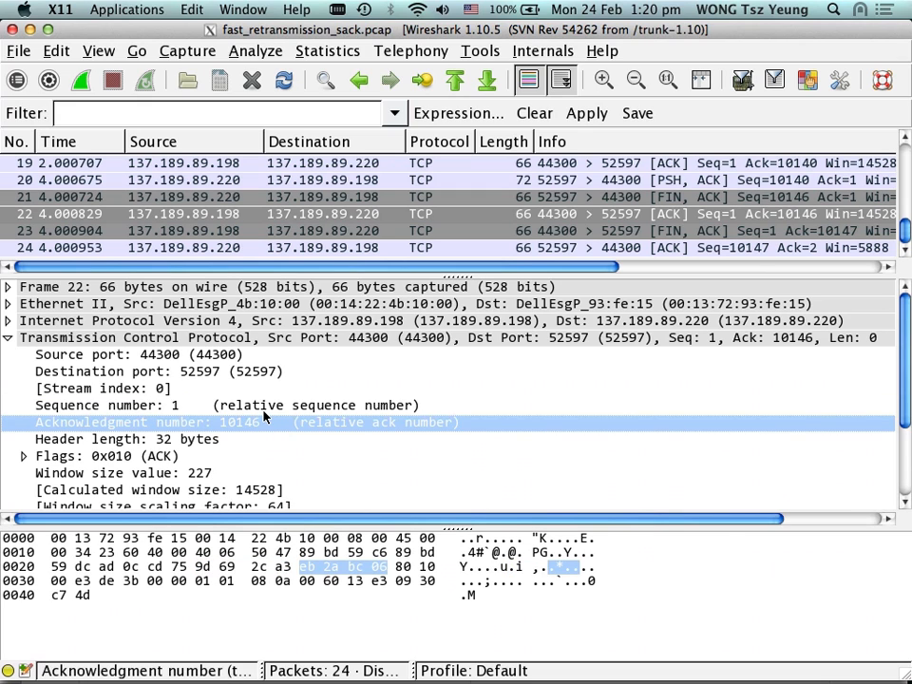
key(super+Tab)
text(:)
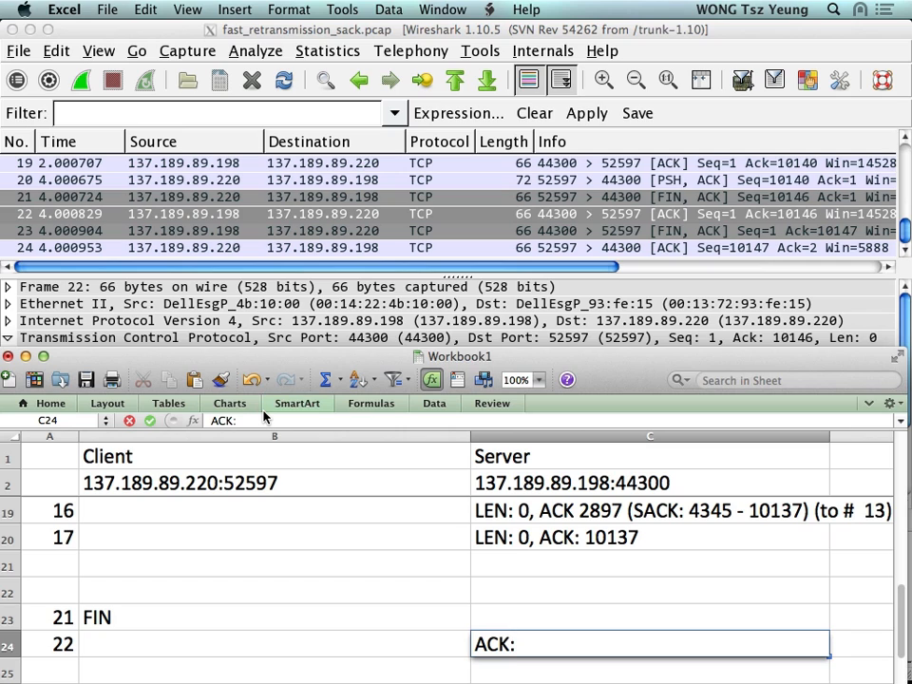
text( 1021)
key(BackSpace)
key(BackSpace)
text(146)
key(Return)
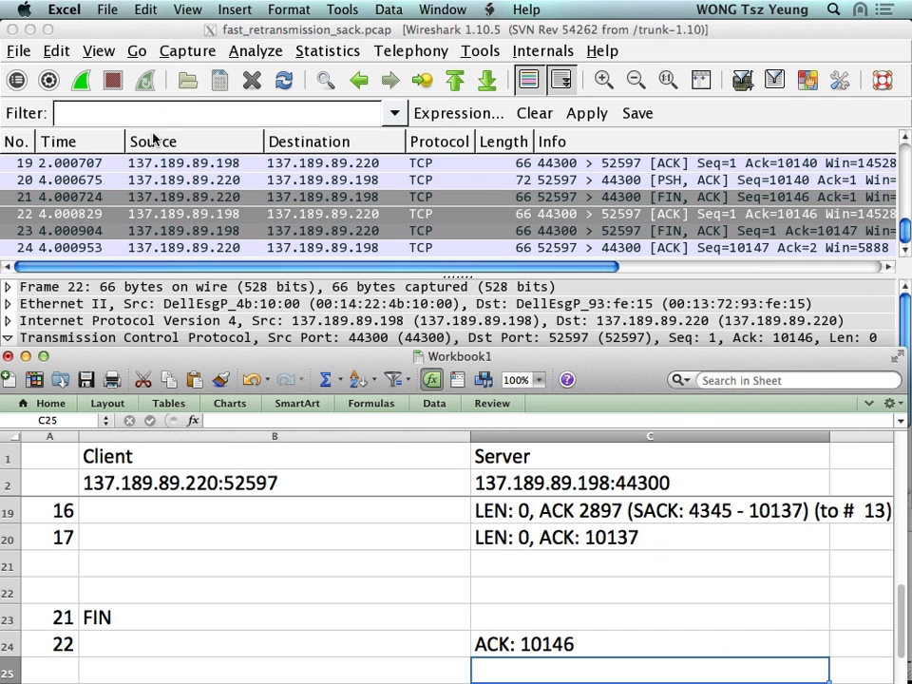
- Select packet 21 in Wireshark and examine its sequence number field
click(125, 207)
click(125, 200)
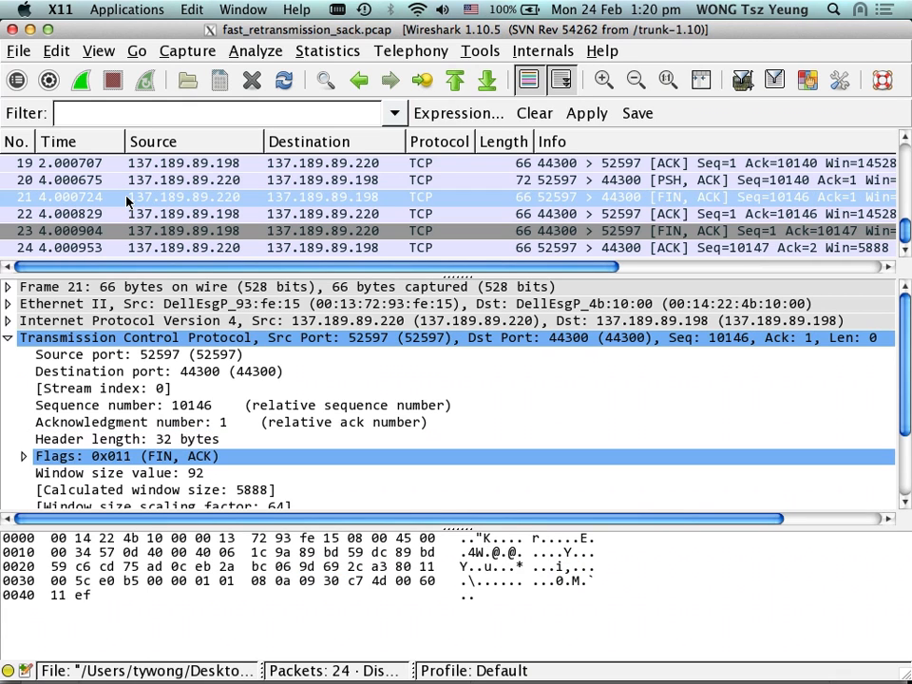
click(176, 408)
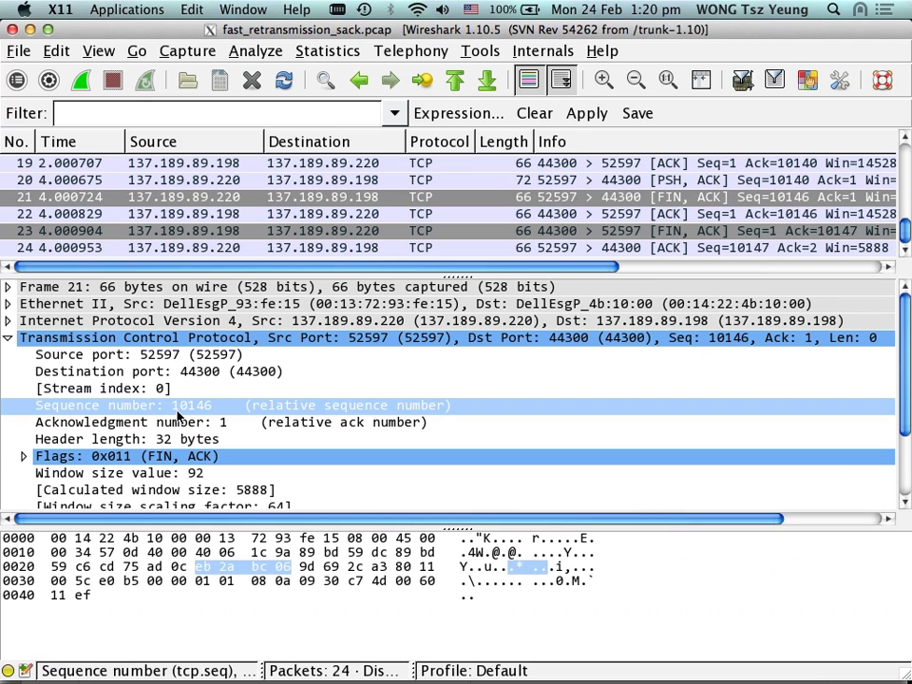
- Switch to Excel and extend packet 21's client entry in B23 to read FIN (SEQ:10146)
key(super+Tab)
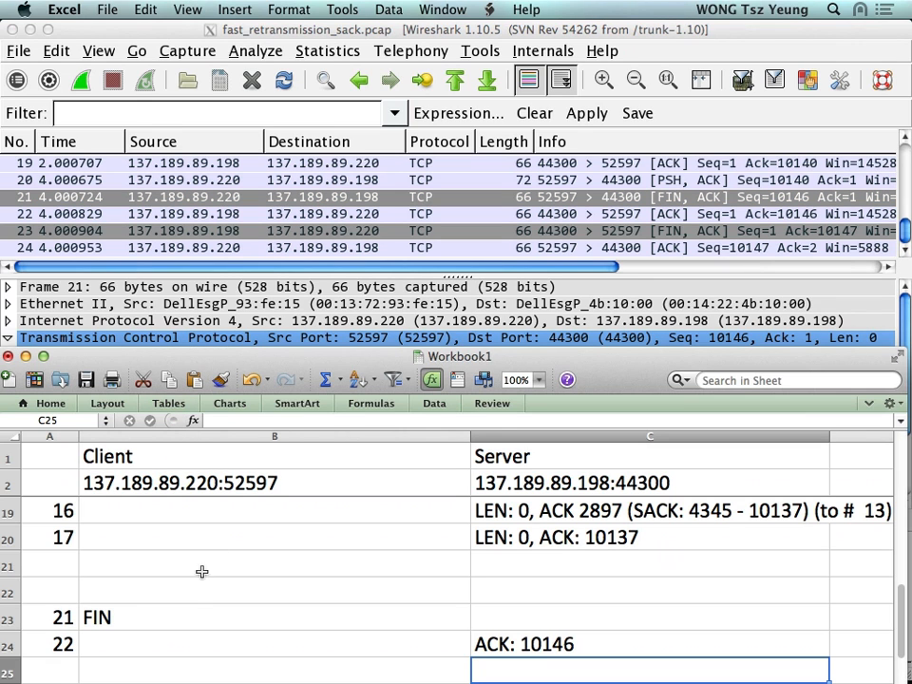
double_click(160, 616)
text((101)
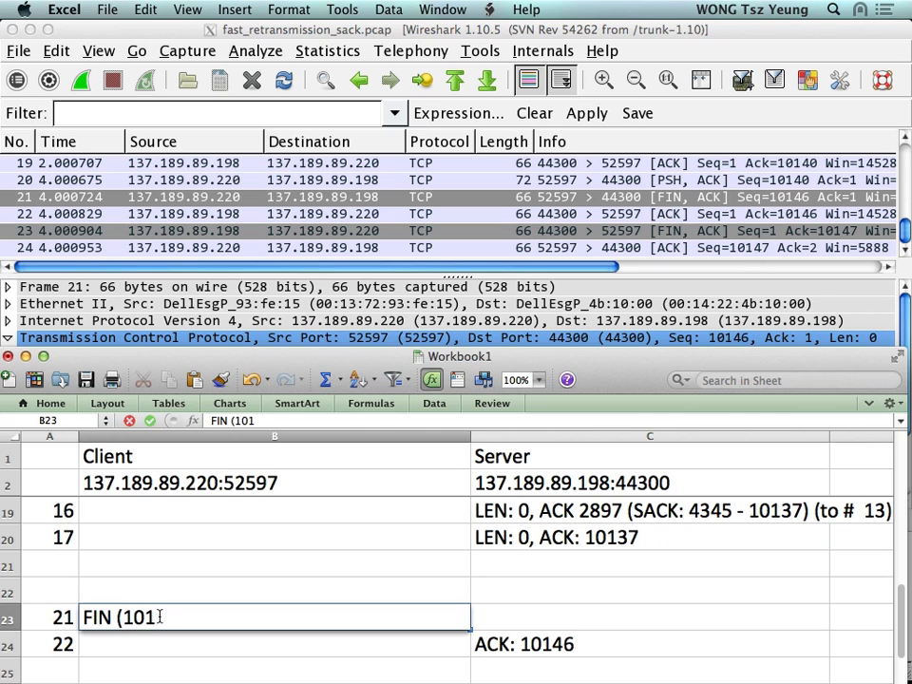
text(46)
key(Left)
key(Left)
key(Left)
key(Left)
key(Left)
text(SEQ)
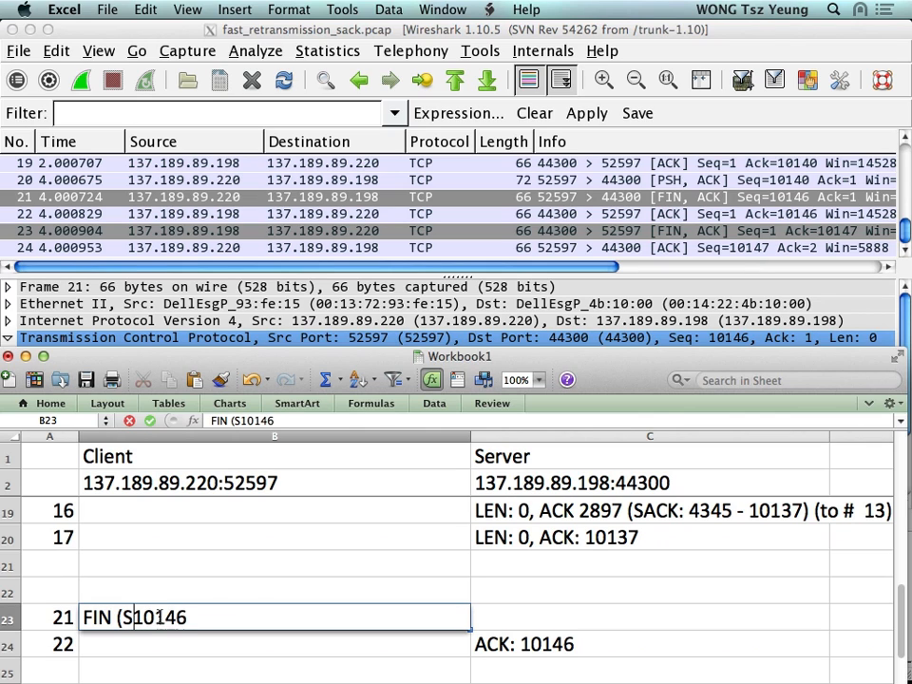
text(:)
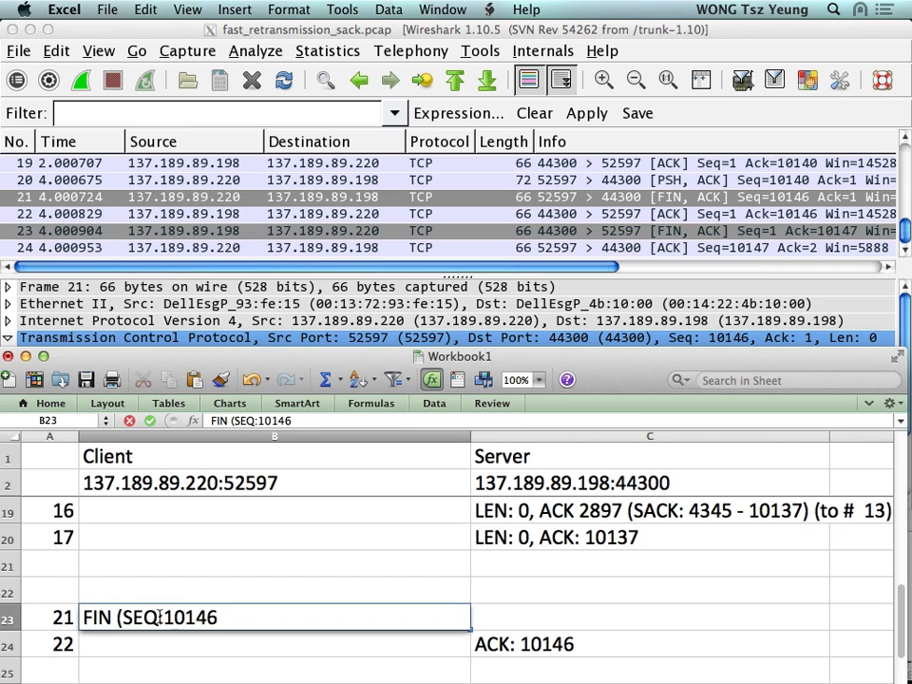
key(Right)
key(Right)
key(Right)
key(Right)
key(Right)
text())
key(Return)
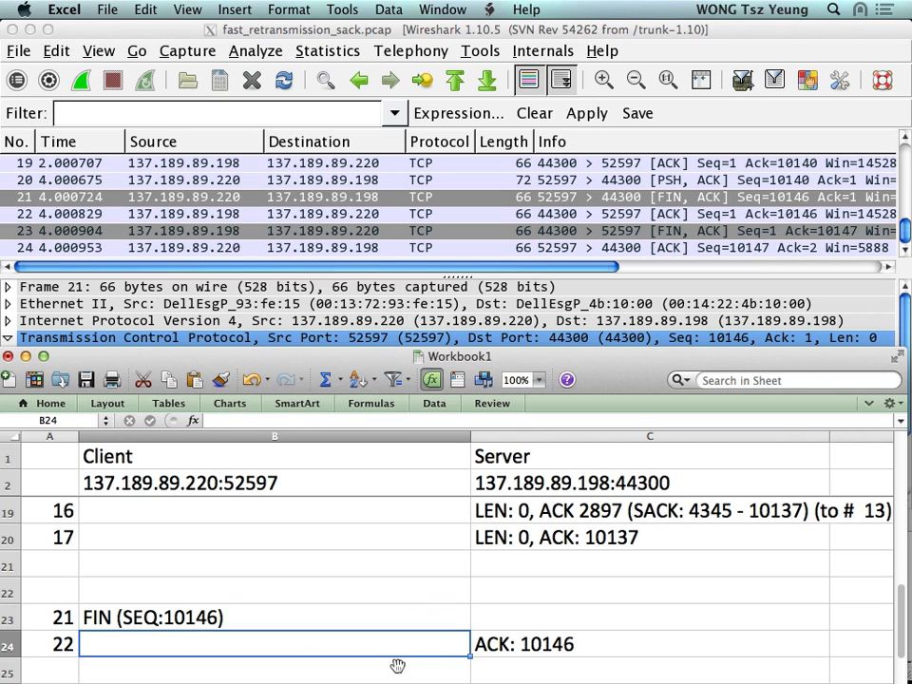
- Switch to Wireshark and examine the TCP details of packets 22 and 23
click(539, 225)
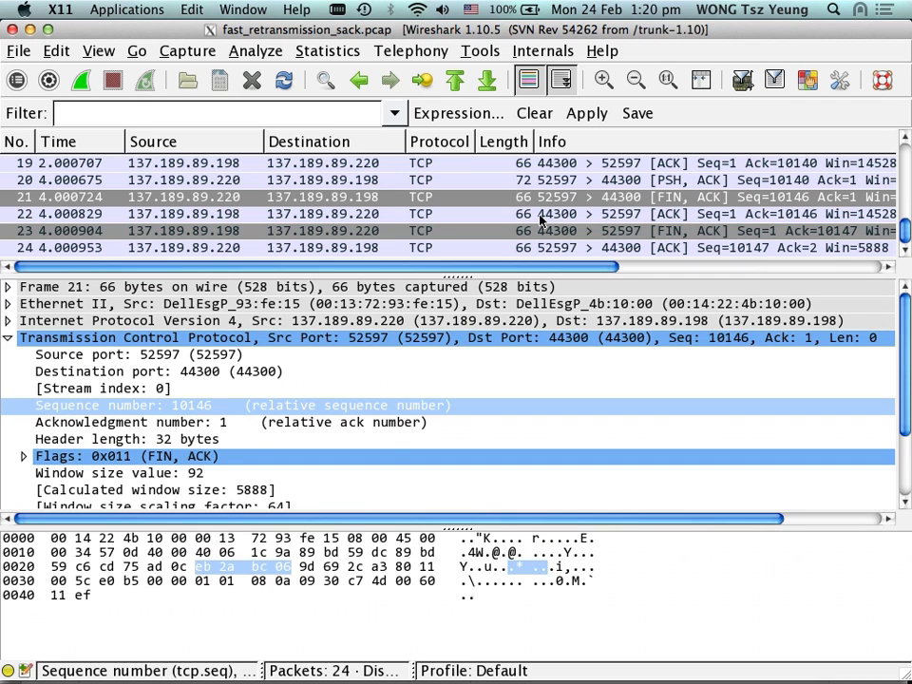
click(541, 216)
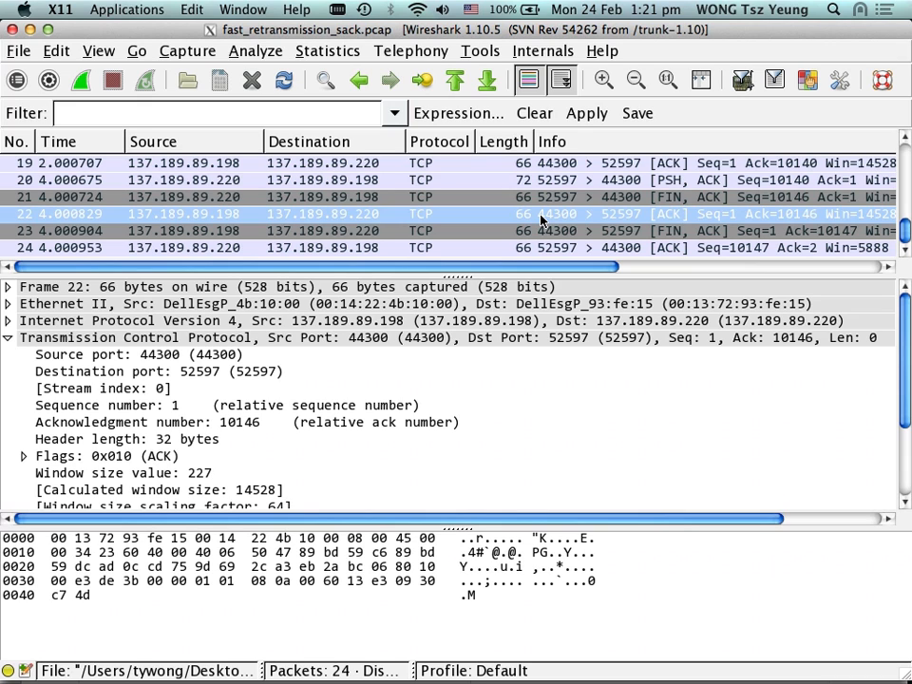
key(Down)
- Return to Excel and log packet 23 with 23 in A25 and FIN, ACK: in server cell C25, rechecking the packet in Wireshark
key(super+Tab)
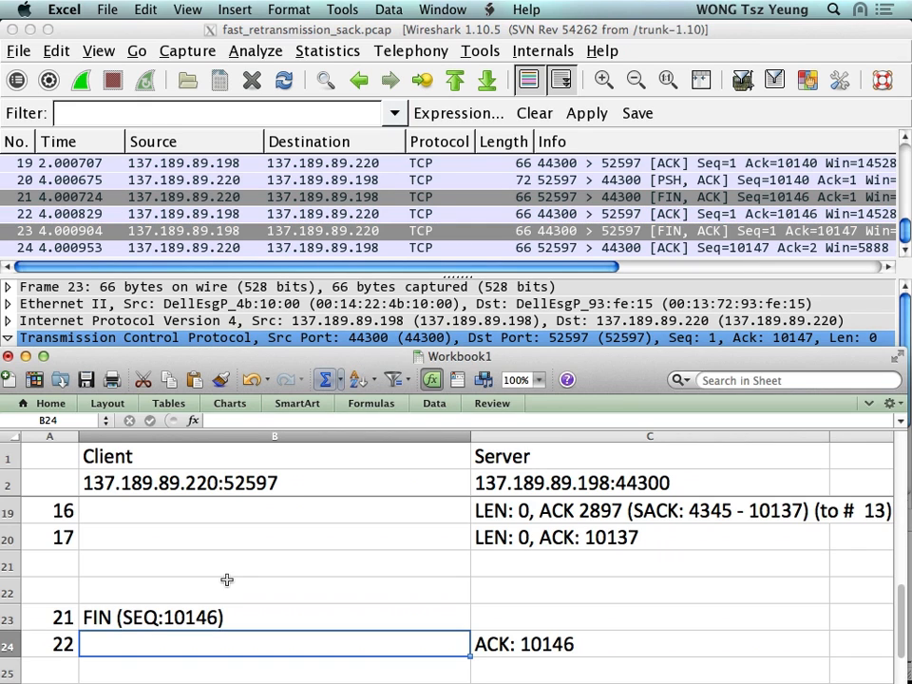
scroll(152, 571, down, 4)
click(64, 570)
text(2)
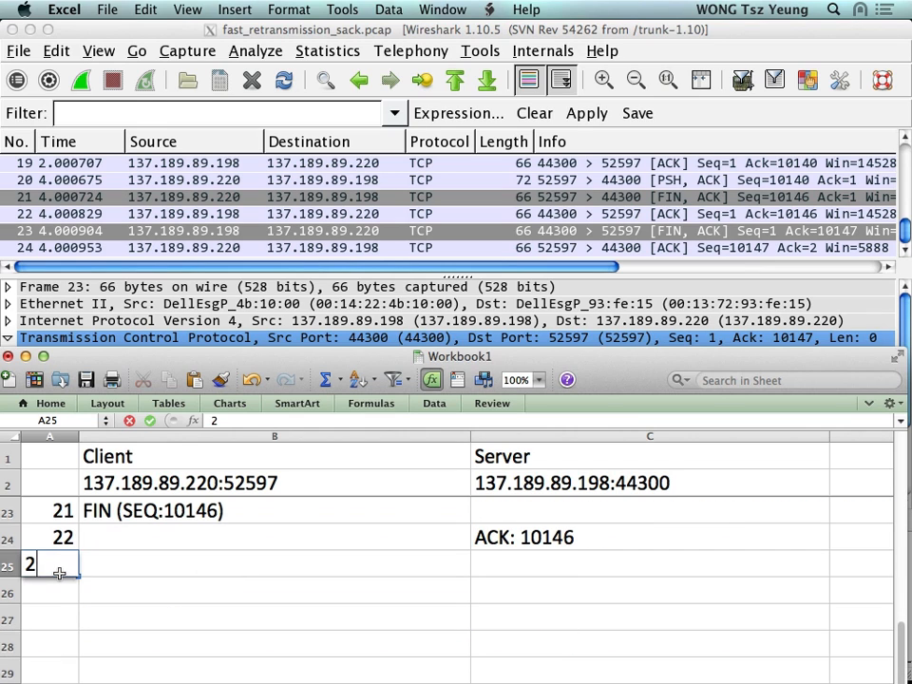
text(3)
click(499, 564)
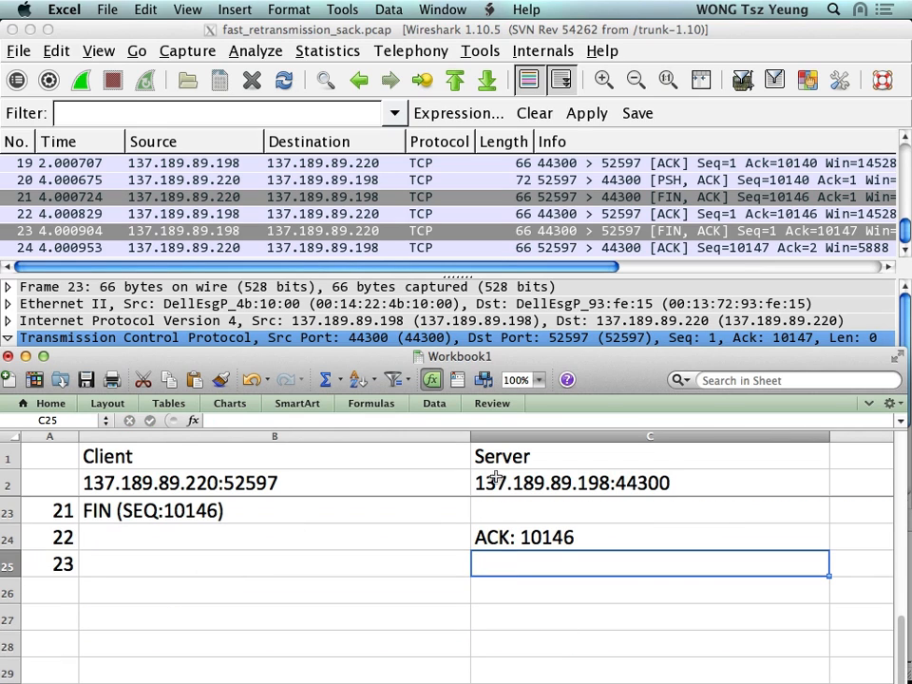
click(290, 225)
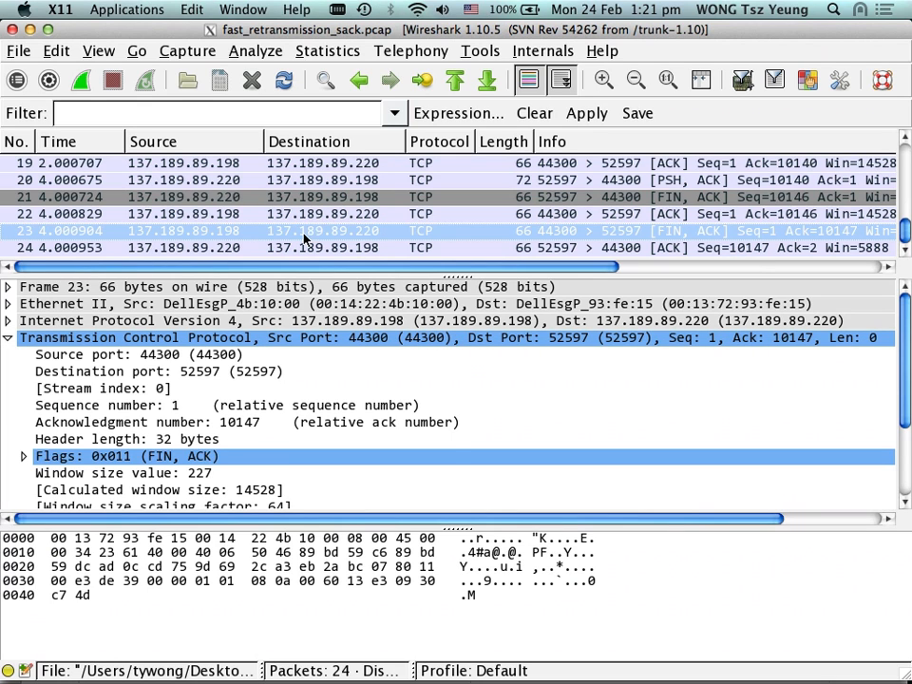
key(super+Tab)
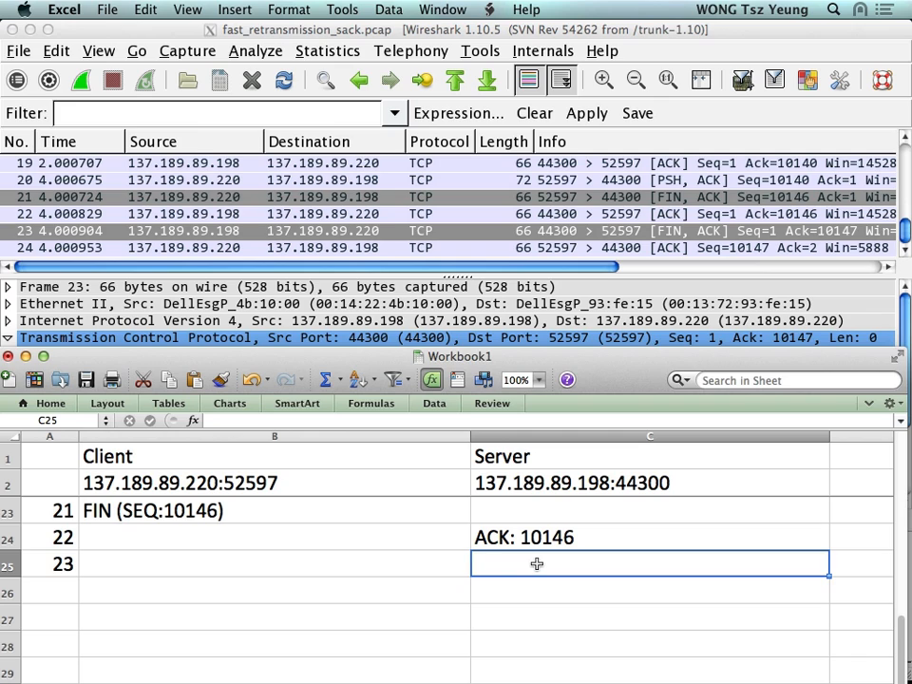
text(FIN, A)
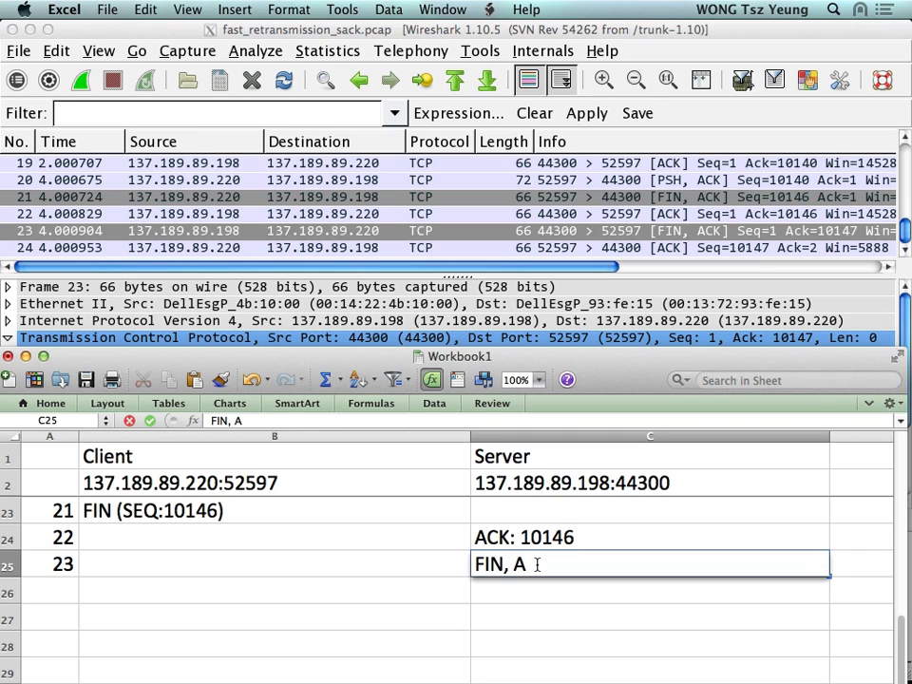
text(CK:)
- Check packet 23's sequence and acknowledgment numbers in Wireshark and complete C25 in Excel as FIN, ACK: 10147
click(527, 337)
scroll(309, 437, down, 2)
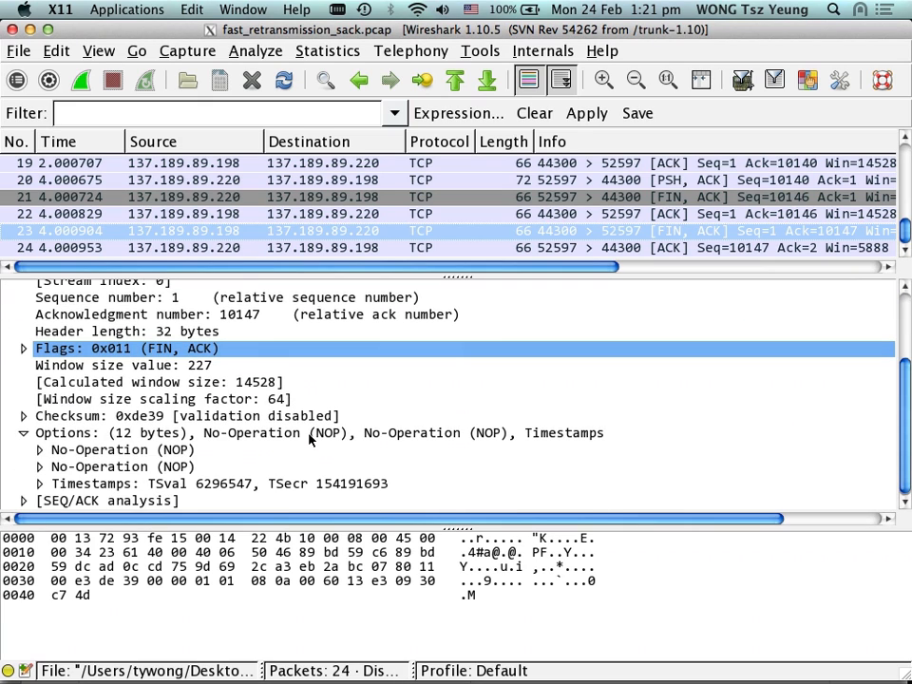
click(294, 302)
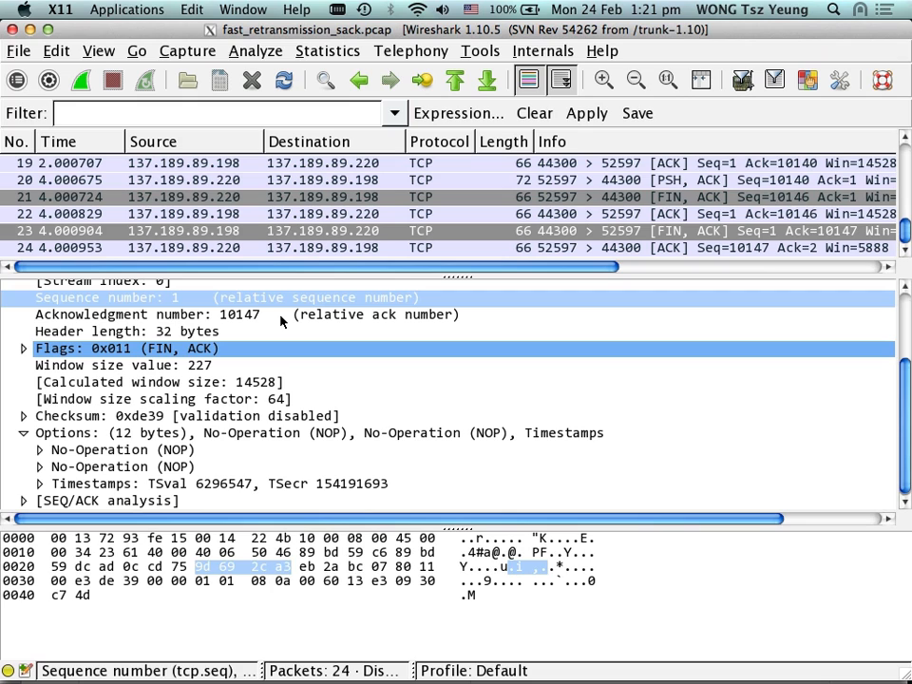
click(281, 317)
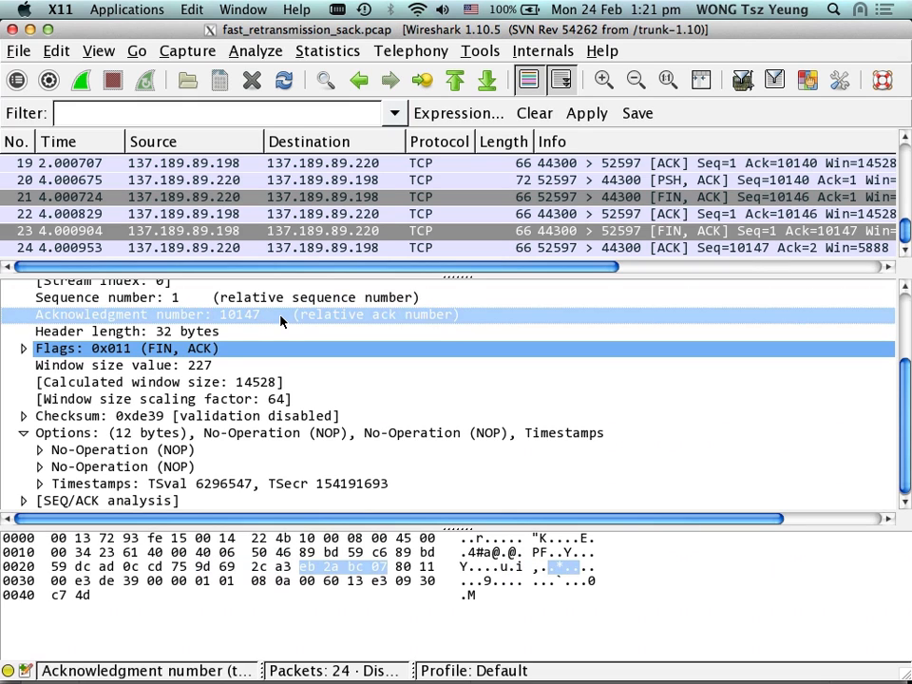
key(super+Tab)
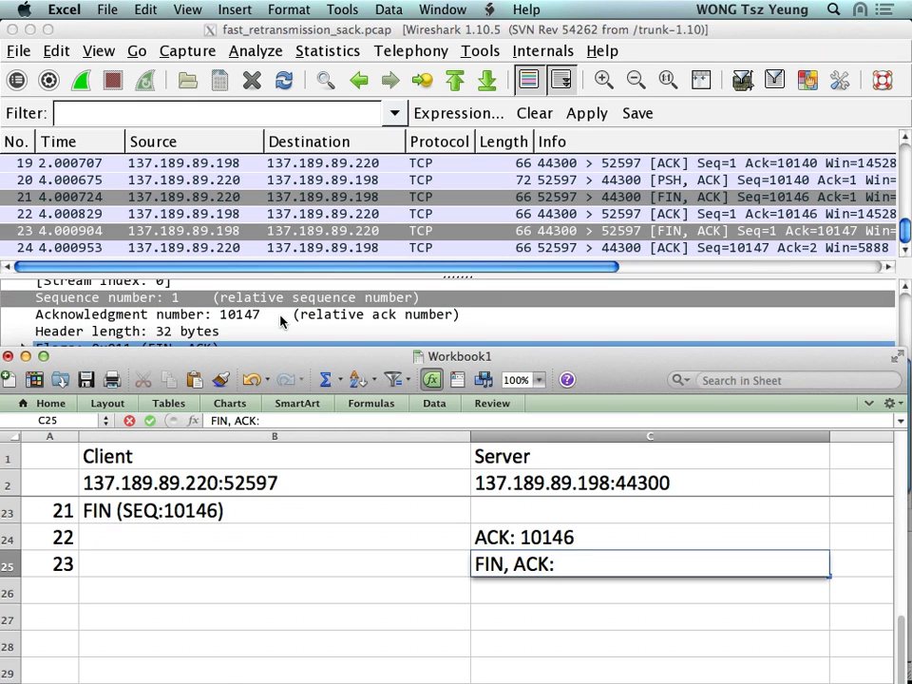
text(10147)
key(Return)
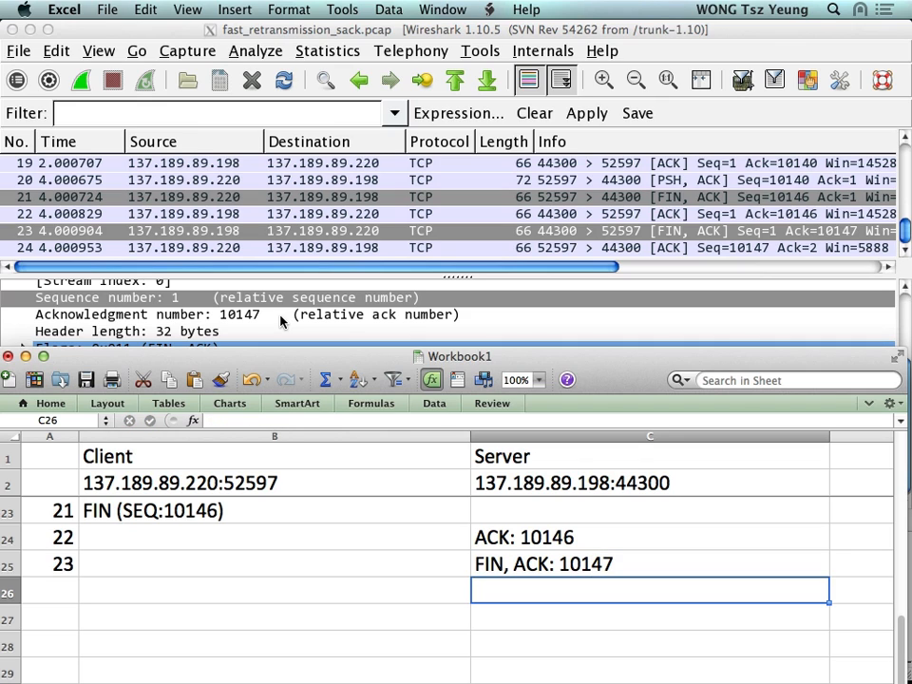
key(Up)
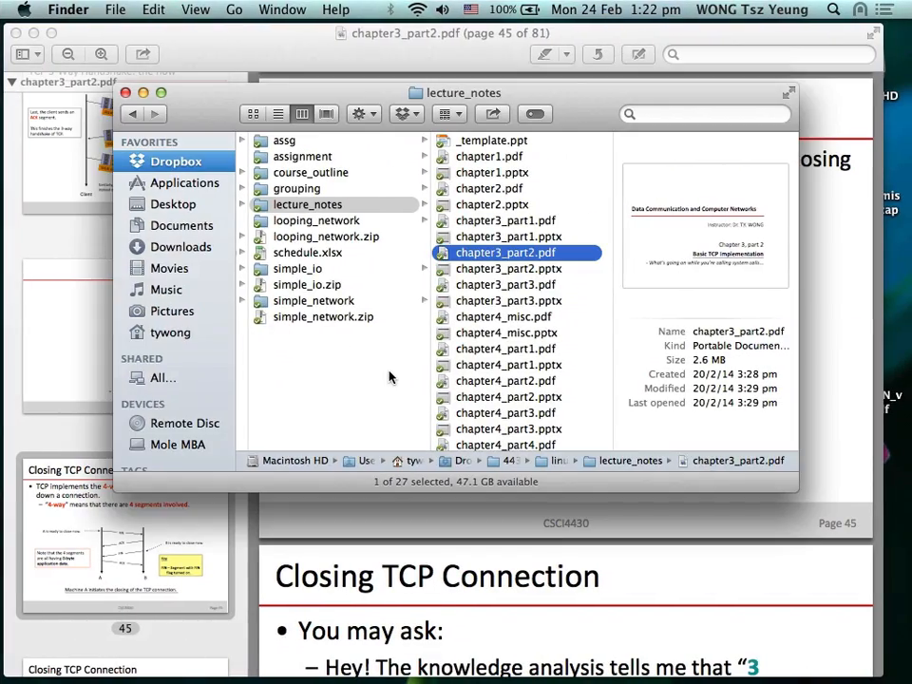
- Open the lecture notes file chapter3_part2.pdf and read the Closing TCP Connection slides from page 45 onward
key(super+o)
scroll(553, 566, down, 5)
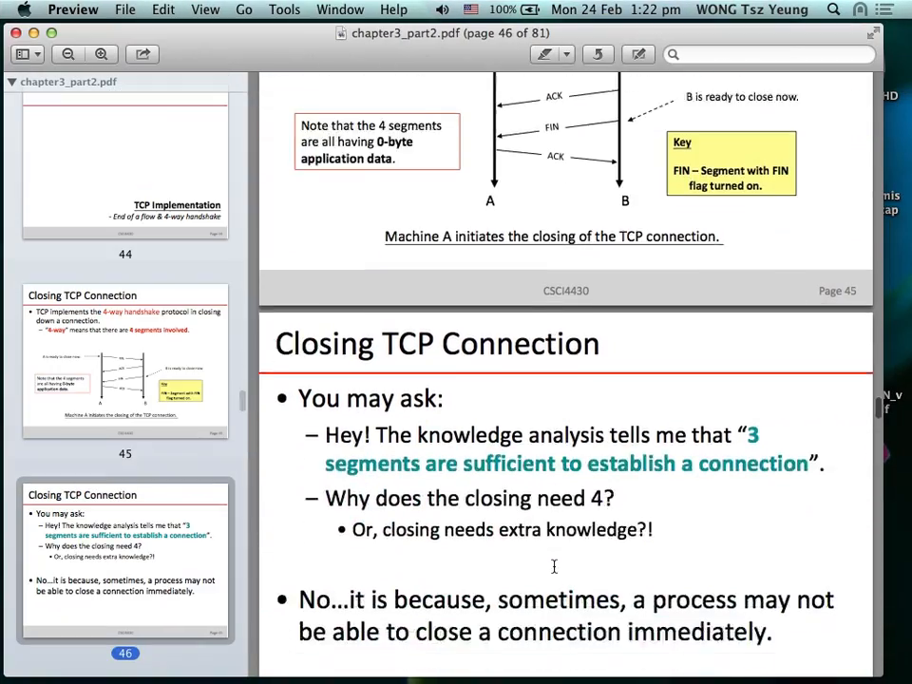
scroll(554, 566, down, 10)
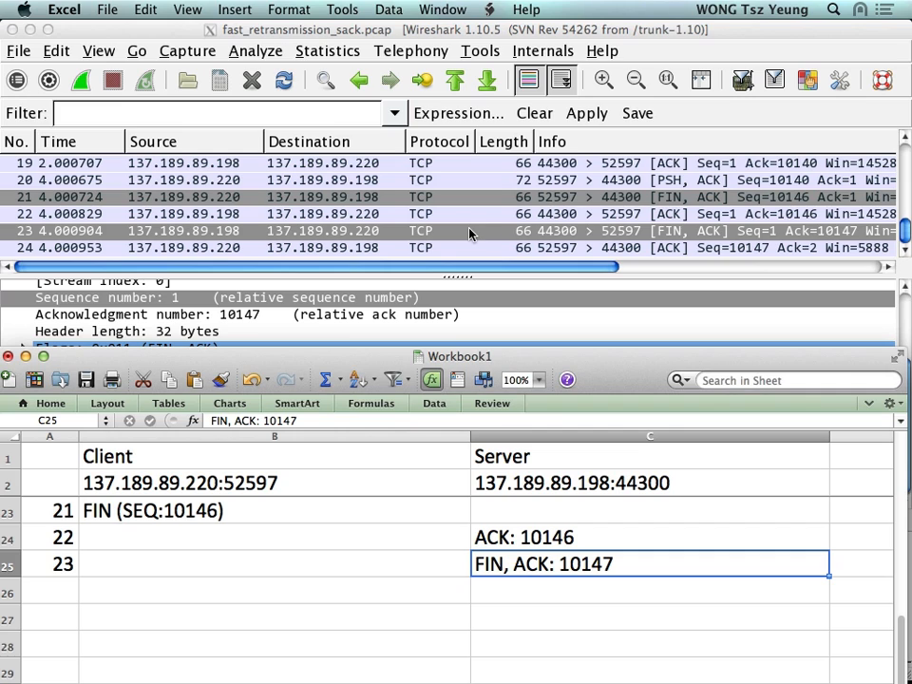
- Enter packet number 24 in A26 of the Excel log and examine packet 24's TCP values in Wireshark
click(55, 595)
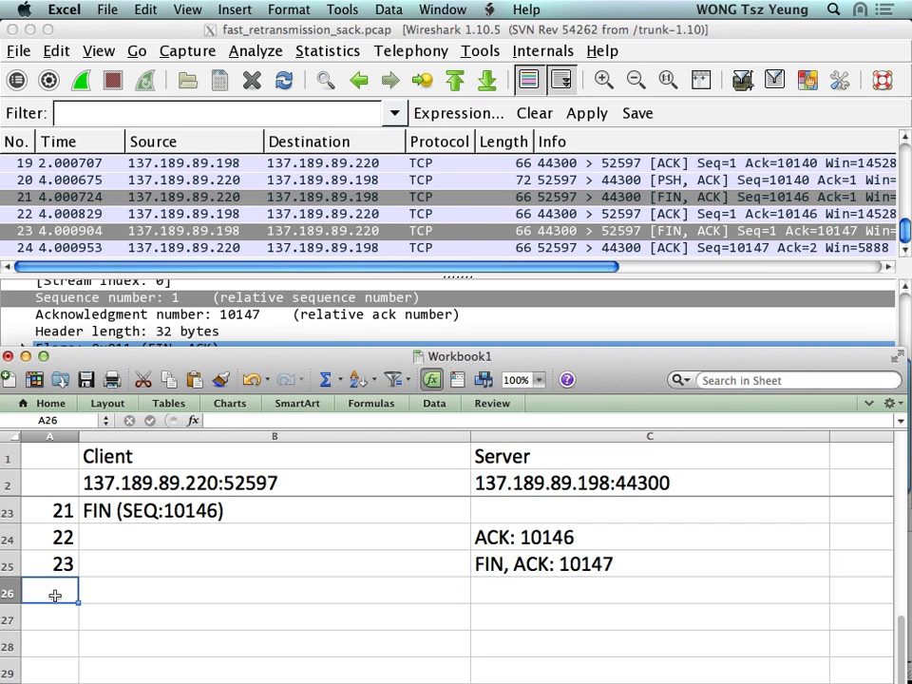
text(24)
key(Tab)
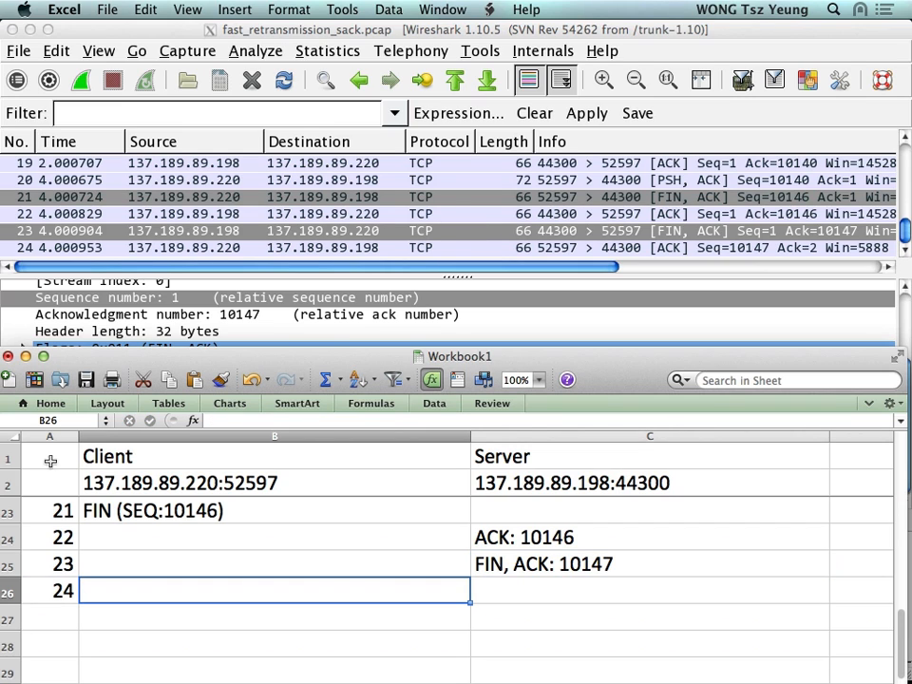
click(162, 250)
click(163, 250)
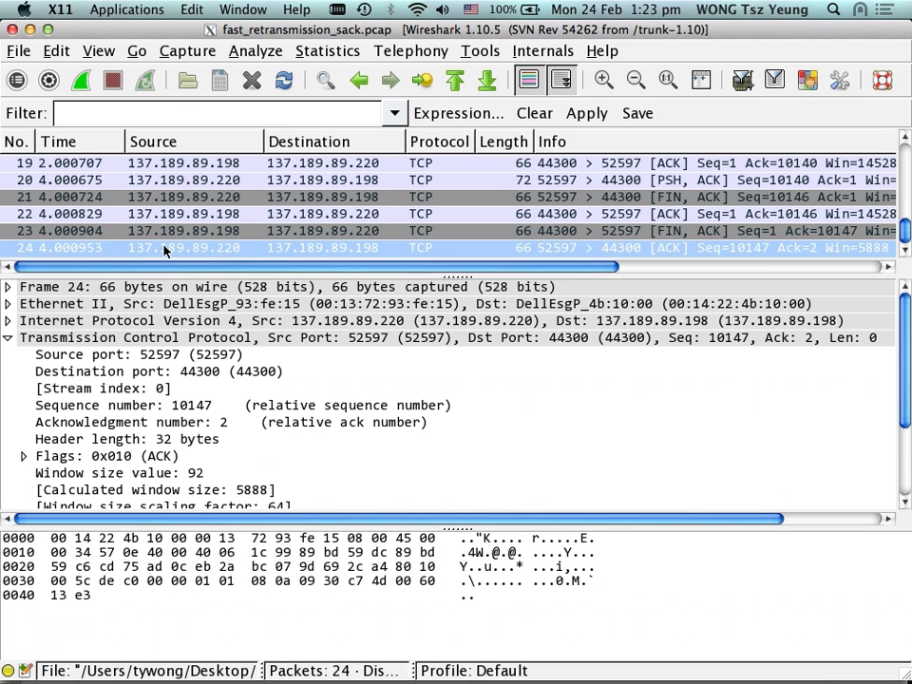
- Return to Excel and log packet 24 in client cell B26 as ACK, SEQ: 10147, ACK: 2
key(super+Tab)
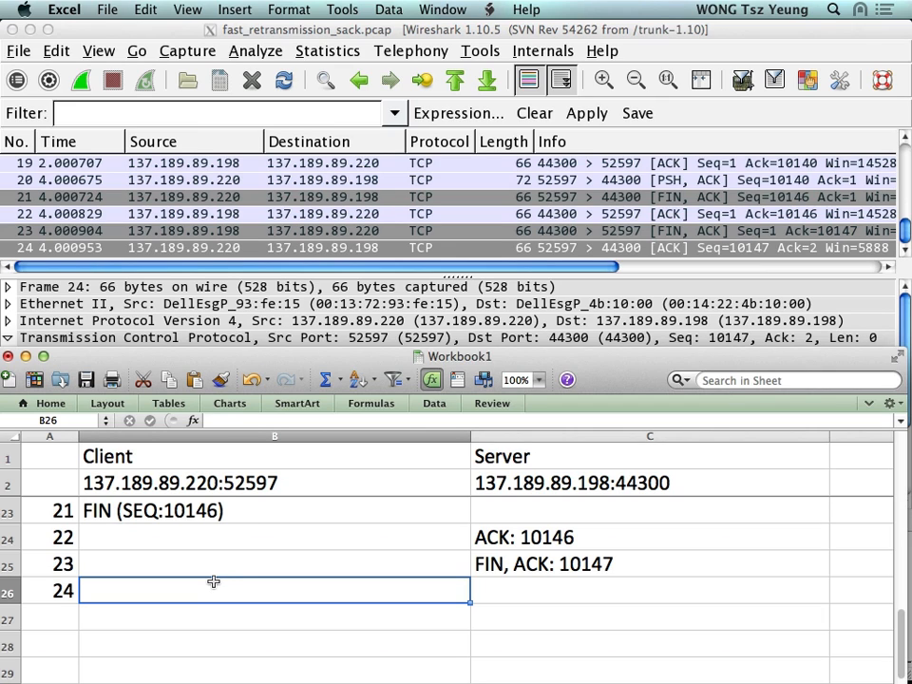
text(ACK)
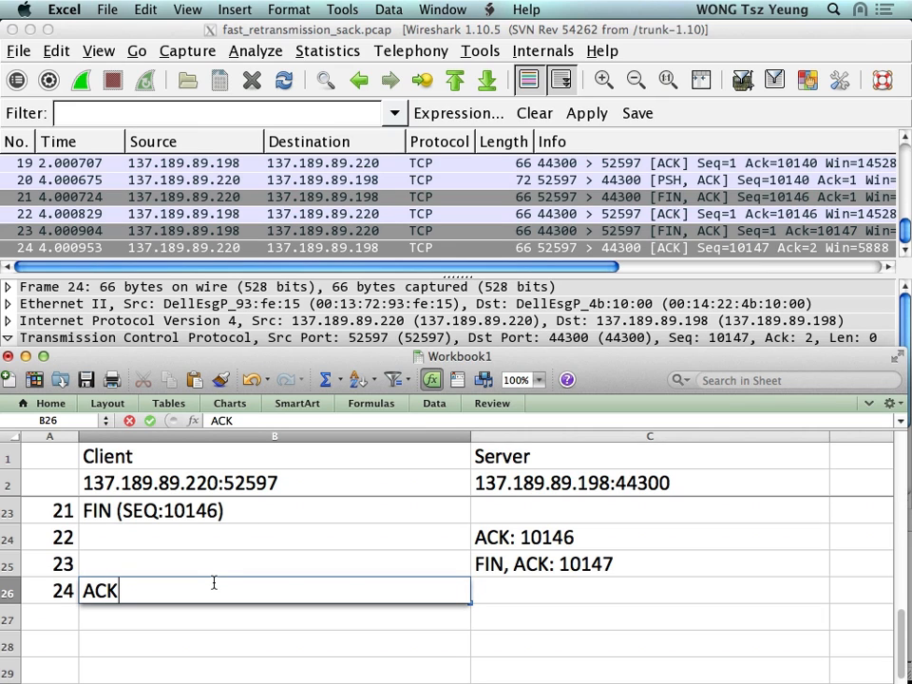
text(, SEQ)
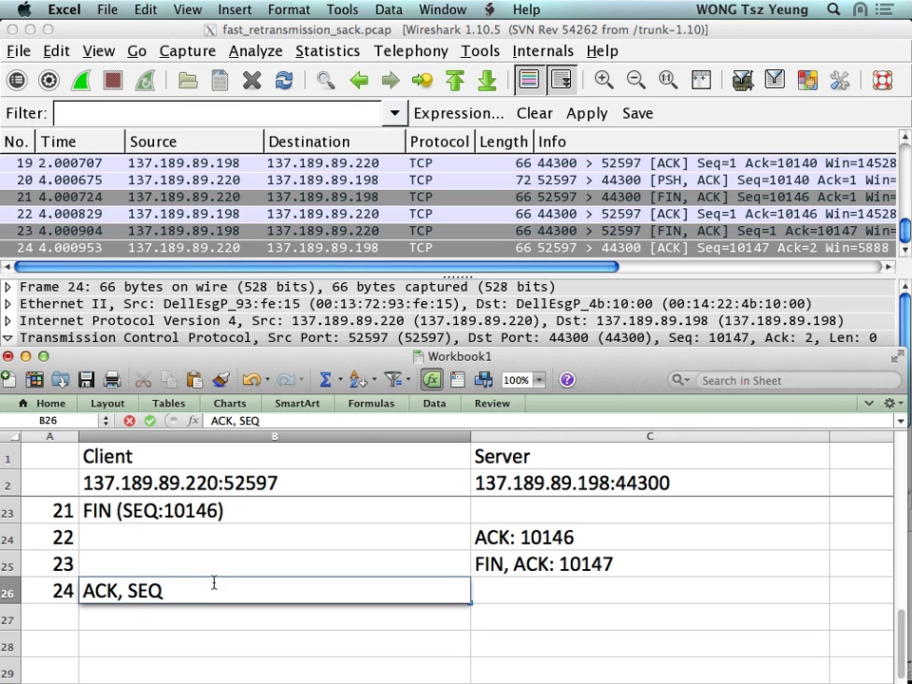
text(: 10)
text(7, ACK =)
key(BackSpace)
key(BackSpace)
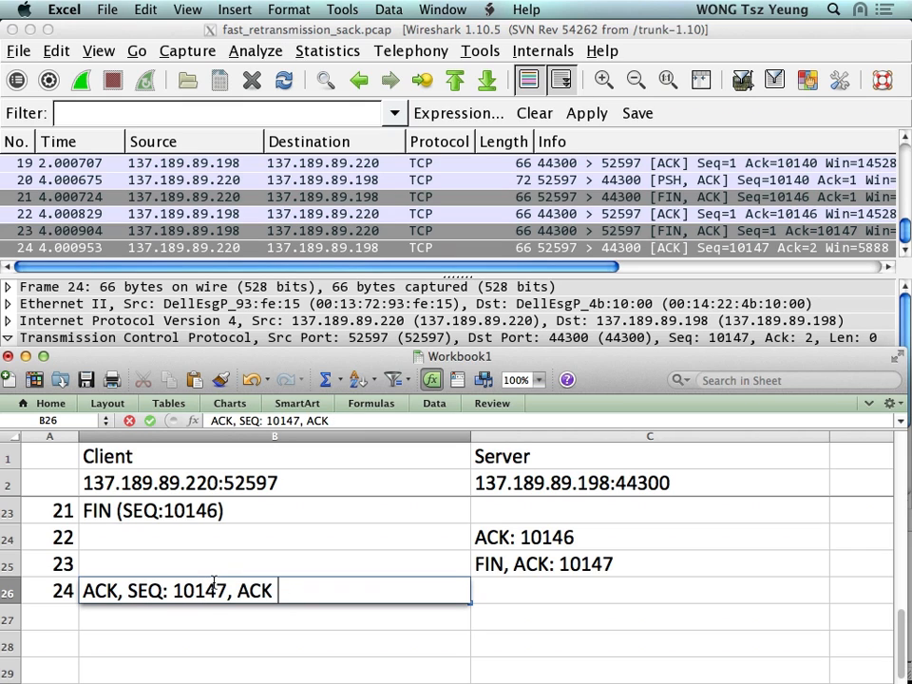
text(: 2)
key(Return)
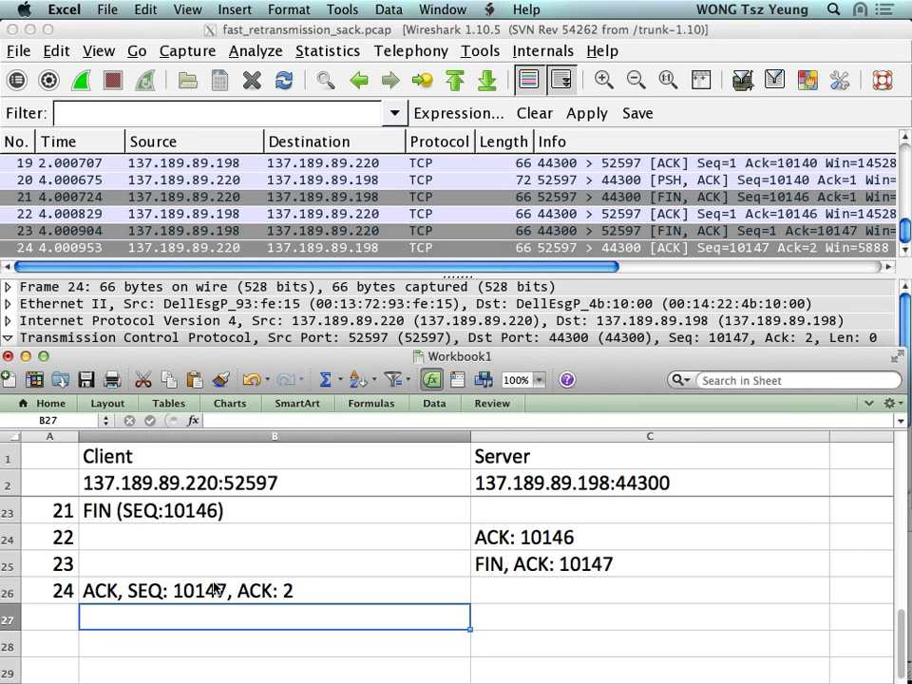
click(216, 588)
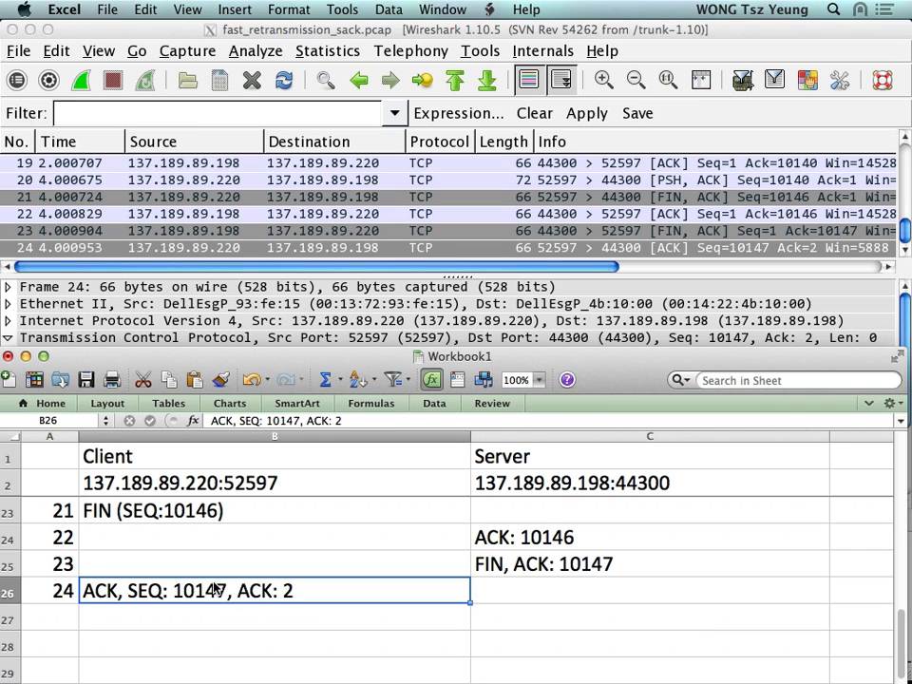